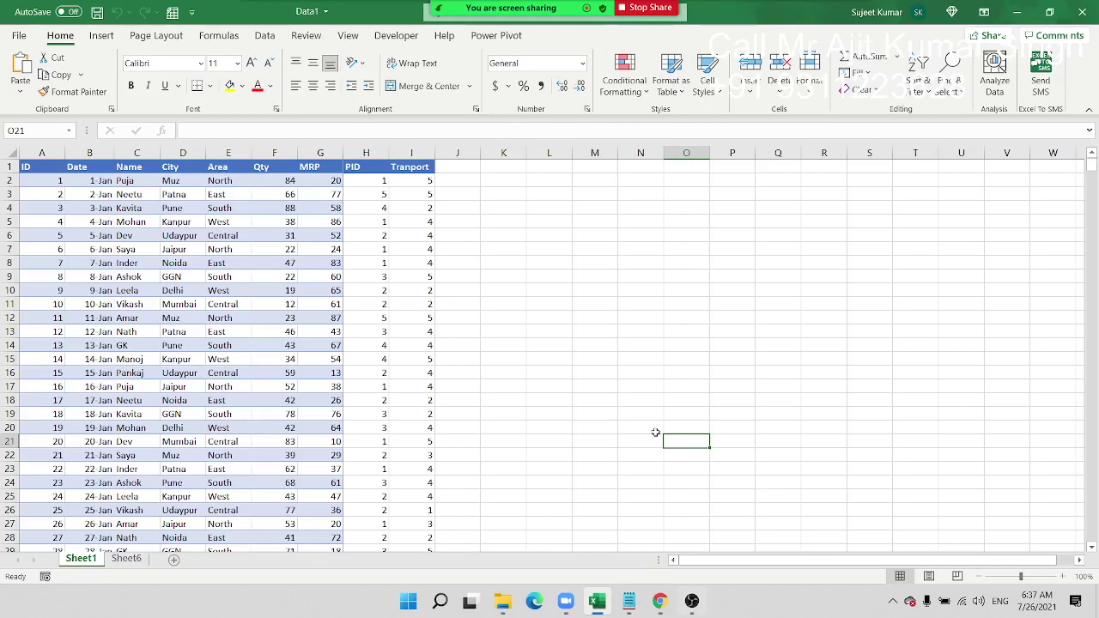
# Step: Sort the sales table by the MRP column, largest to smallest (Z to A)
pyautogui.click(893, 601)
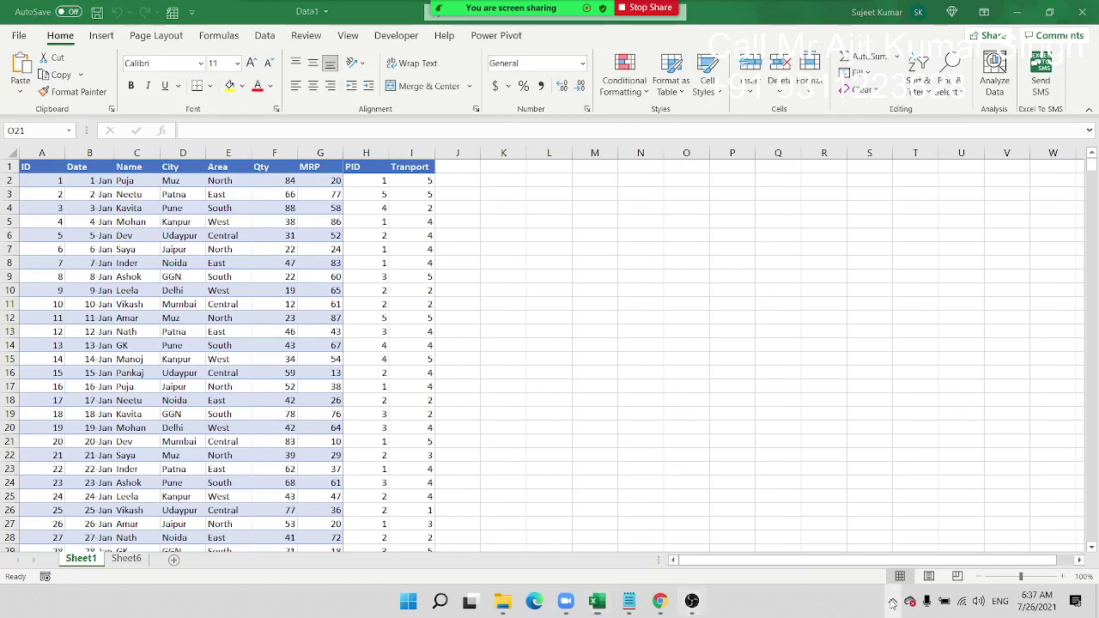
pyautogui.click(265, 217)
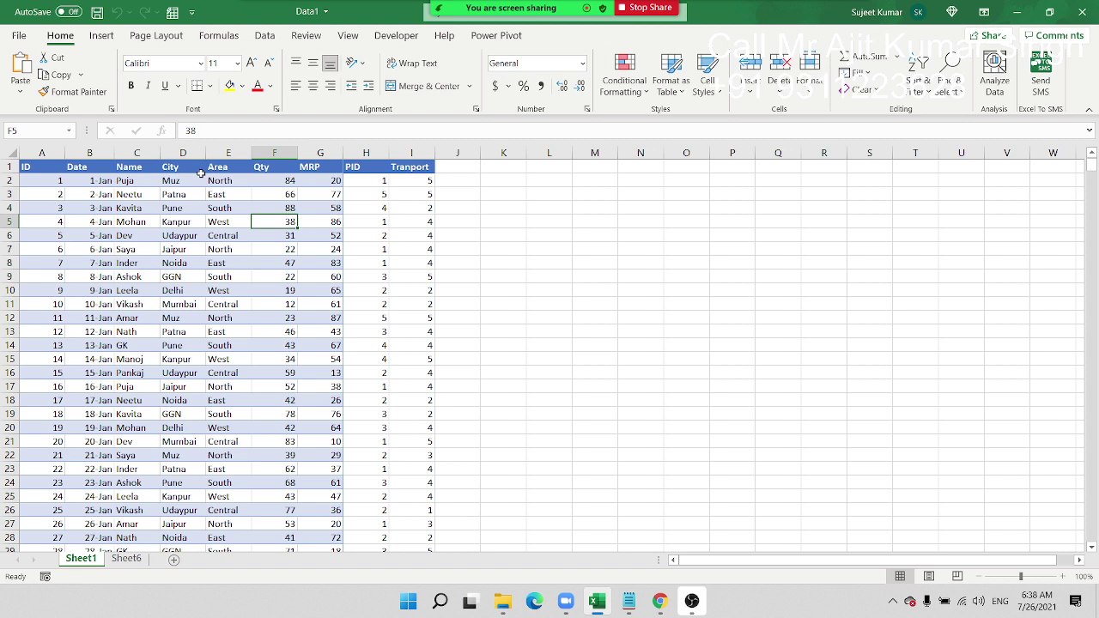
pyautogui.click(258, 169)
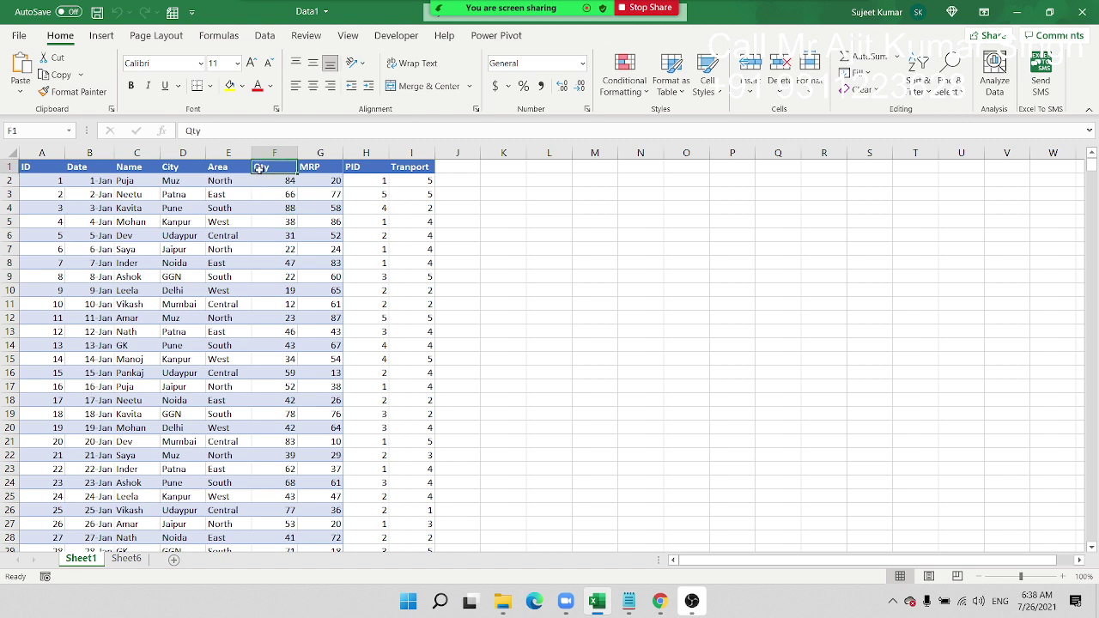
pyautogui.click(273, 207)
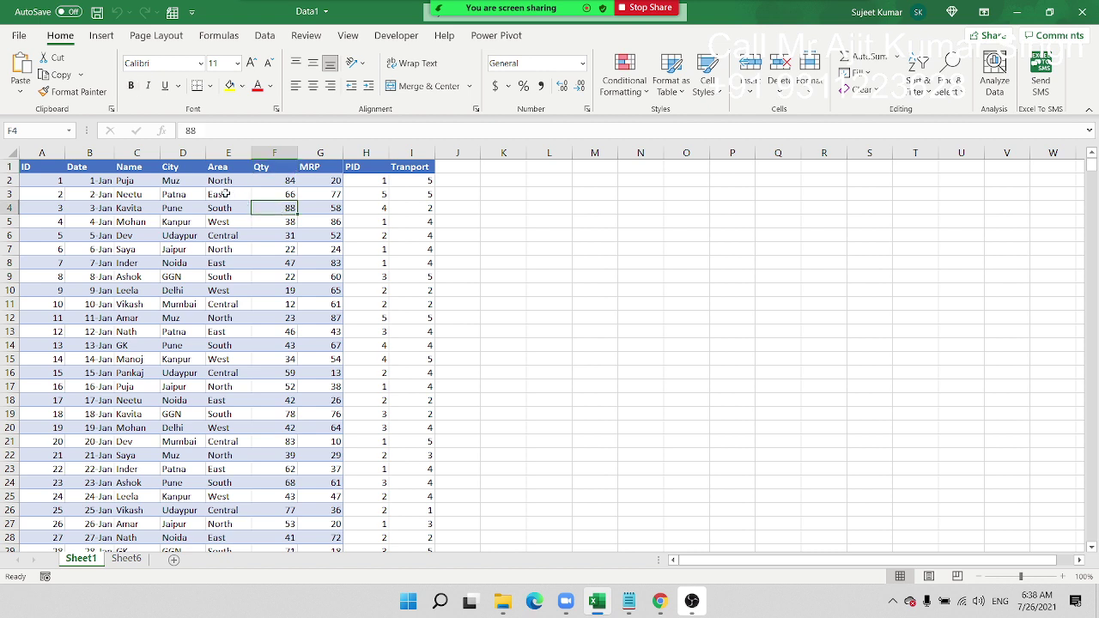
pyautogui.click(306, 167)
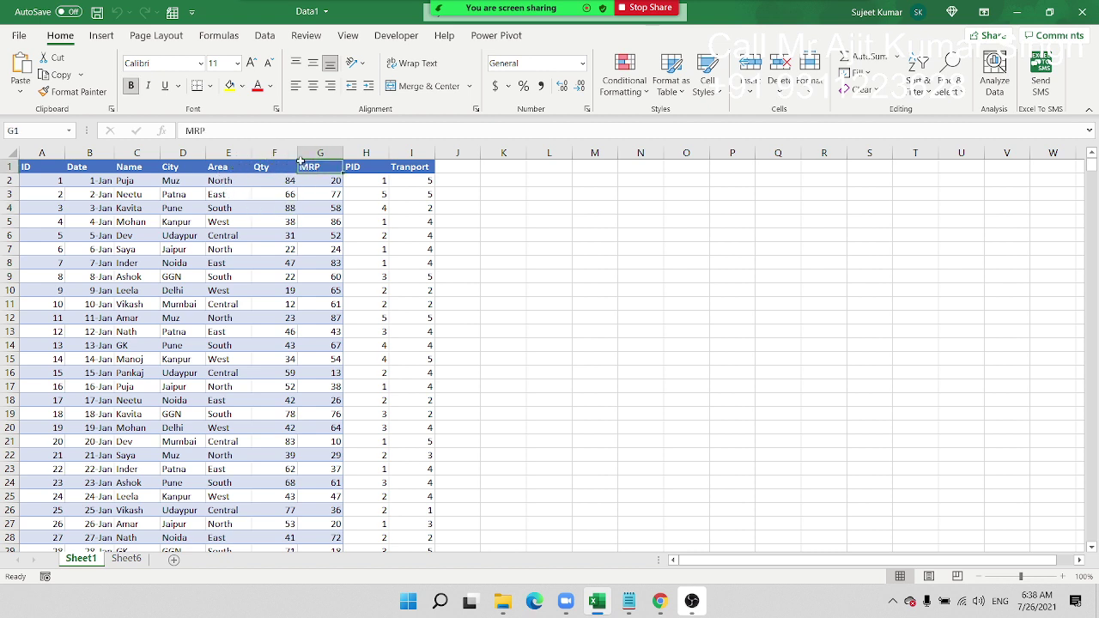
pyautogui.click(918, 96)
pyautogui.click(918, 96)
pyautogui.click(918, 96)
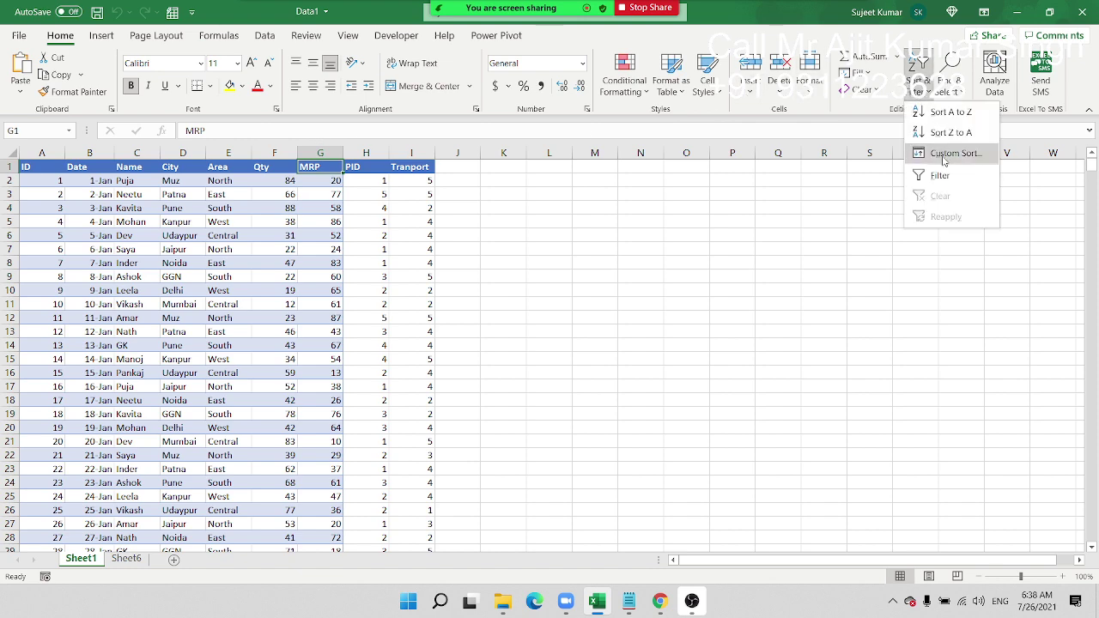
pyautogui.click(949, 132)
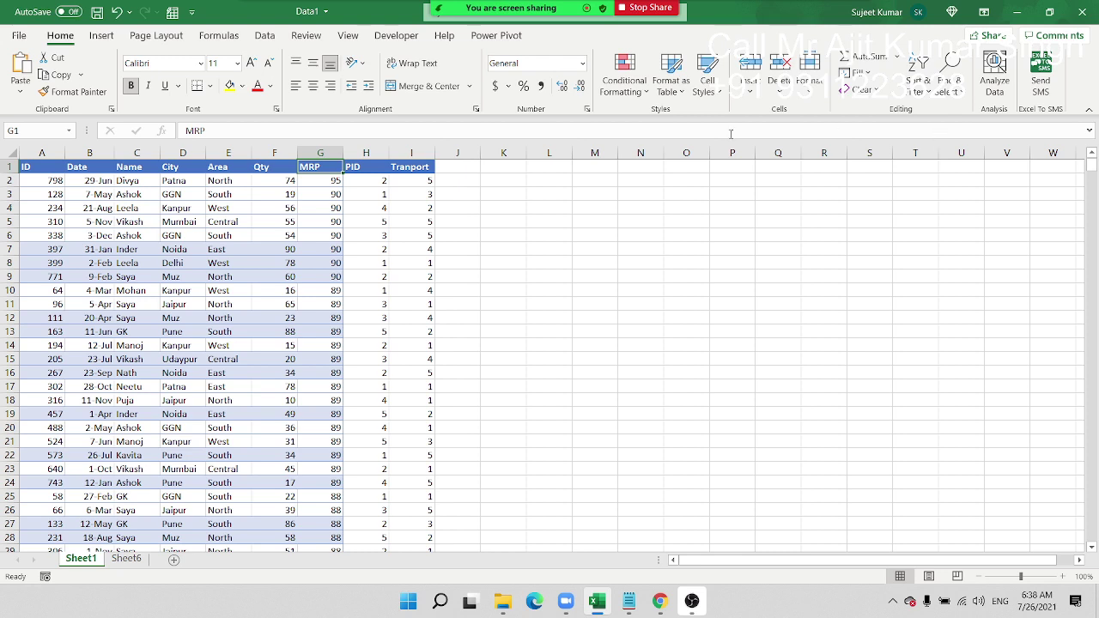
# Step: Select runs of MRP values and a PID cell to check the descending order
pyautogui.moveTo(318, 206); pyautogui.dragTo(315, 307)
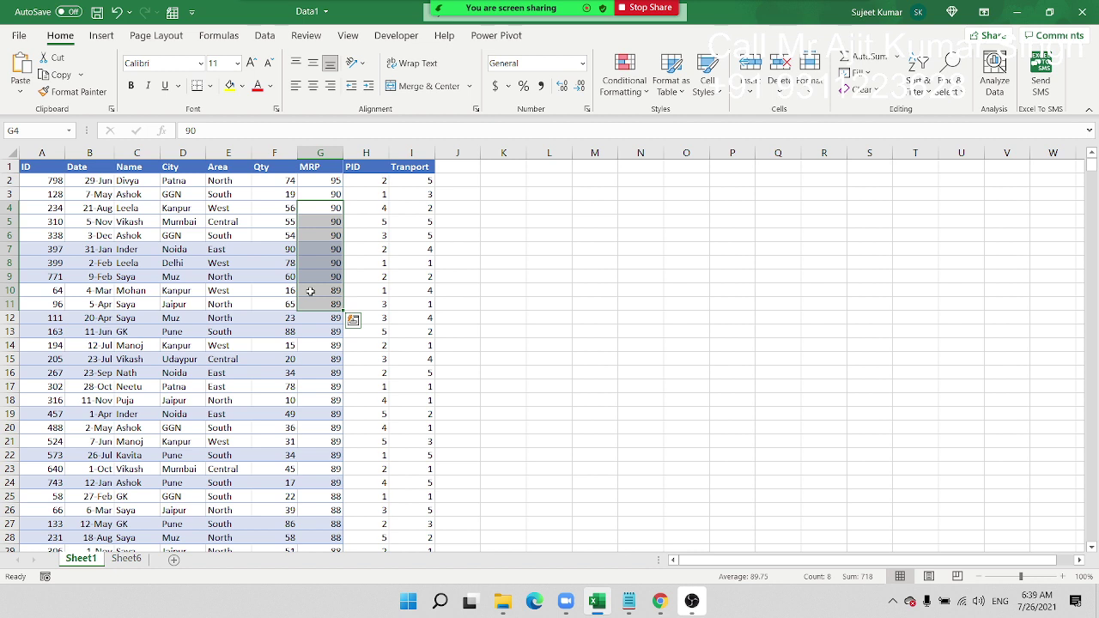
pyautogui.click(378, 236)
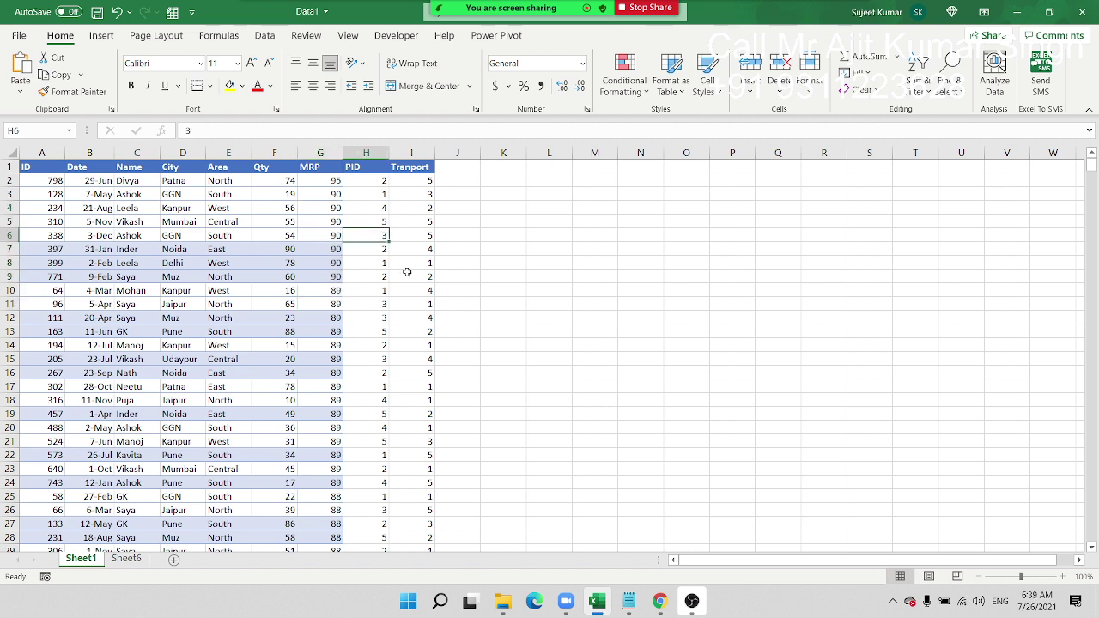
pyautogui.moveTo(329, 198); pyautogui.dragTo(339, 403)
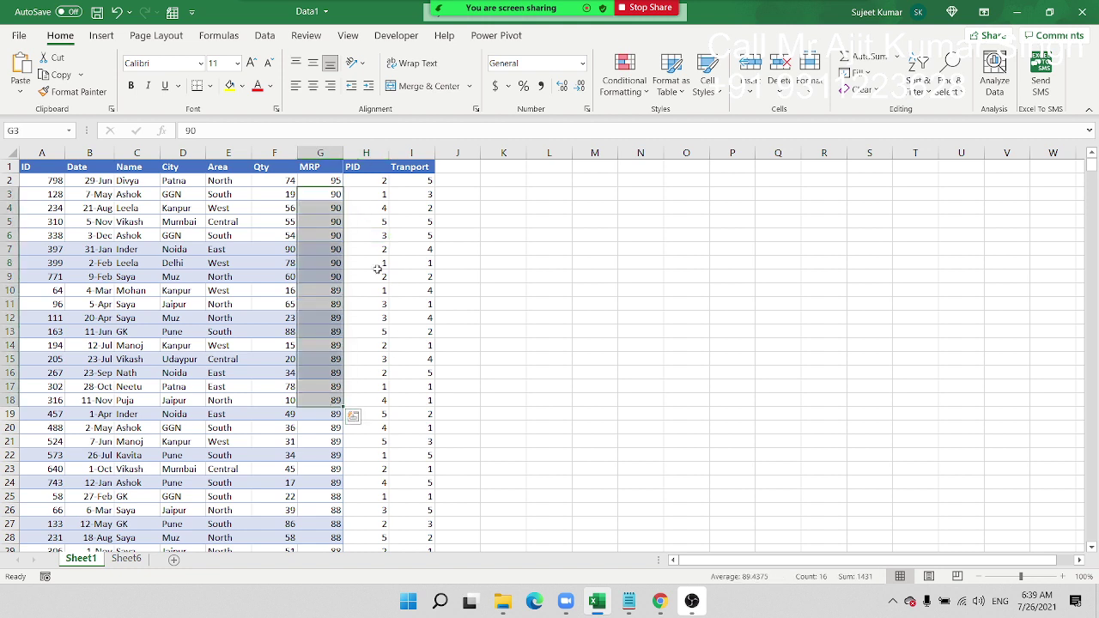
pyautogui.click(332, 221)
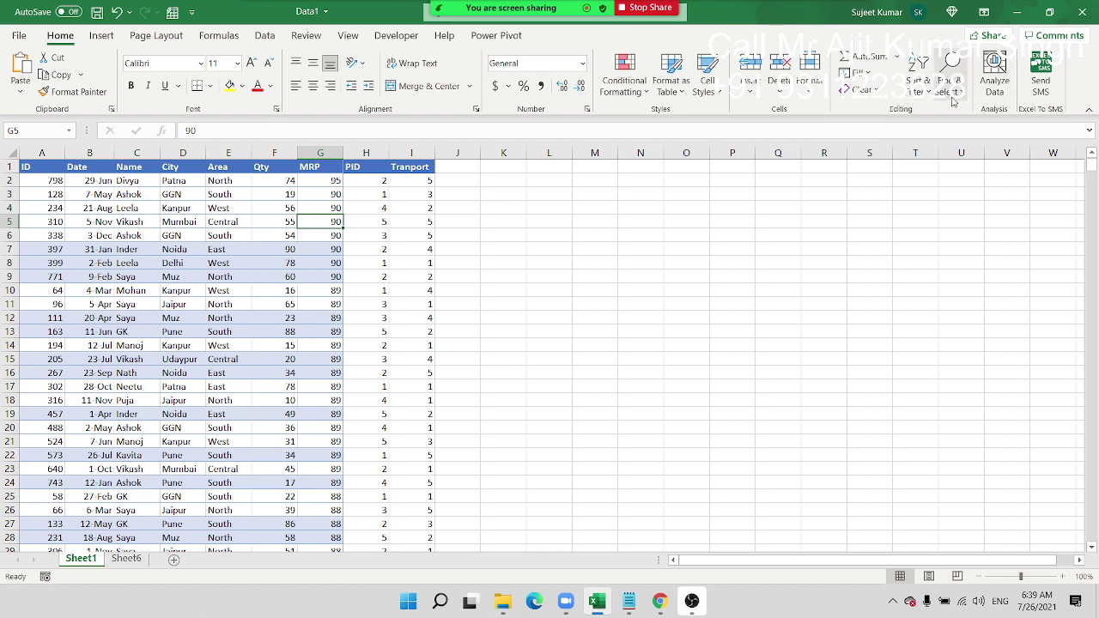
# Step: In Custom Sort, make Name the first level, sorted Z to A on cell values
pyautogui.click(913, 96)
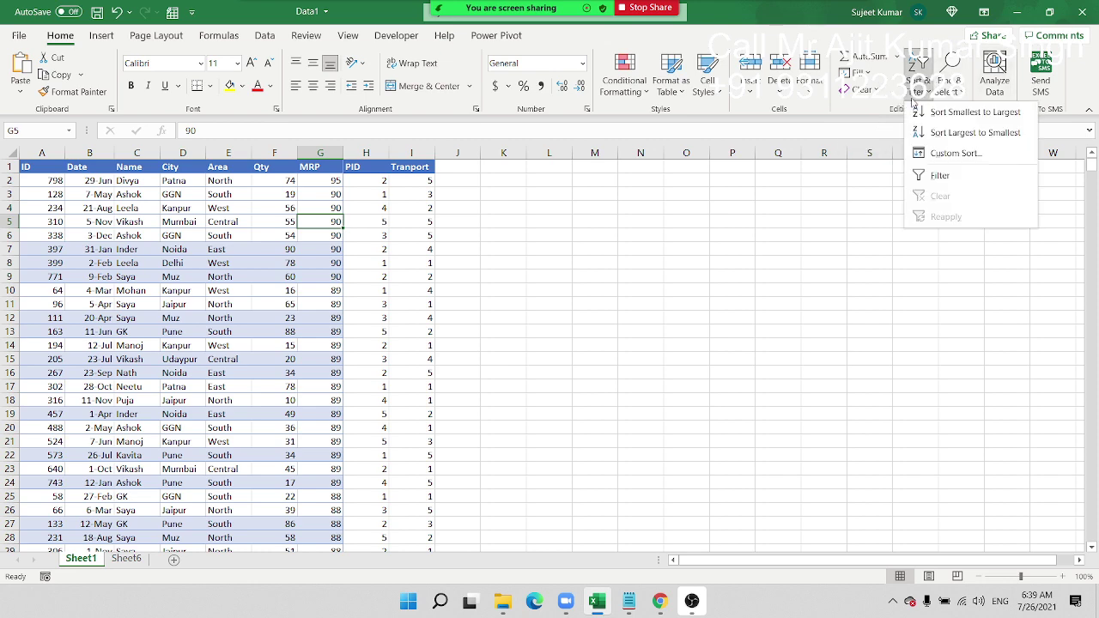
pyautogui.click(955, 153)
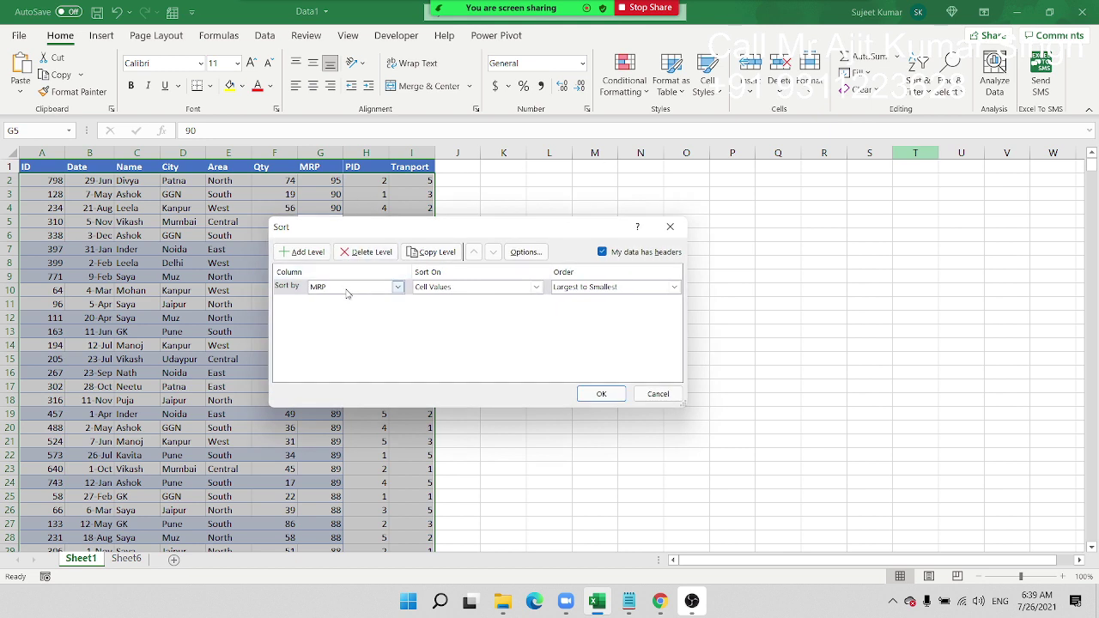
pyautogui.click(348, 289)
pyautogui.click(320, 319)
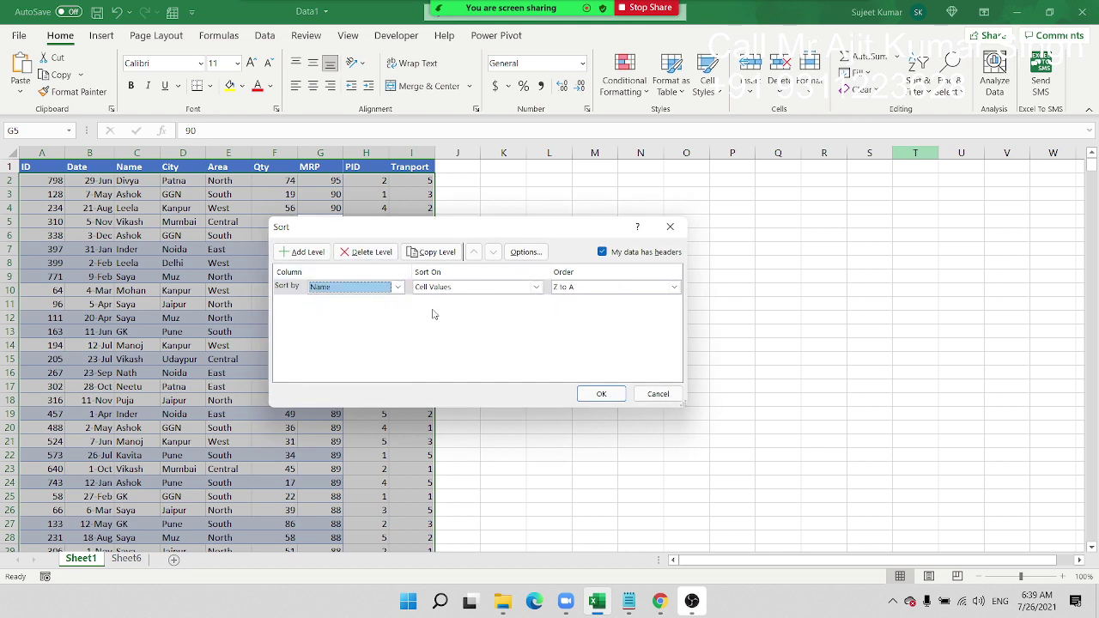
pyautogui.click(536, 286)
pyautogui.click(496, 299)
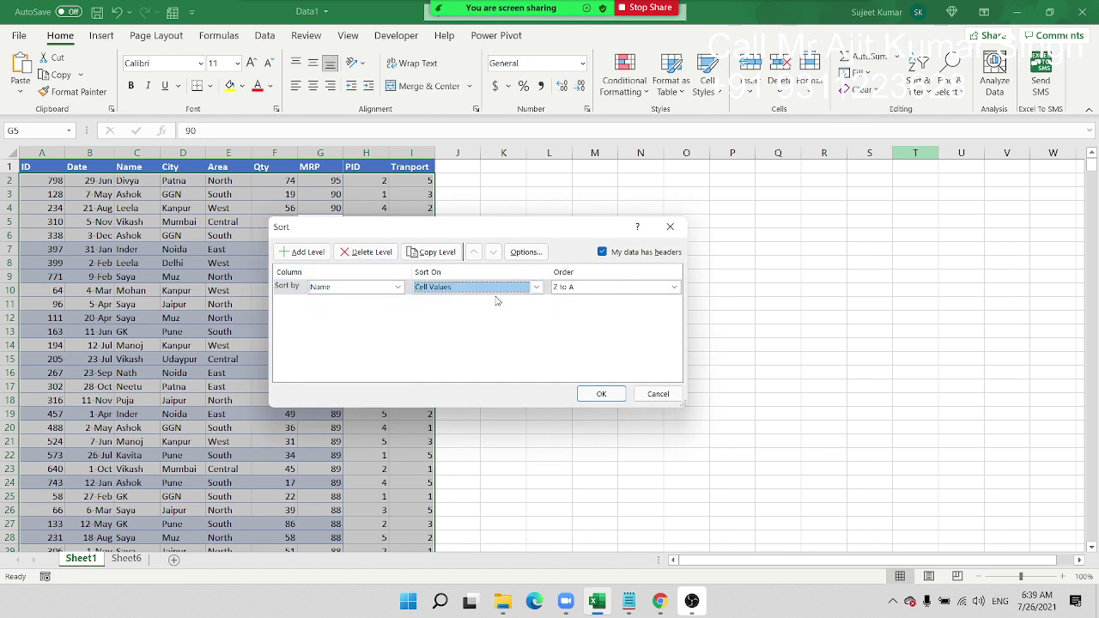
# Step: Add City and Area as A-to-Z sort levels and apply the three-level sort
pyautogui.click(302, 252)
pyautogui.click(332, 303)
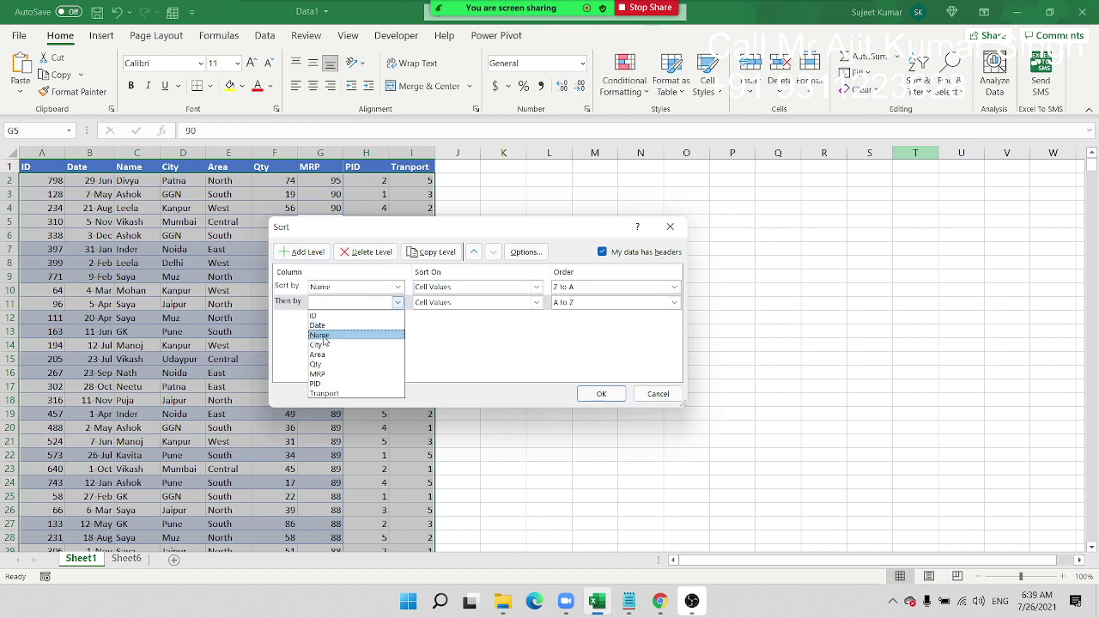
pyautogui.click(317, 345)
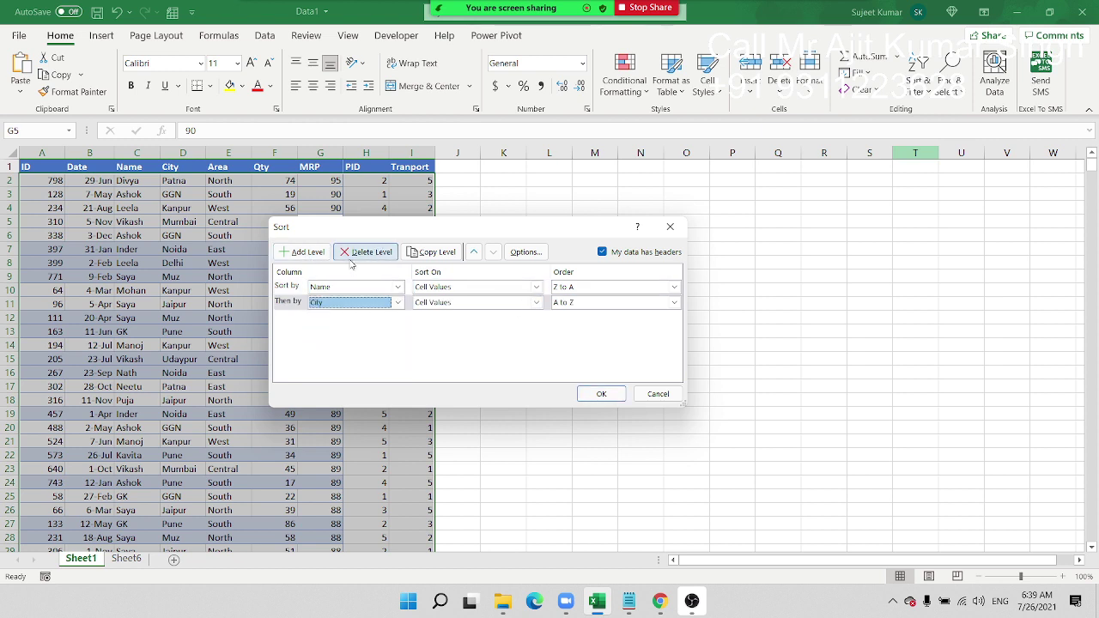
pyautogui.click(302, 252)
pyautogui.click(332, 317)
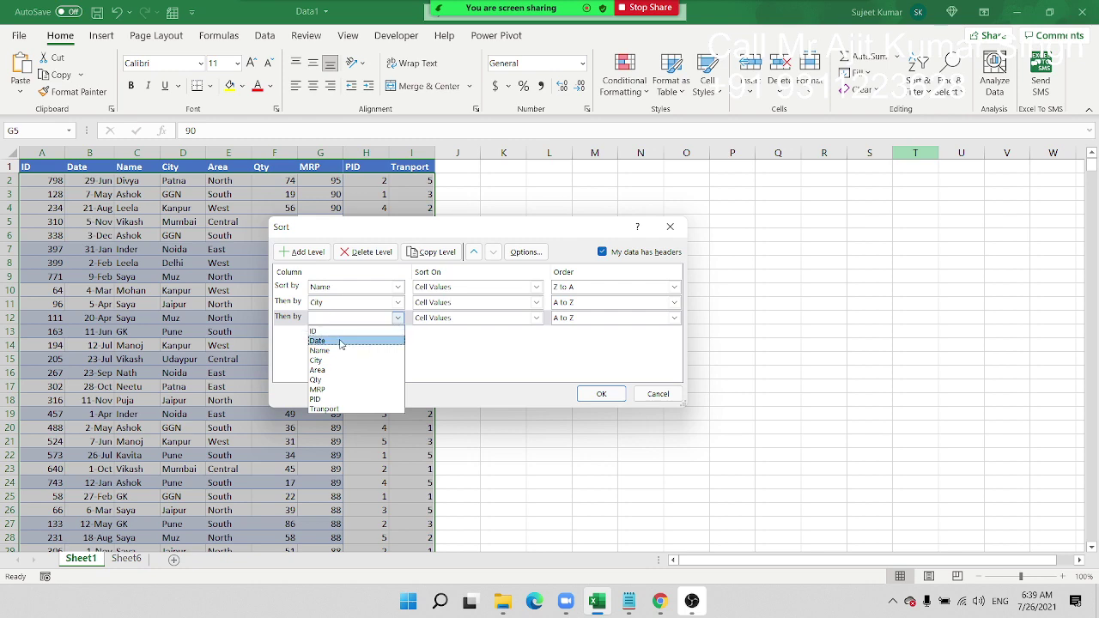
pyautogui.click(339, 370)
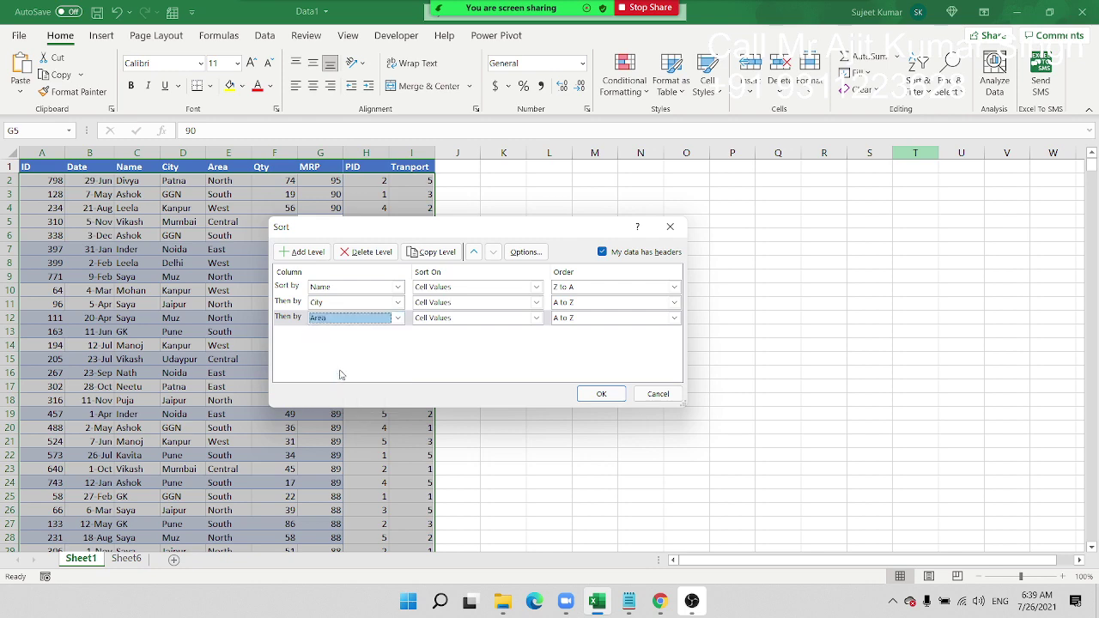
pyautogui.click(604, 395)
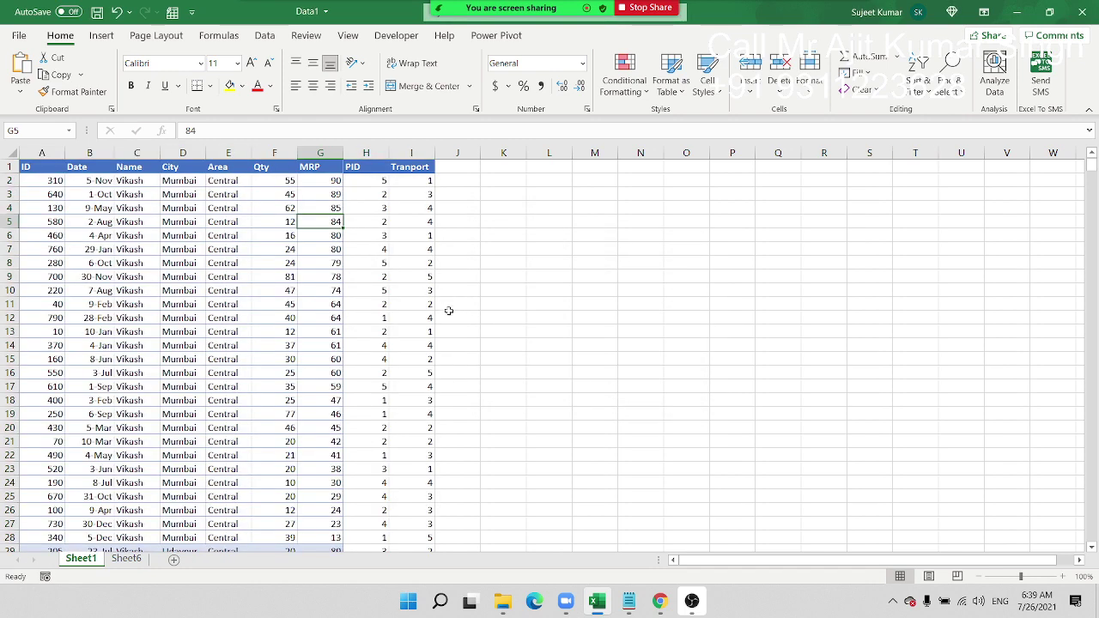
# Step: Add a 'Month' header in J1 and fill Jan onward down the column
pyautogui.click(466, 168)
pyautogui.write('M')
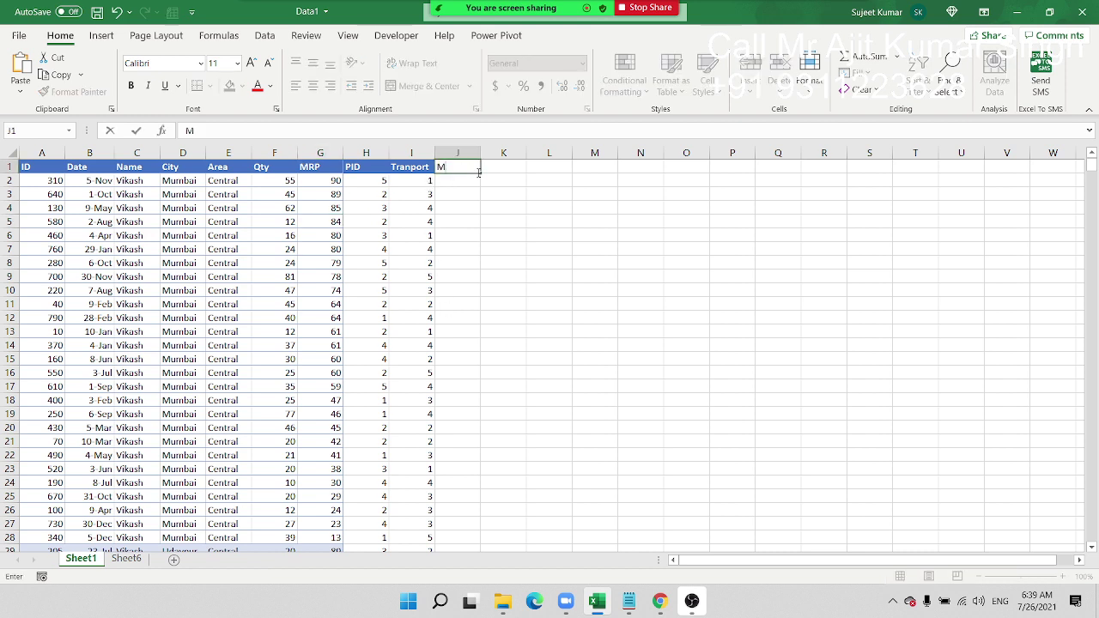
pyautogui.write('onth')
pyautogui.press('Return')
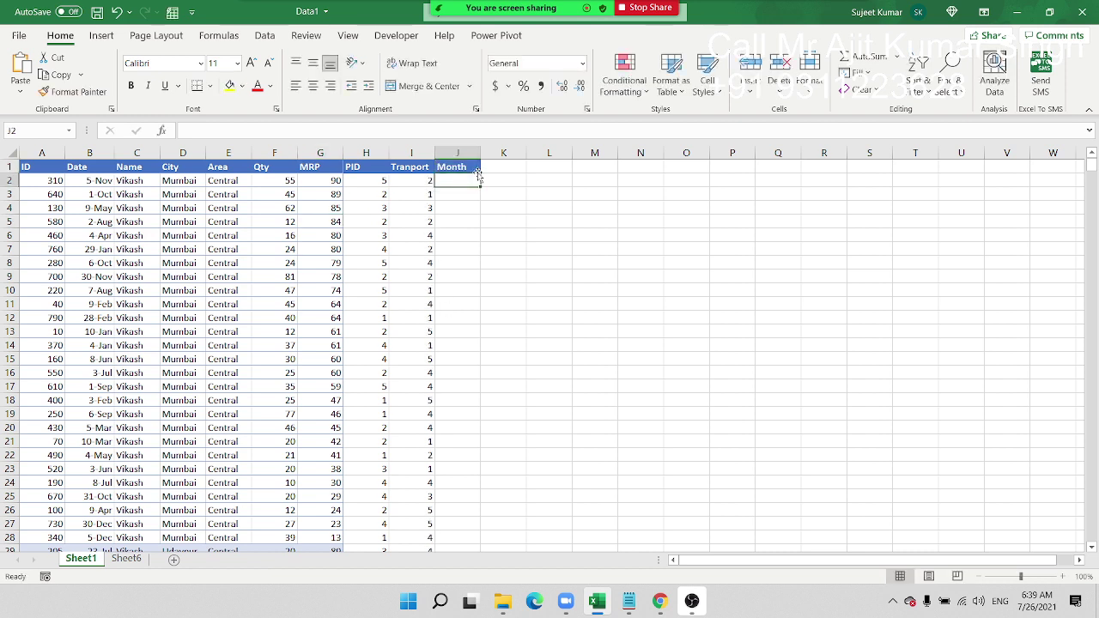
pyautogui.write('Jan')
pyautogui.press('Return')
pyautogui.click(467, 180)
pyautogui.doubleClick(480, 187)
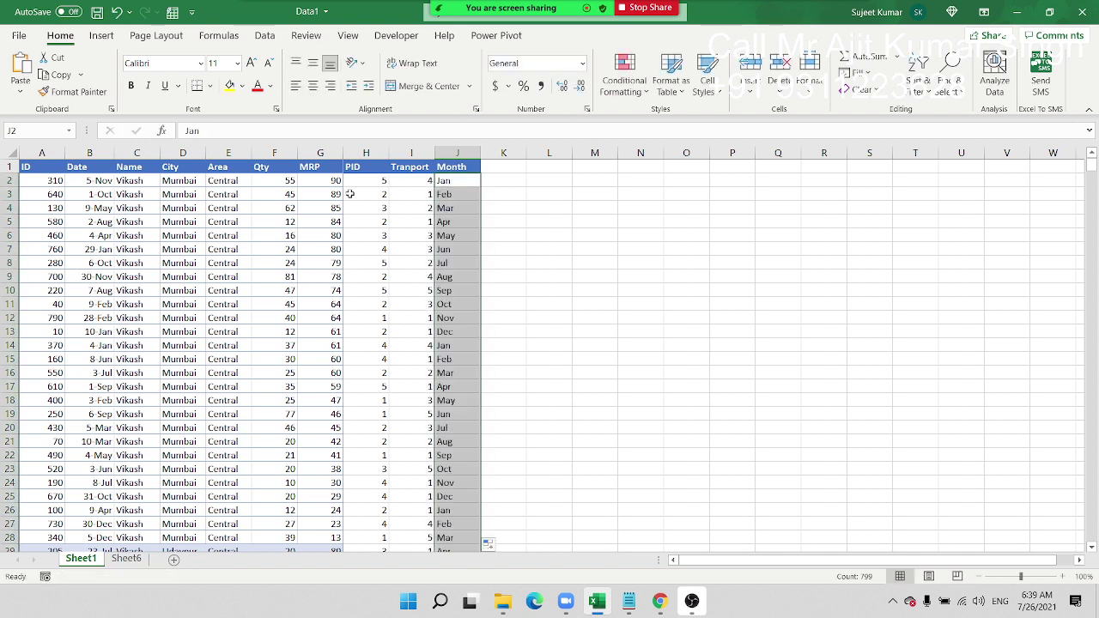
# Step: Sort the table by Month A to Z and scroll through the result
pyautogui.click(447, 166)
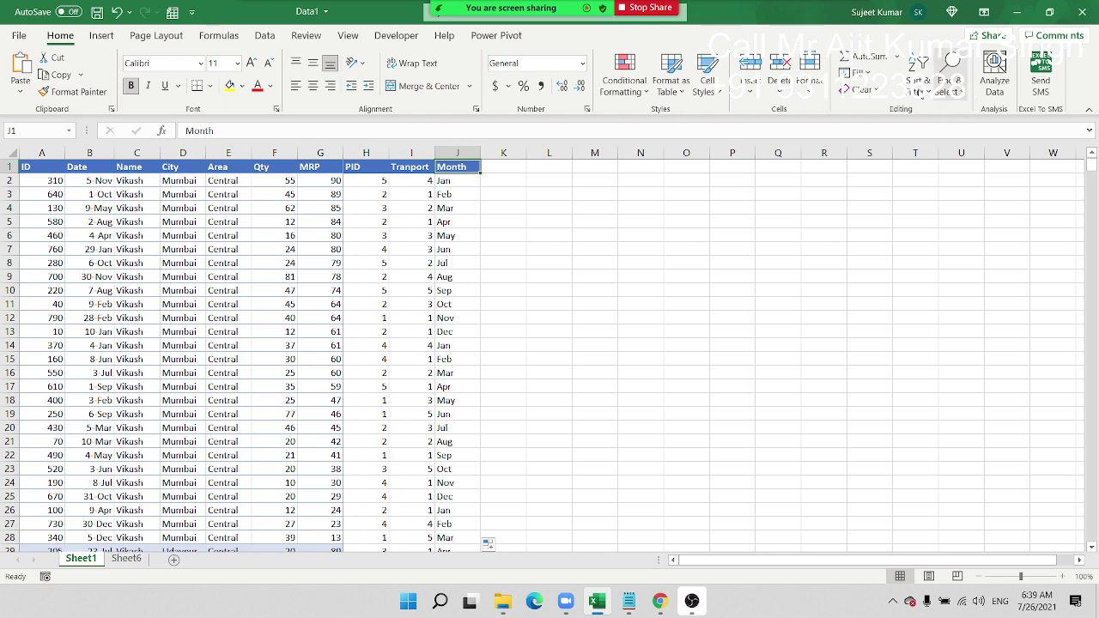
pyautogui.click(919, 78)
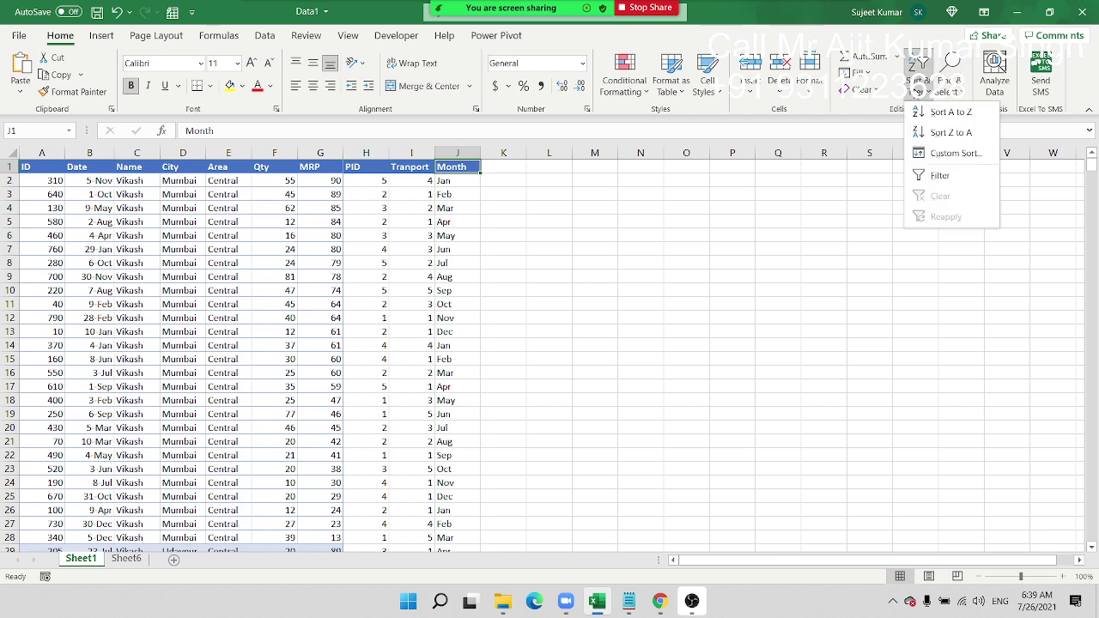
pyautogui.click(945, 112)
pyautogui.scroll(-2, 485, 225)
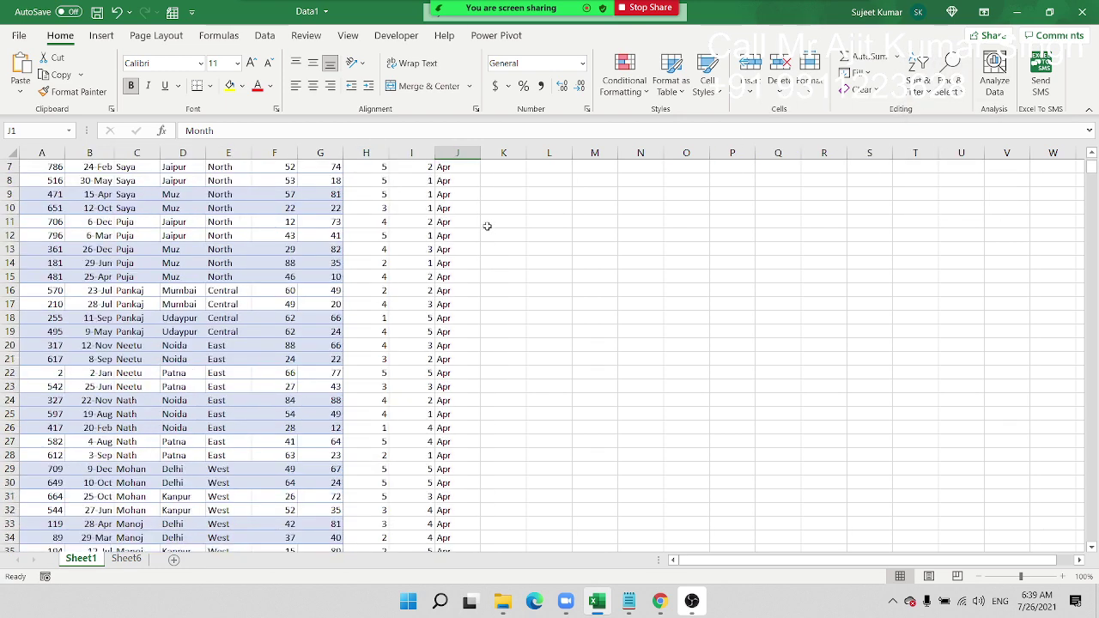
pyautogui.scroll(-4, 486, 225)
pyautogui.scroll(-5, 486, 225)
pyautogui.scroll(-9, 482, 235)
pyautogui.scroll(-4, 481, 236)
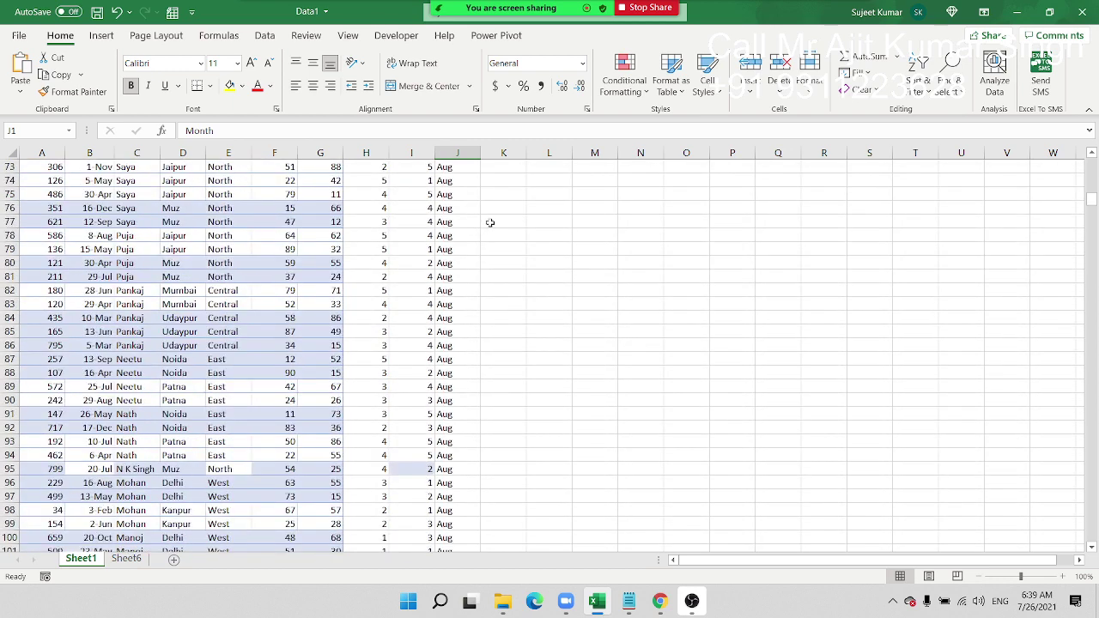
pyautogui.scroll(-5, 486, 219)
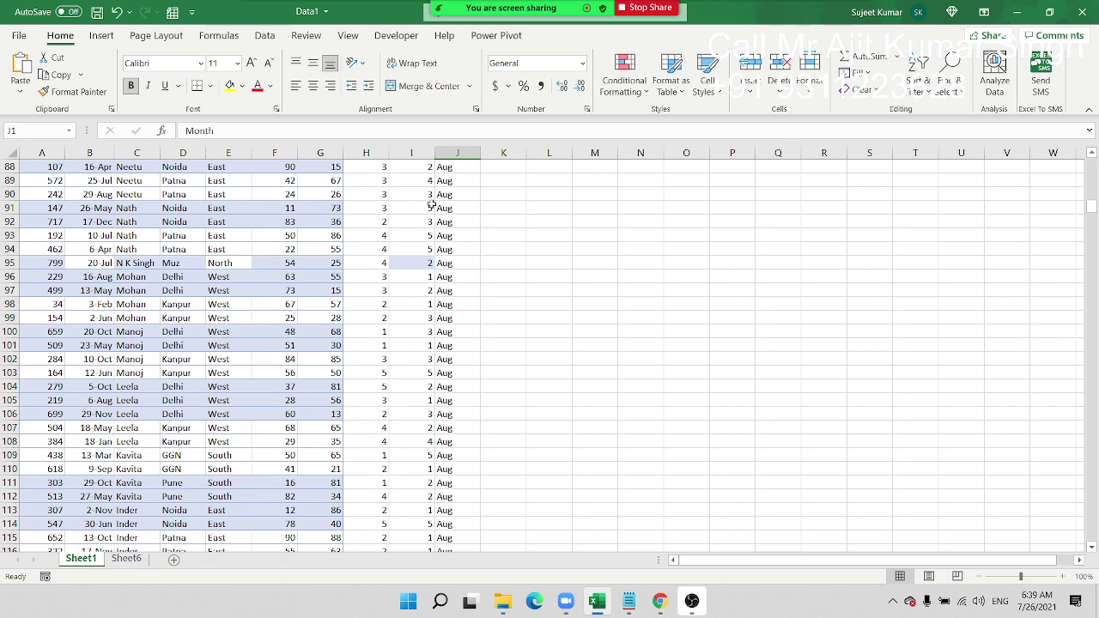
pyautogui.click(445, 206)
pyautogui.hotkey('ctrl', 'Up')
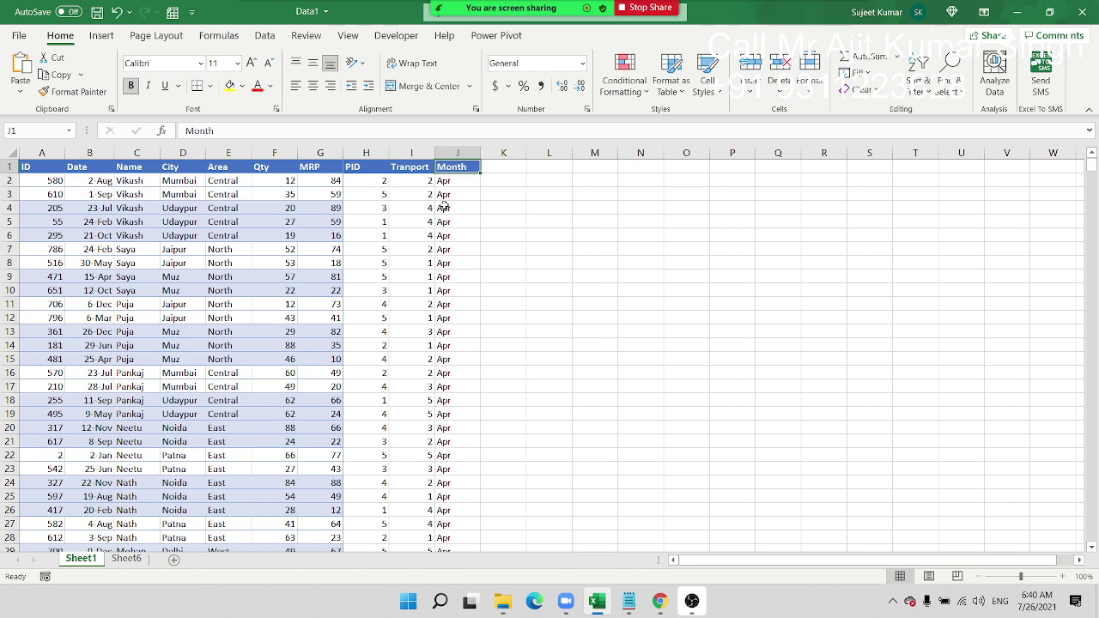
# Step: Custom-sort by Month using the Jan, Feb, Mar… custom list as the order
pyautogui.click(924, 96)
pyautogui.click(928, 155)
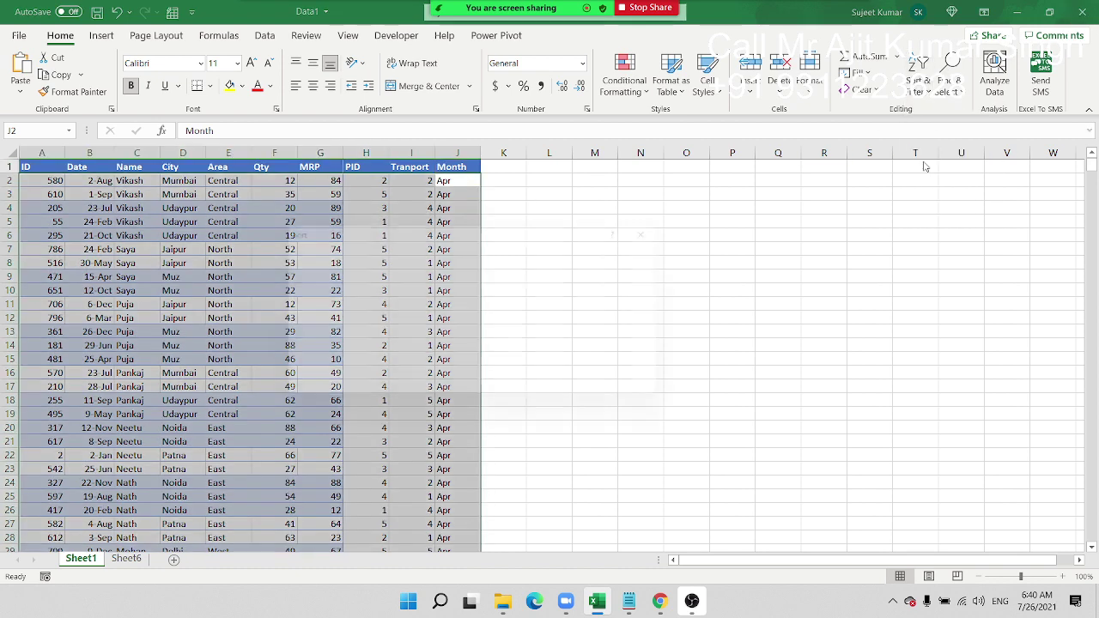
pyautogui.click(318, 288)
pyautogui.click(317, 291)
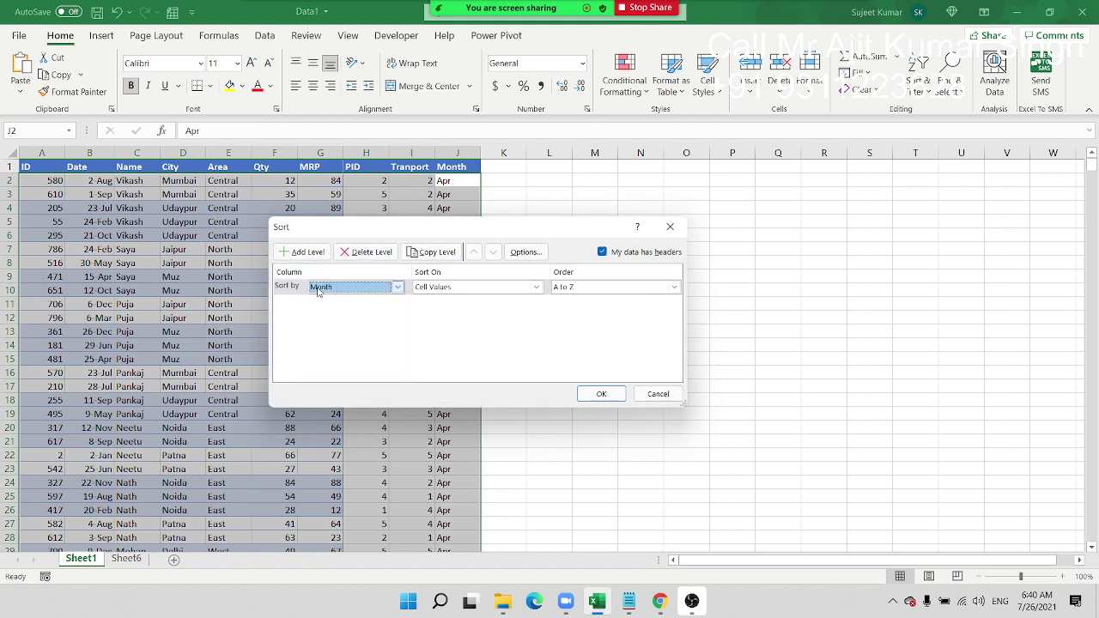
pyautogui.click(620, 291)
pyautogui.click(599, 328)
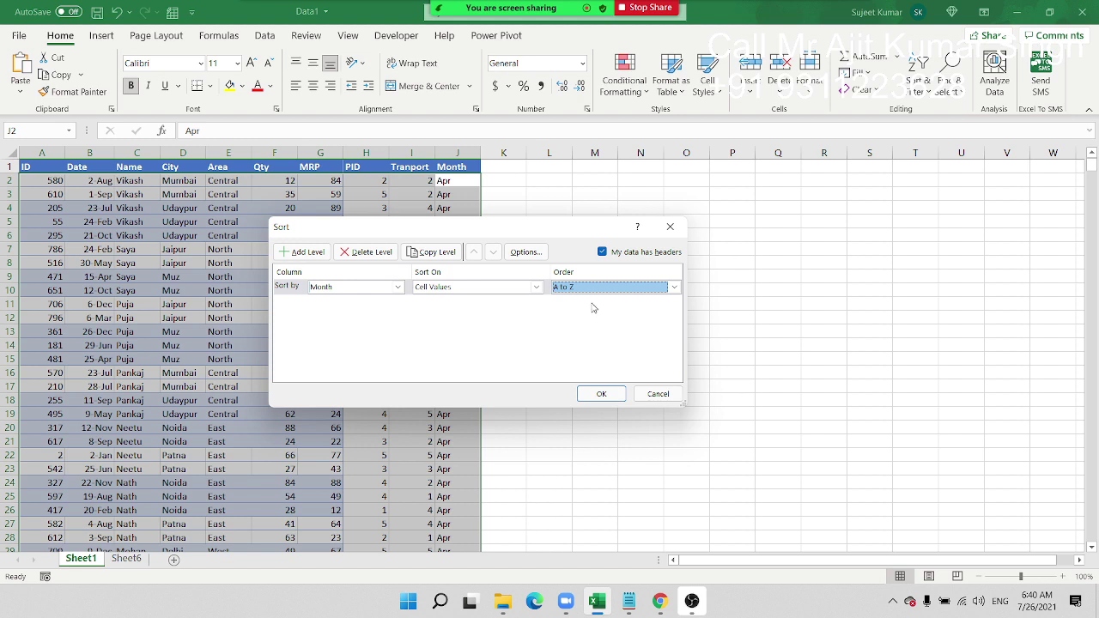
pyautogui.click(596, 289)
pyautogui.click(590, 320)
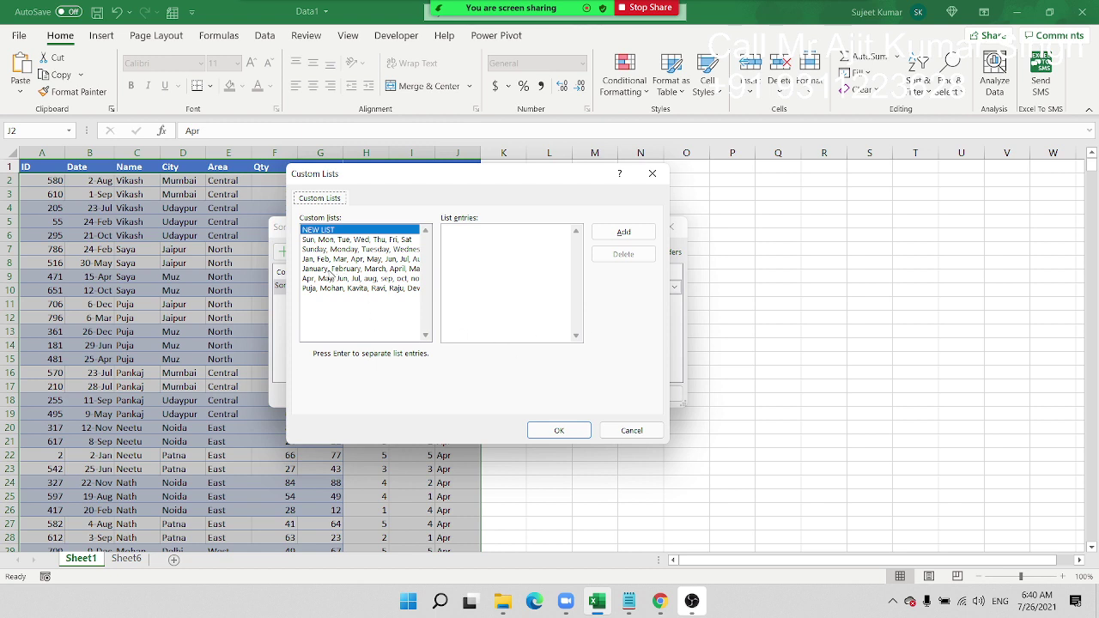
pyautogui.click(323, 261)
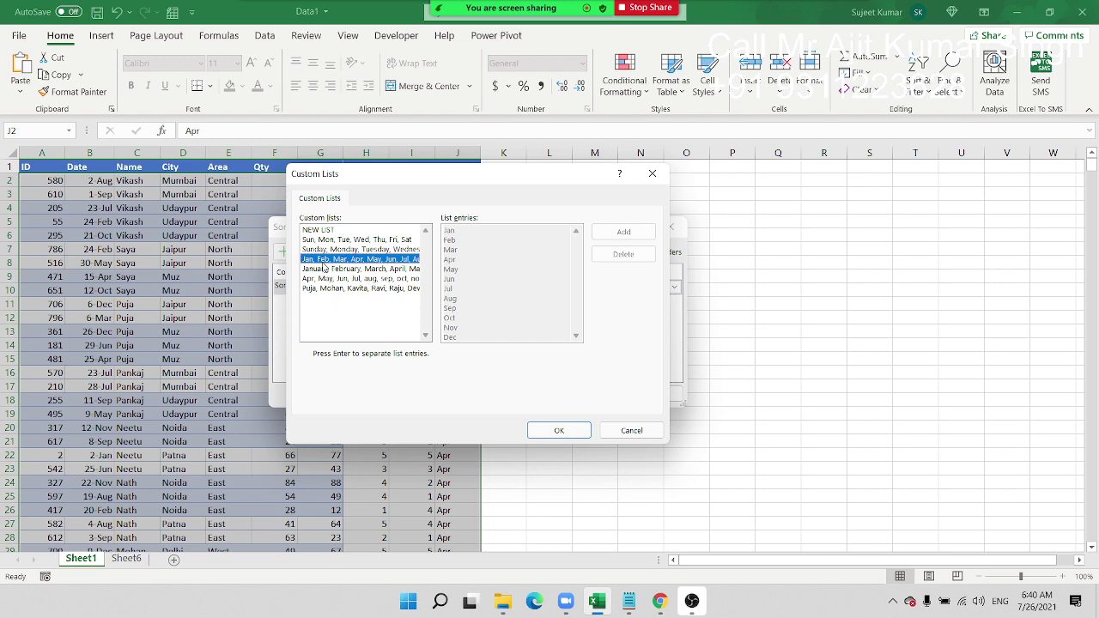
pyautogui.click(562, 432)
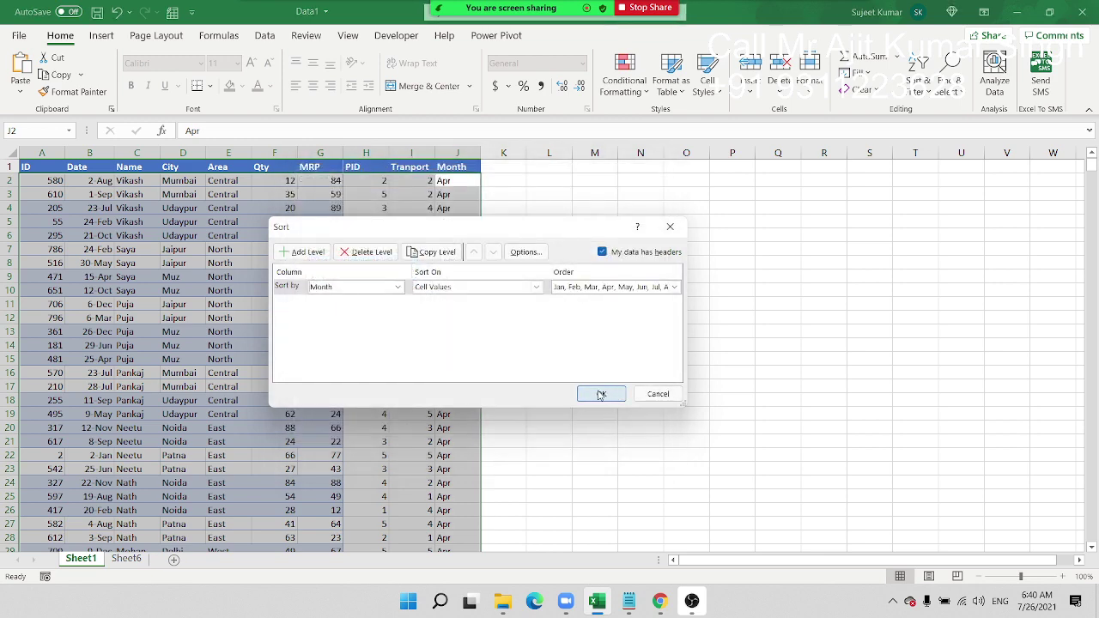
pyautogui.click(600, 394)
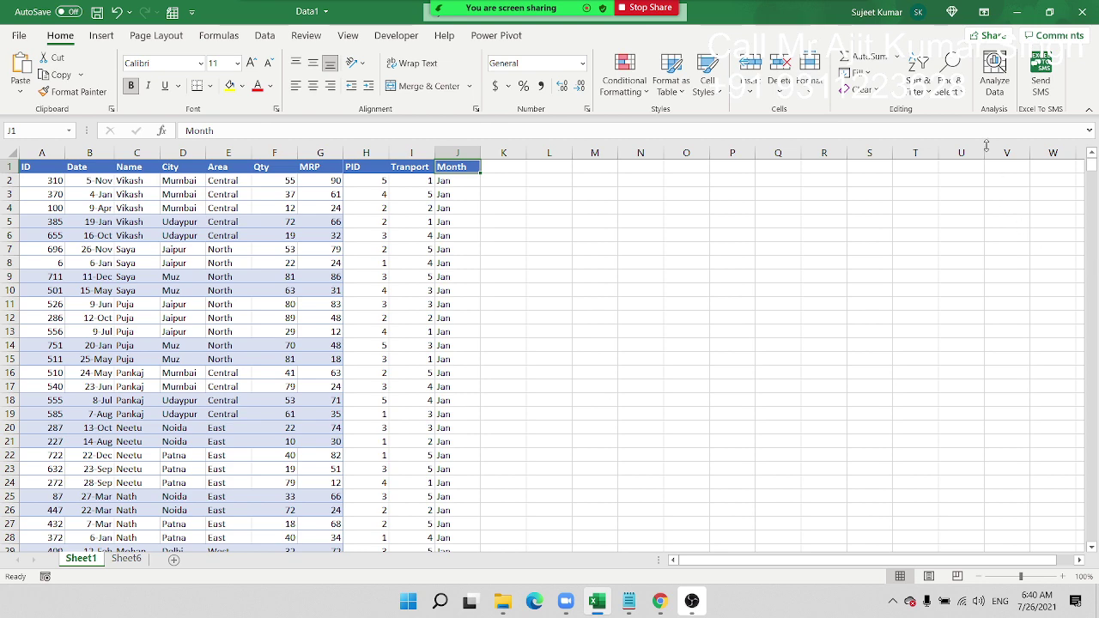
# Step: Custom-sort by Month with the Apr, May, Jun… custom list so April leads
pyautogui.click(922, 89)
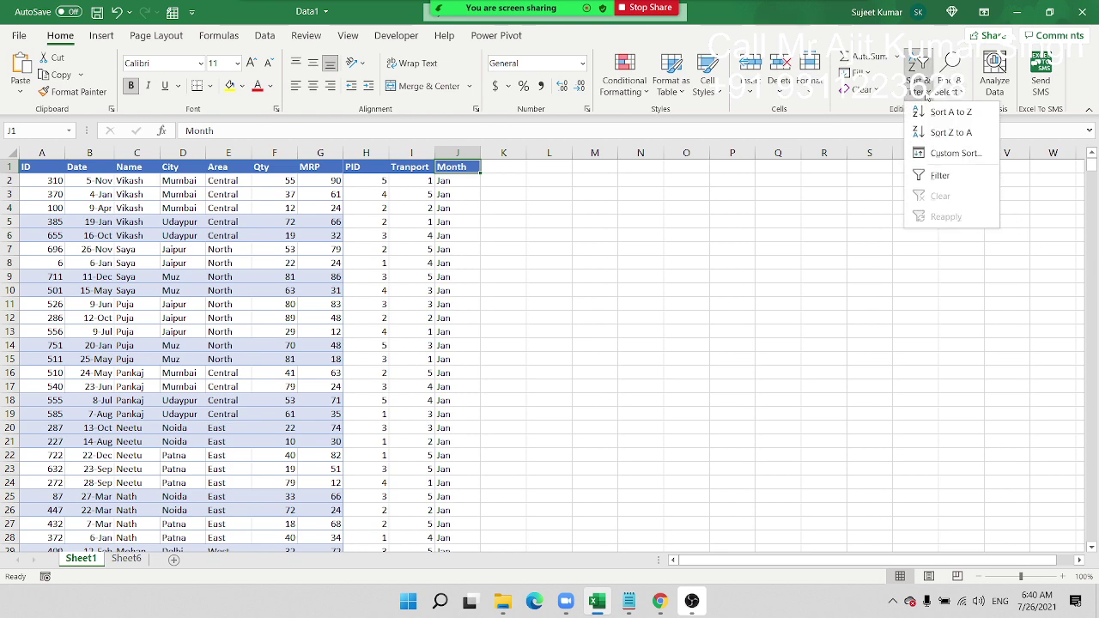
pyautogui.click(952, 153)
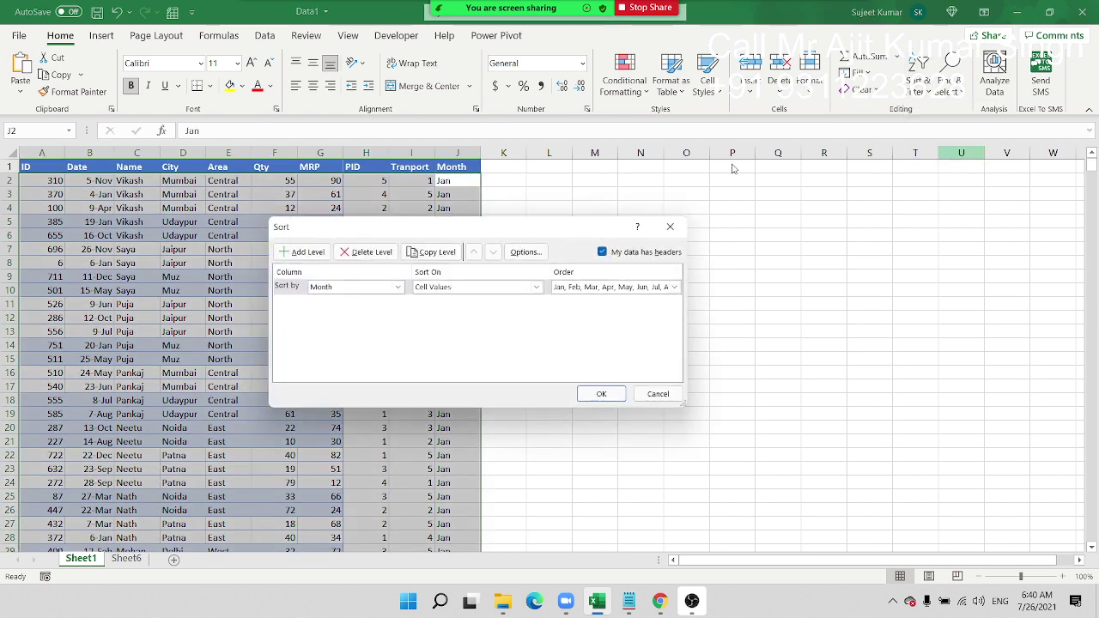
pyautogui.click(589, 288)
pyautogui.click(597, 347)
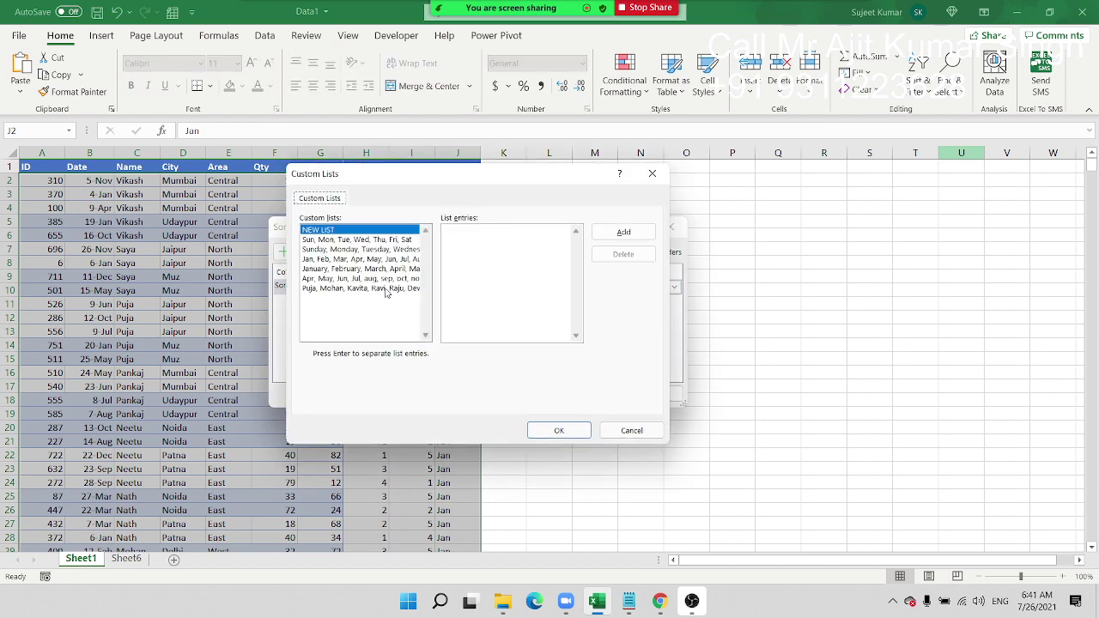
pyautogui.click(456, 243)
pyautogui.click(405, 278)
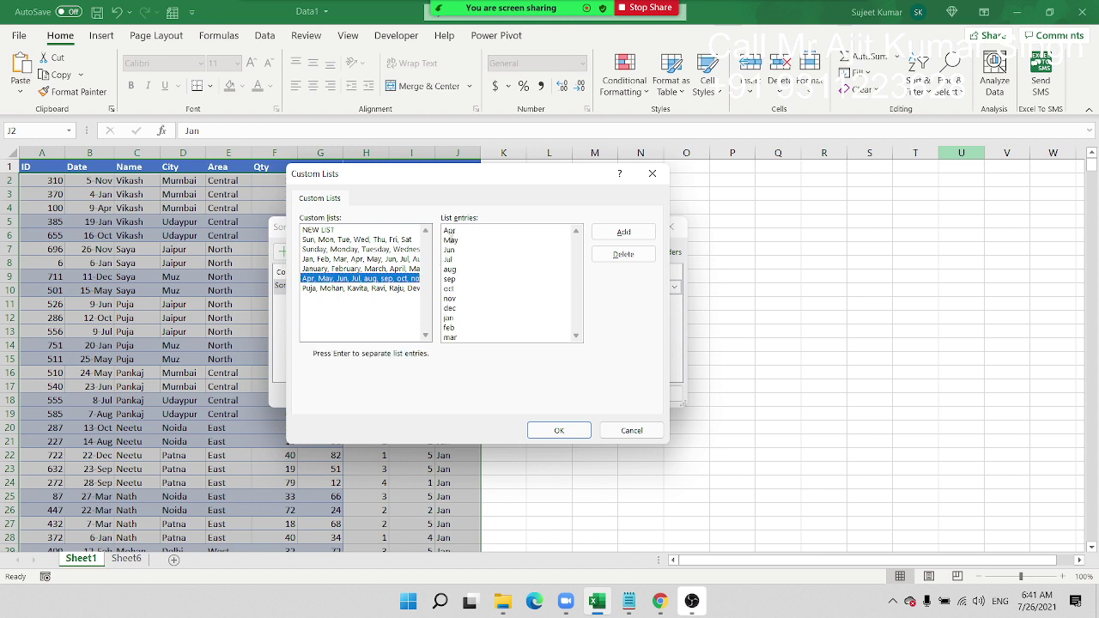
pyautogui.doubleClick(451, 240)
pyautogui.click(558, 430)
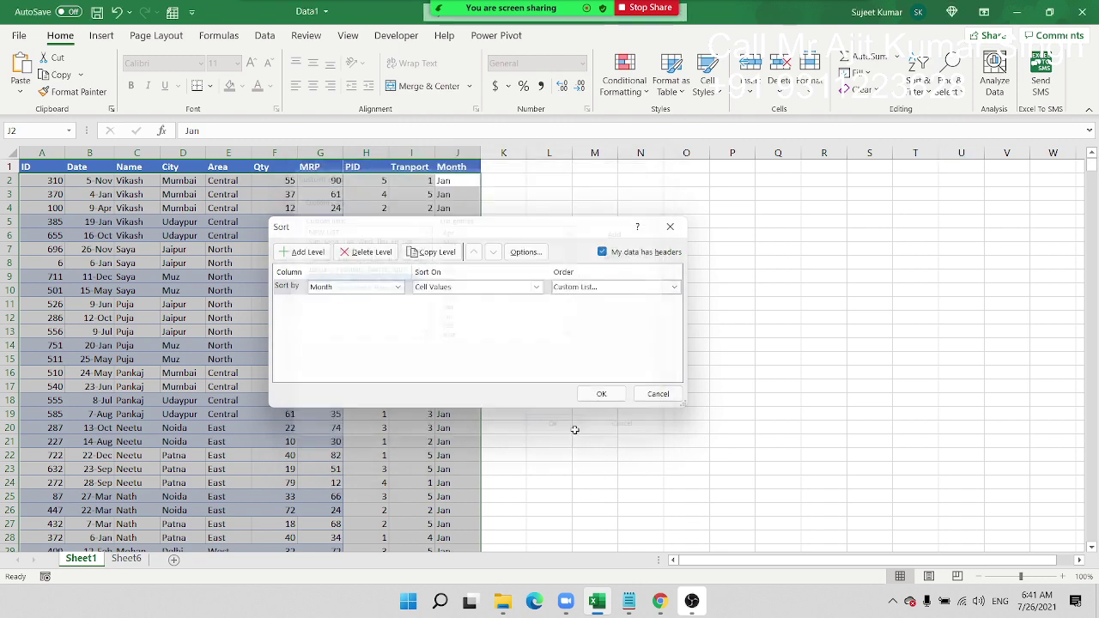
pyautogui.click(601, 396)
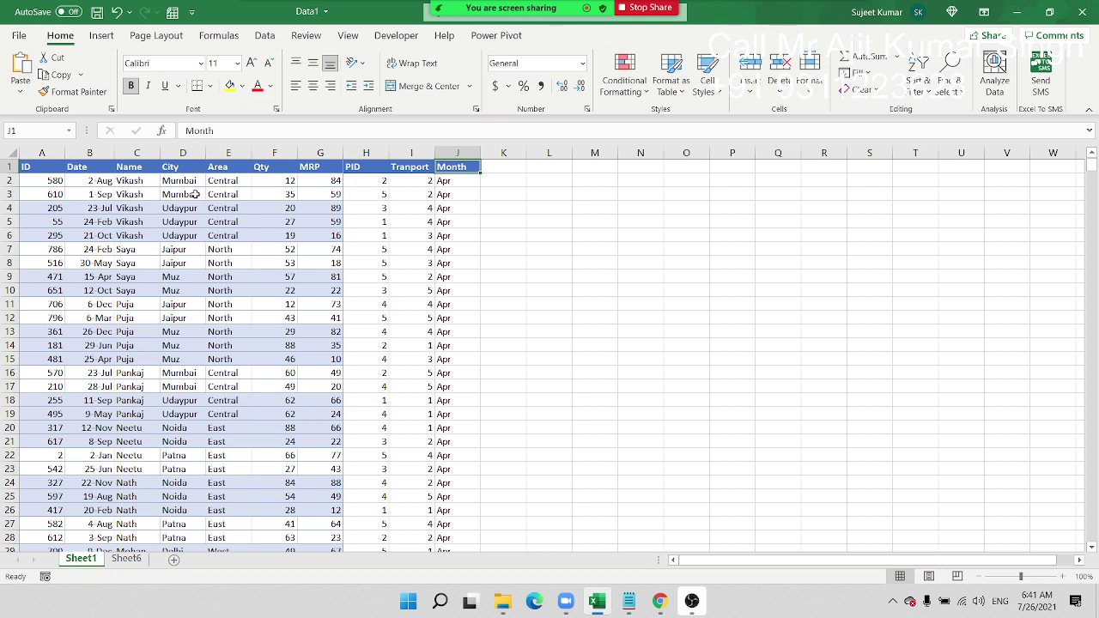
pyautogui.click(137, 169)
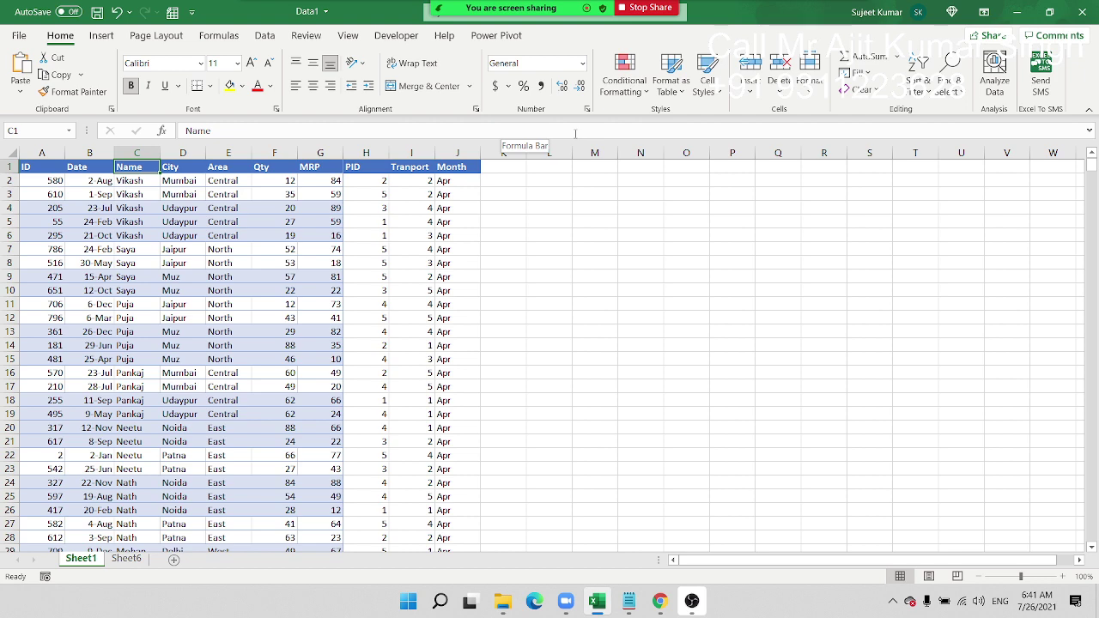
pyautogui.click(920, 78)
pyautogui.click(928, 150)
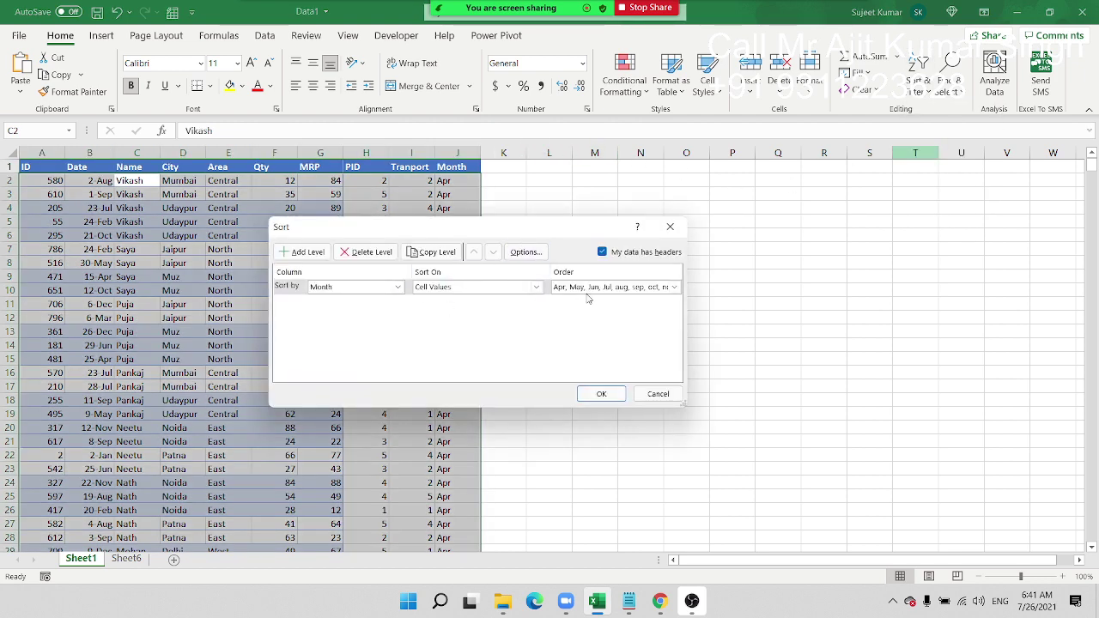
pyautogui.click(589, 290)
pyautogui.click(592, 340)
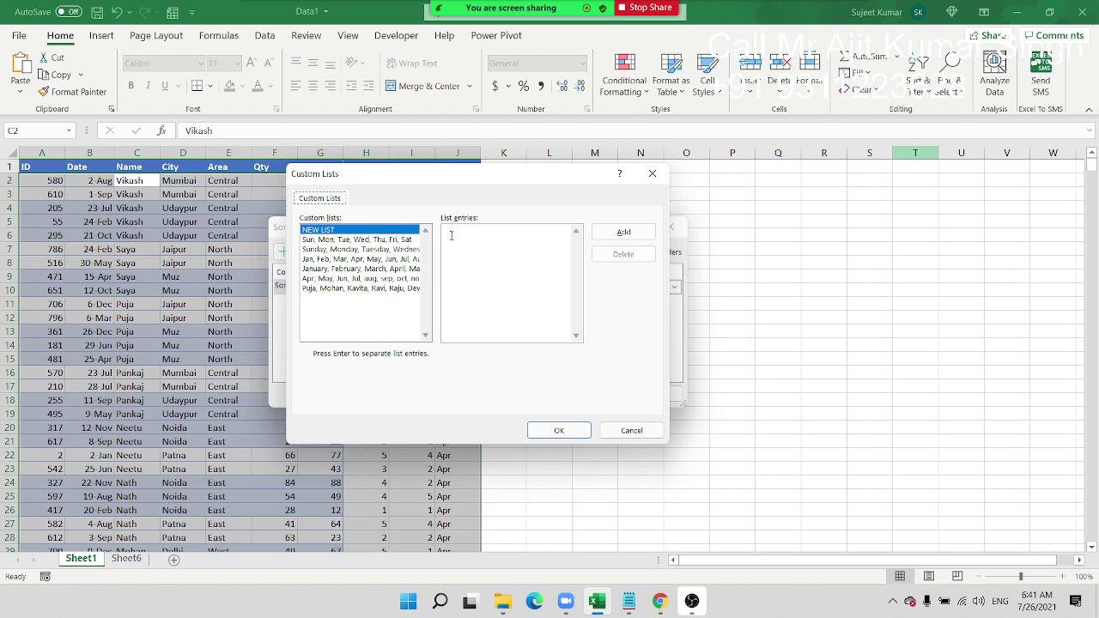
pyautogui.click(653, 173)
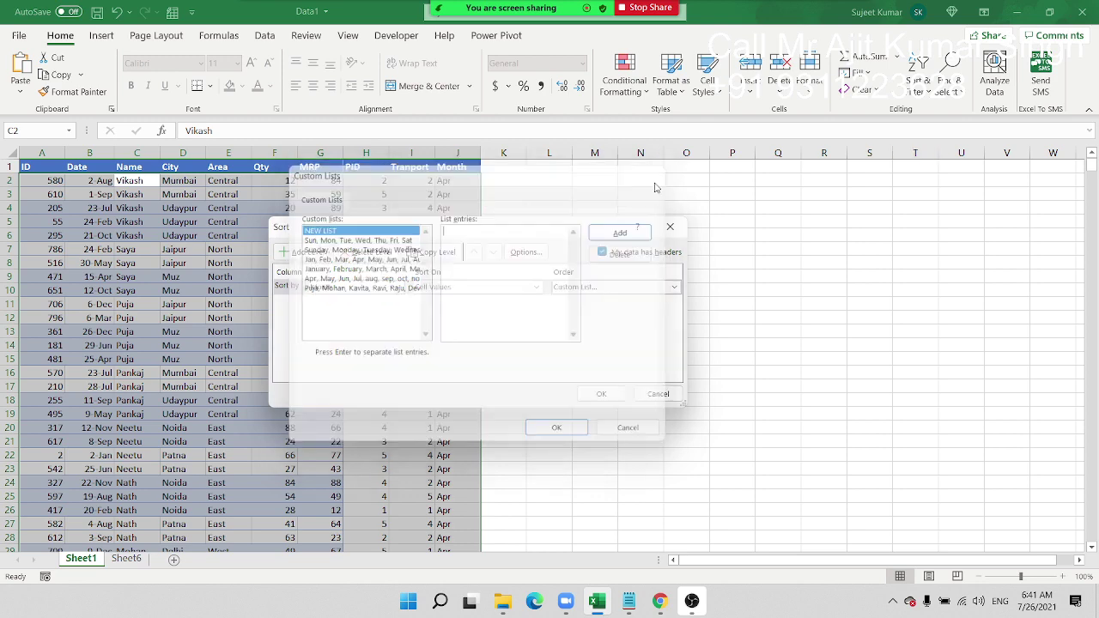
pyautogui.click(669, 227)
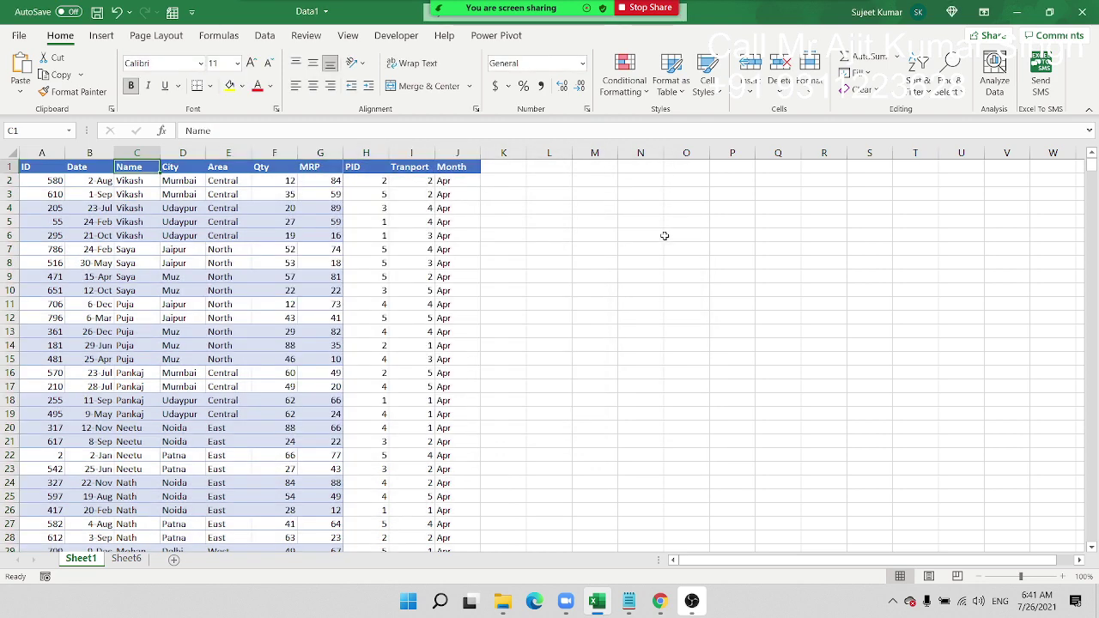
pyautogui.click(452, 278)
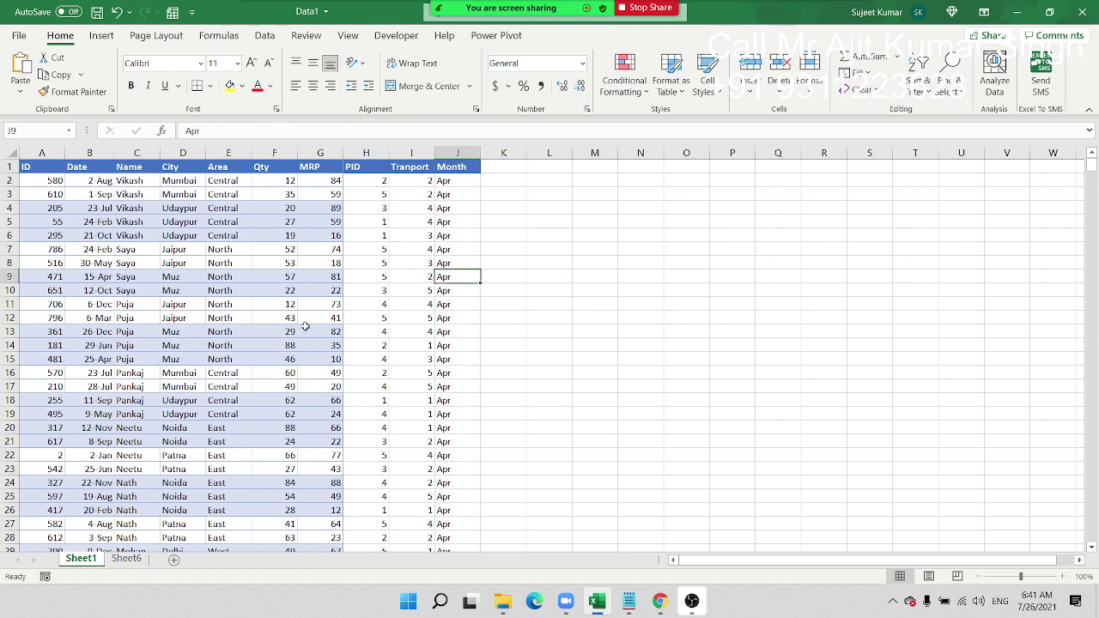
# Step: Retype the City entries in D9 and D10 as MUZ in capitals
pyautogui.click(181, 273)
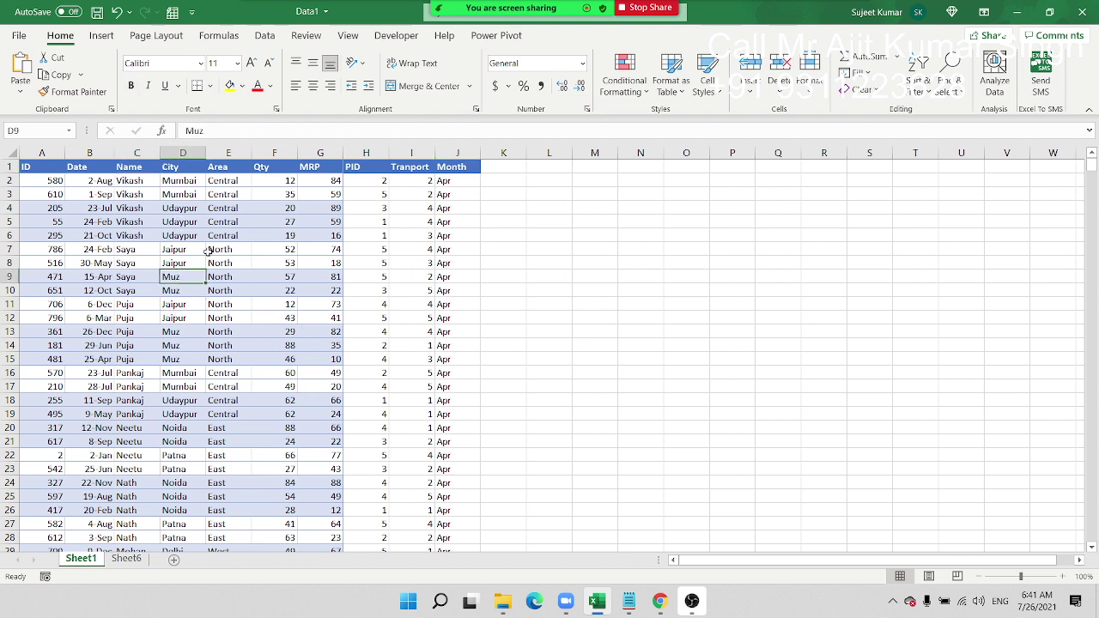
pyautogui.write('MUZ')
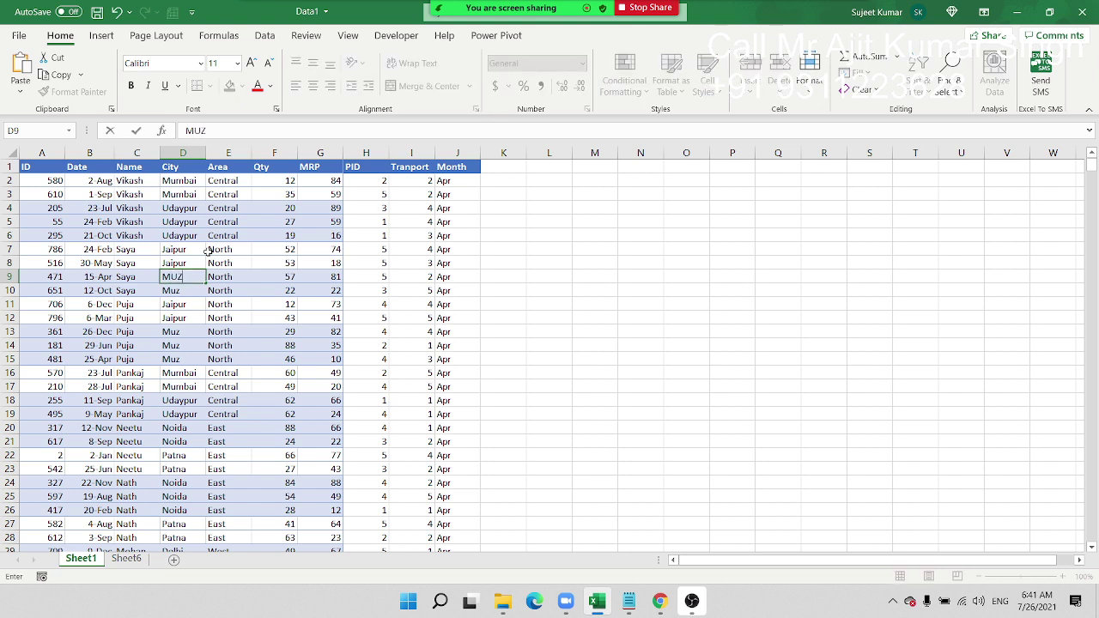
pyautogui.press('Return')
pyautogui.write('MUZ')
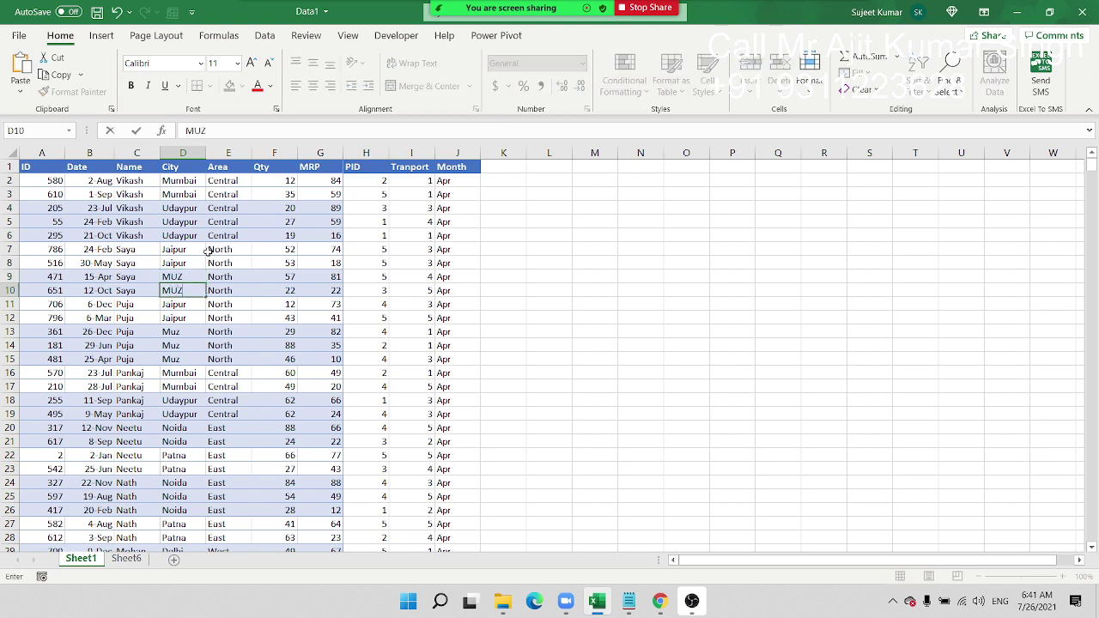
pyautogui.press('Return')
pyautogui.click(181, 279)
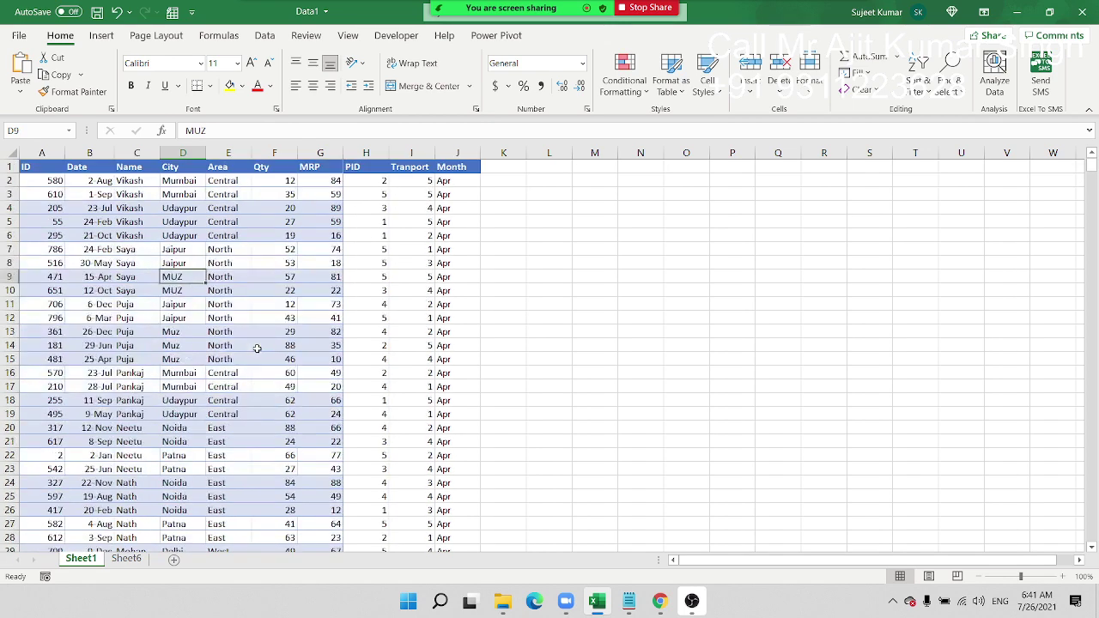
# Step: Turn on the Case sensitive sort option and sort the table by City
pyautogui.click(920, 90)
pyautogui.click(948, 153)
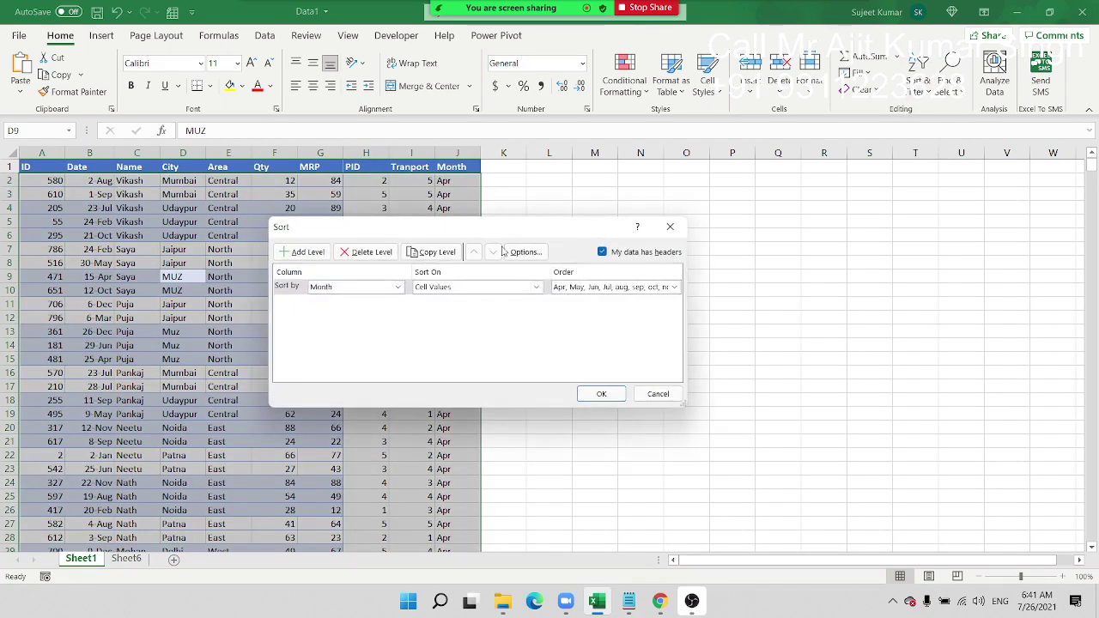
pyautogui.click(516, 259)
pyautogui.click(442, 276)
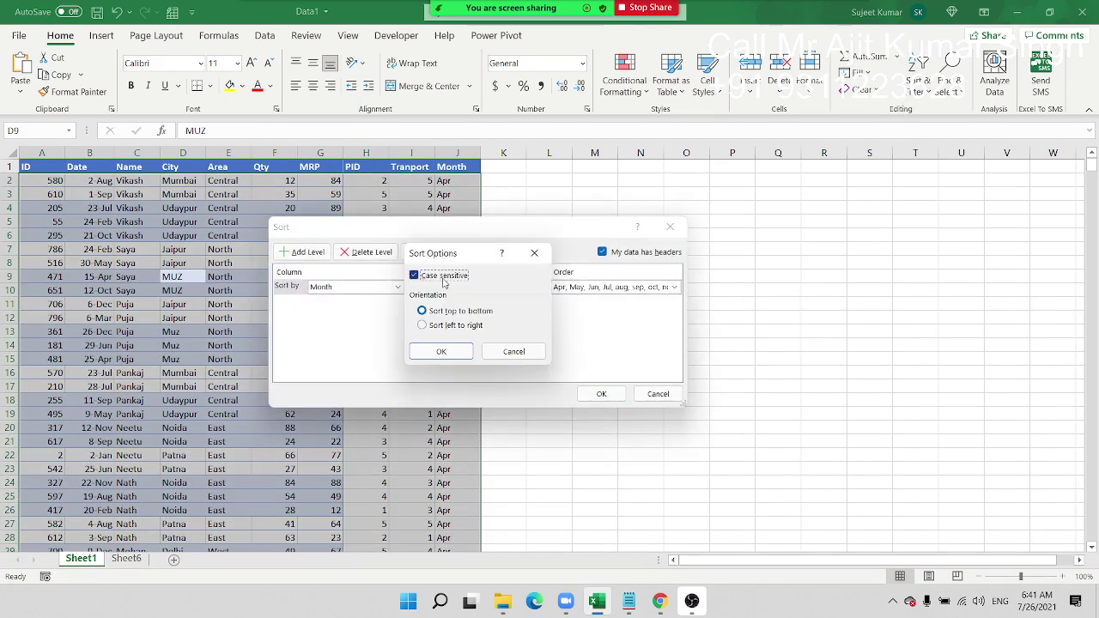
pyautogui.click(441, 352)
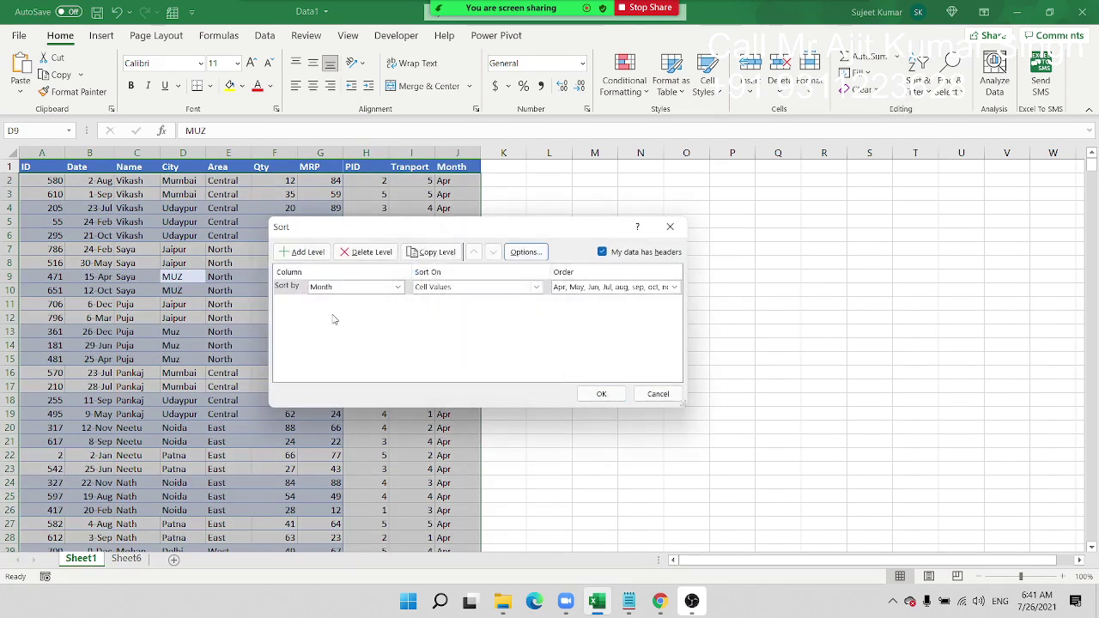
pyautogui.click(340, 289)
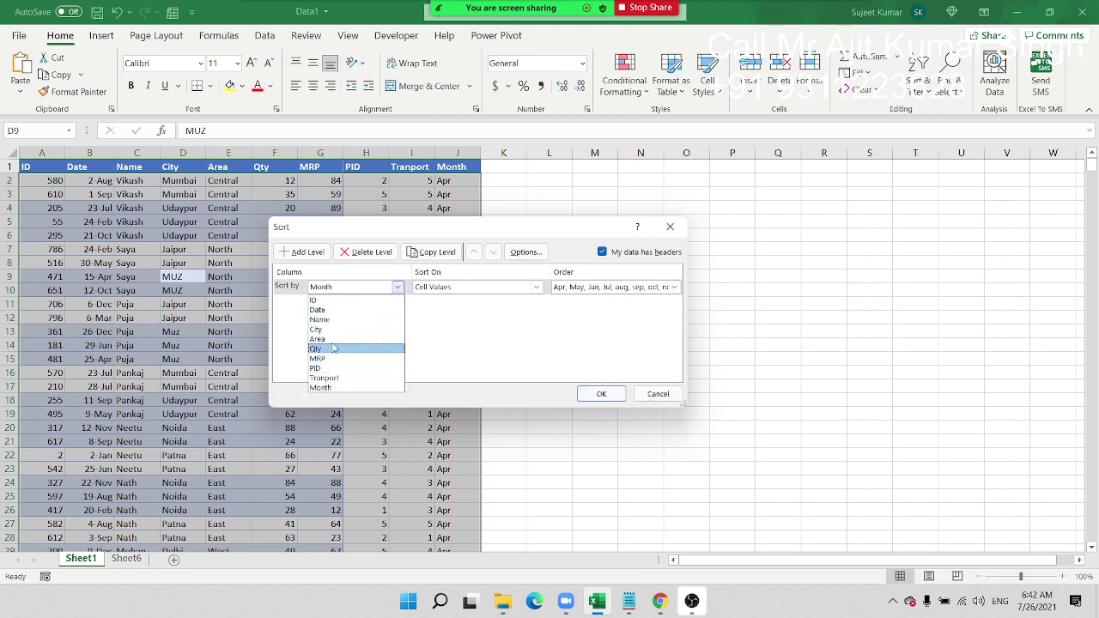
pyautogui.click(336, 330)
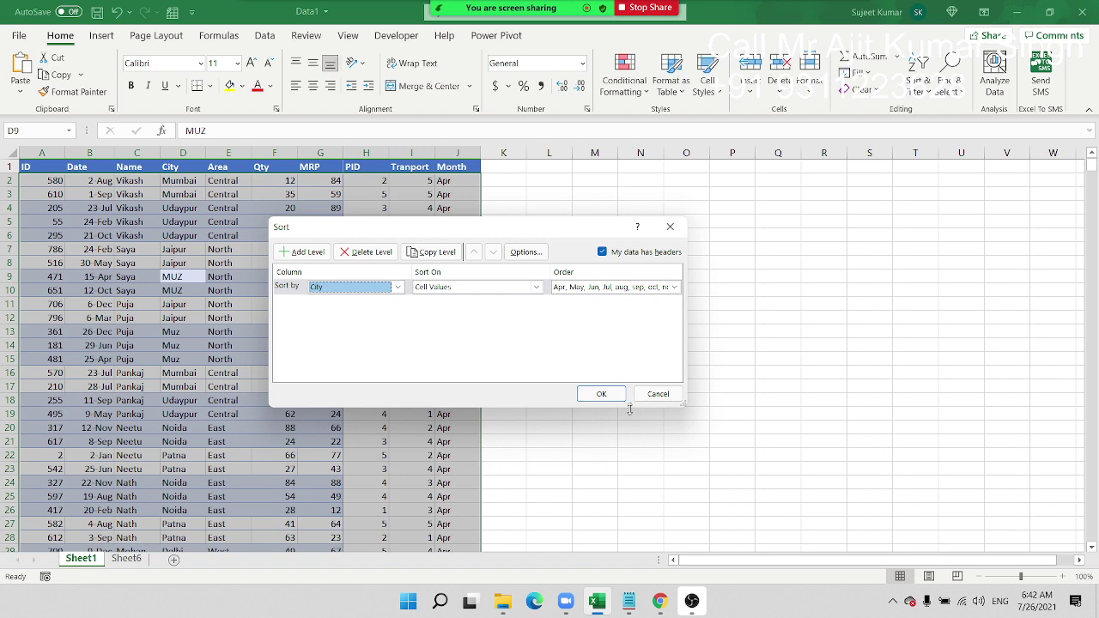
pyautogui.click(602, 394)
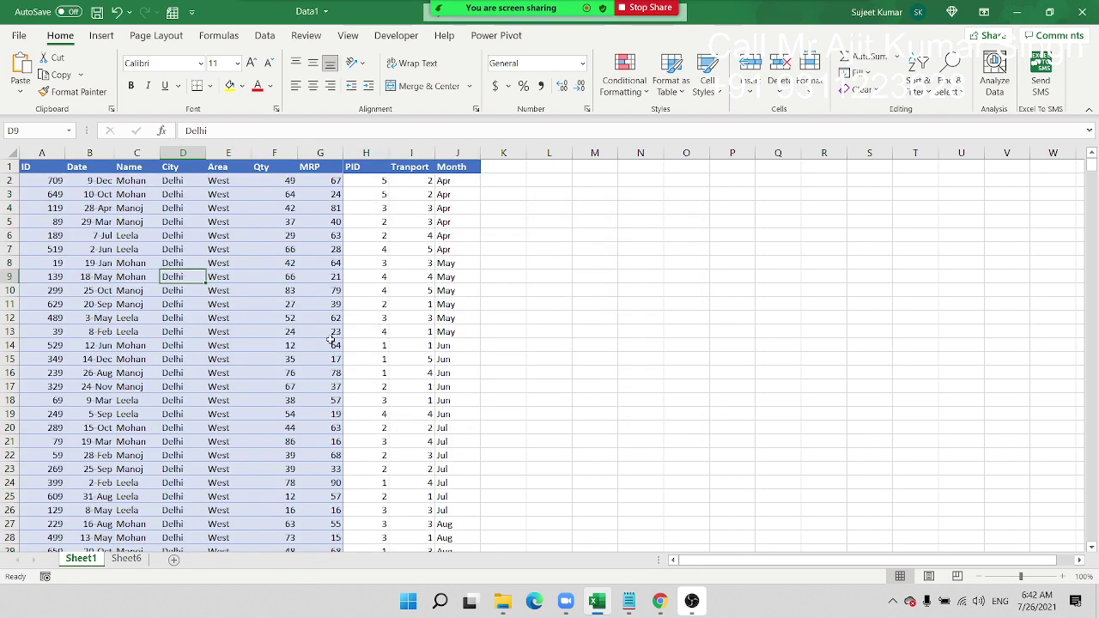
pyautogui.hotkey('ctrl', 'f')
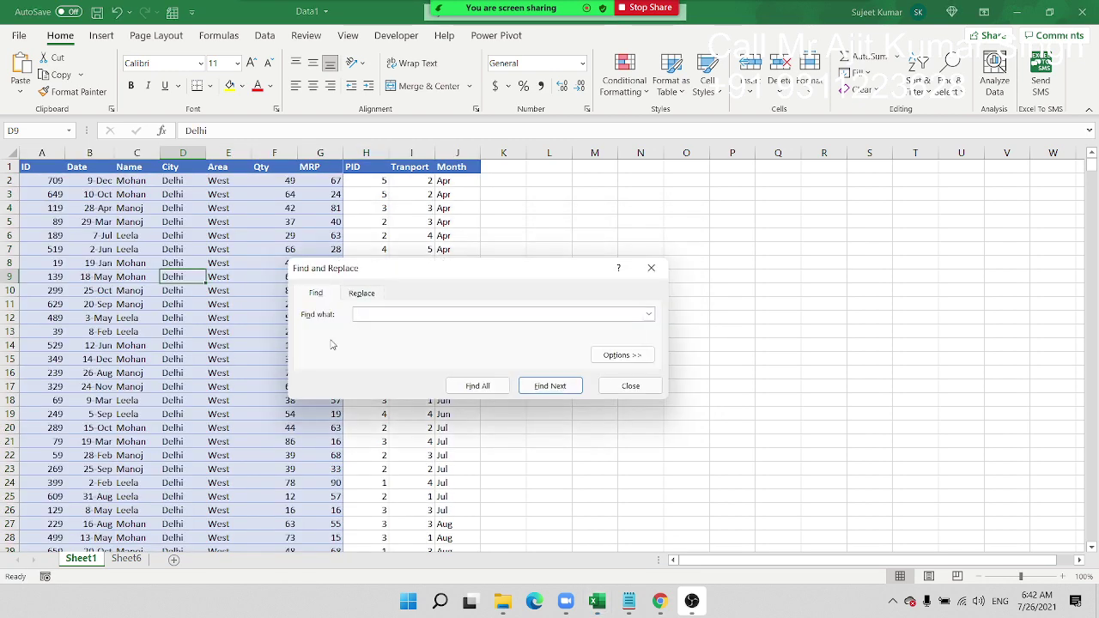
pyautogui.write('muz')
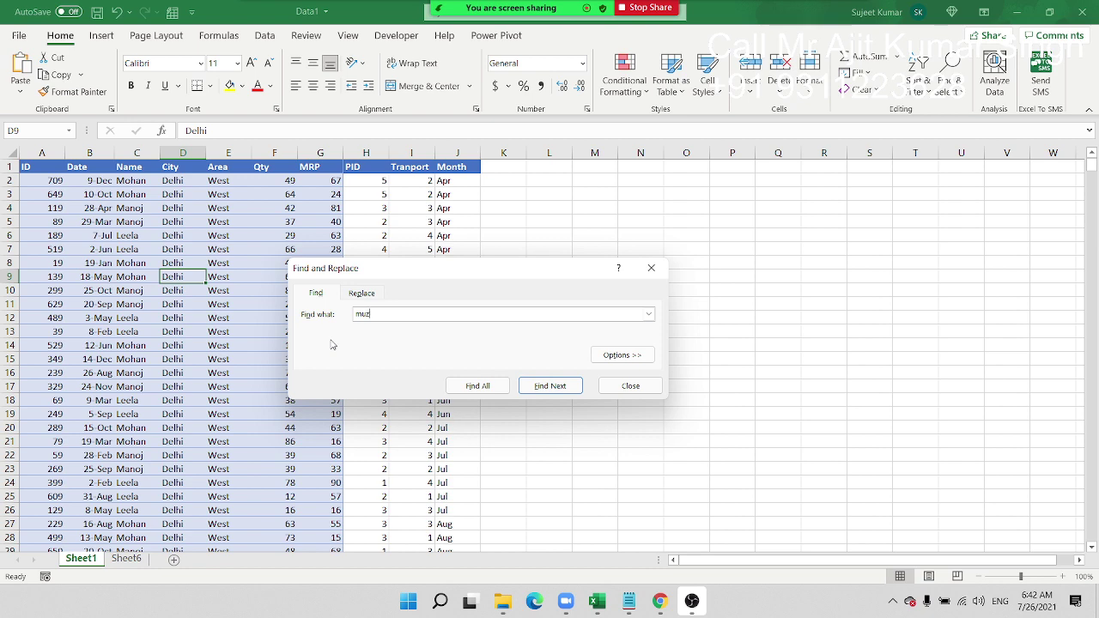
pyautogui.press('Return')
pyautogui.press('Escape')
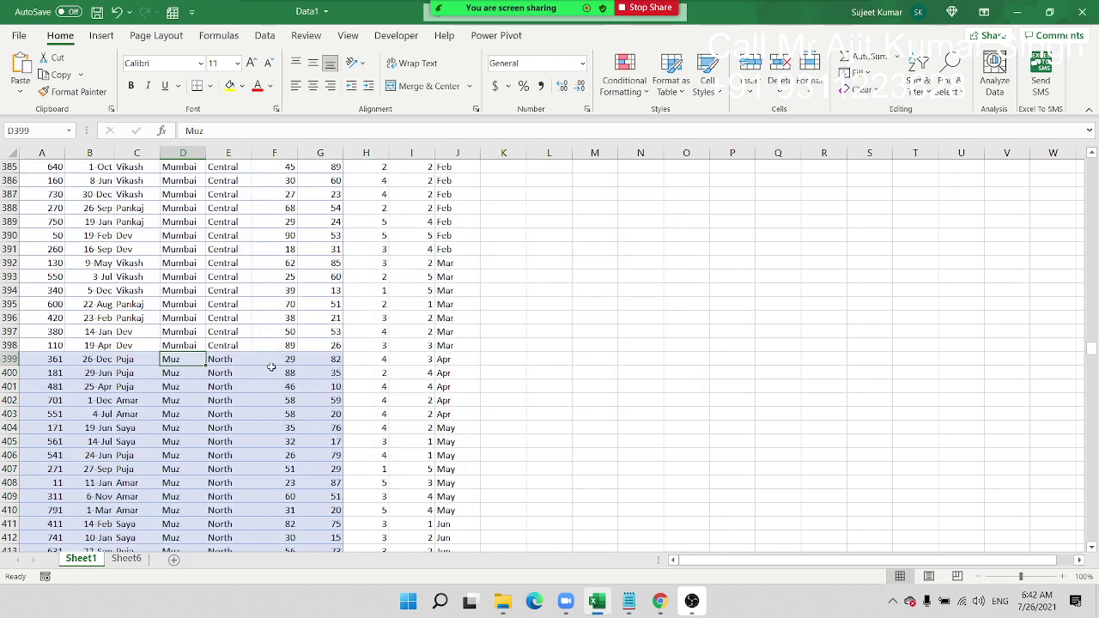
pyautogui.scroll(-1, 232, 389)
pyautogui.scroll(-5, 227, 386)
pyautogui.scroll(-6, 224, 384)
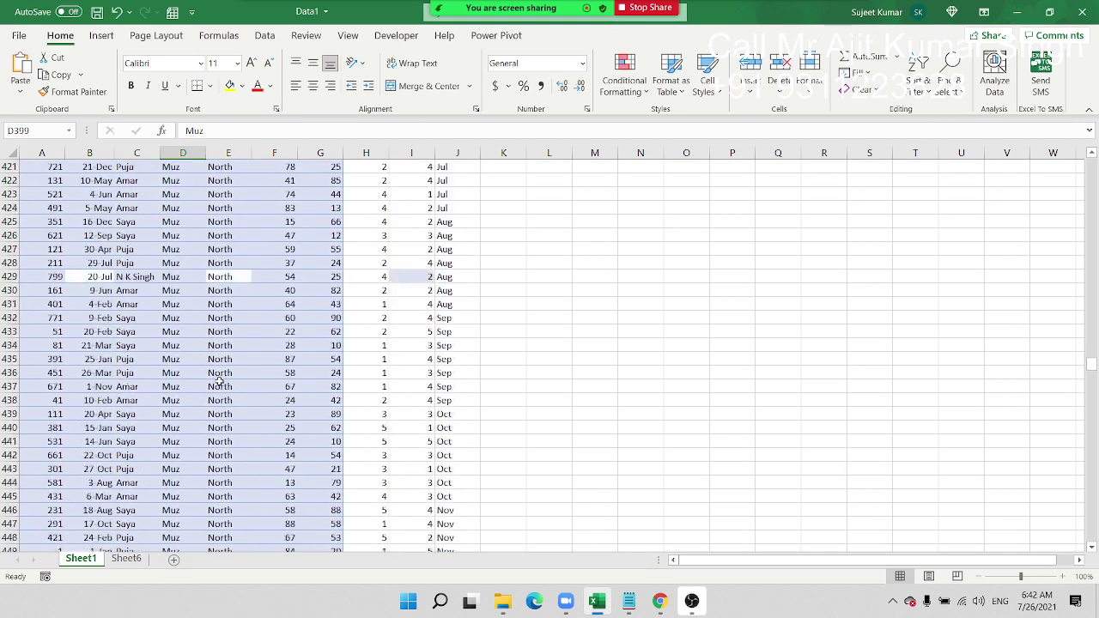
pyautogui.scroll(-10, 220, 382)
pyautogui.scroll(-6, 220, 382)
pyautogui.scroll(1, 193, 359)
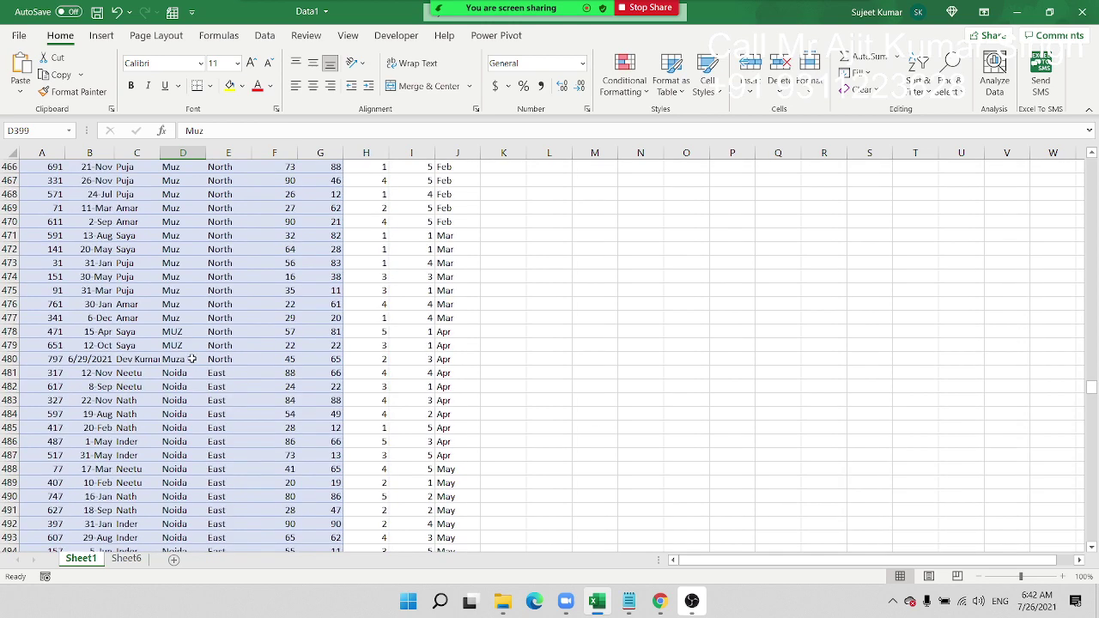
pyautogui.moveTo(191, 329); pyautogui.dragTo(191, 343)
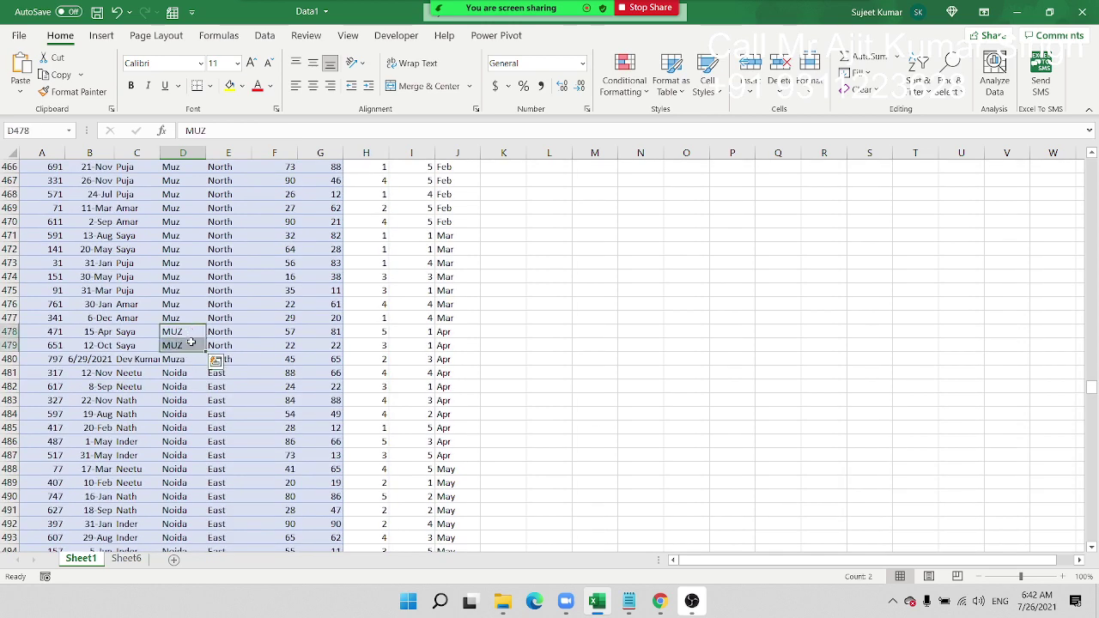
pyautogui.hotkey('ctrl', 'Up')
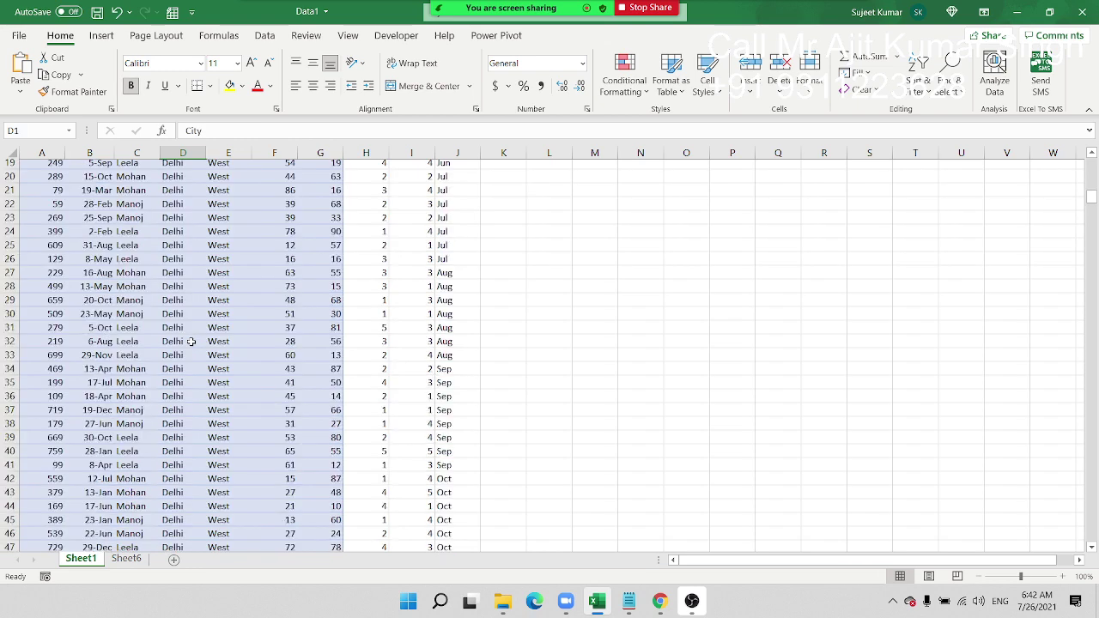
# Step: Select the whole data range from ID 709, then dismiss fill colours without applying one
pyautogui.click(39, 169)
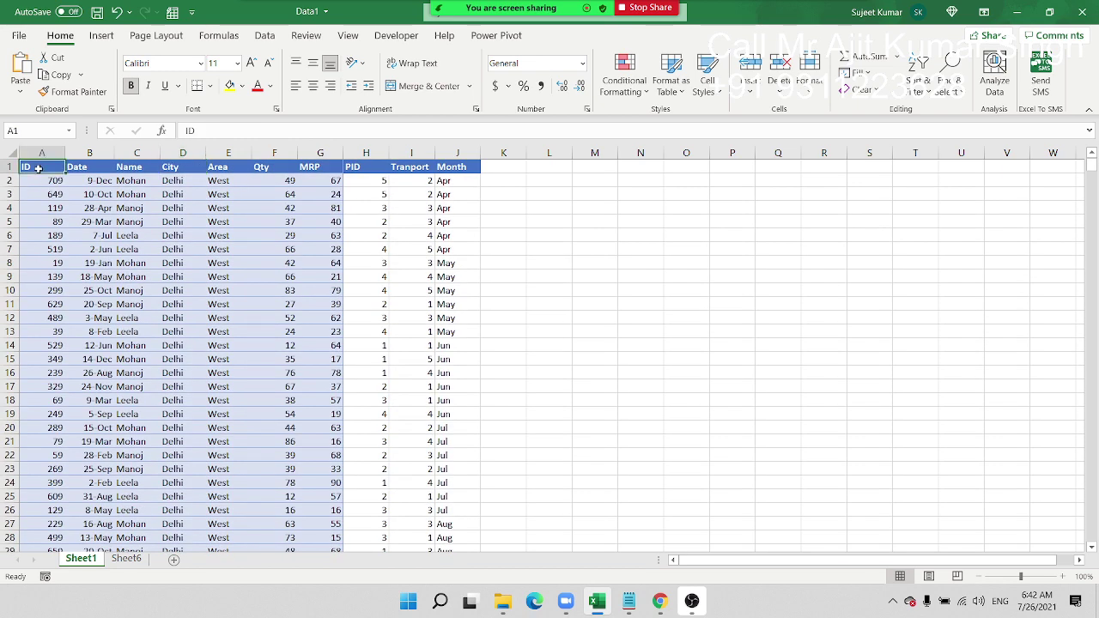
pyautogui.click(48, 178)
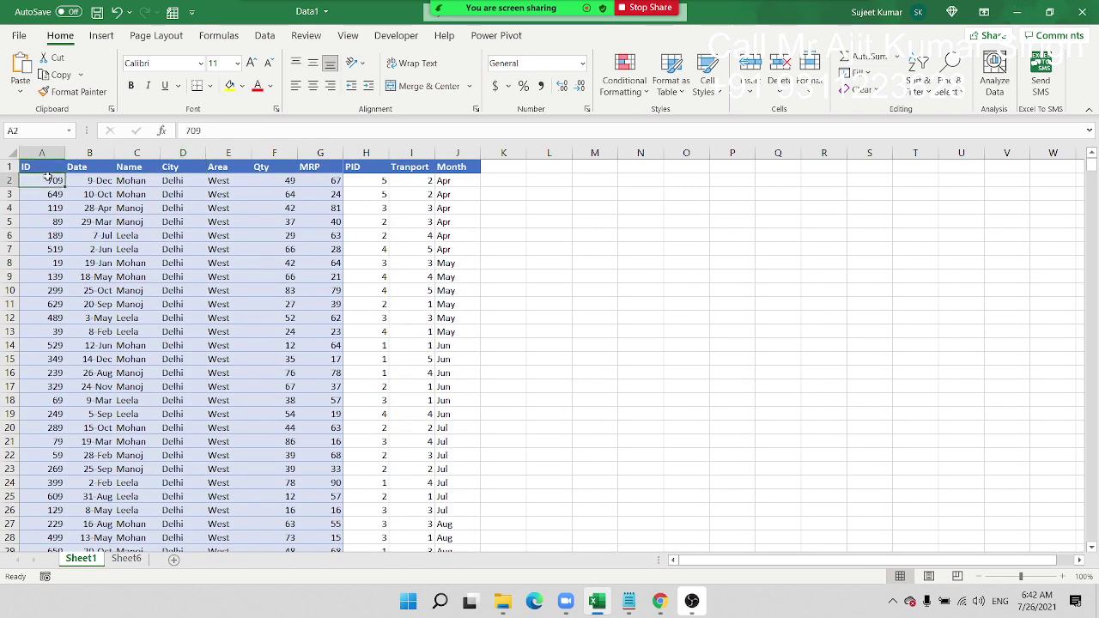
pyautogui.hotkey('ctrl', 'shift', 'Right')
pyautogui.hotkey('ctrl', 'shift', 'Down')
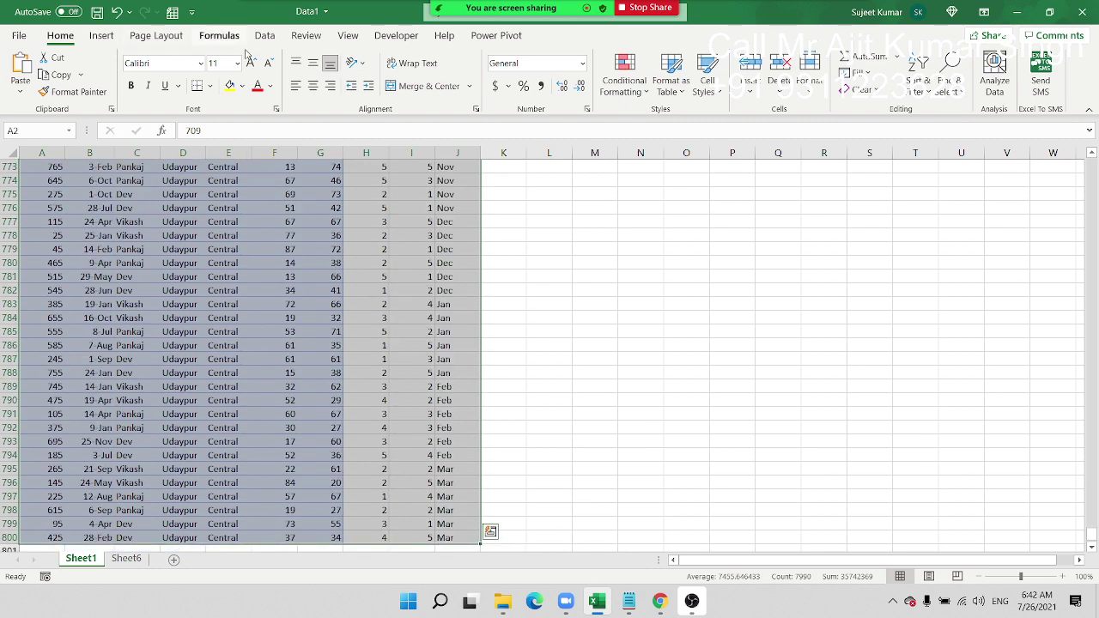
pyautogui.click(243, 86)
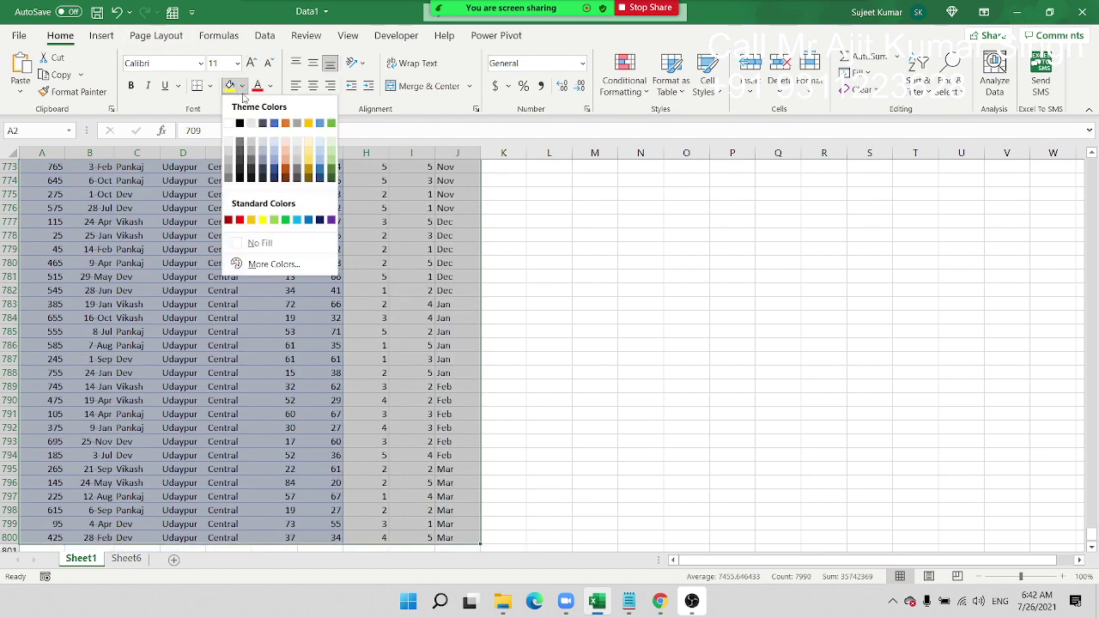
pyautogui.press('Escape')
pyautogui.hotkey('ctrl', 'BackSpace')
pyautogui.click(249, 249)
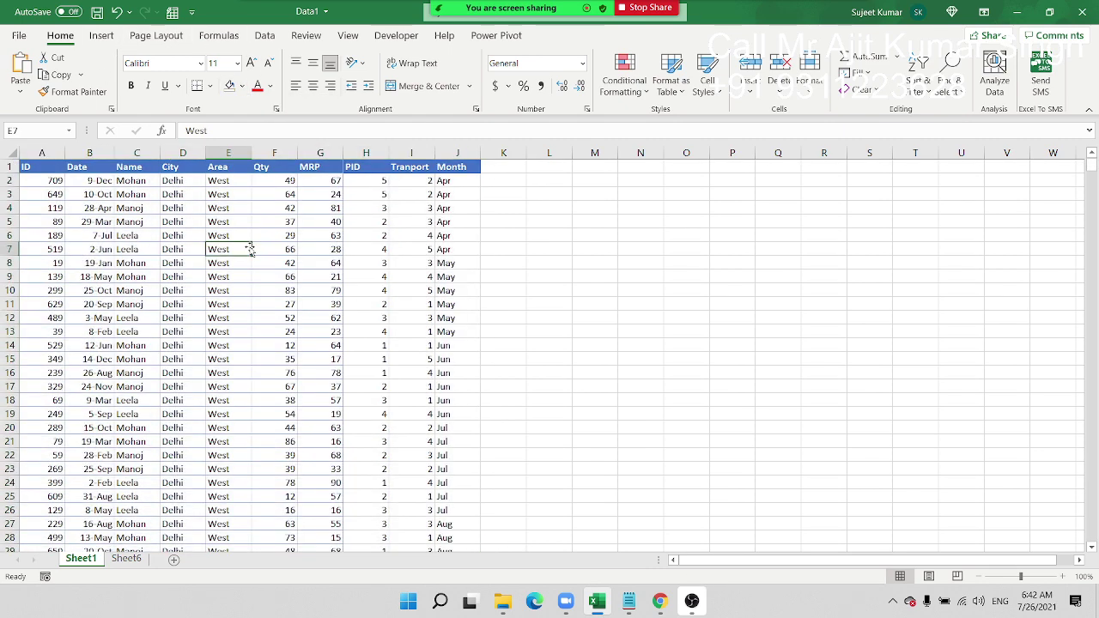
# Step: Fill Qty cells F12 (52), F17 (67), F33 (60), F62 (24) and F98 (42) orange
pyautogui.press('Right')
pyautogui.press('Right')
pyautogui.press('Down')
pyautogui.press('Down')
pyautogui.press('Left')
pyautogui.press('Down')
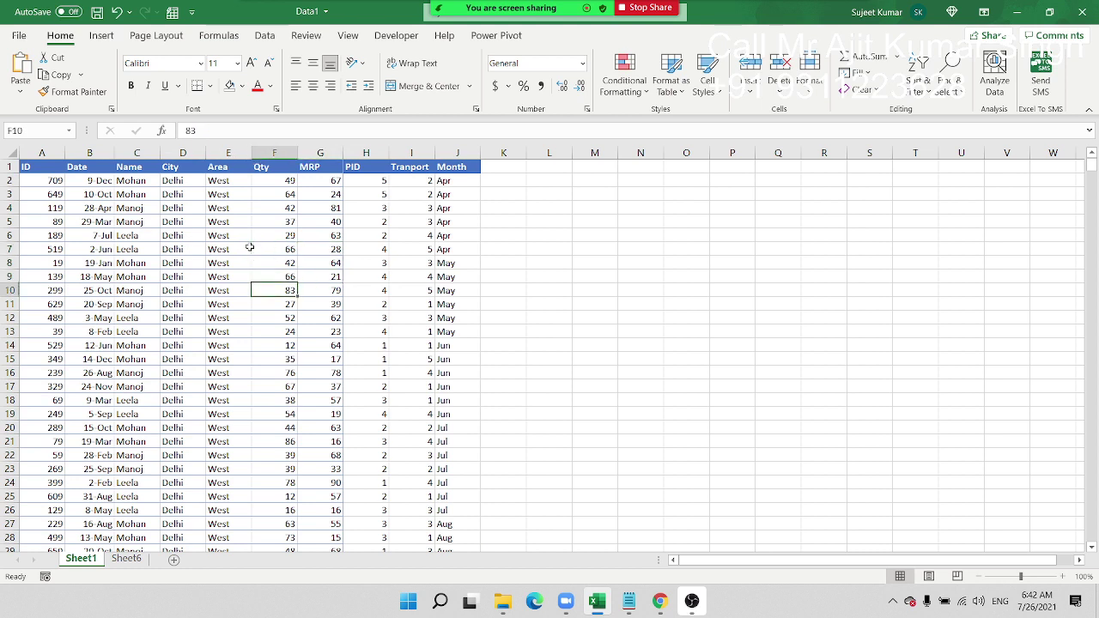
pyautogui.press('Down')
pyautogui.press('Down')
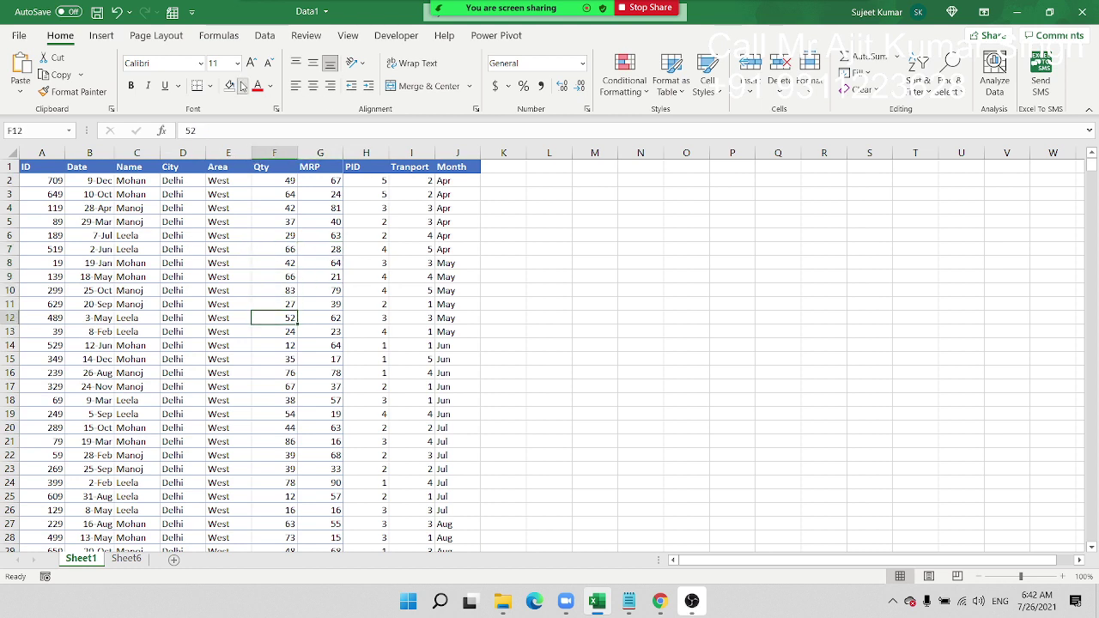
pyautogui.click(243, 86)
pyautogui.click(249, 221)
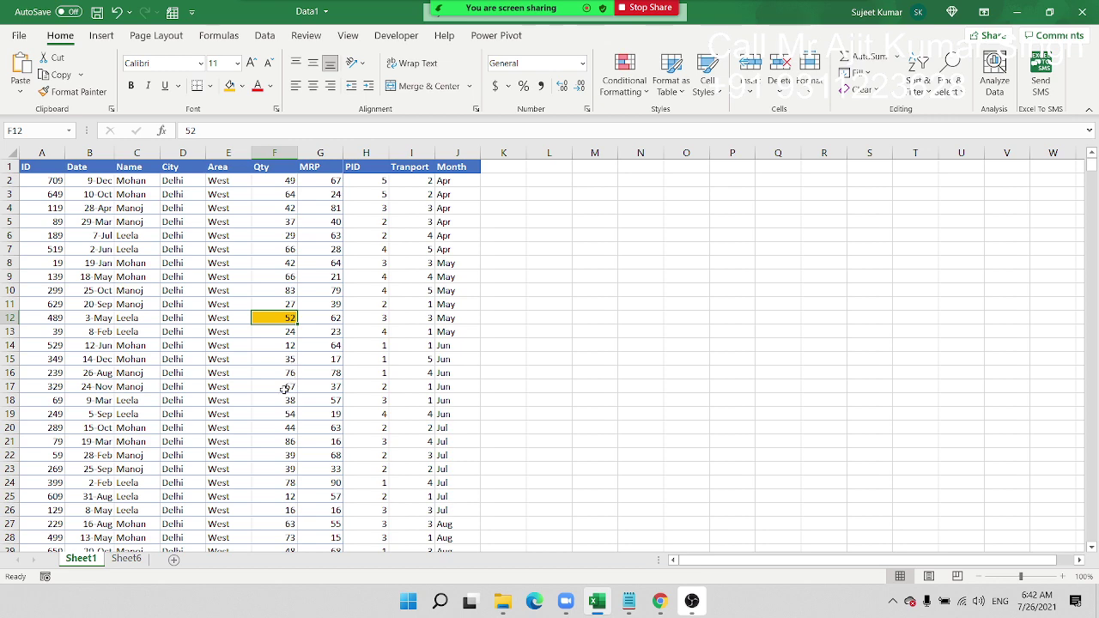
pyautogui.click(284, 387)
pyautogui.click(229, 86)
pyautogui.scroll(-5, 270, 331)
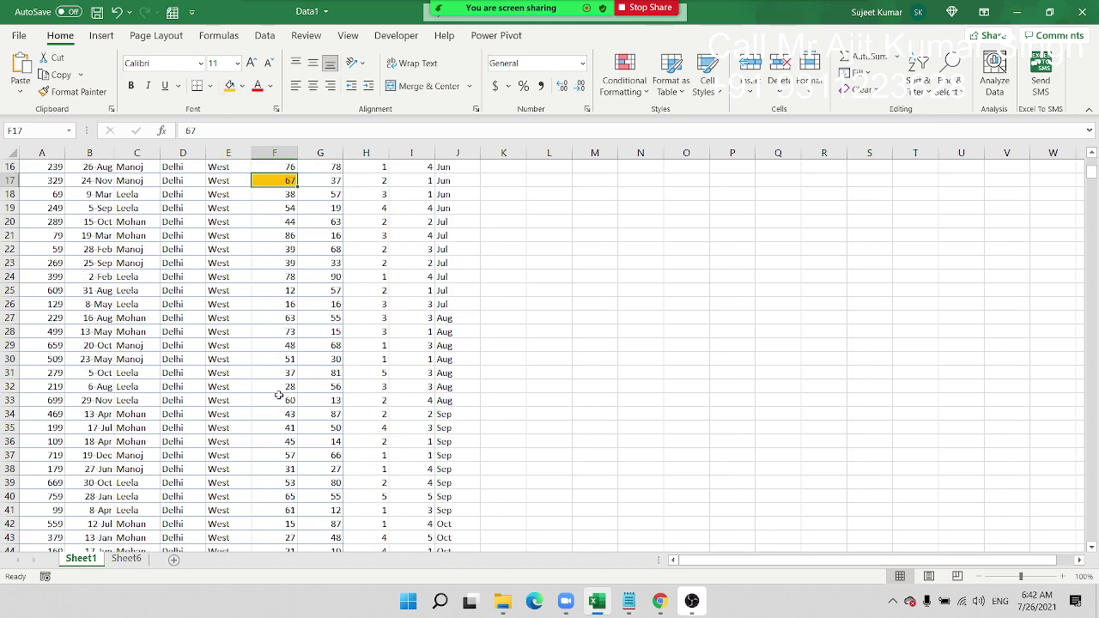
pyautogui.click(277, 397)
pyautogui.click(230, 86)
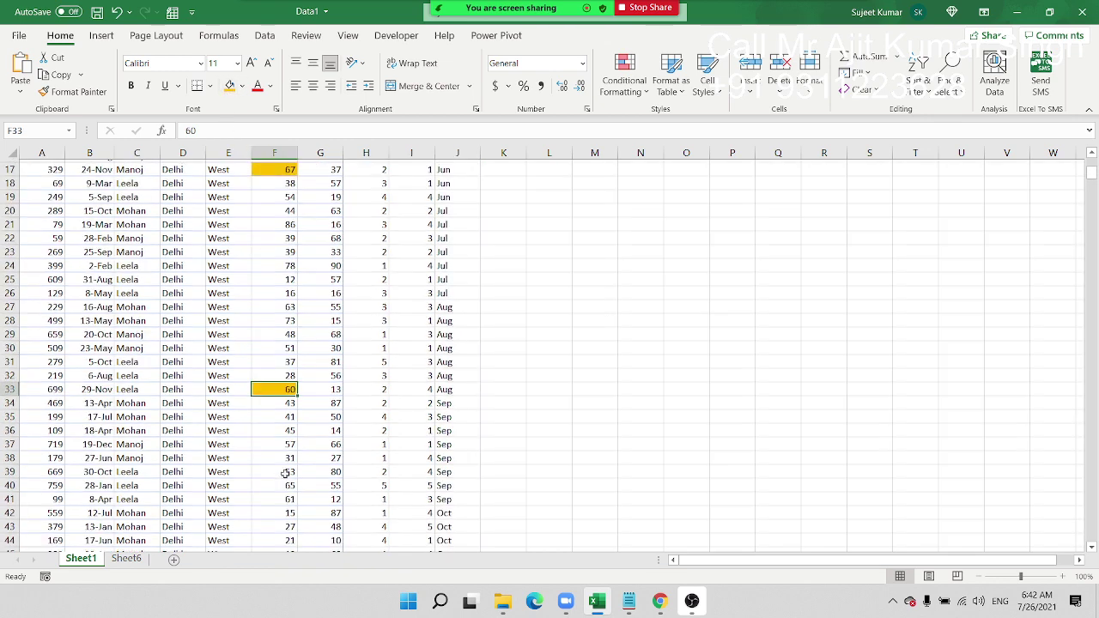
pyautogui.scroll(-8, 284, 470)
pyautogui.click(284, 468)
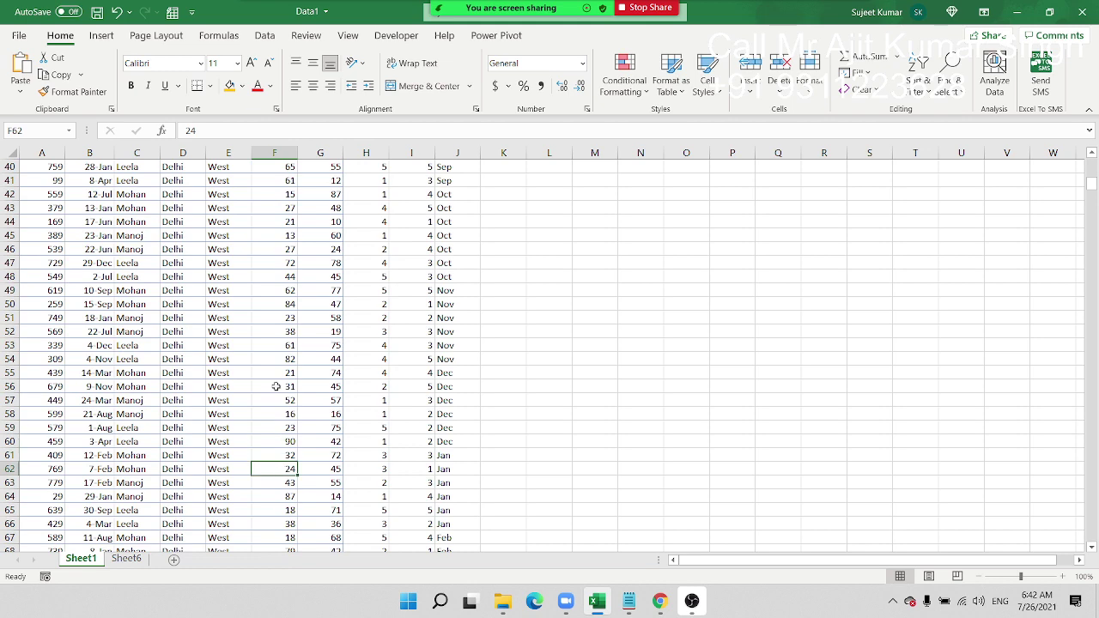
pyautogui.click(229, 86)
pyautogui.scroll(-5, 233, 496)
pyautogui.scroll(-8, 232, 496)
pyautogui.click(275, 427)
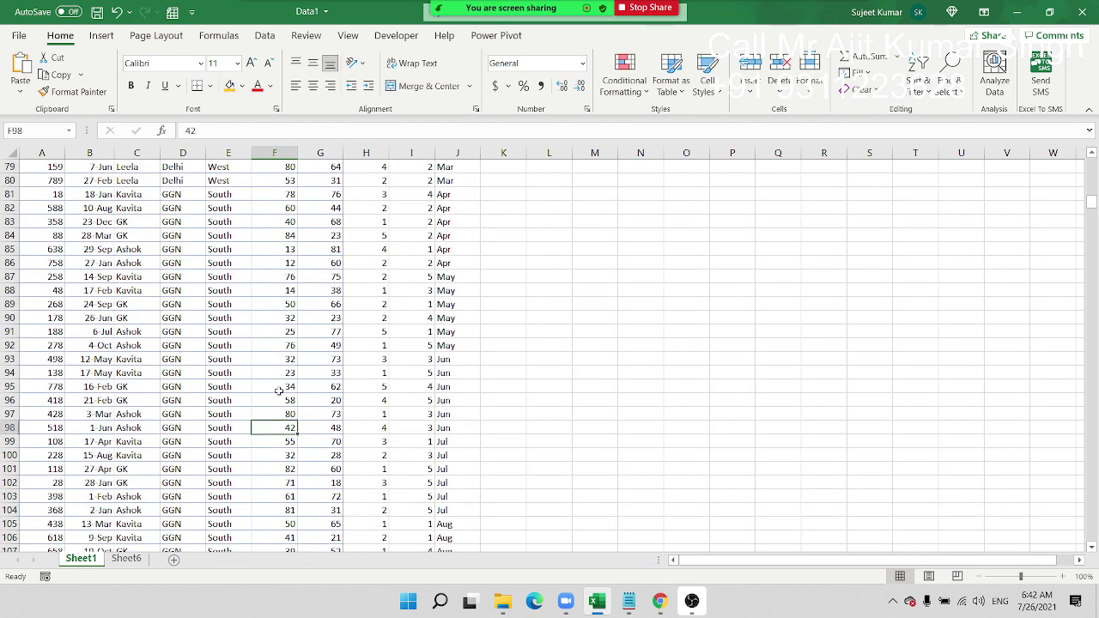
pyautogui.click(230, 86)
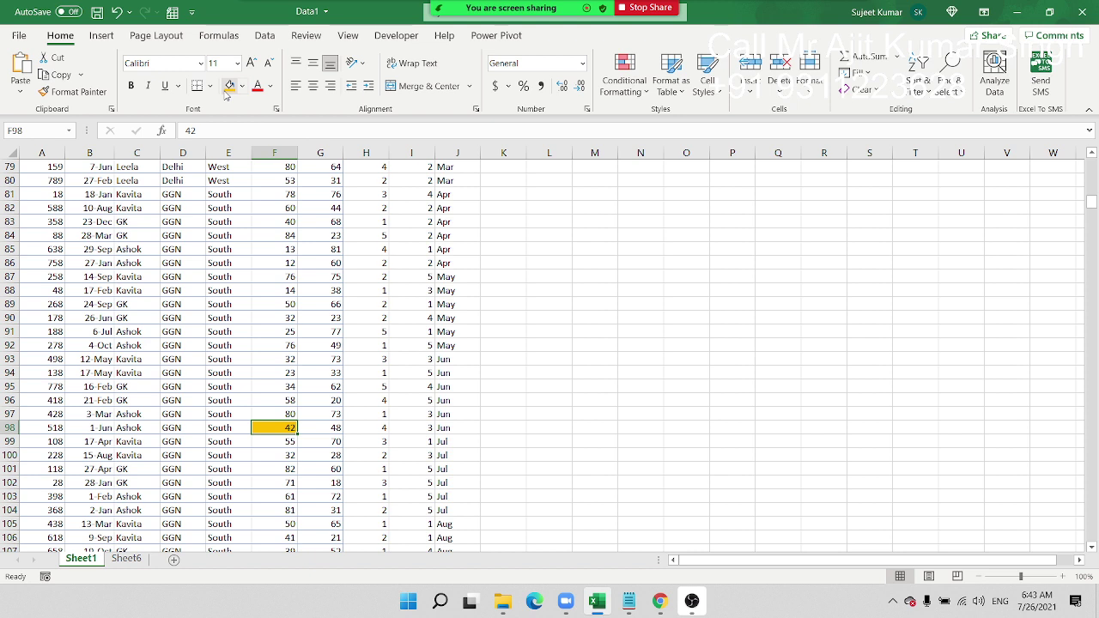
# Step: Select the Qty header and choose Qty as the Custom Sort column
pyautogui.click(278, 292)
pyautogui.hotkey('ctrl', 'Up')
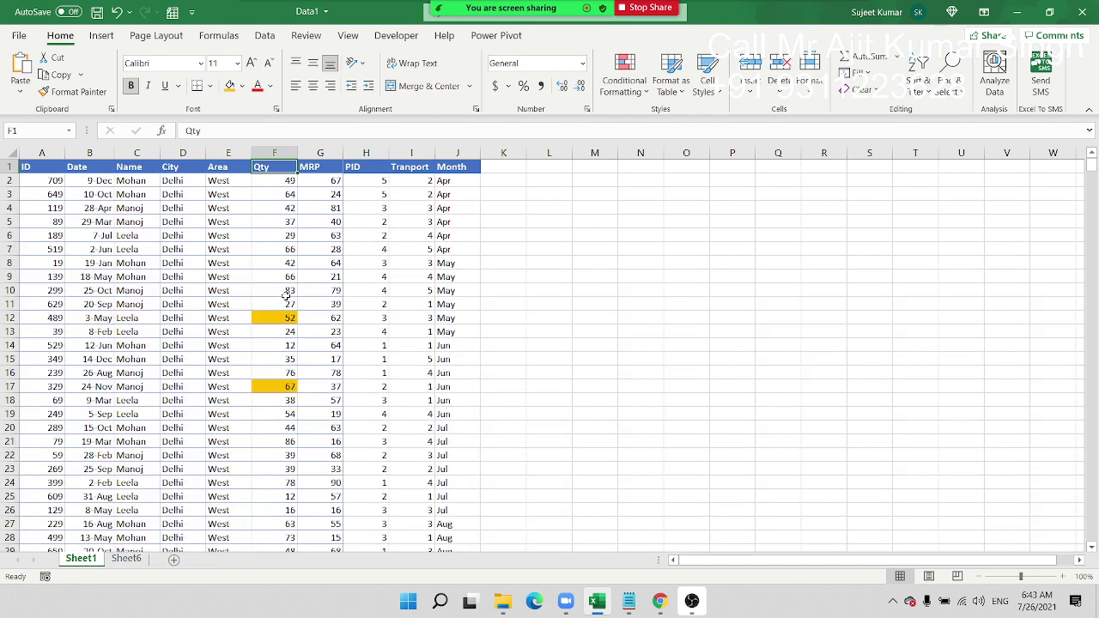
pyautogui.click(918, 83)
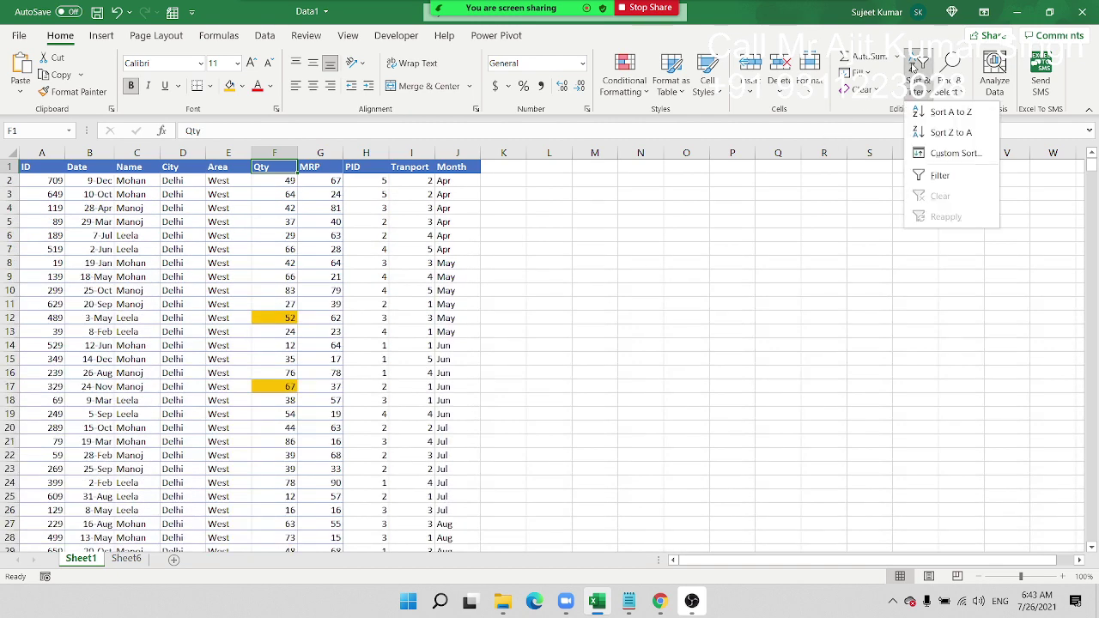
pyautogui.click(955, 153)
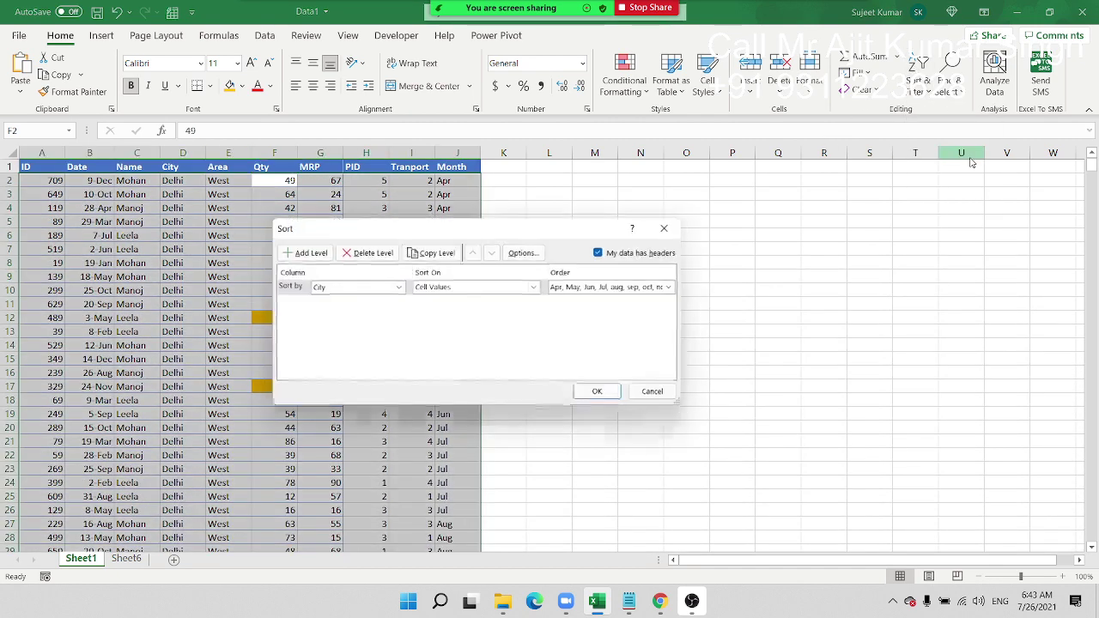
pyautogui.click(340, 290)
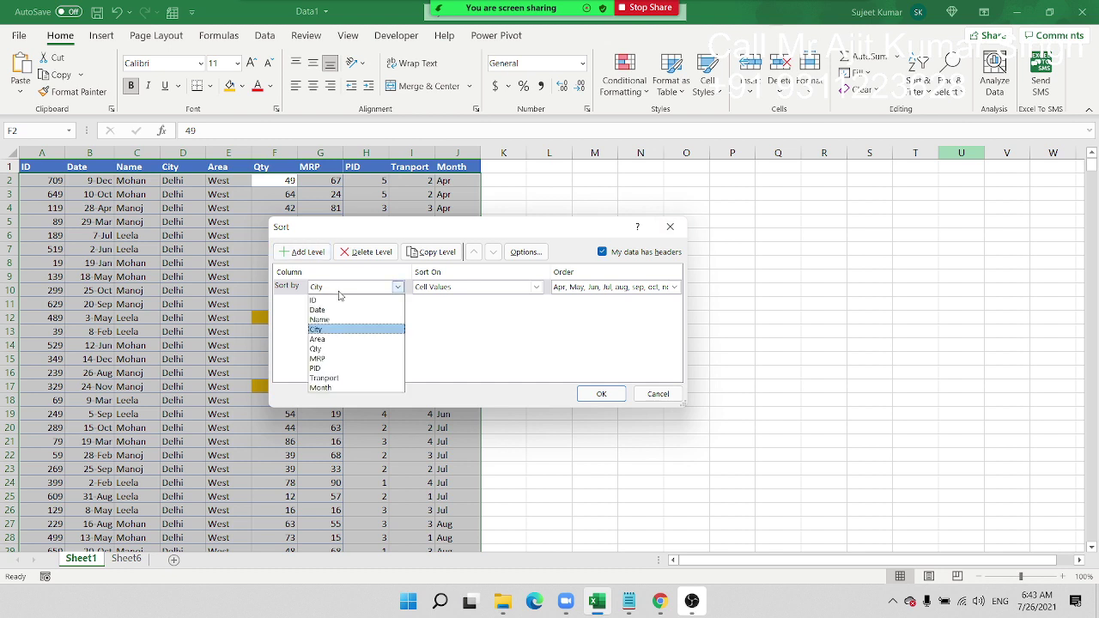
pyautogui.click(342, 350)
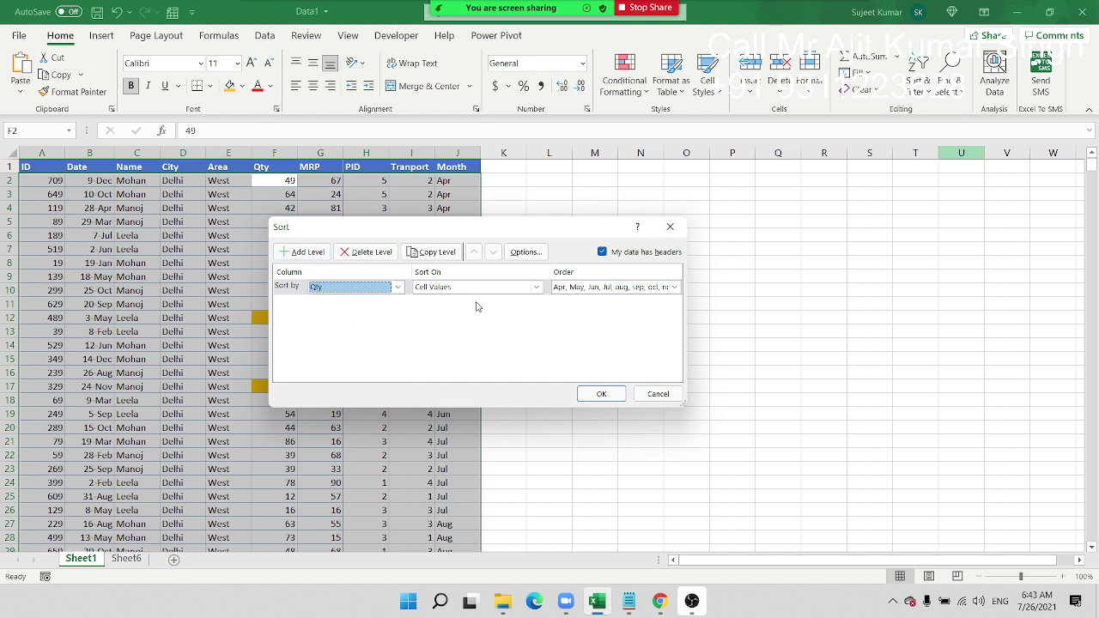
# Step: Sort Qty on Cell Color with the highlighted fill On Top, and apply
pyautogui.click(599, 288)
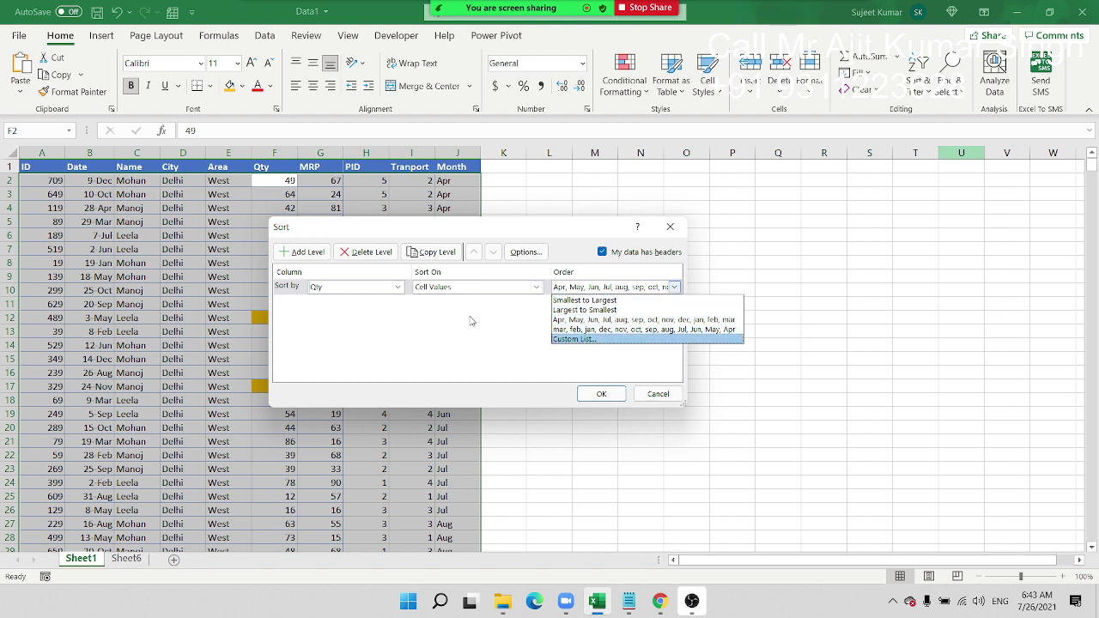
pyautogui.click(462, 290)
pyautogui.click(462, 291)
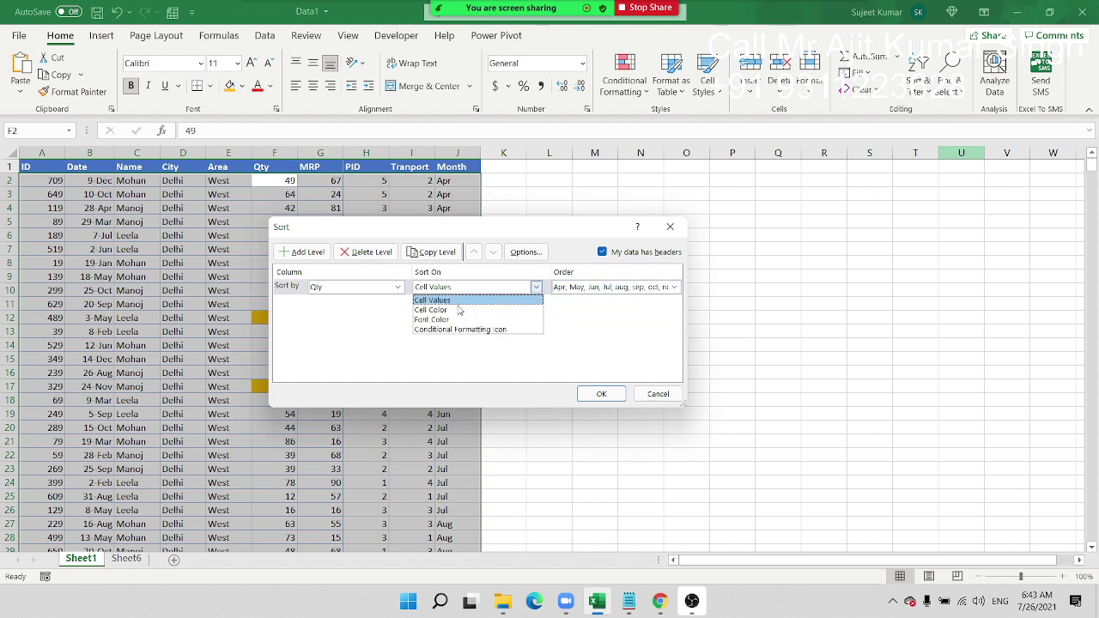
pyautogui.click(458, 310)
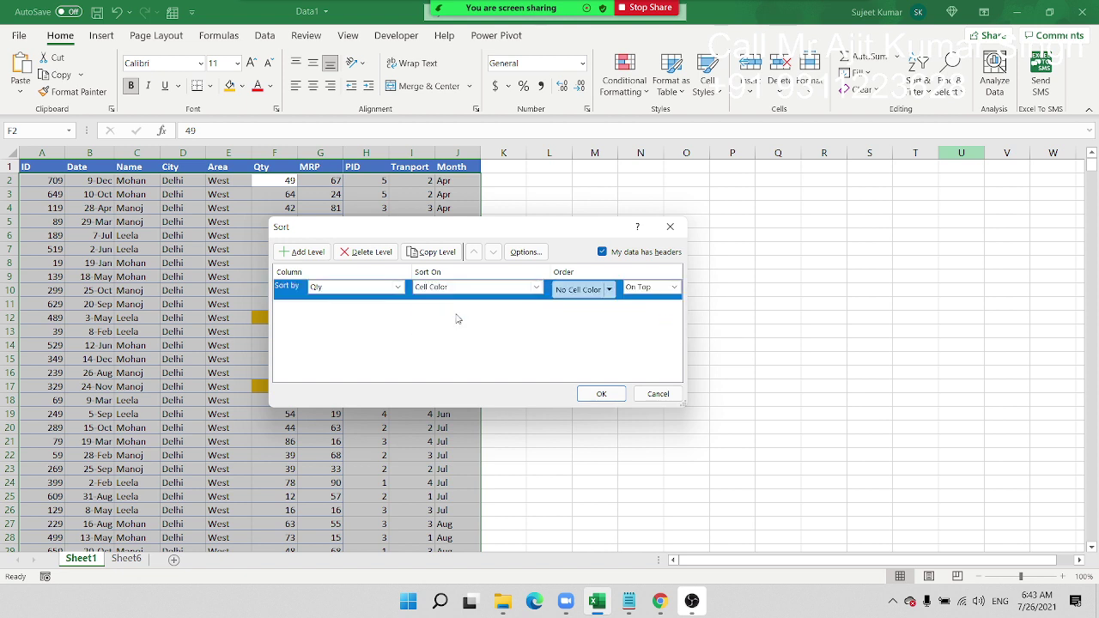
pyautogui.click(611, 290)
pyautogui.click(563, 332)
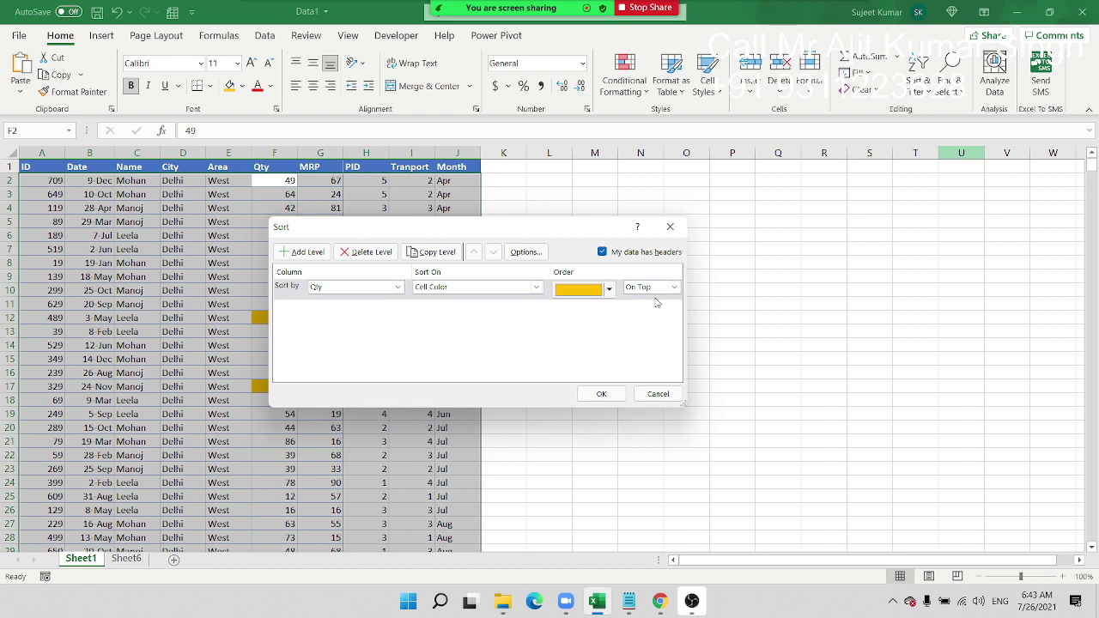
pyautogui.click(602, 394)
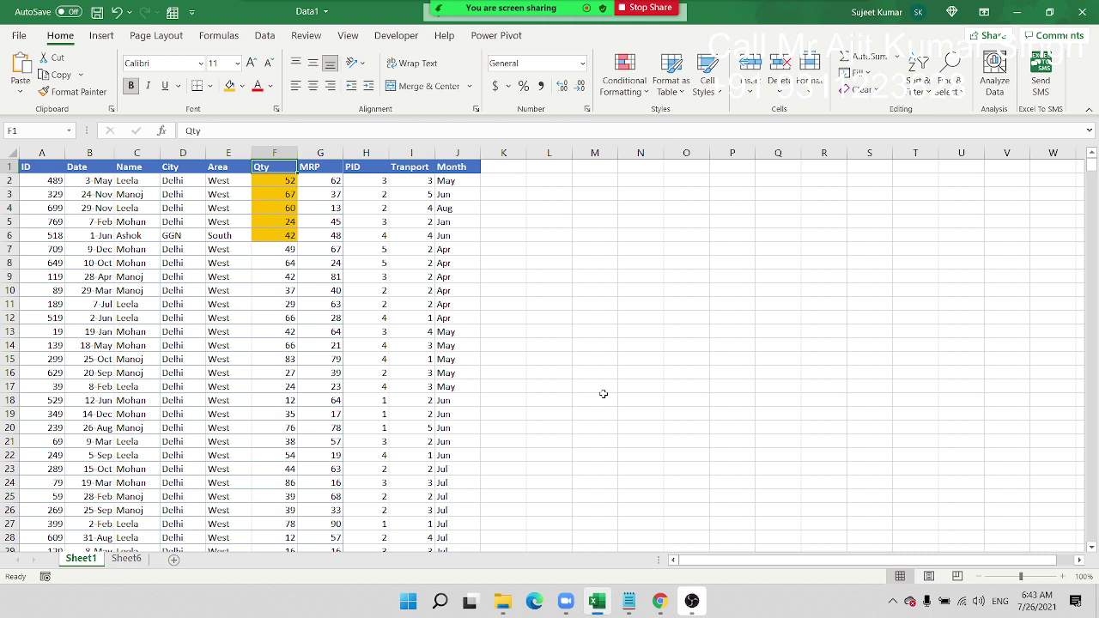
# Step: Select column G (MRP) and apply the Directional 3 Arrows icon set
pyautogui.moveTo(286, 236); pyautogui.dragTo(273, 167)
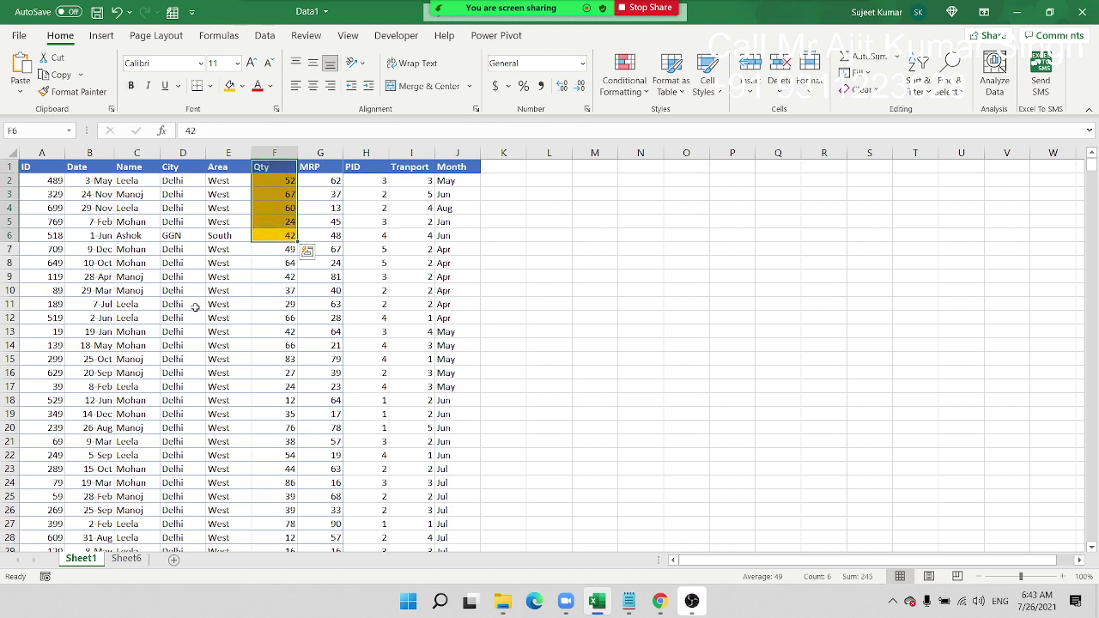
pyautogui.click(273, 275)
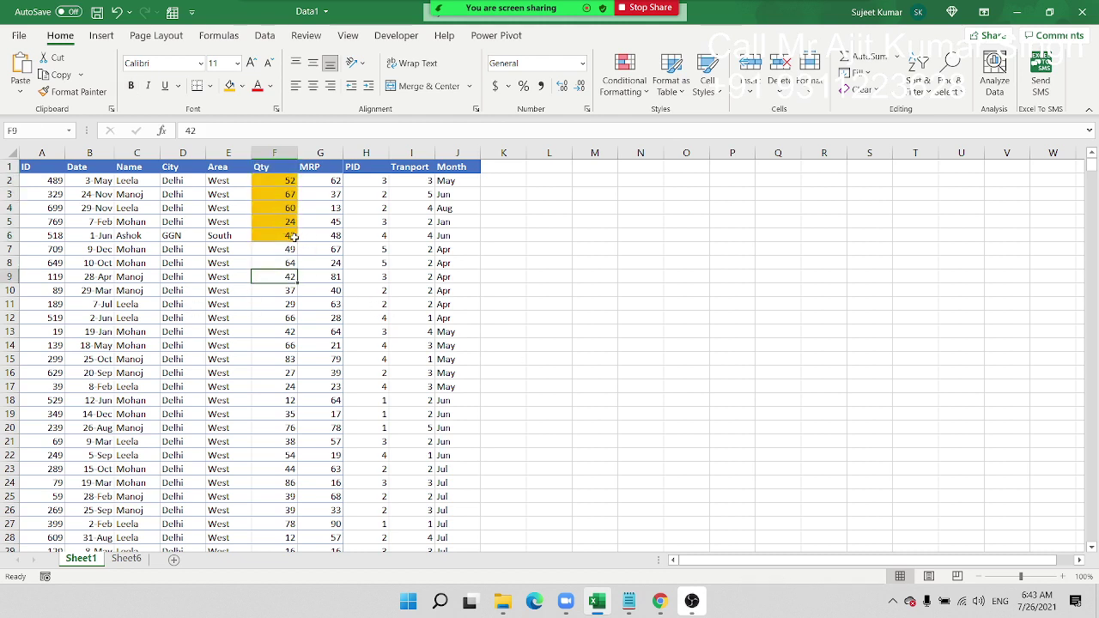
pyautogui.moveTo(293, 236); pyautogui.dragTo(291, 181)
pyautogui.click(326, 194)
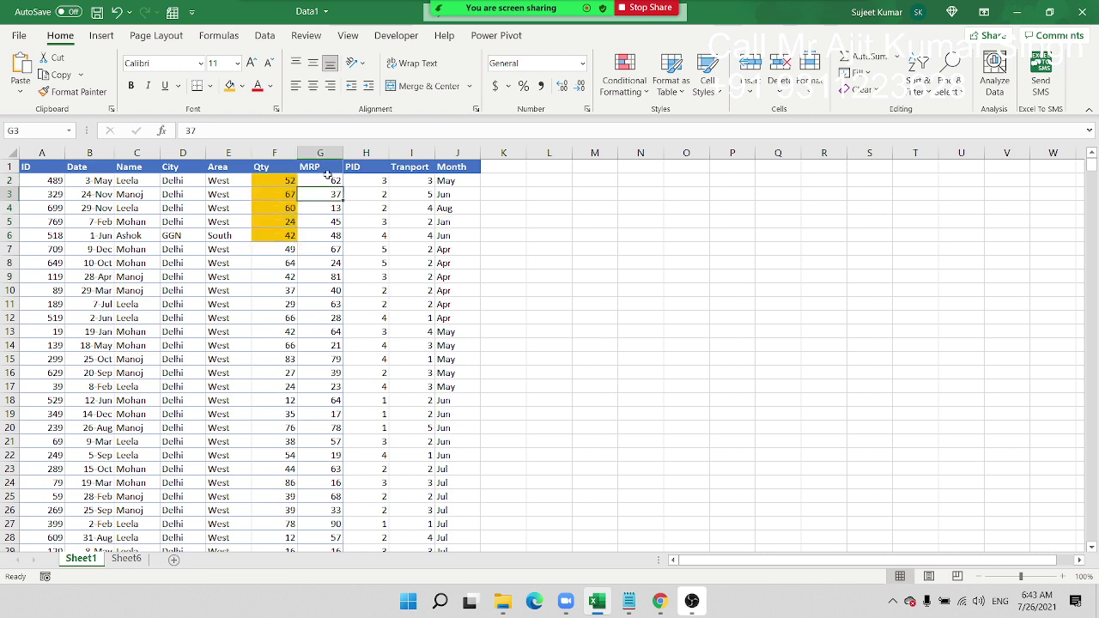
pyautogui.click(322, 154)
pyautogui.click(624, 73)
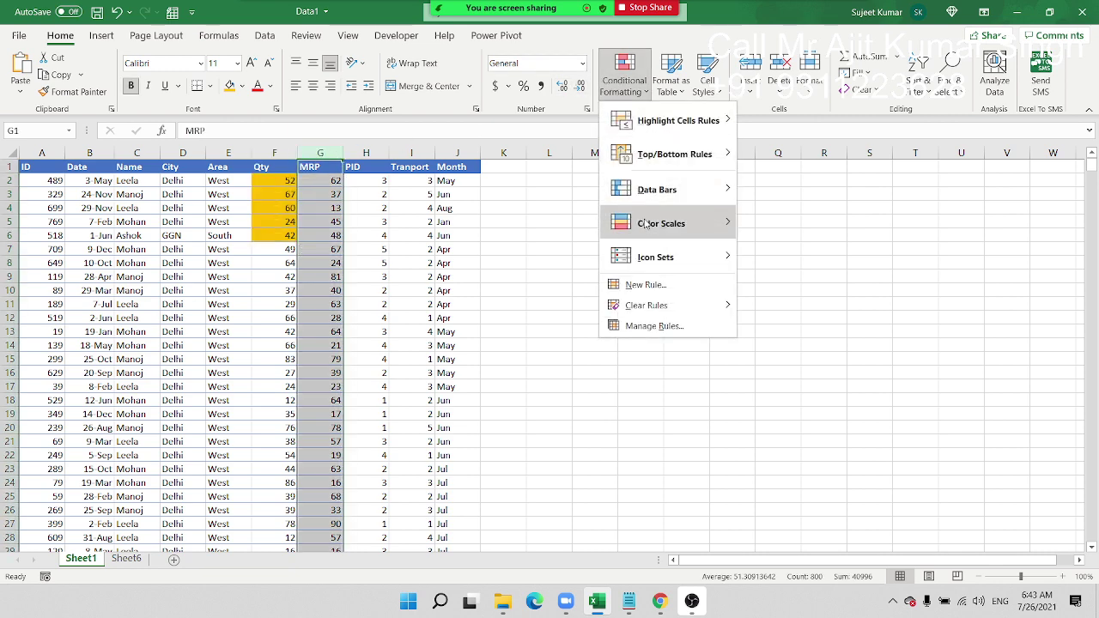
pyautogui.moveTo(655, 257)
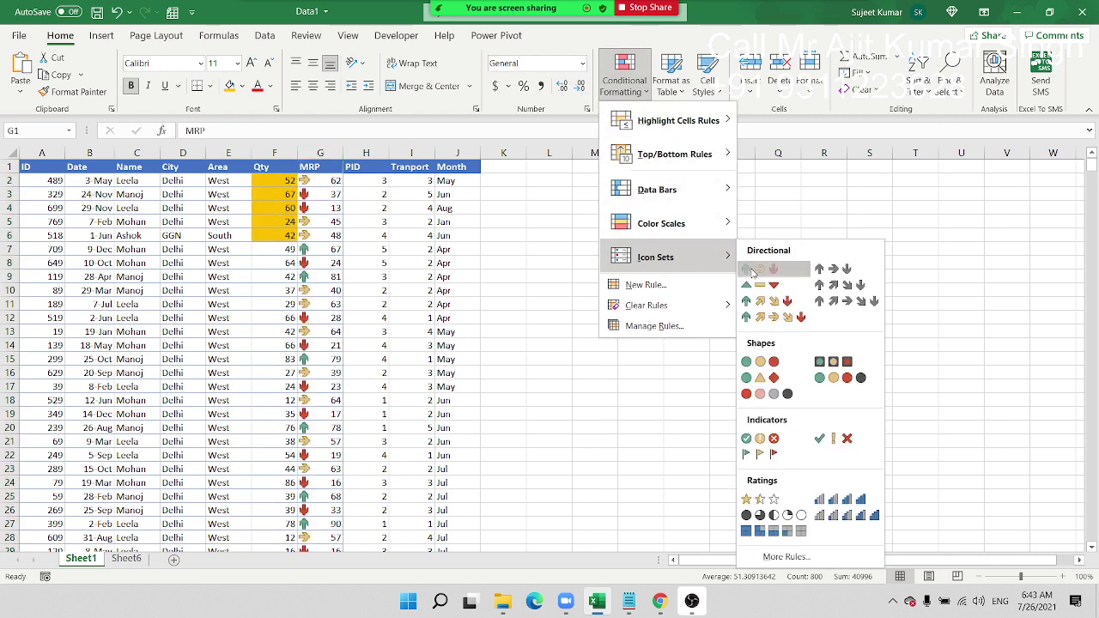
pyautogui.click(752, 273)
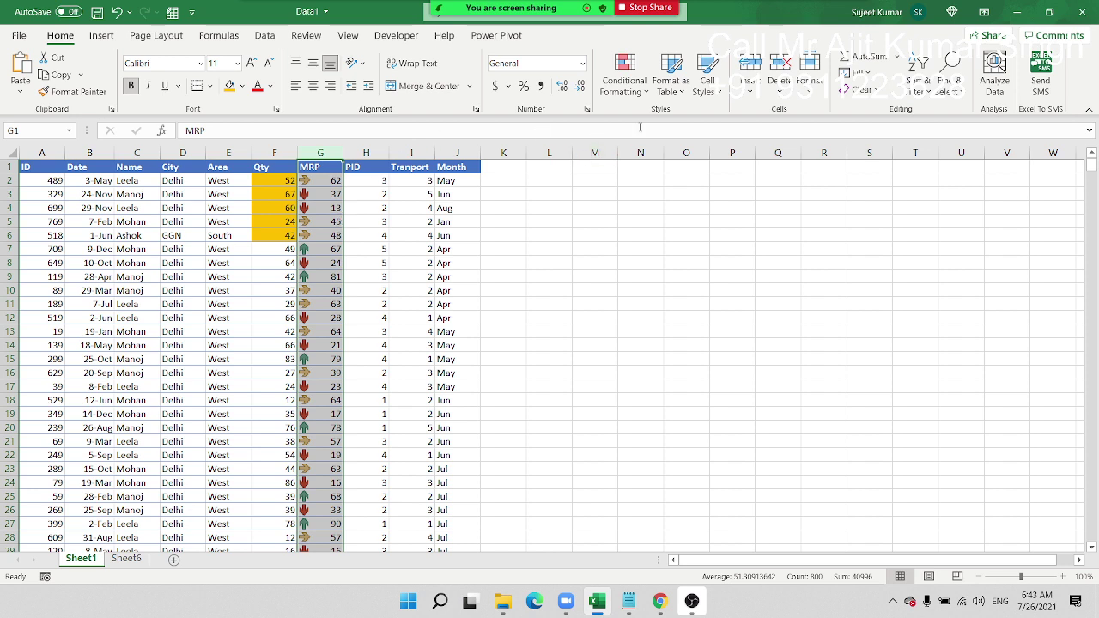
# Step: Check the MRP icon formatting in G4, then start a custom sort on Conditional Formatting Icon
pyautogui.click(625, 82)
pyautogui.click(285, 233)
pyautogui.click(320, 204)
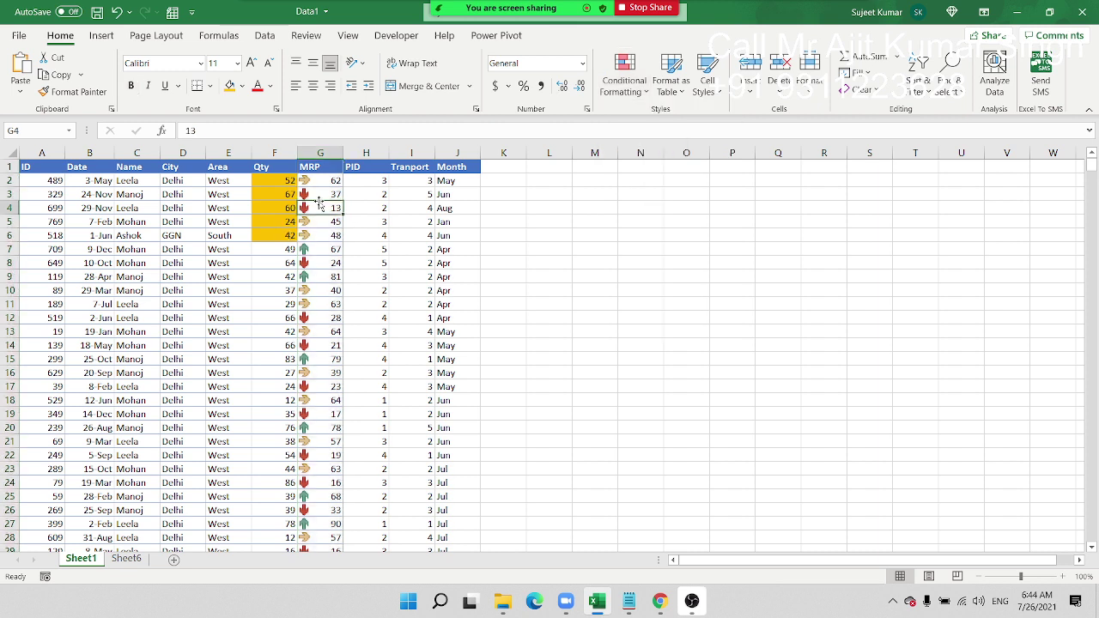
pyautogui.click(619, 87)
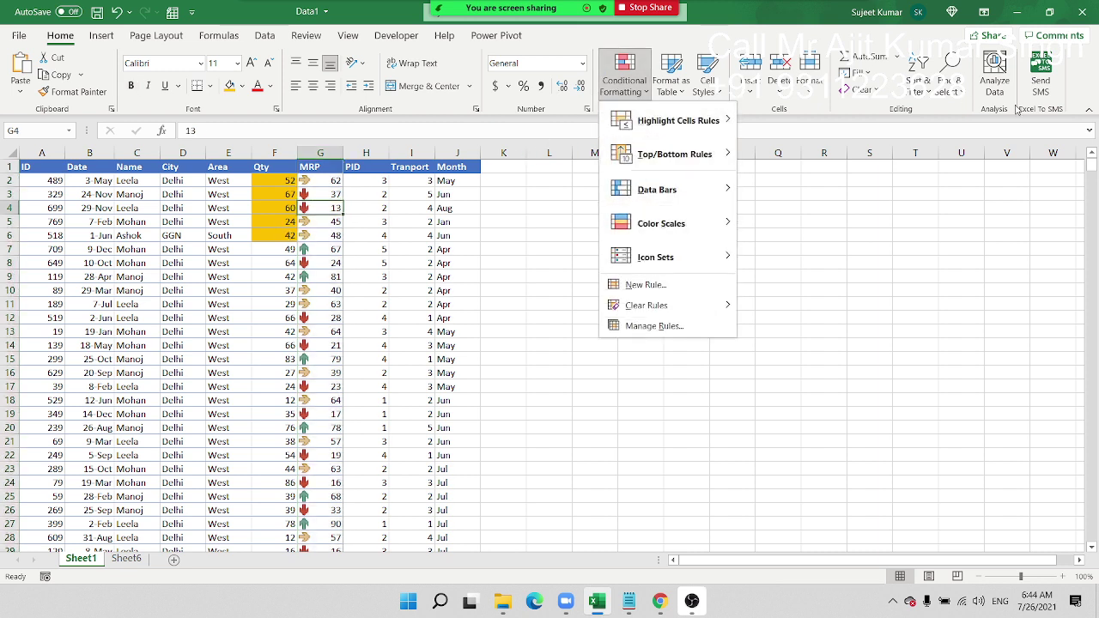
pyautogui.click(929, 95)
pyautogui.click(929, 95)
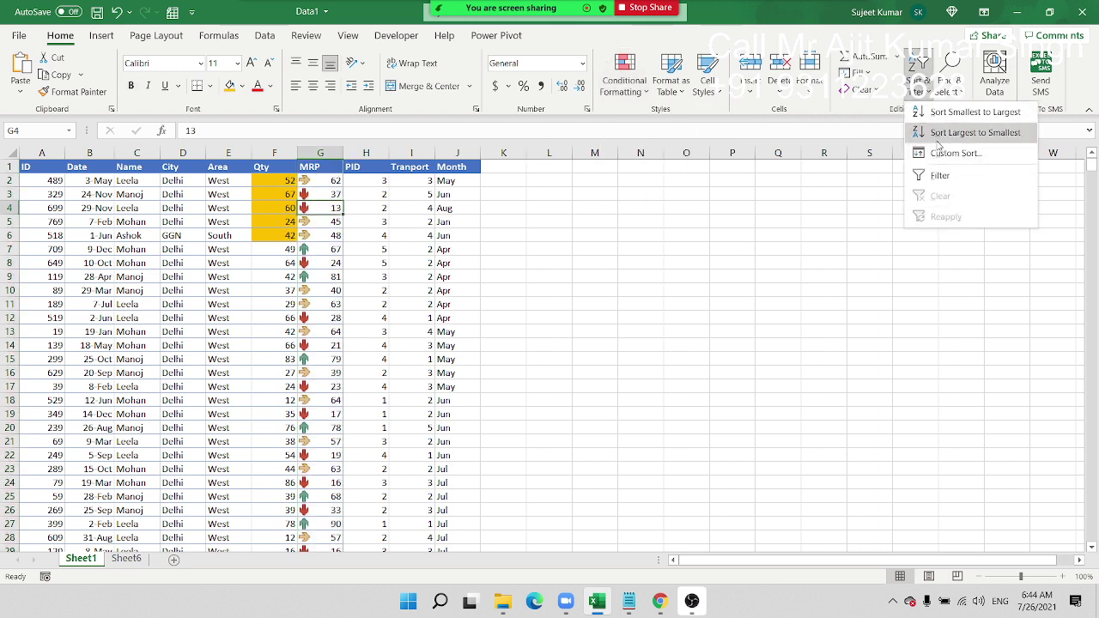
pyautogui.click(940, 154)
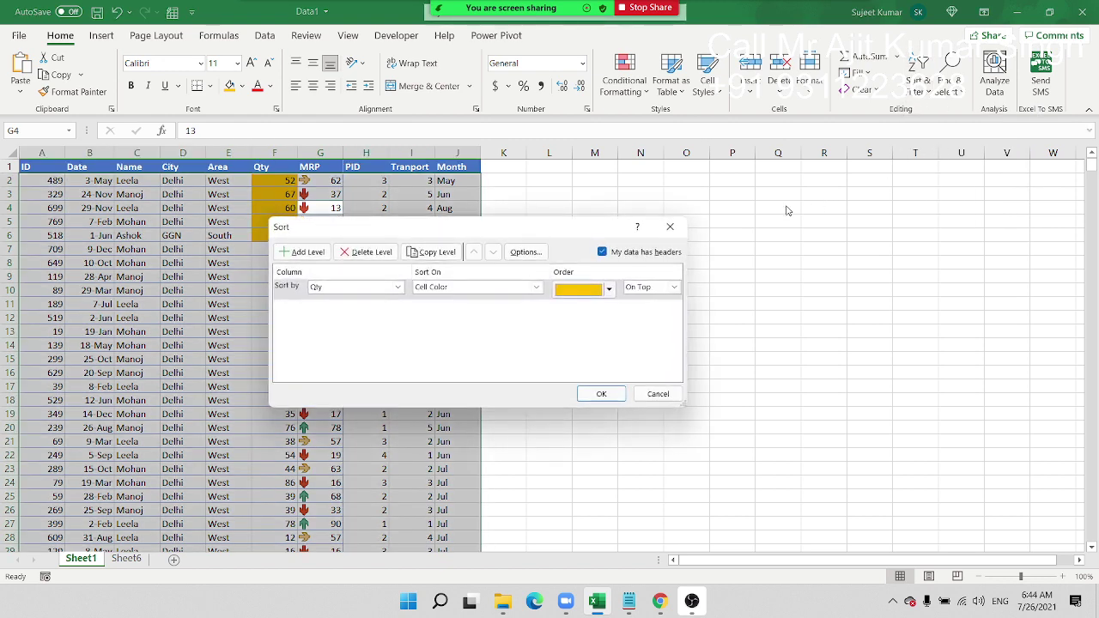
pyautogui.click(396, 288)
pyautogui.click(425, 288)
pyautogui.click(425, 287)
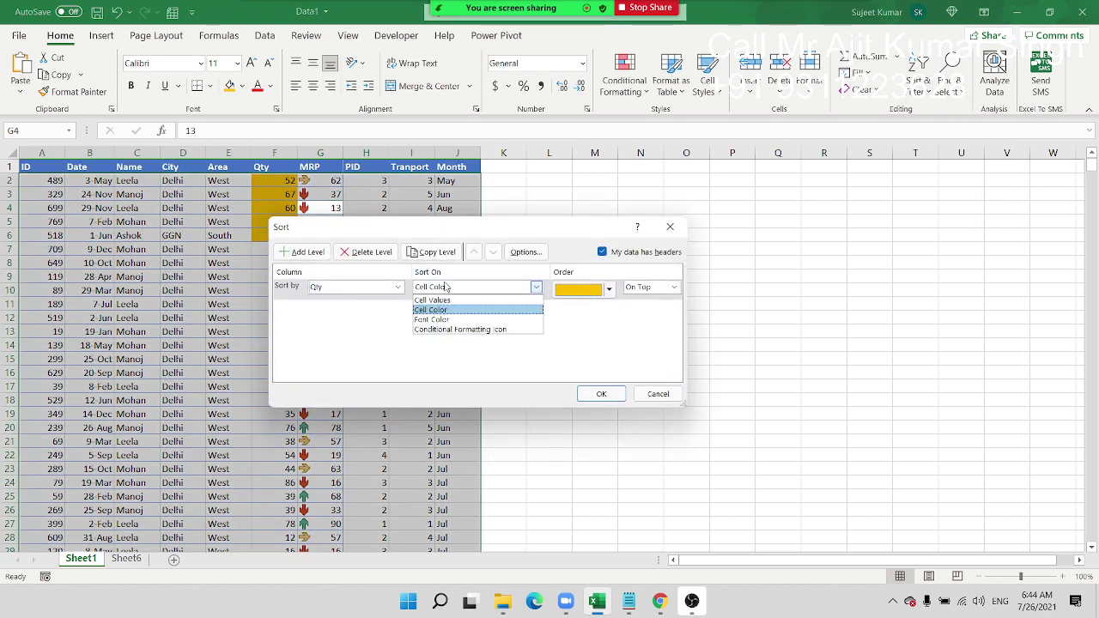
pyautogui.click(442, 330)
# Step: Sort the table by MRP icons with the green up arrow On Top
pyautogui.click(609, 291)
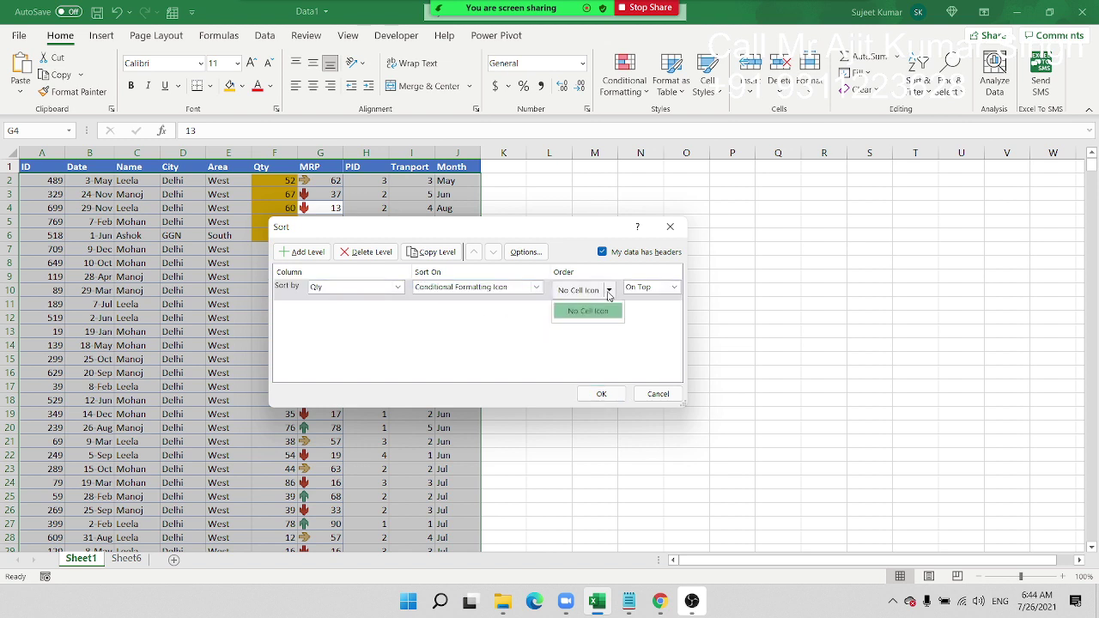
pyautogui.click(448, 330)
pyautogui.click(398, 287)
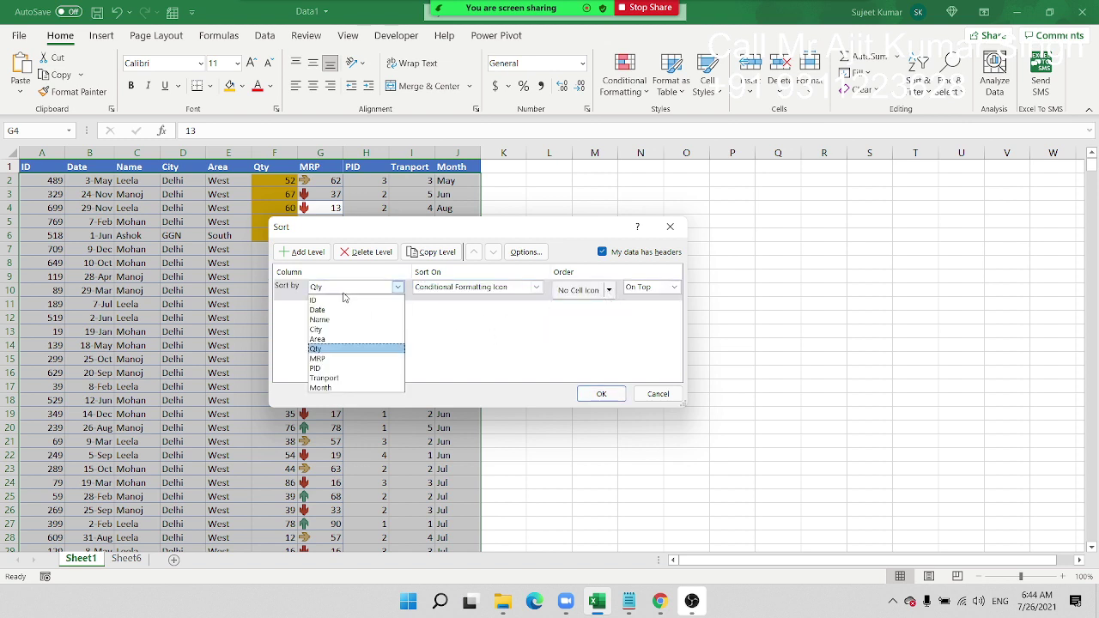
pyautogui.click(328, 361)
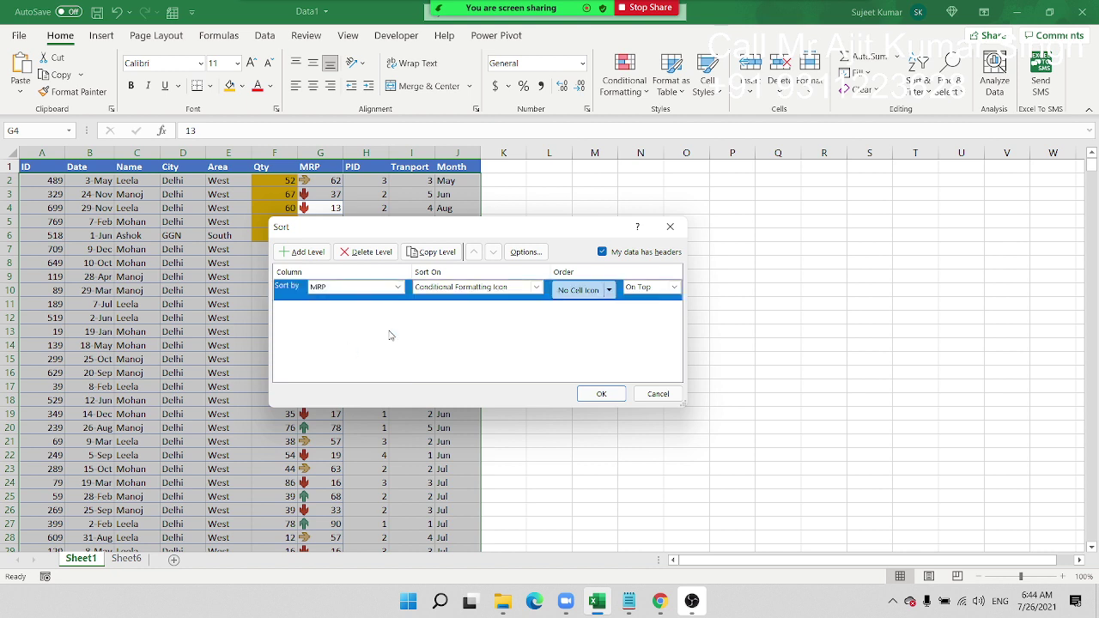
pyautogui.click(610, 292)
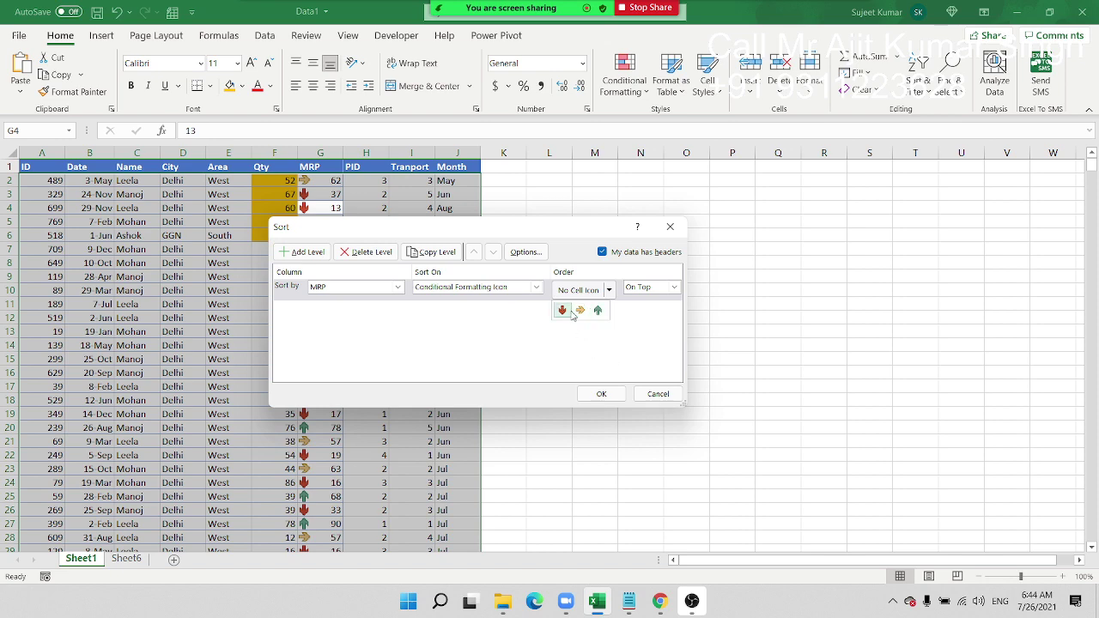
pyautogui.click(597, 311)
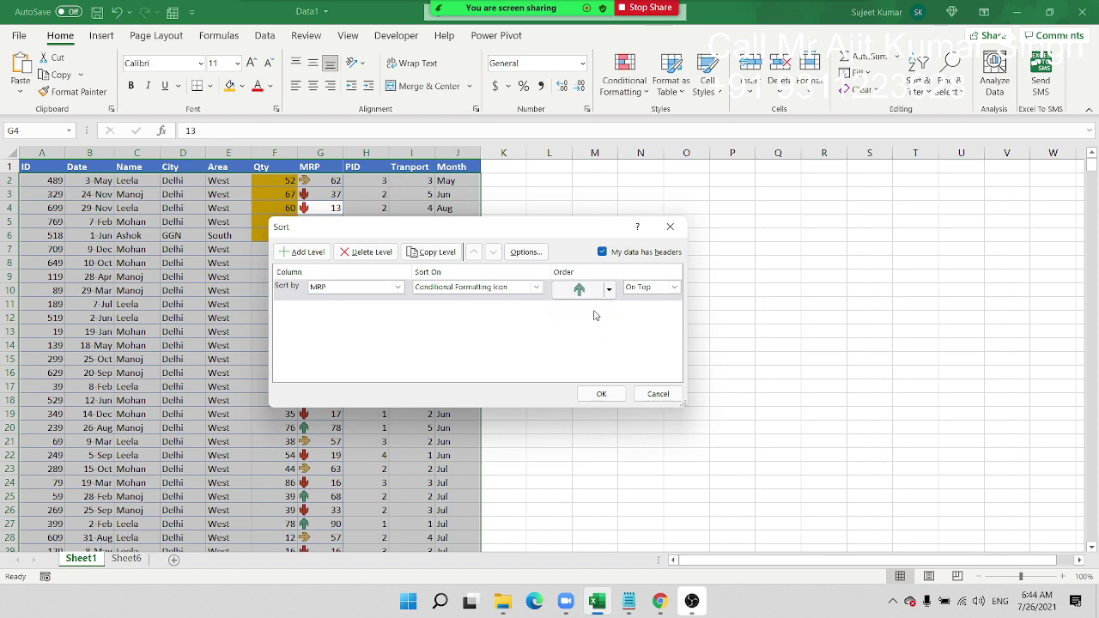
pyautogui.click(601, 393)
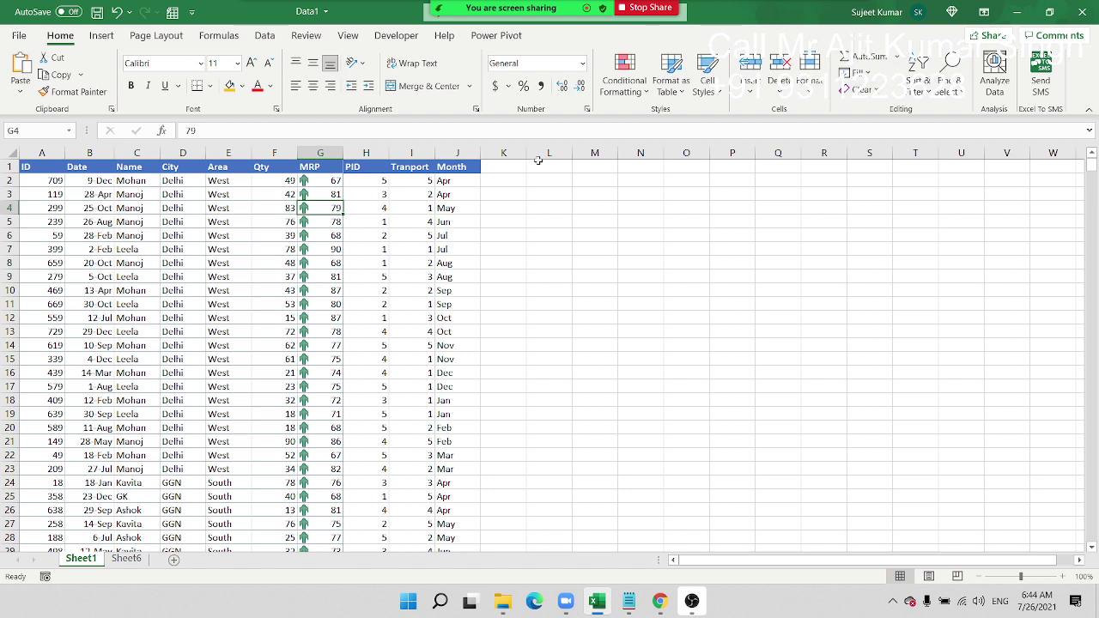
# Step: Revisit the sort options, then select and deselect the Delhi cells D2:D12
pyautogui.click(918, 82)
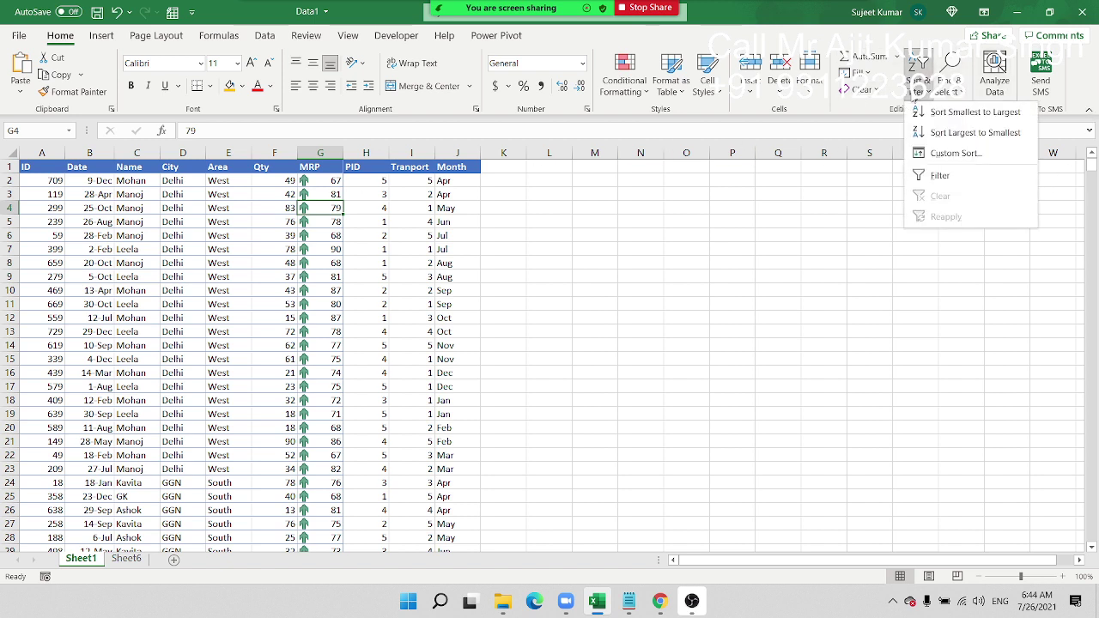
pyautogui.click(167, 248)
pyautogui.moveTo(189, 182); pyautogui.dragTo(190, 317)
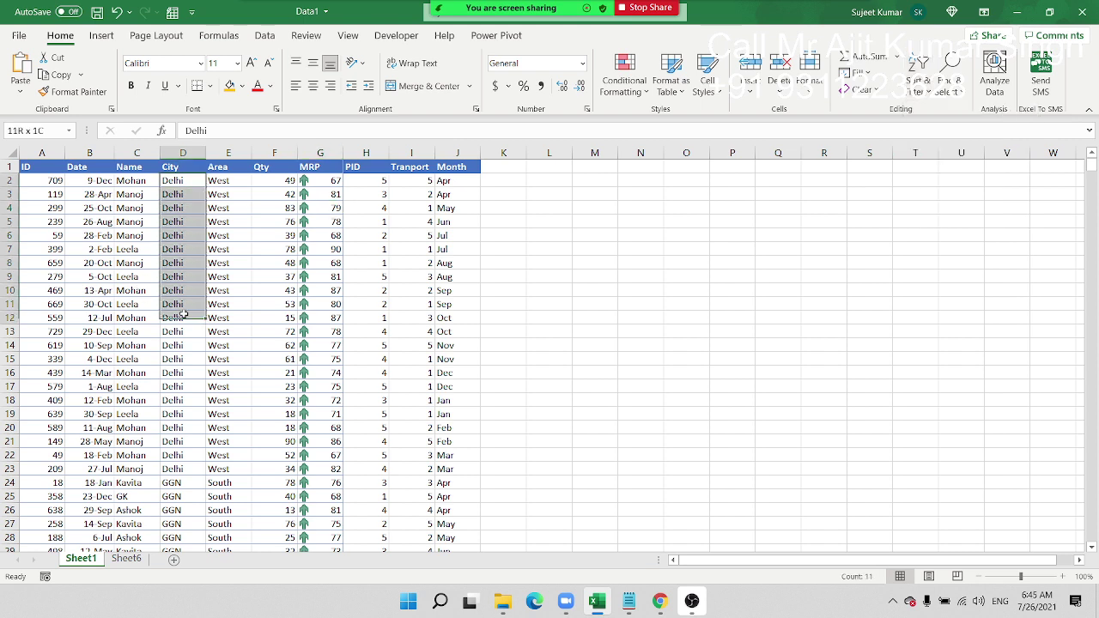
pyautogui.click(137, 386)
# Step: On Sheet6, enter the row labels Month in A1 and Sales in A2
pyautogui.click(124, 559)
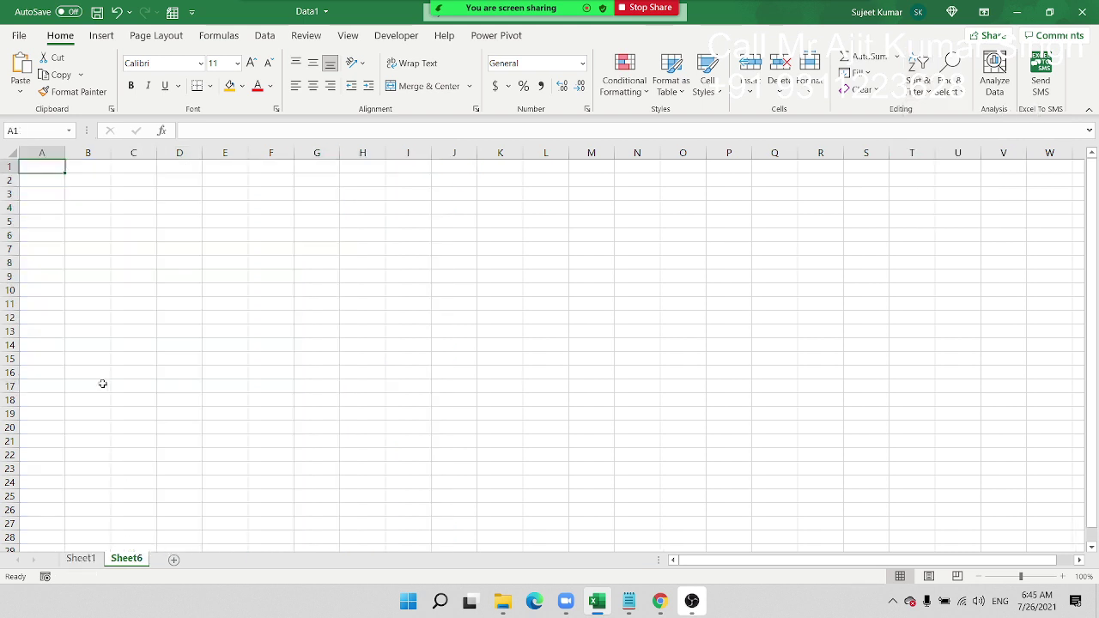
pyautogui.write('Month')
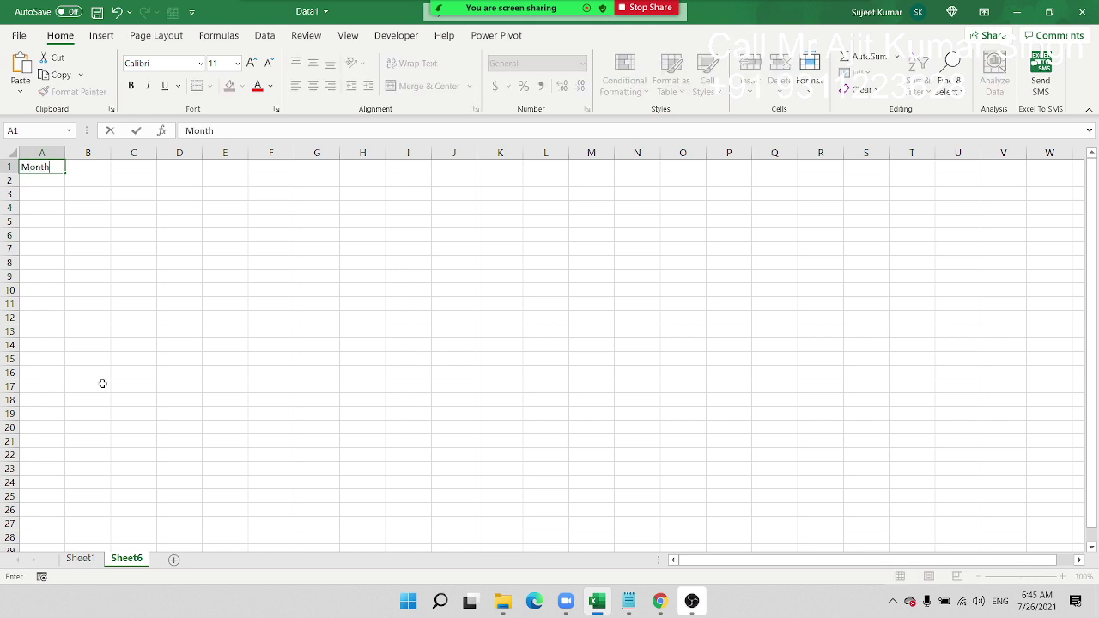
pyautogui.press('Return')
pyautogui.write('Sales')
pyautogui.press('Return')
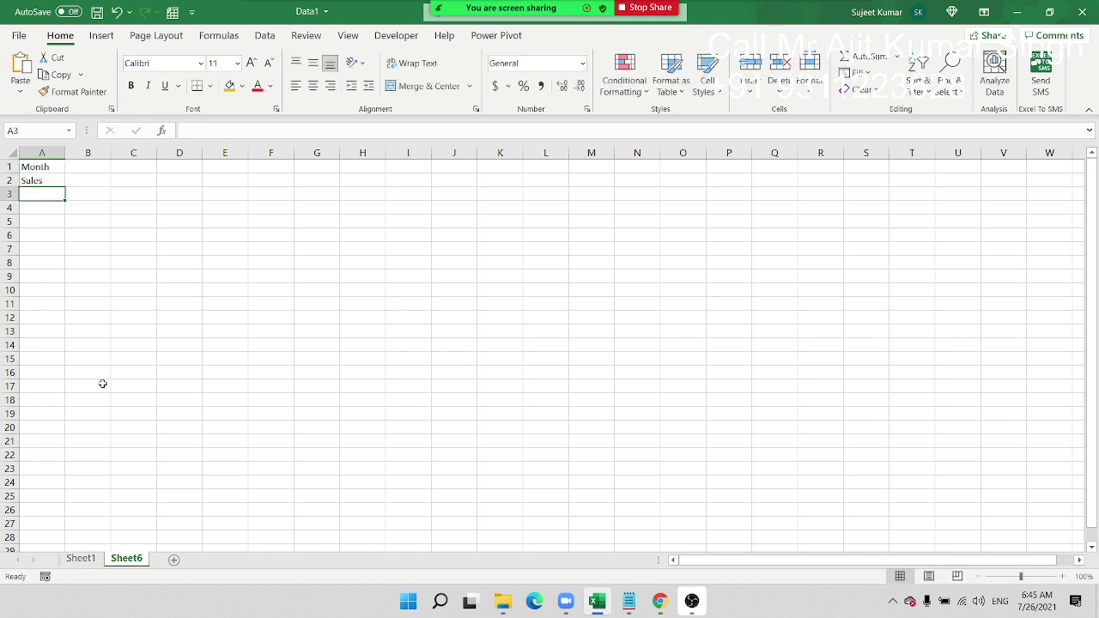
pyautogui.press('Up')
pyautogui.press('Up')
pyautogui.press('Right')
# Step: Enter JAN in B1 and fill the months through SEP across to J1
pyautogui.write('JAN')
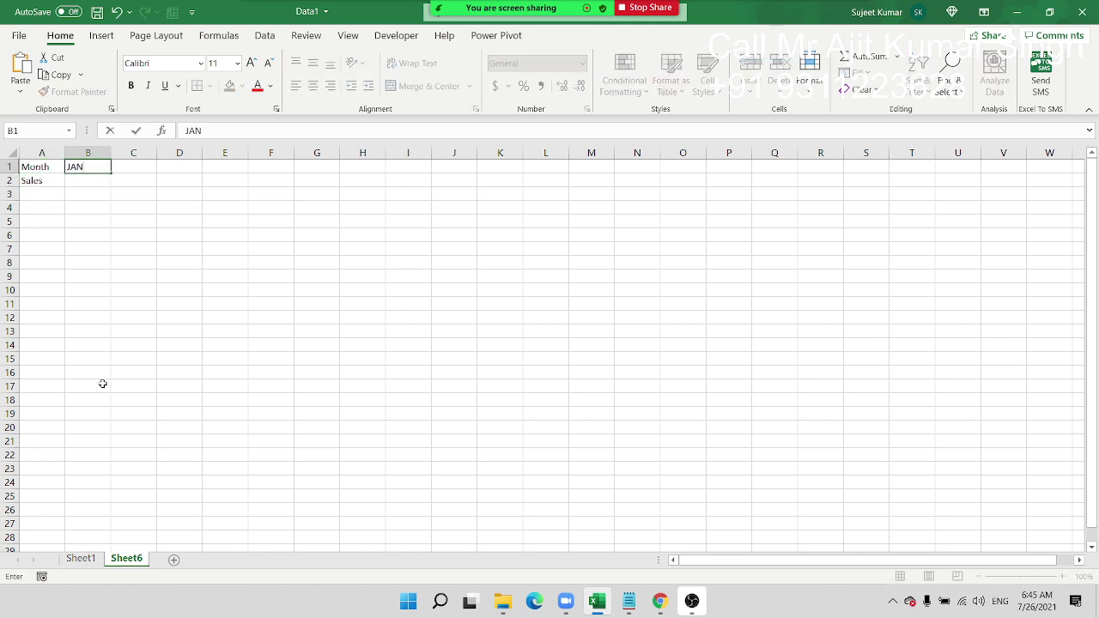
pyautogui.click(101, 273)
pyautogui.click(100, 167)
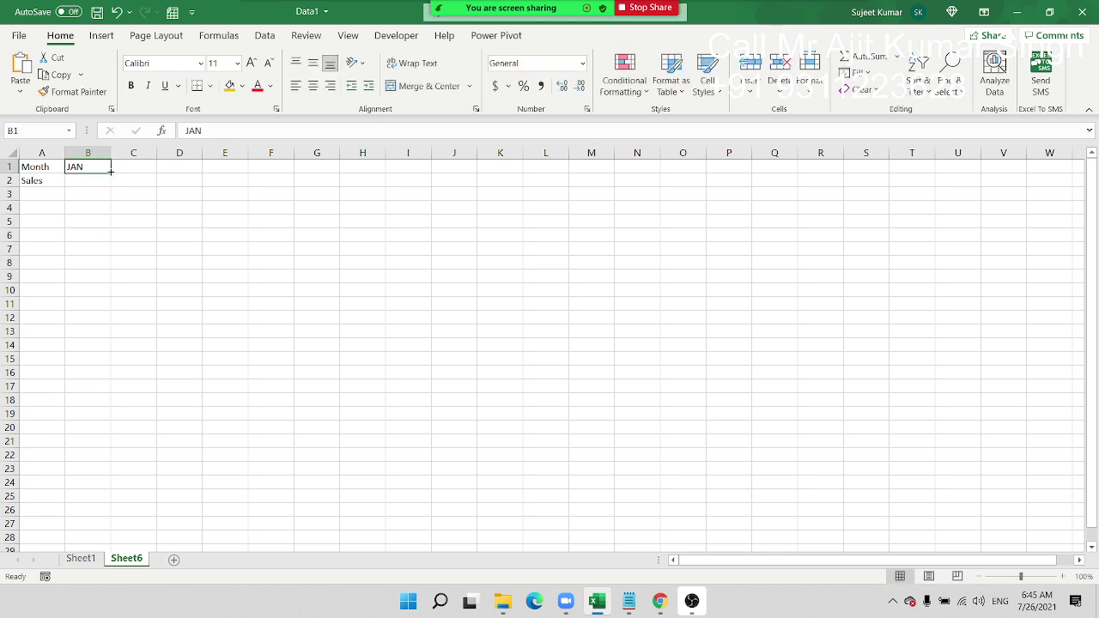
pyautogui.moveTo(110, 171); pyautogui.dragTo(476, 171)
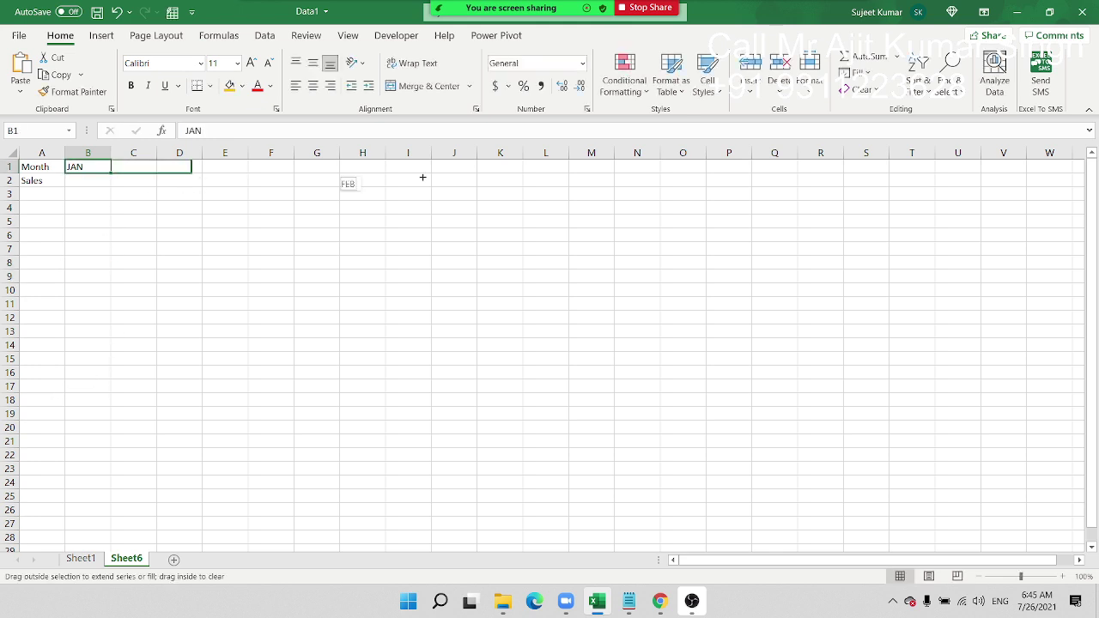
# Step: Enter the sales figures (85, 69, 47, 6585, 25, 65) across row 2 under the months
pyautogui.click(74, 178)
pyautogui.write('8')
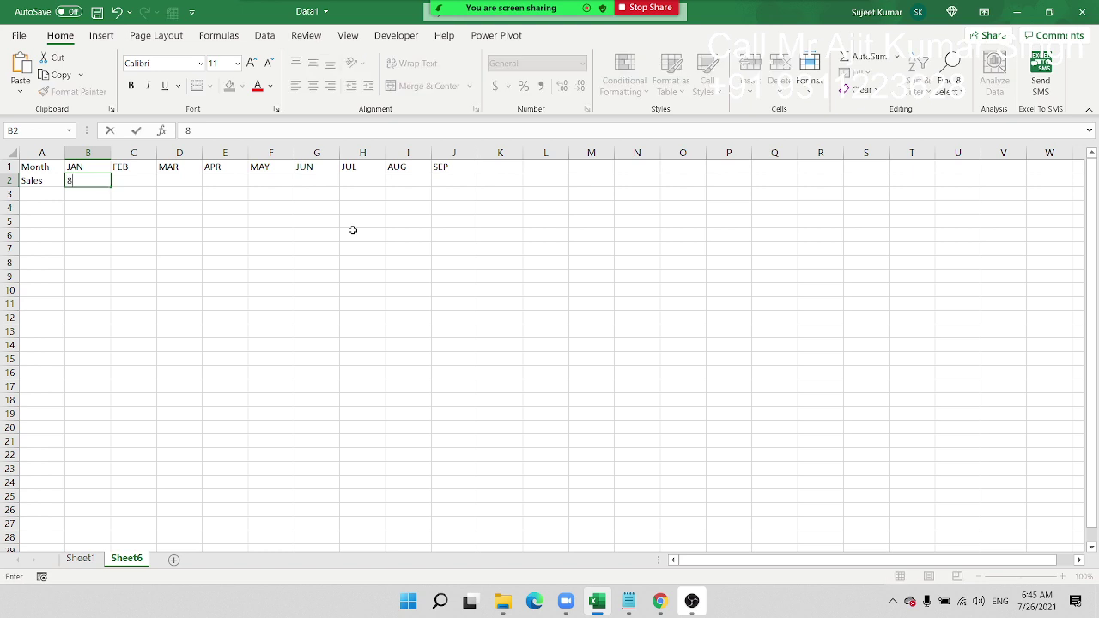
pyautogui.write('5')
pyautogui.press('Tab')
pyautogui.write('69')
pyautogui.press('Tab')
pyautogui.write('85')
pyautogui.press('Tab')
pyautogui.write('47')
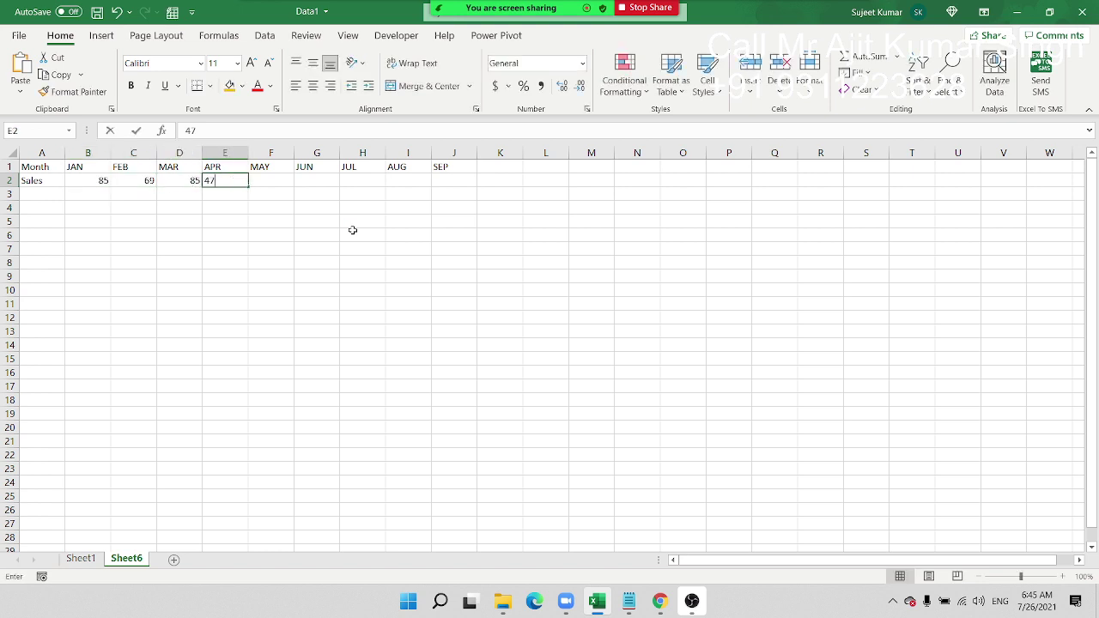
pyautogui.press('Tab')
pyautogui.write('6585')
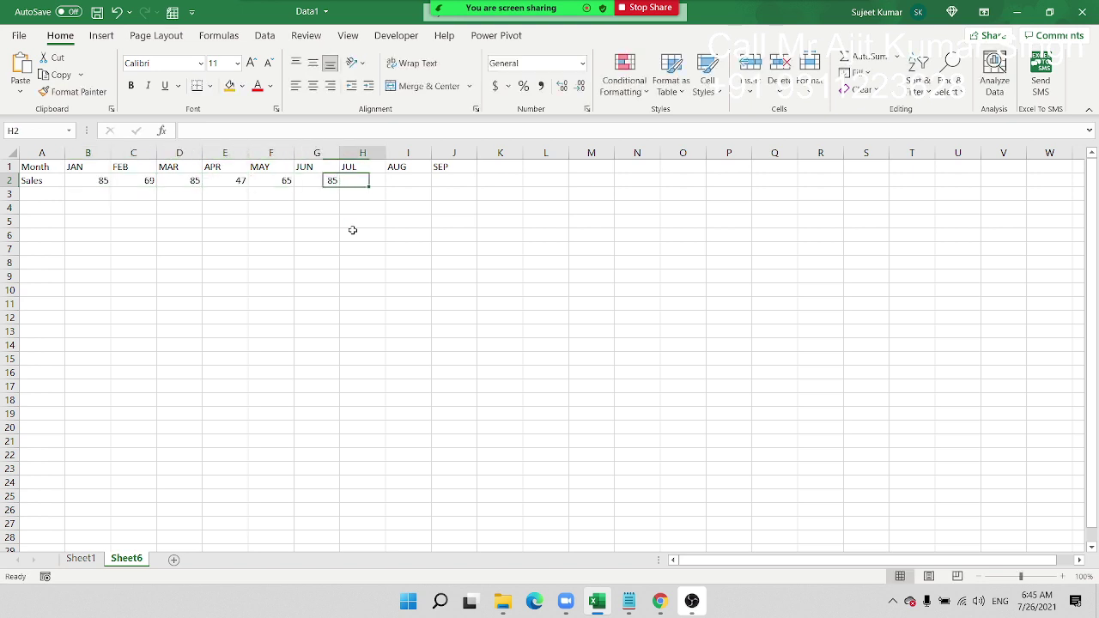
pyautogui.press('Tab')
pyautogui.write('25')
pyautogui.press('Tab')
pyautogui.write('65')
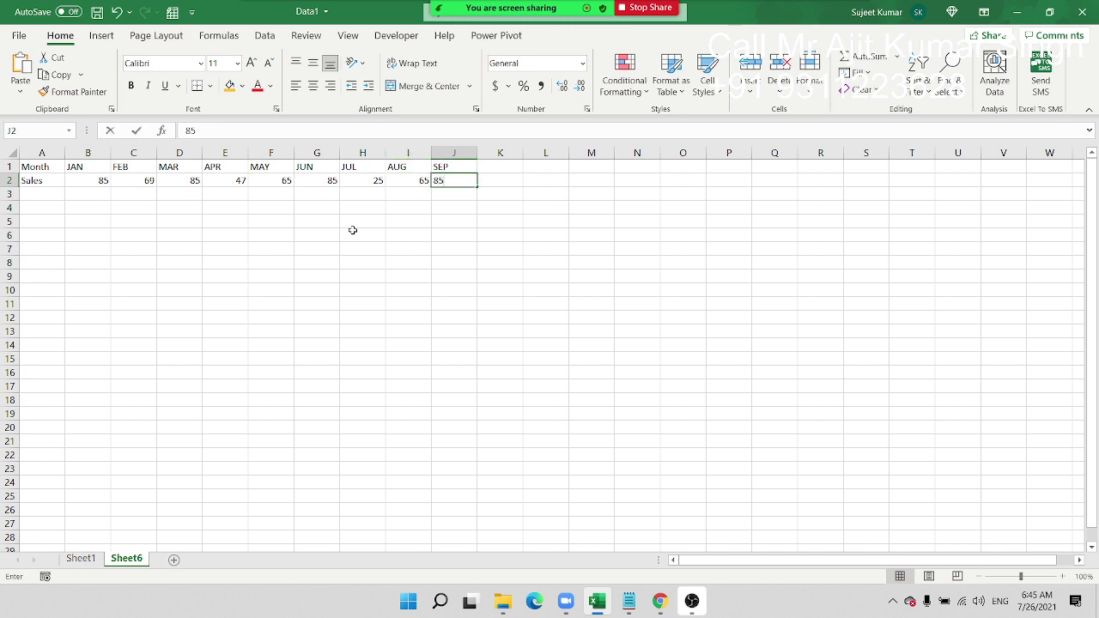
pyautogui.click(350, 235)
pyautogui.moveTo(101, 166); pyautogui.dragTo(451, 178)
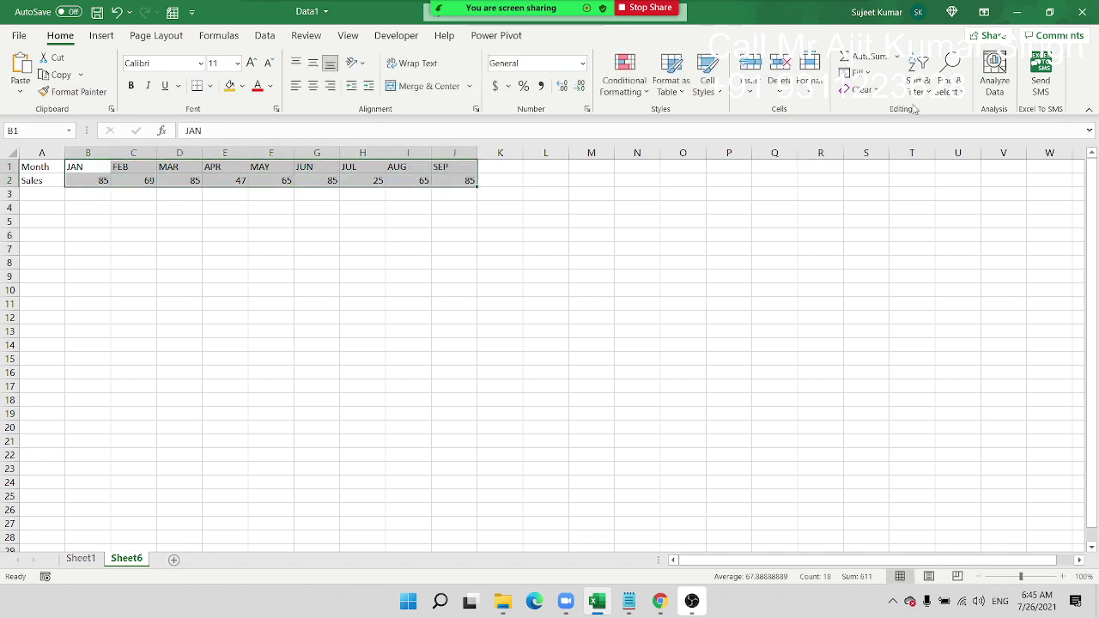
# Step: Custom-sort B1:J2 left to right by Row 2 (Sales), smallest to largest
pyautogui.click(918, 77)
pyautogui.click(940, 153)
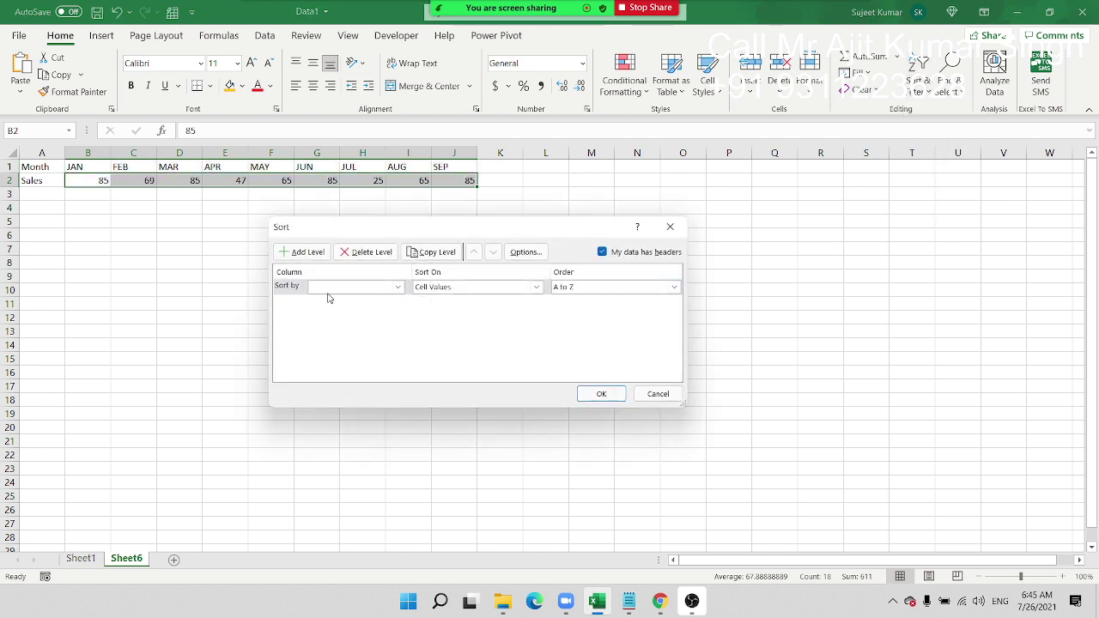
pyautogui.click(508, 253)
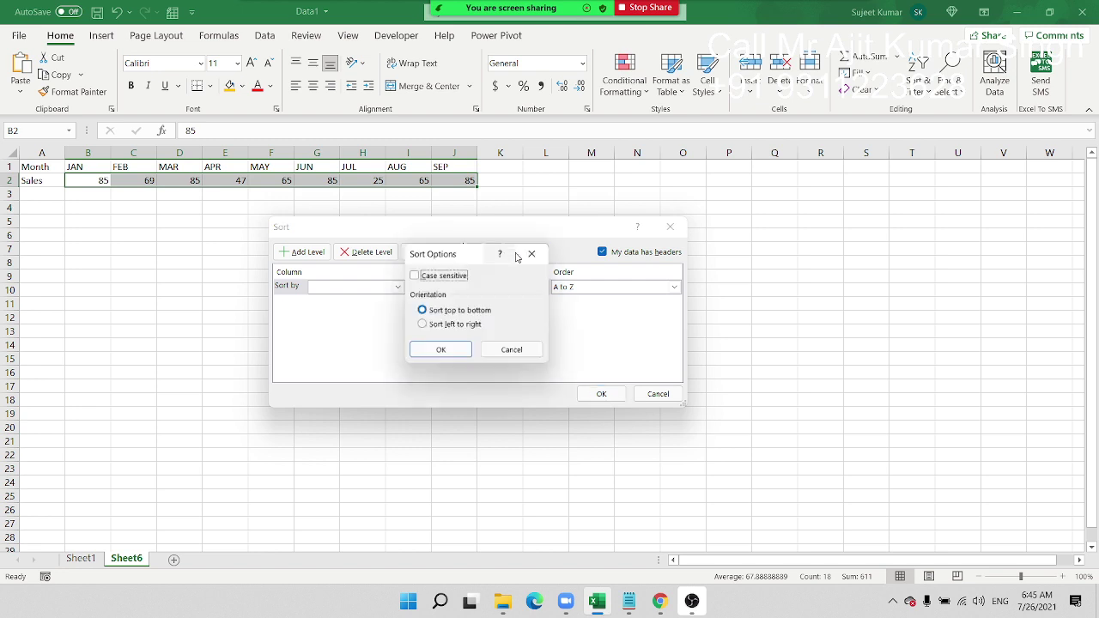
pyautogui.click(444, 324)
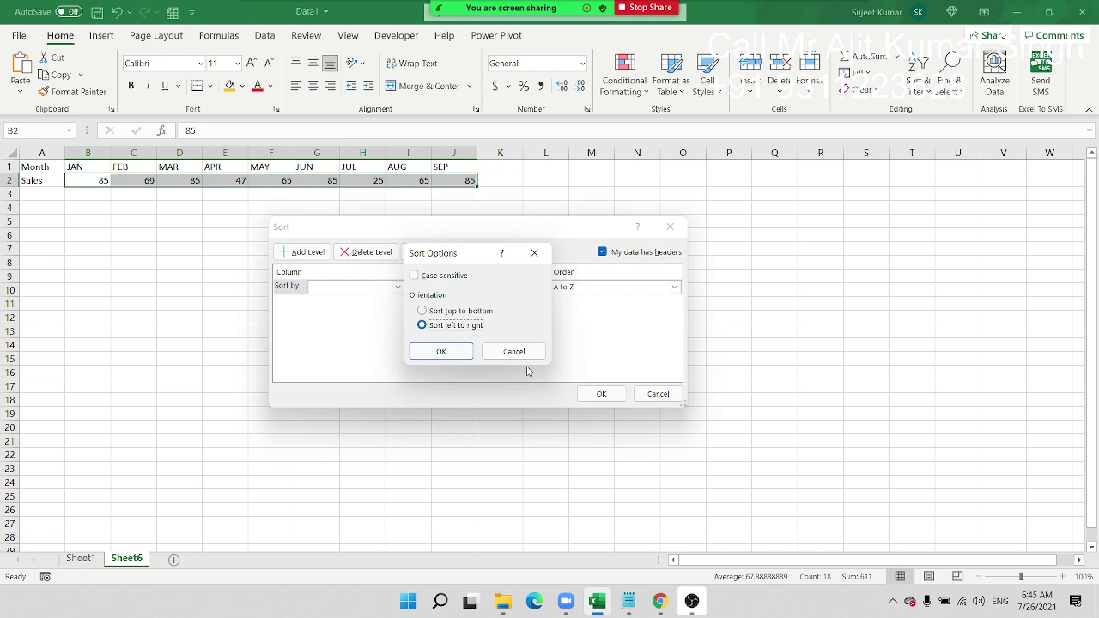
pyautogui.click(461, 351)
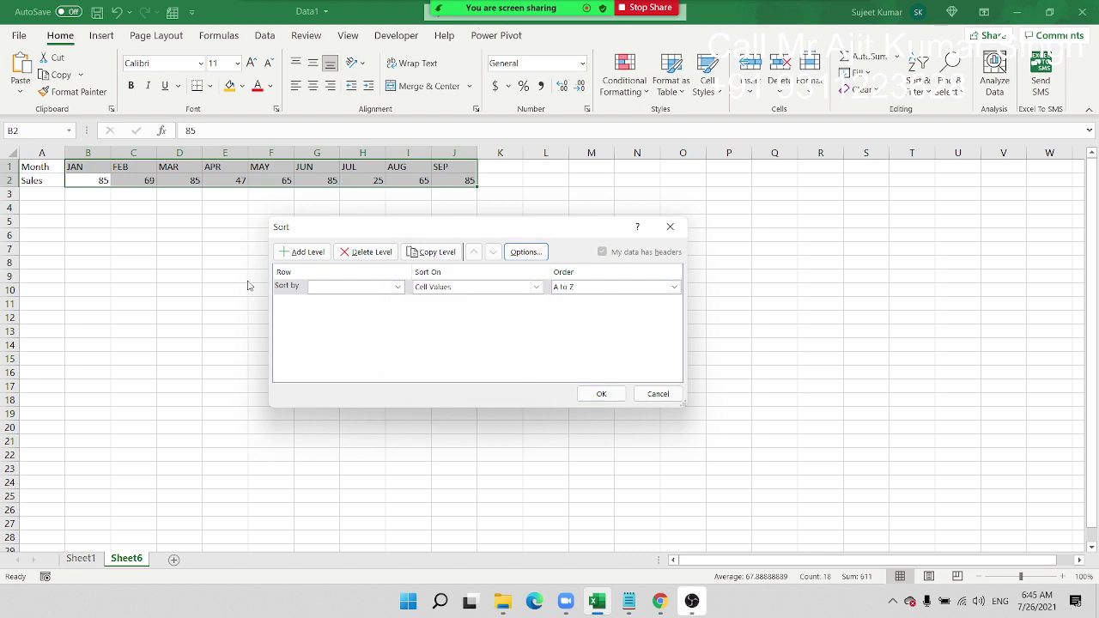
pyautogui.click(321, 287)
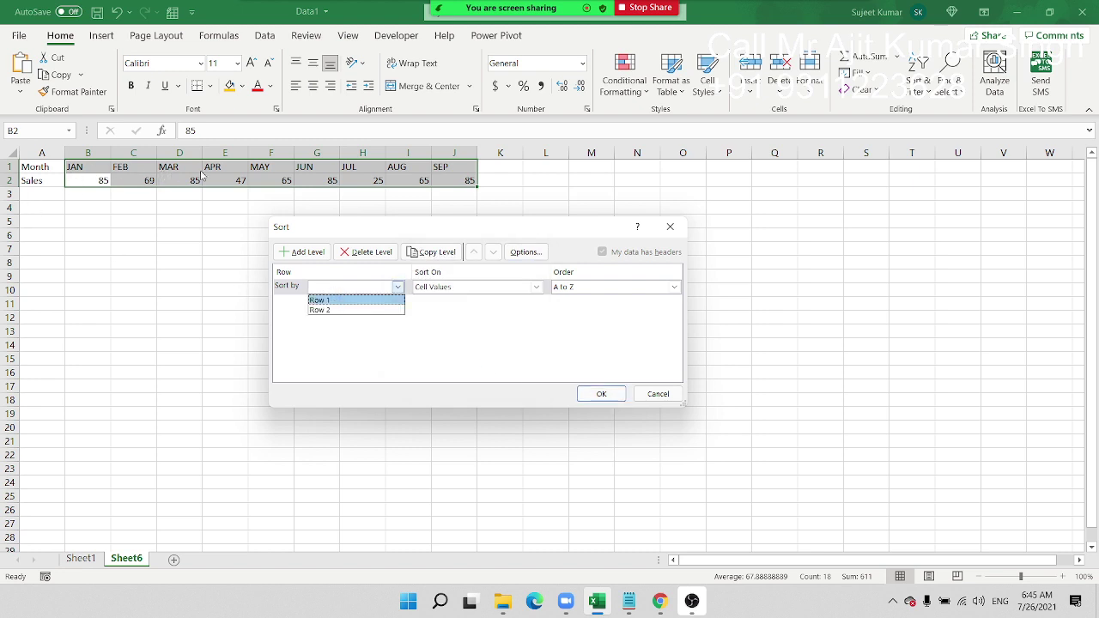
pyautogui.click(339, 310)
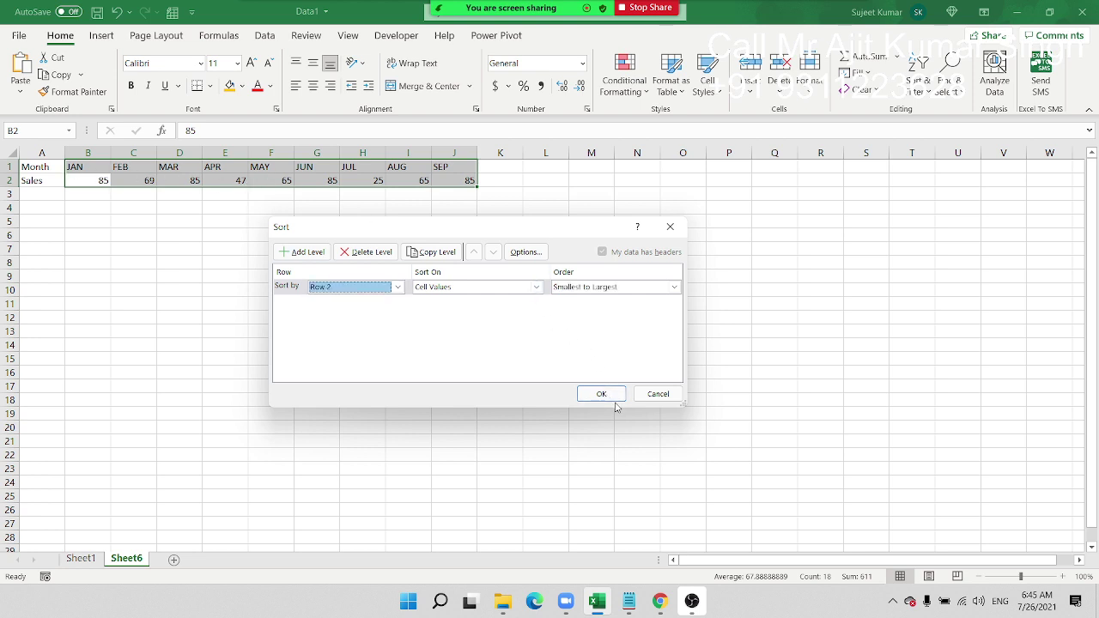
pyautogui.click(614, 393)
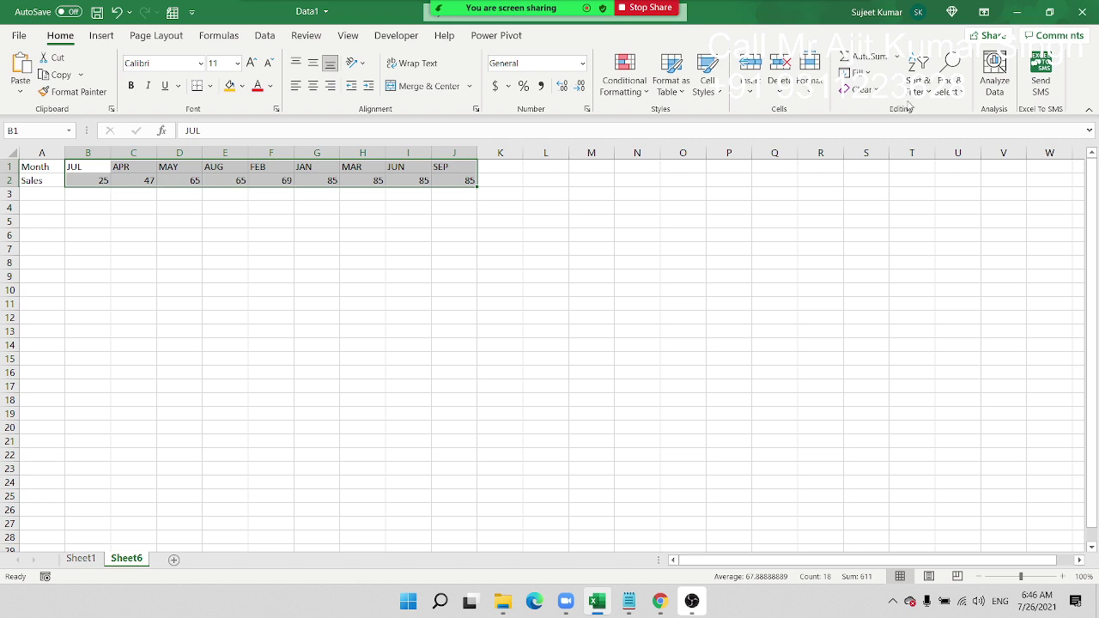
# Step: On Sheet1, insert blank rows between records using Shift+Space and Ctrl+Shift+Plus
pyautogui.click(82, 559)
pyautogui.click(339, 292)
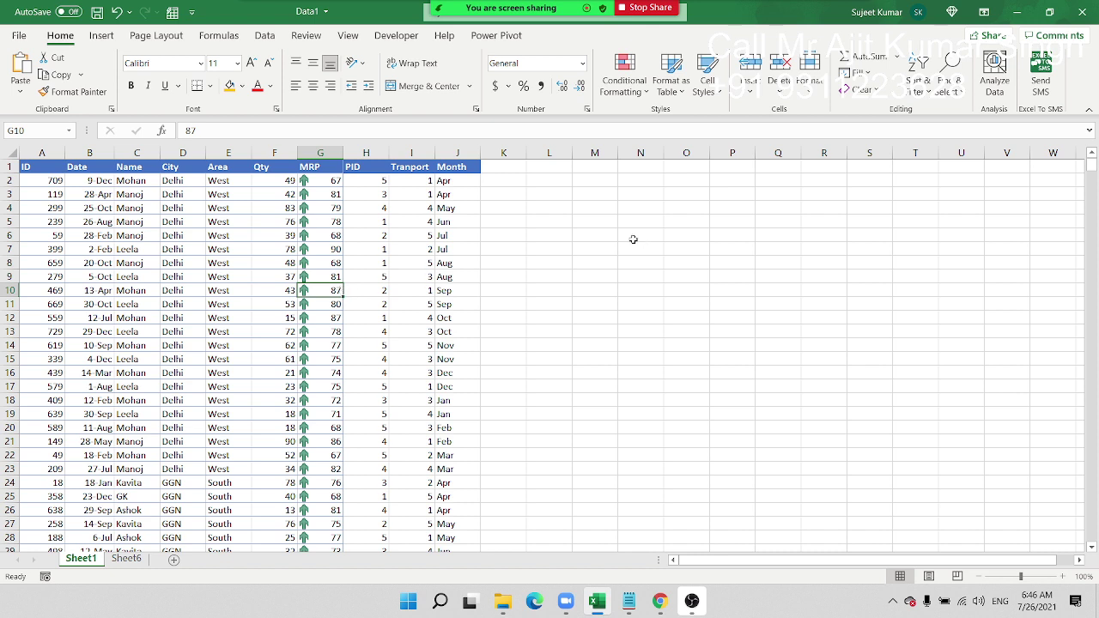
pyautogui.click(469, 174)
pyautogui.press('Down')
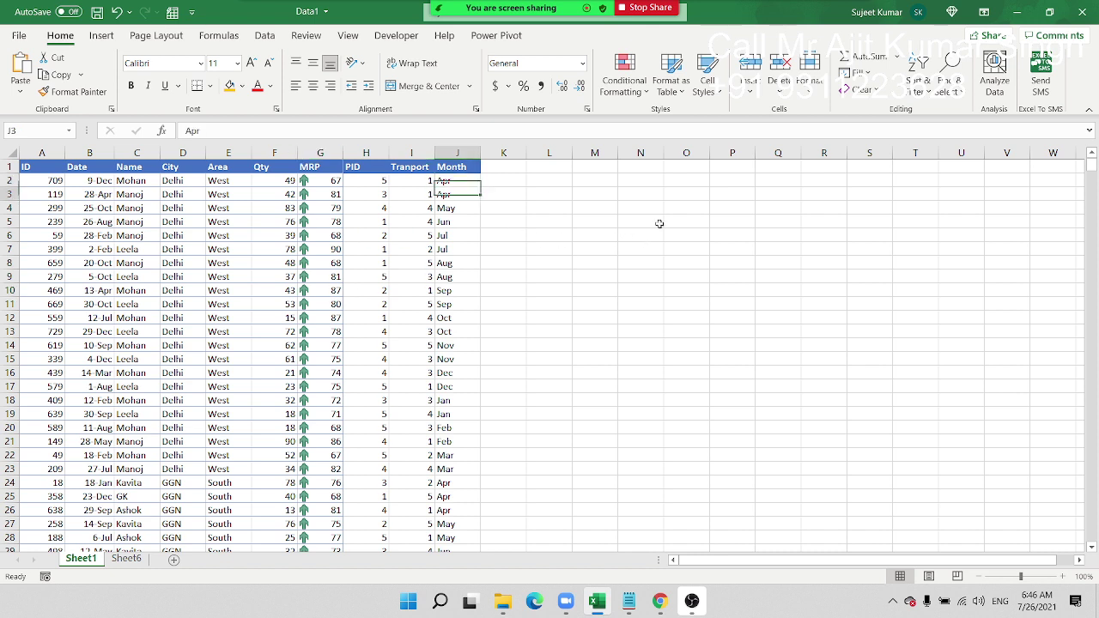
pyautogui.hotkey('shift', 'space')
pyautogui.hotkey('ctrl', 'shift', '+')
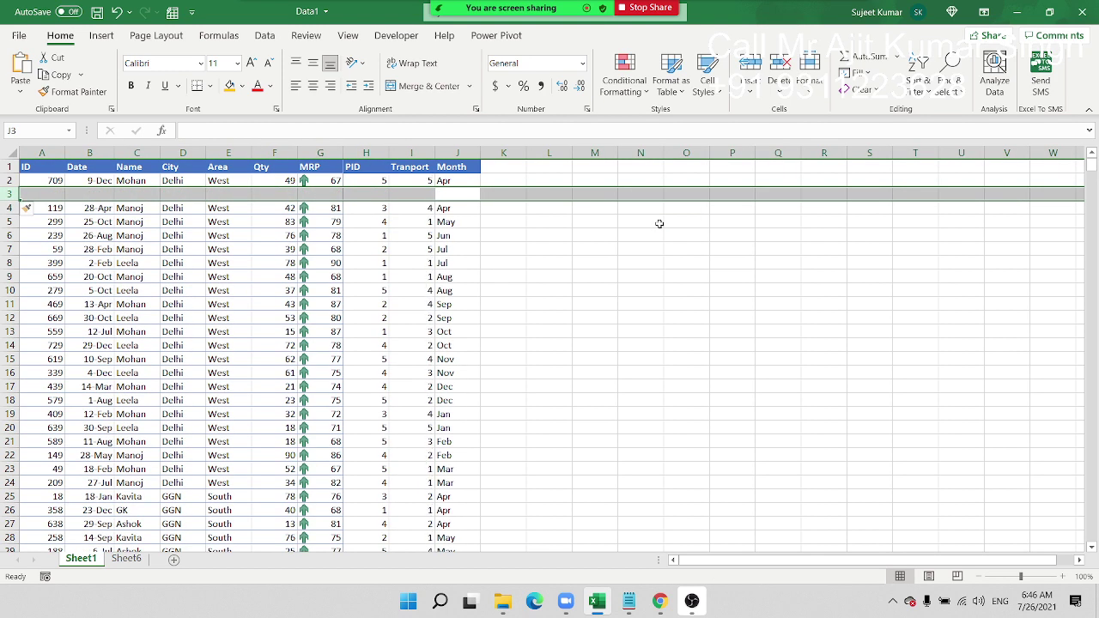
pyautogui.press('Down')
pyautogui.press('Down')
pyautogui.hotkey('shift', 'space')
pyautogui.hotkey('ctrl', 'shift', '+')
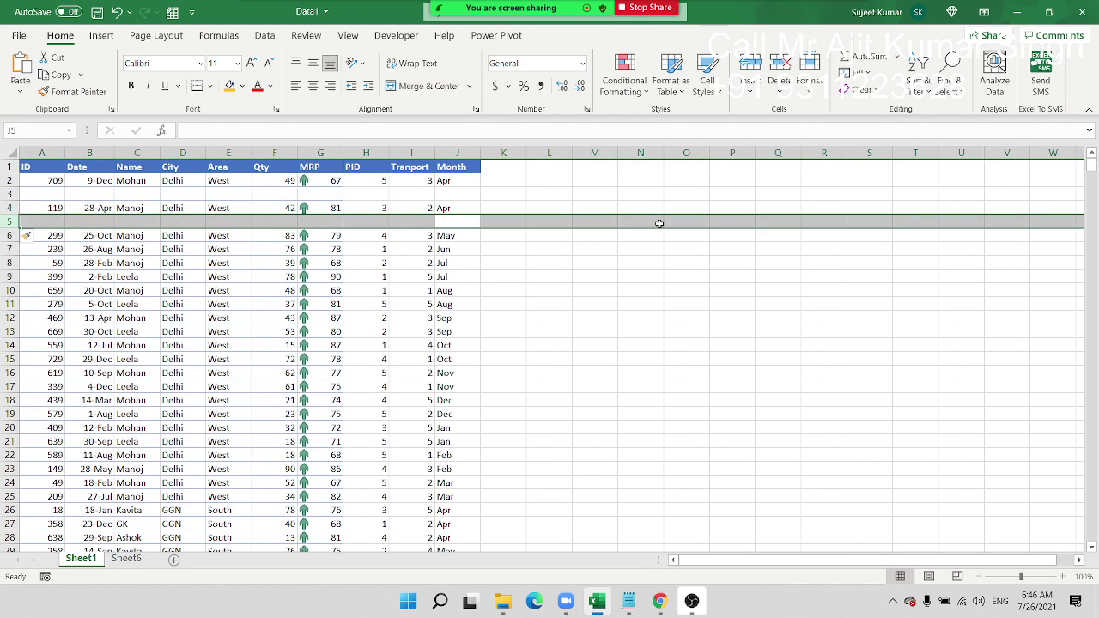
pyautogui.press('Down')
pyautogui.press('Down')
pyautogui.hotkey('shift', 'space')
pyautogui.hotkey('ctrl', 'shift', '+')
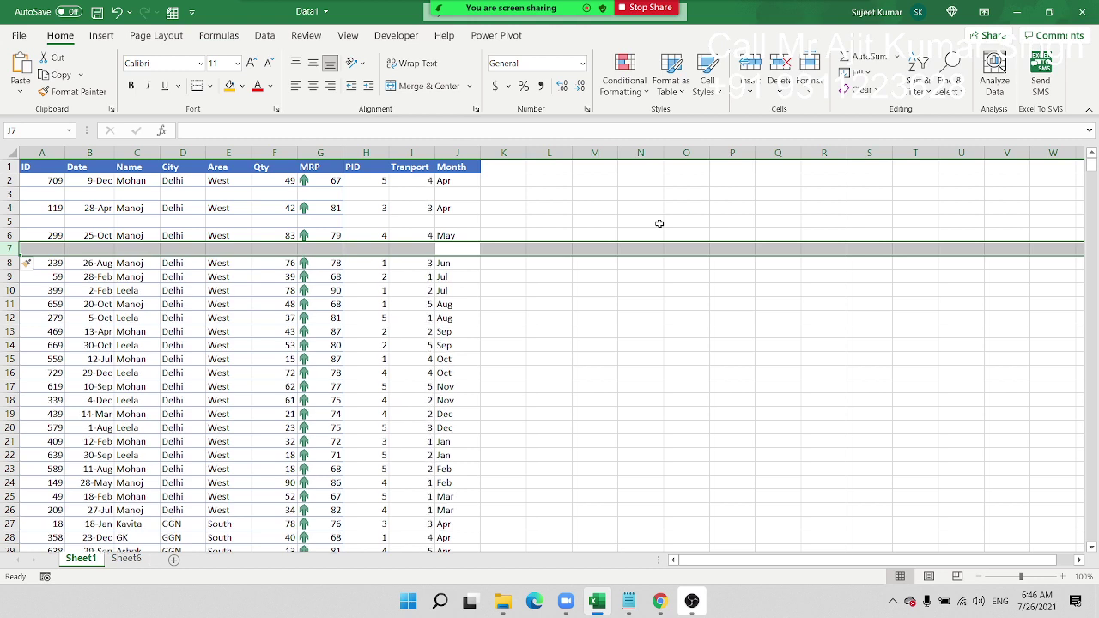
# Step: Undo the inserted blank rows with Ctrl+Z and return to Sheet6
pyautogui.click(424, 193)
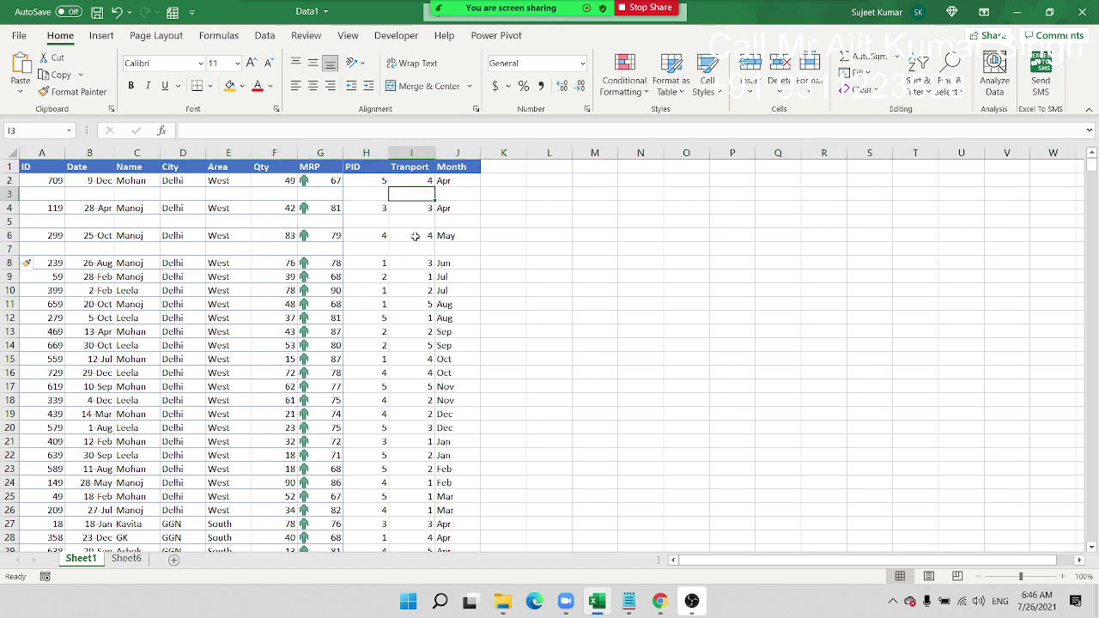
pyautogui.click(428, 289)
pyautogui.click(410, 332)
pyautogui.click(364, 357)
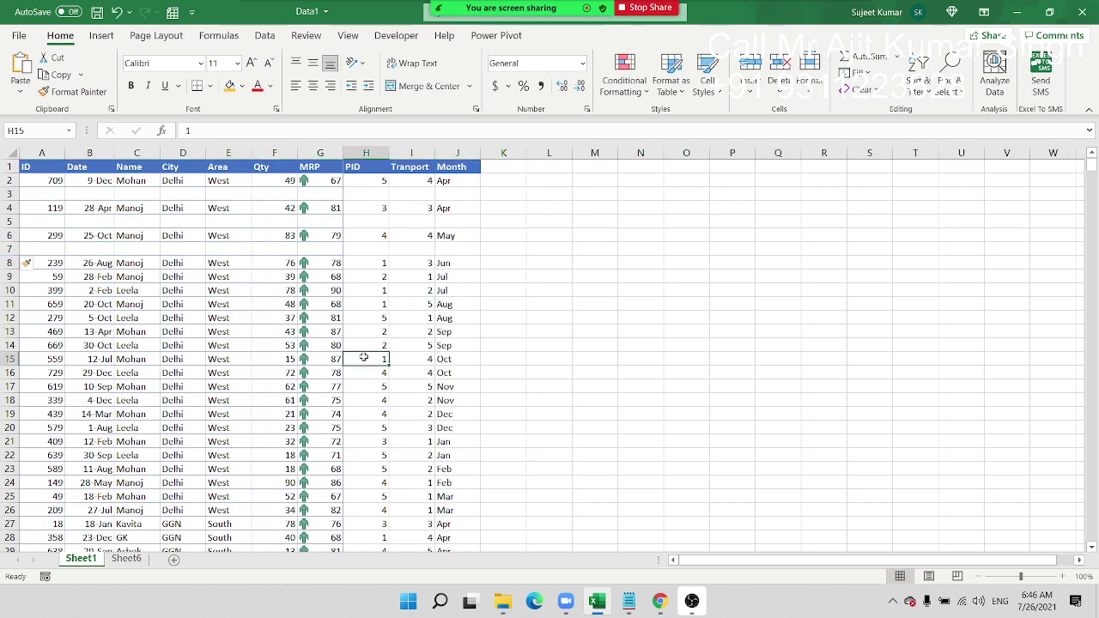
pyautogui.hotkey('ctrl', 'z')
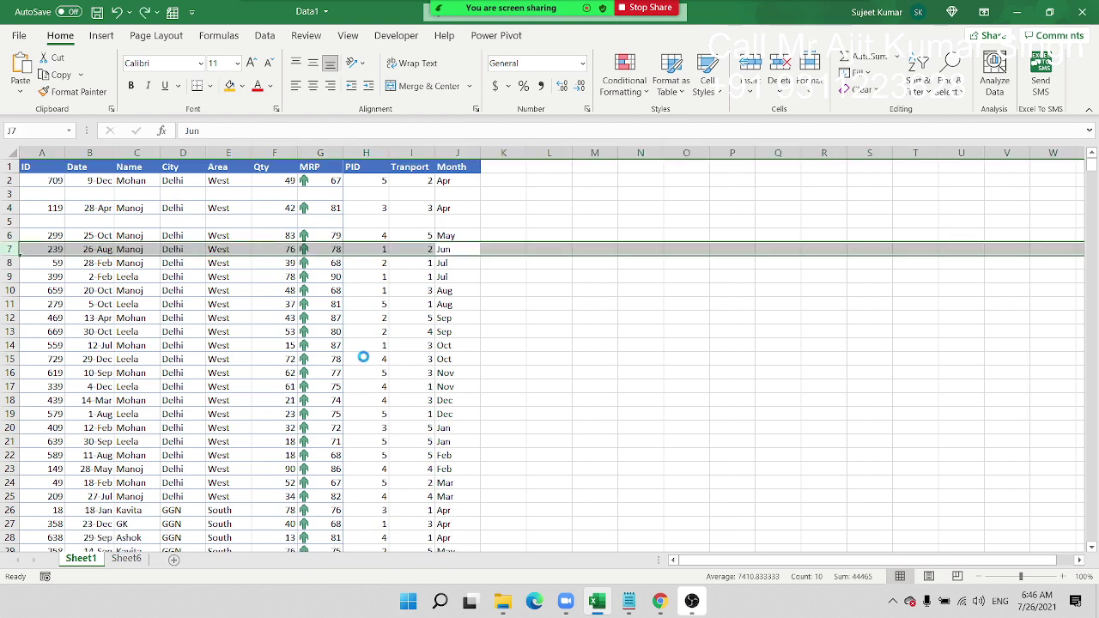
pyautogui.hotkey('ctrl', 'z')
pyautogui.hotkey('ctrl', 'z')
pyautogui.hotkey('ctrl', 'pagedown')
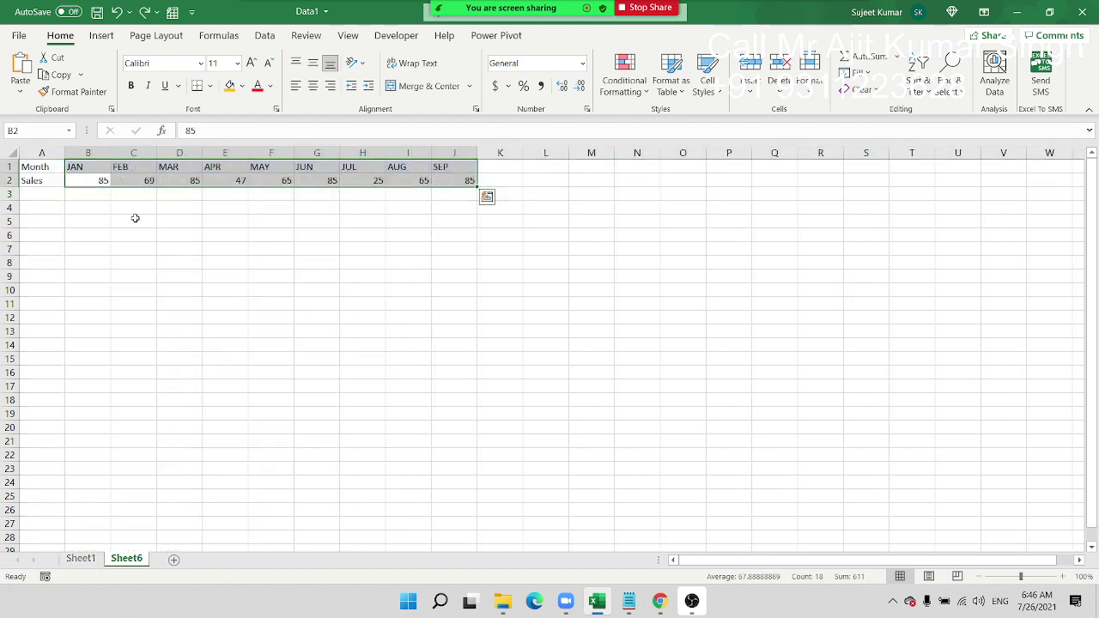
# Step: Copy Sheet1's table A1:J25 and paste it into a new sheet
pyautogui.click(81, 558)
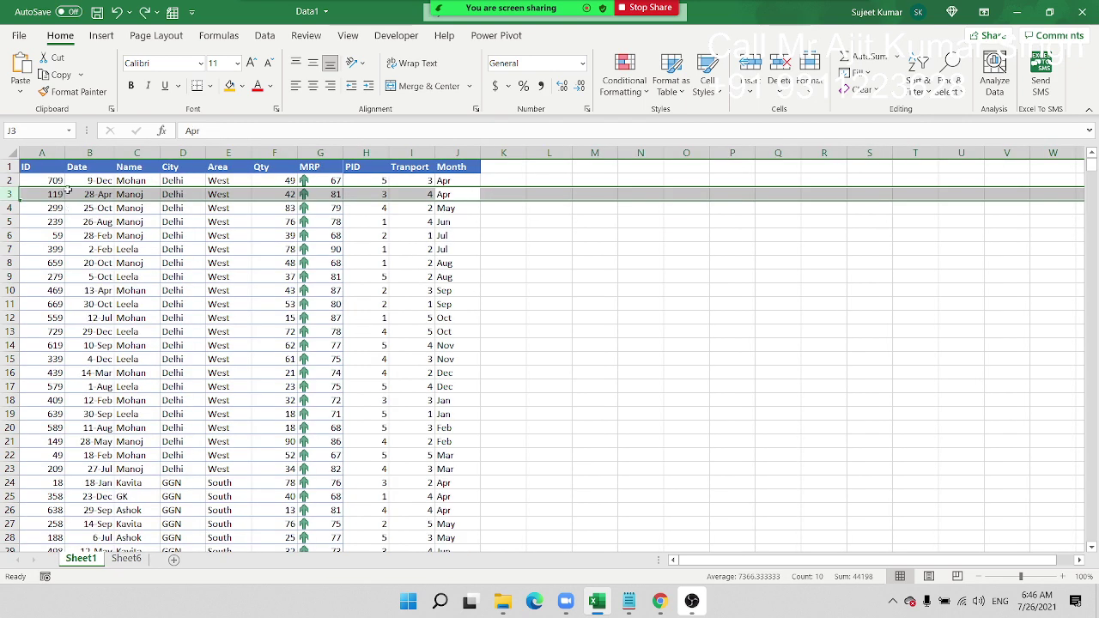
pyautogui.click(57, 167)
pyautogui.moveTo(56, 167); pyautogui.dragTo(463, 496)
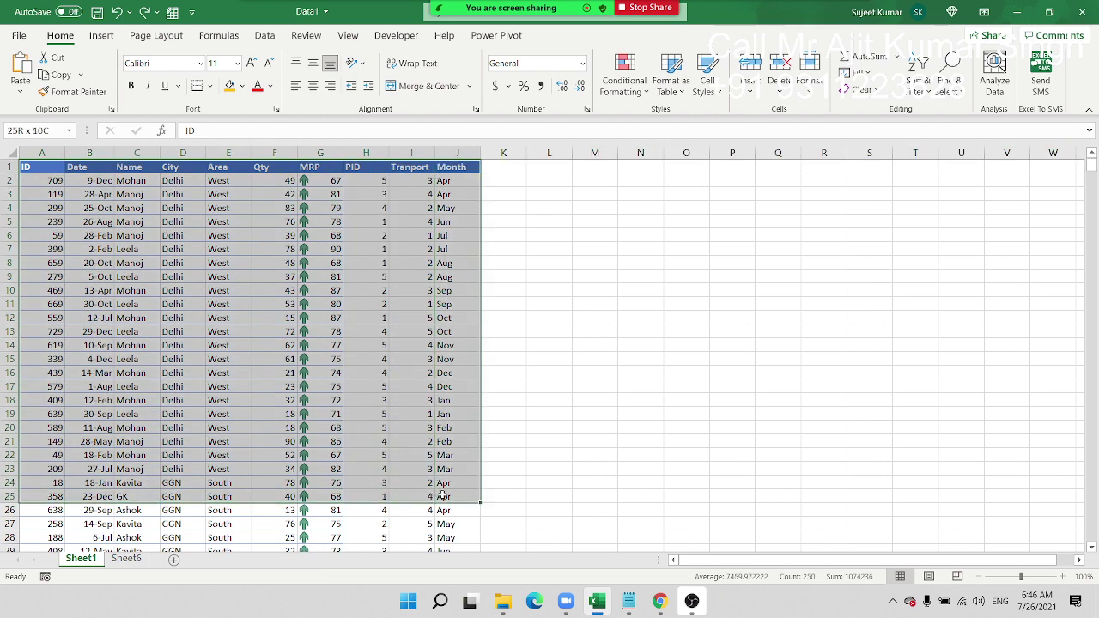
pyautogui.hotkey('ctrl', 'c')
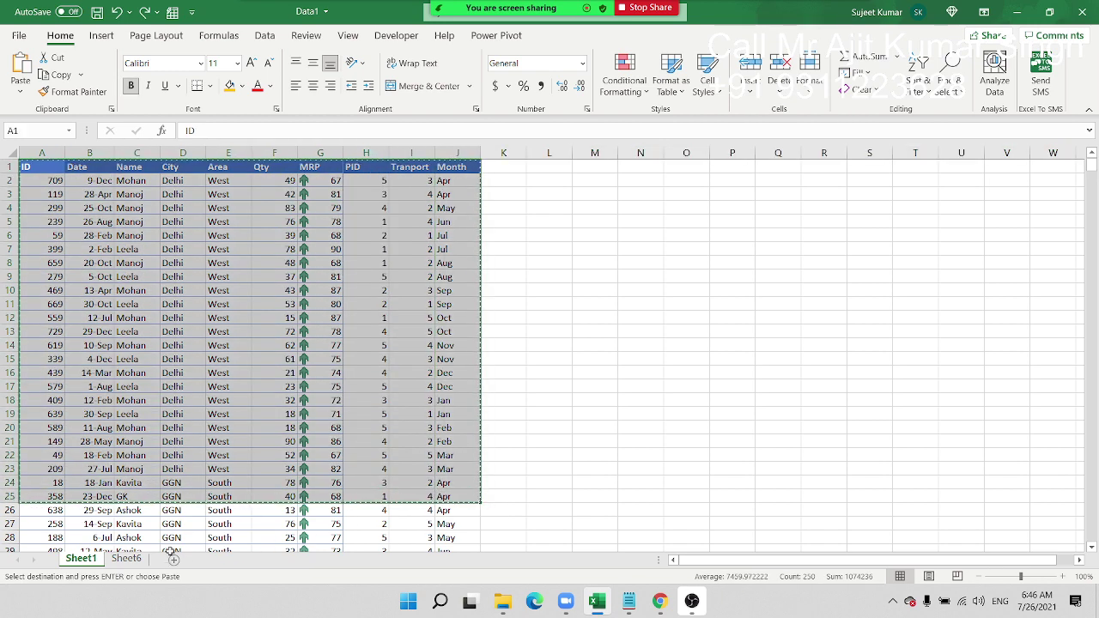
pyautogui.click(173, 559)
pyautogui.hotkey('ctrl', 'v')
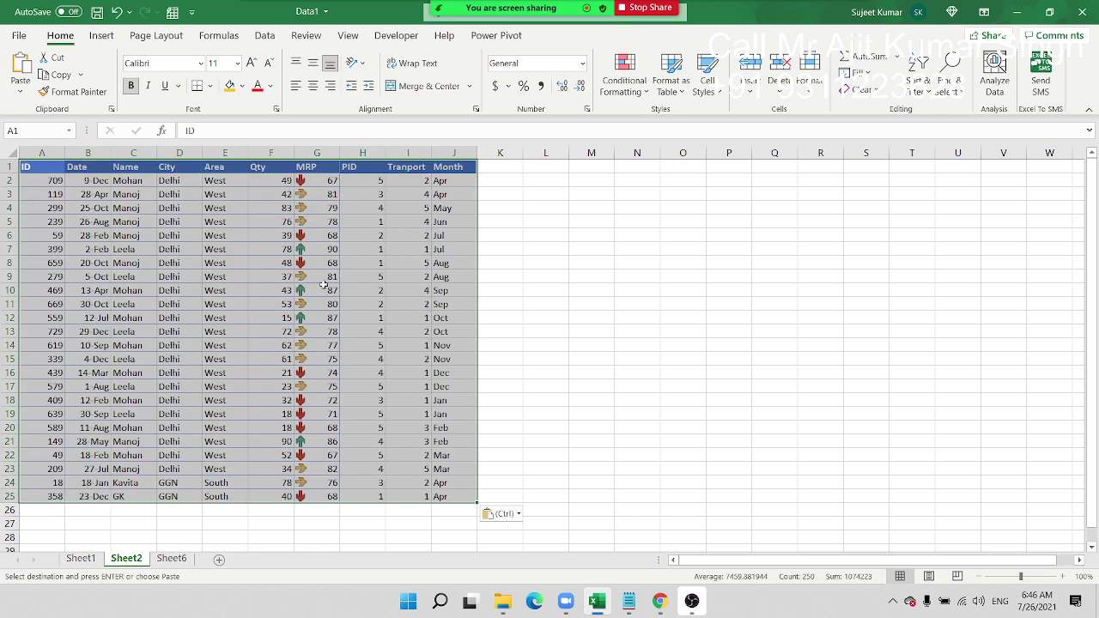
# Step: Add an Sr header in K1 and fill serial numbers 1 to 24 down the records
pyautogui.click(496, 173)
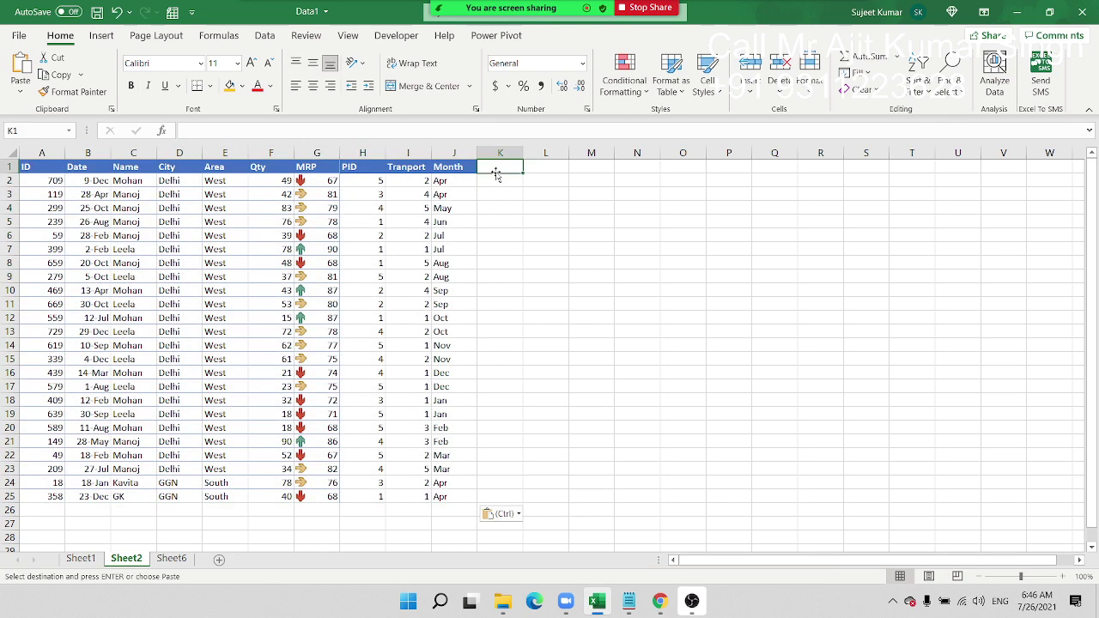
pyautogui.write('Sr')
pyautogui.press('Return')
pyautogui.write('1')
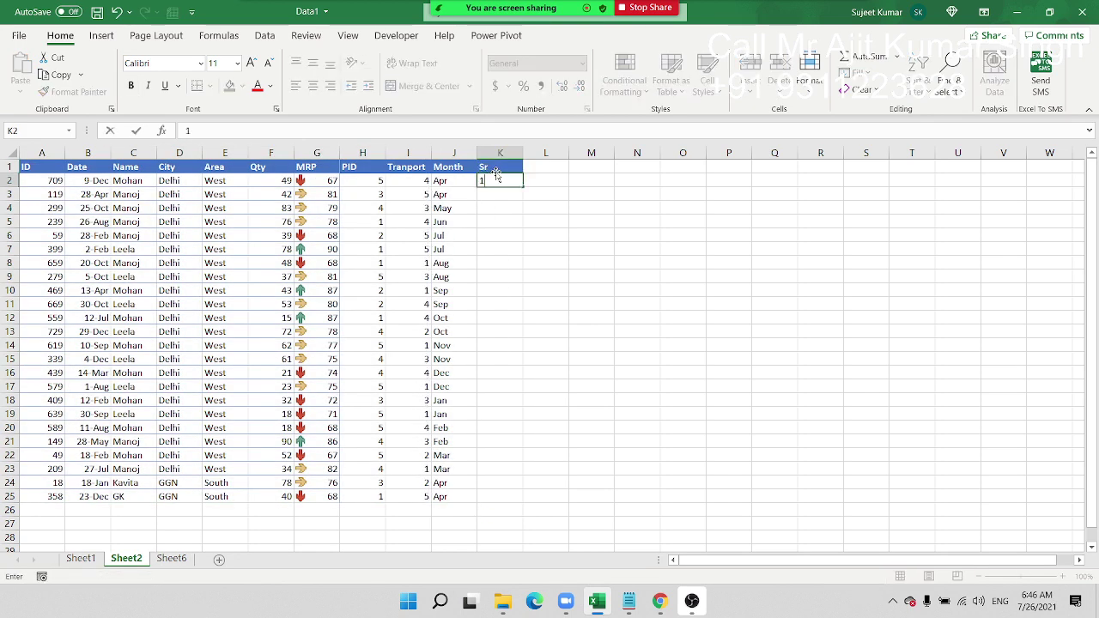
pyautogui.press('Return')
pyautogui.write('2')
pyautogui.press('Return')
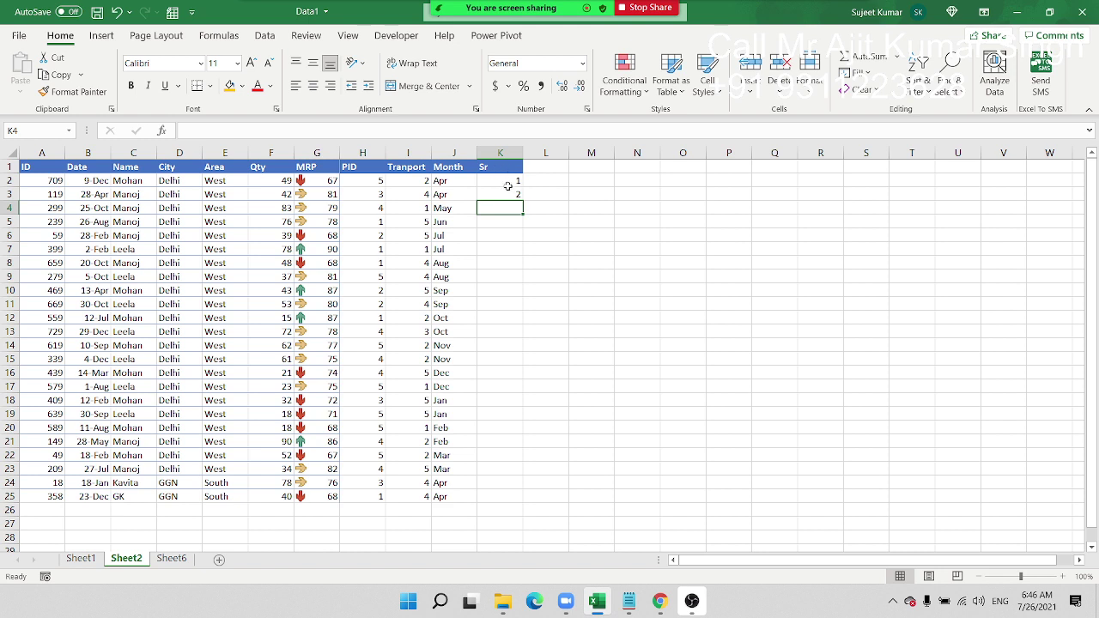
pyautogui.moveTo(507, 187); pyautogui.dragTo(509, 198)
pyautogui.doubleClick(523, 201)
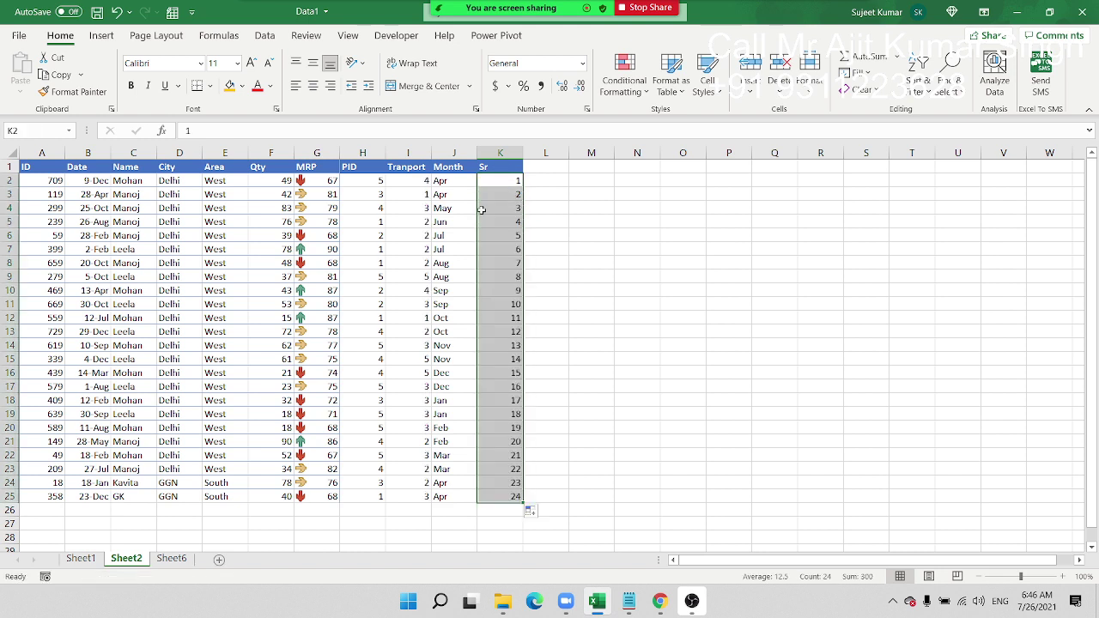
pyautogui.moveTo(43, 165)
pyautogui.mouseDown()
pyautogui.moveTo(446, 385)
pyautogui.moveTo(509, 496)
pyautogui.mouseUp()
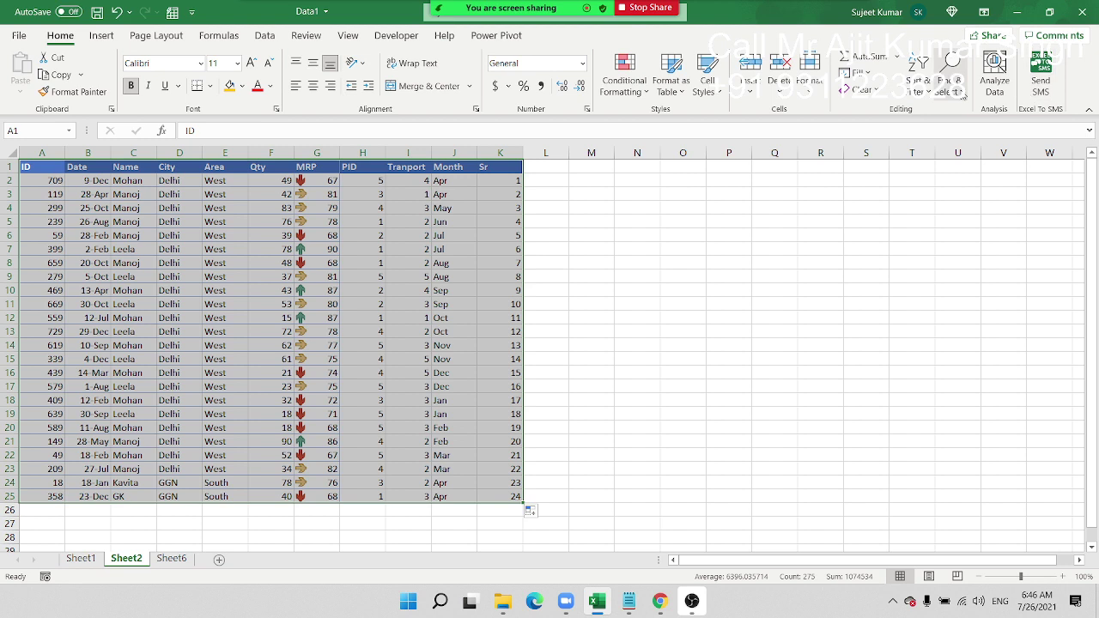
pyautogui.click(949, 72)
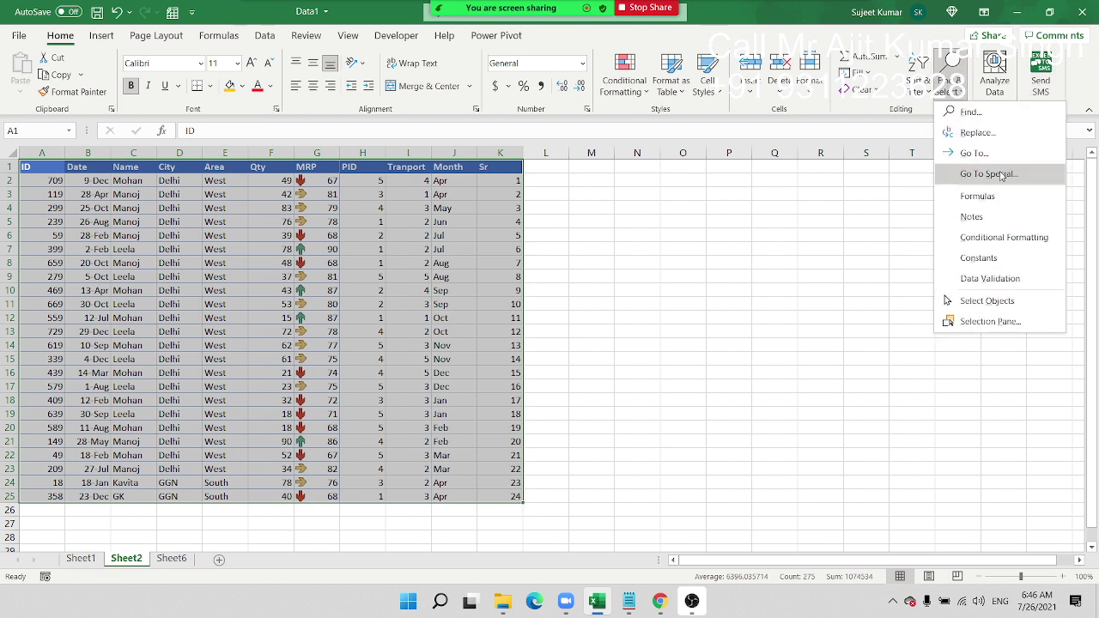
pyautogui.click(918, 73)
pyautogui.click(931, 152)
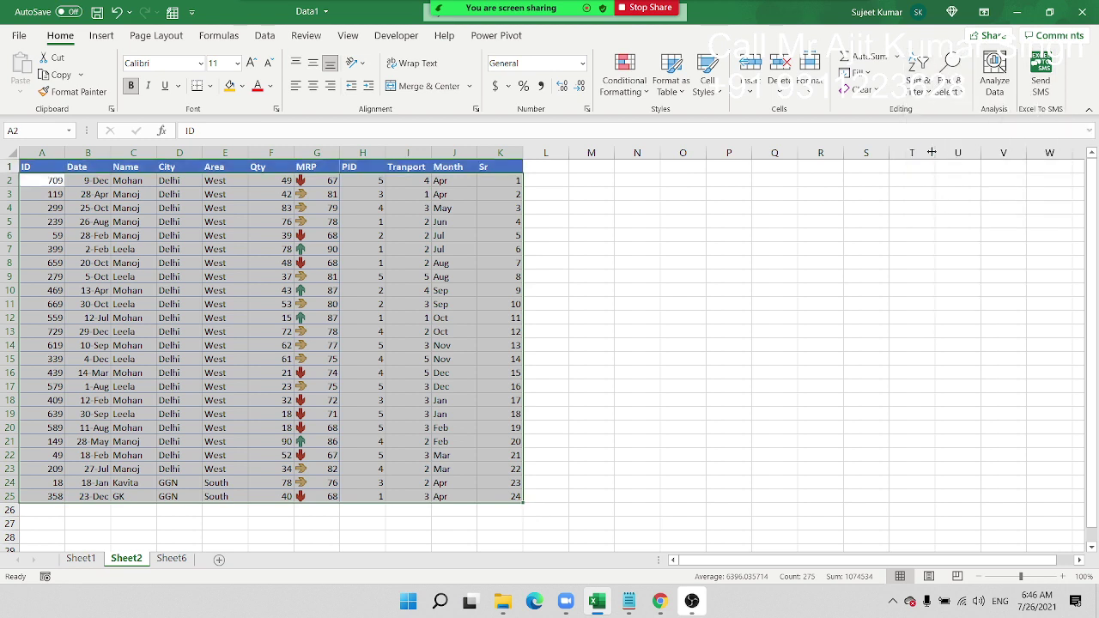
pyautogui.click(326, 289)
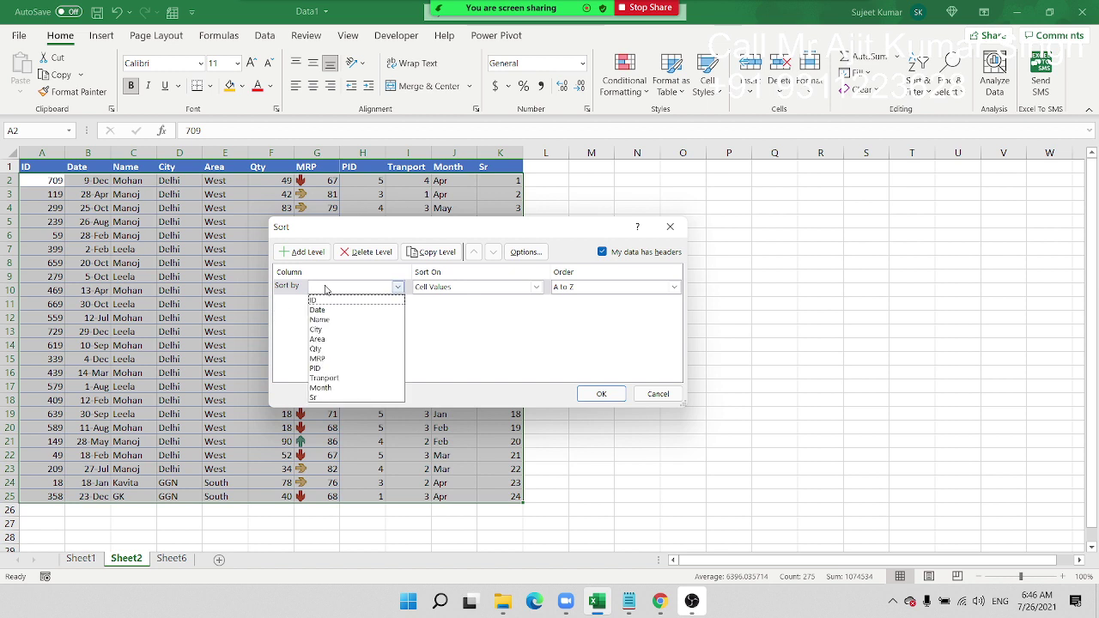
pyautogui.click(313, 398)
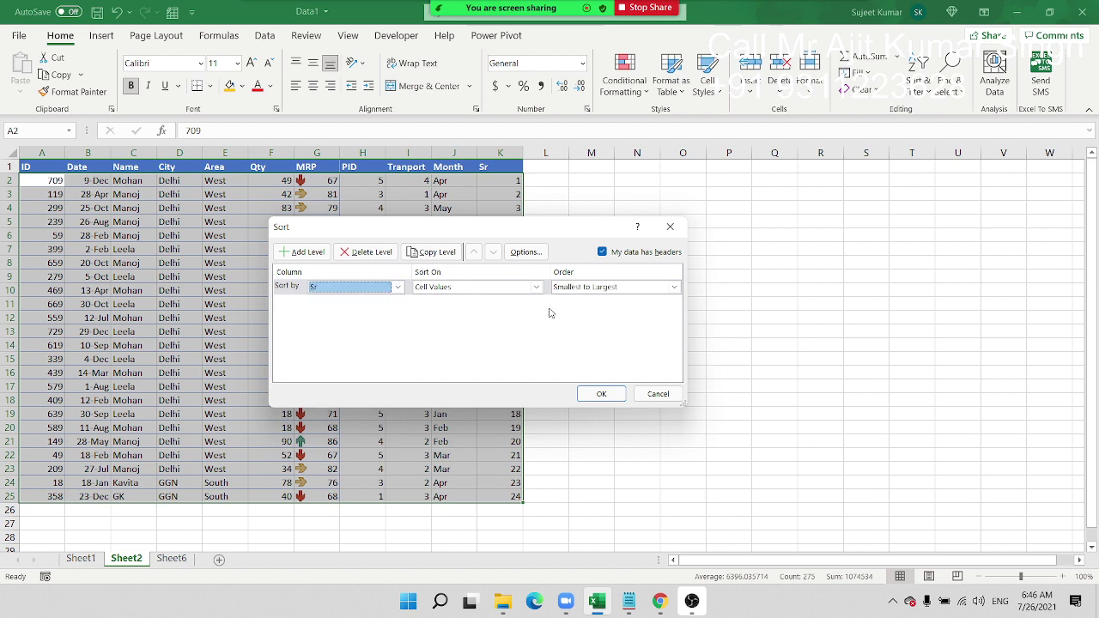
pyautogui.click(604, 290)
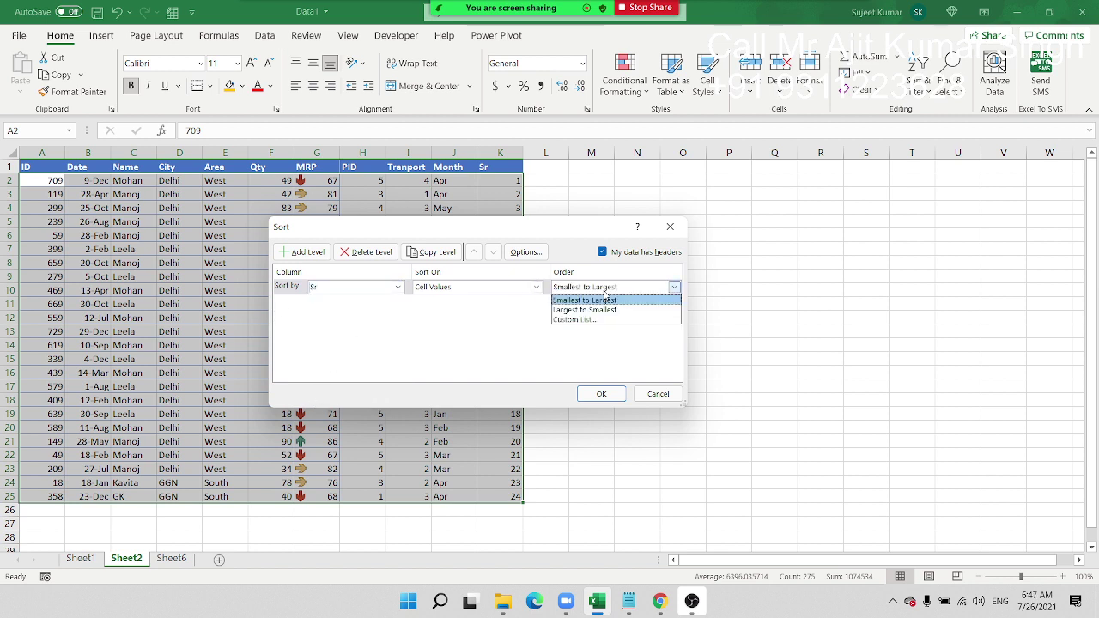
pyautogui.click(590, 300)
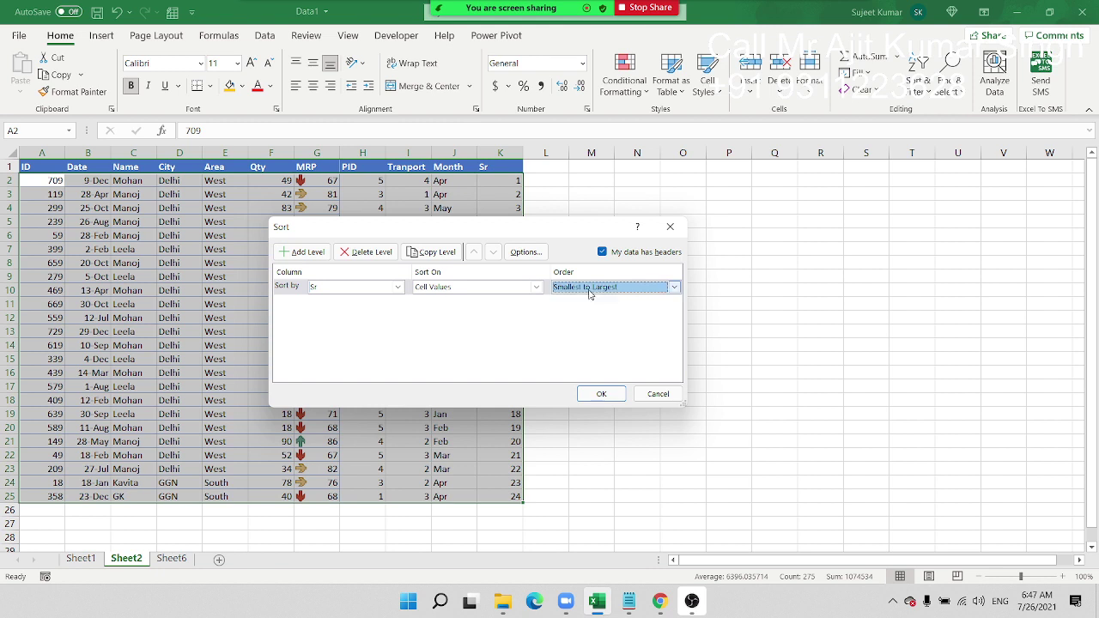
pyautogui.click(515, 288)
pyautogui.click(435, 298)
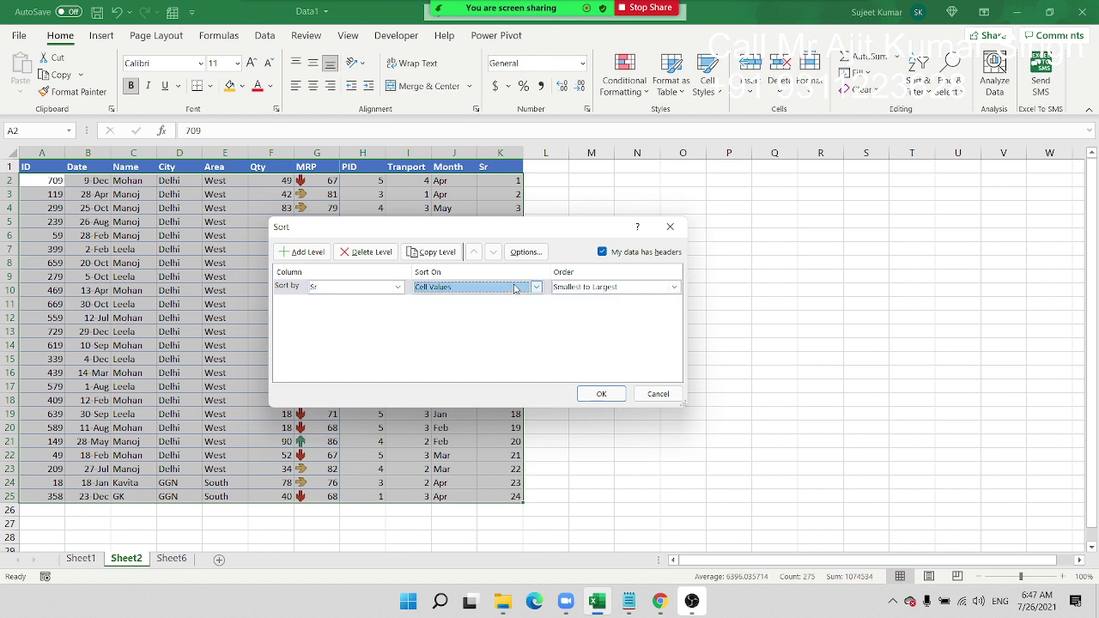
pyautogui.click(586, 286)
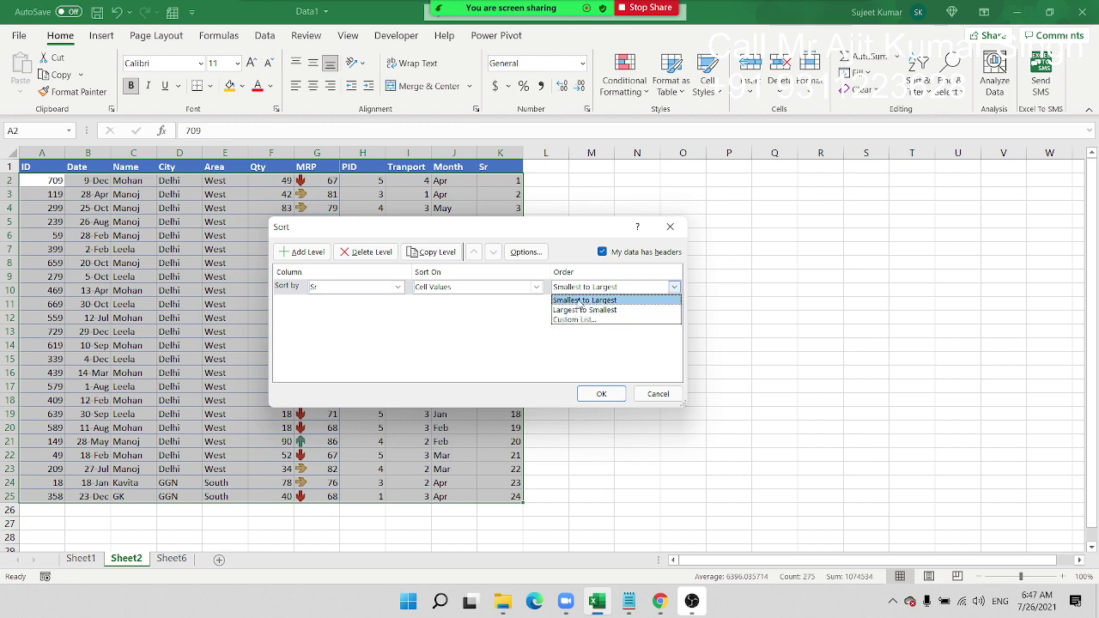
pyautogui.click(581, 300)
pyautogui.press('Return')
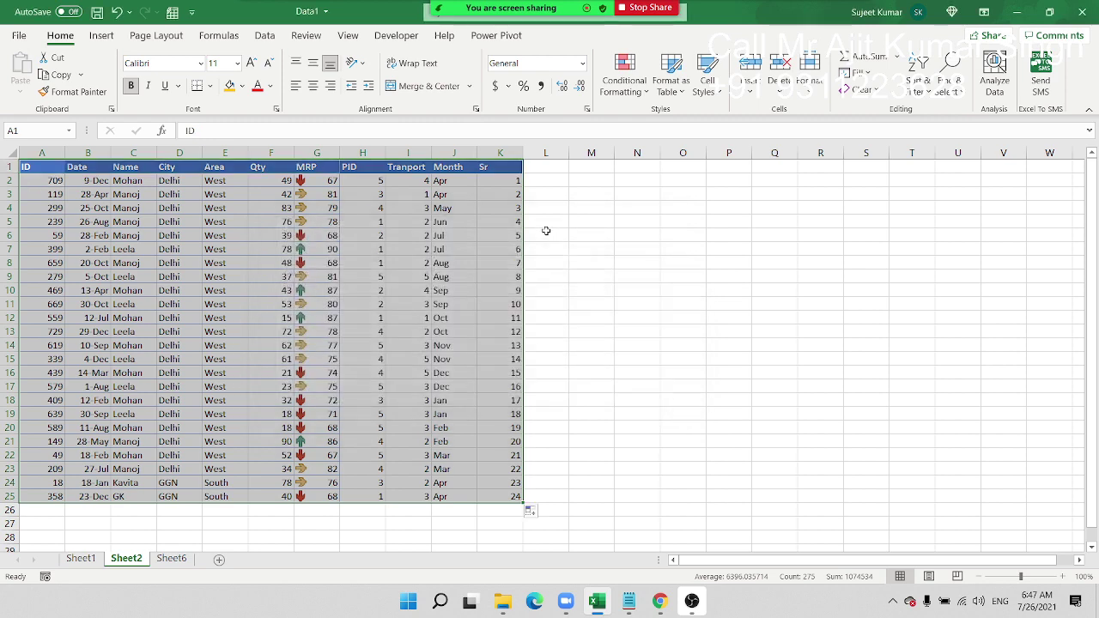
# Step: Paste a second copy of the Sr numbers K2:K25 starting at K26, then select all data
pyautogui.click(516, 183)
pyautogui.moveTo(516, 182); pyautogui.dragTo(499, 498)
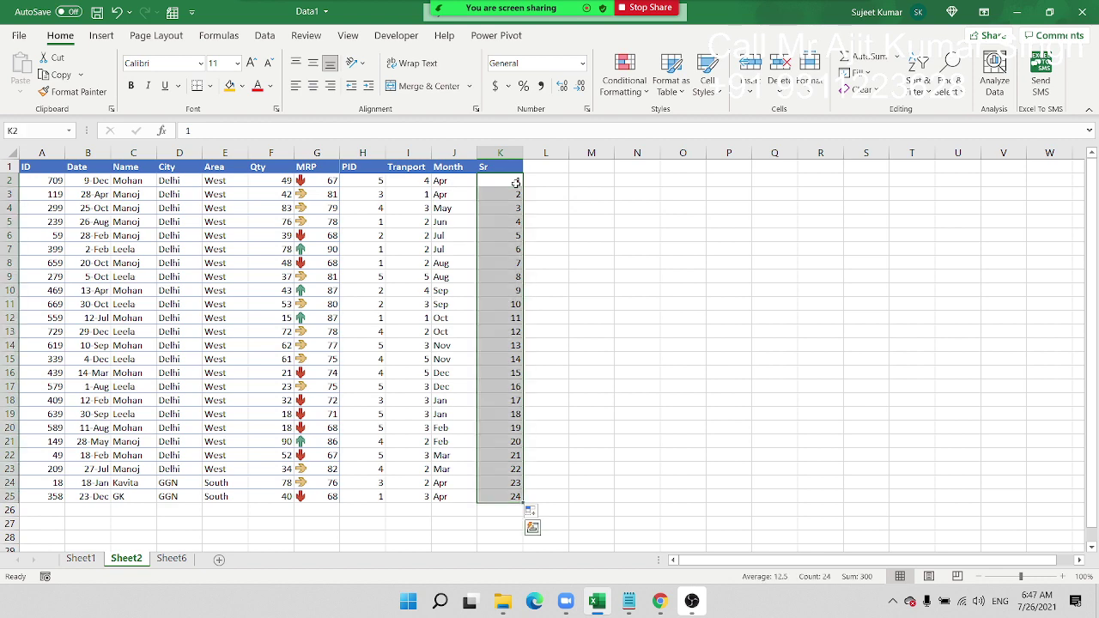
pyautogui.hotkey('ctrl', 'c')
pyautogui.click(498, 512)
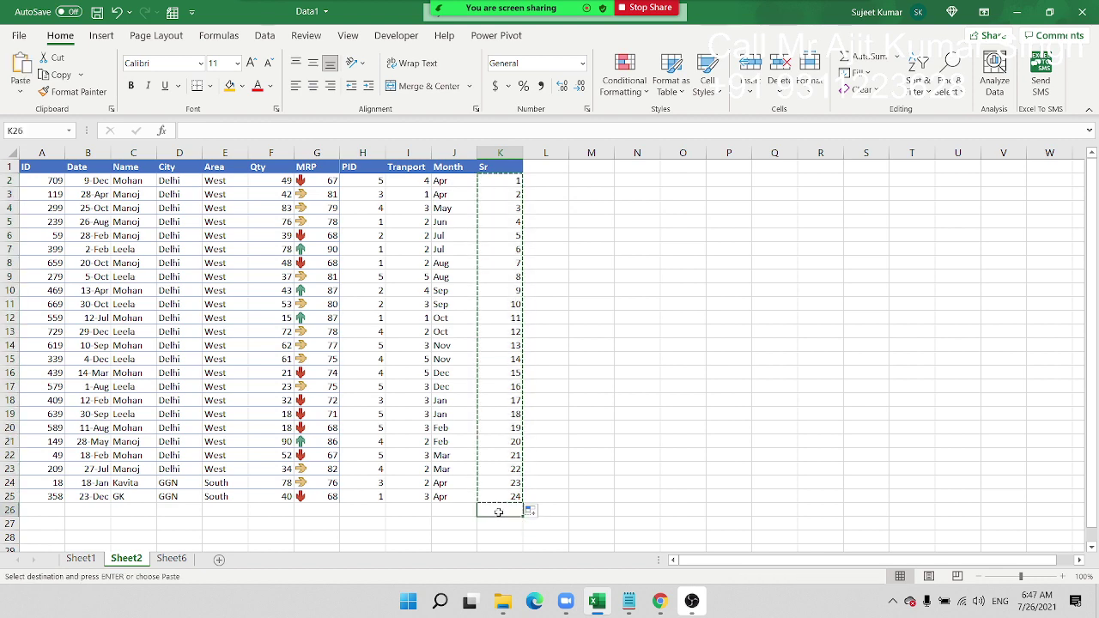
pyautogui.hotkey('ctrl', 'v')
pyautogui.scroll(-4, 498, 512)
pyautogui.scroll(-4, 498, 512)
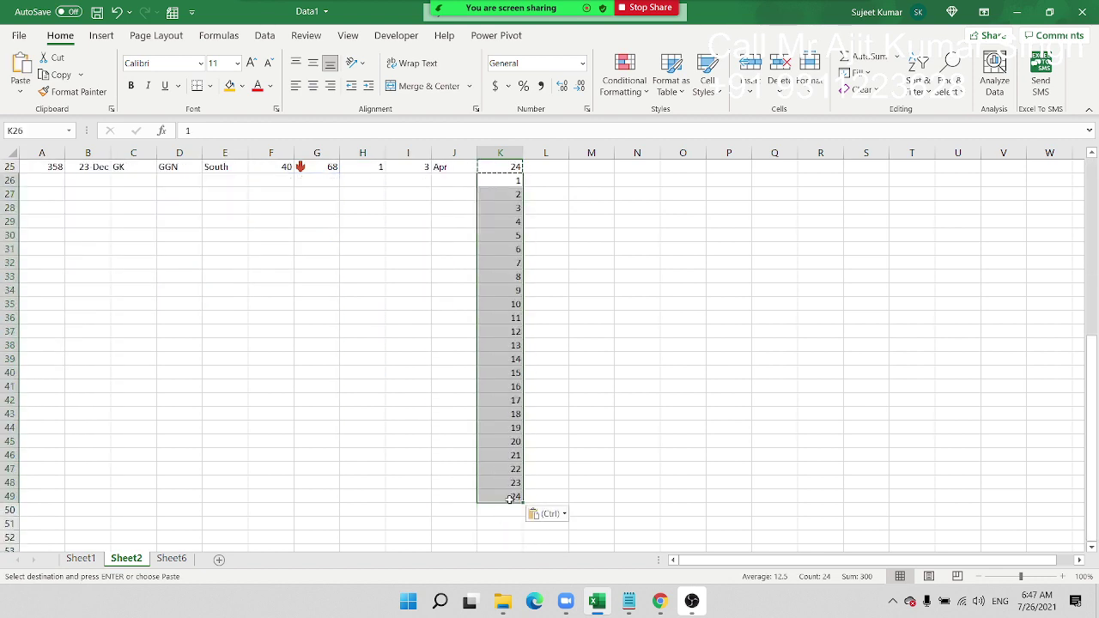
pyautogui.click(510, 498)
pyautogui.hotkey('ctrl', 'a')
pyautogui.scroll(8, 510, 498)
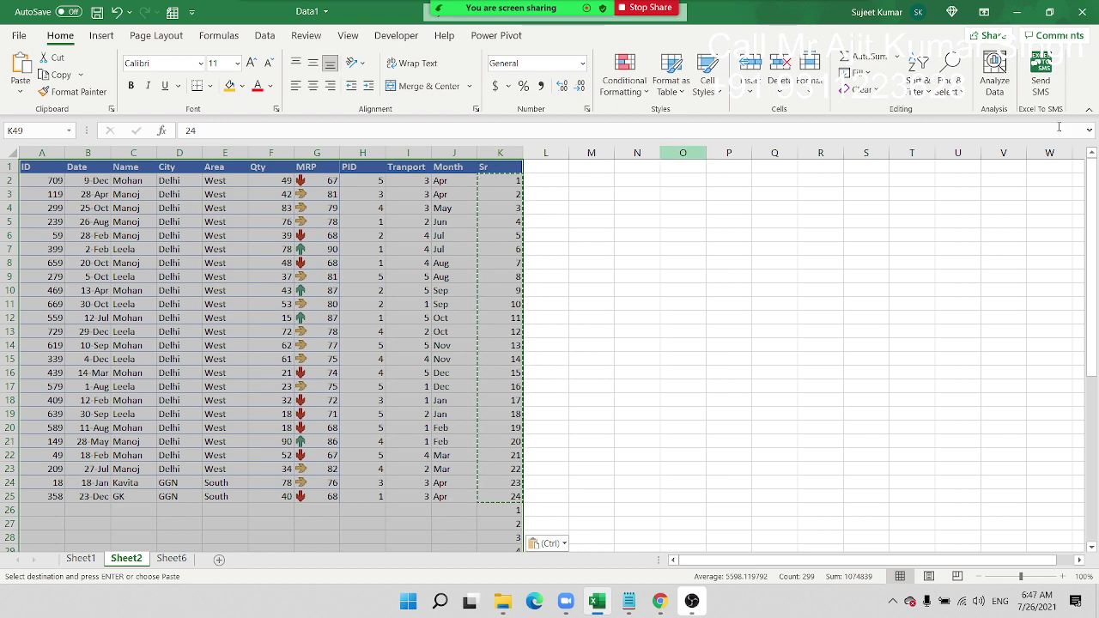
# Step: Custom-sort the data by Sr, smallest to largest, so blank rows interleave the records
pyautogui.click(919, 81)
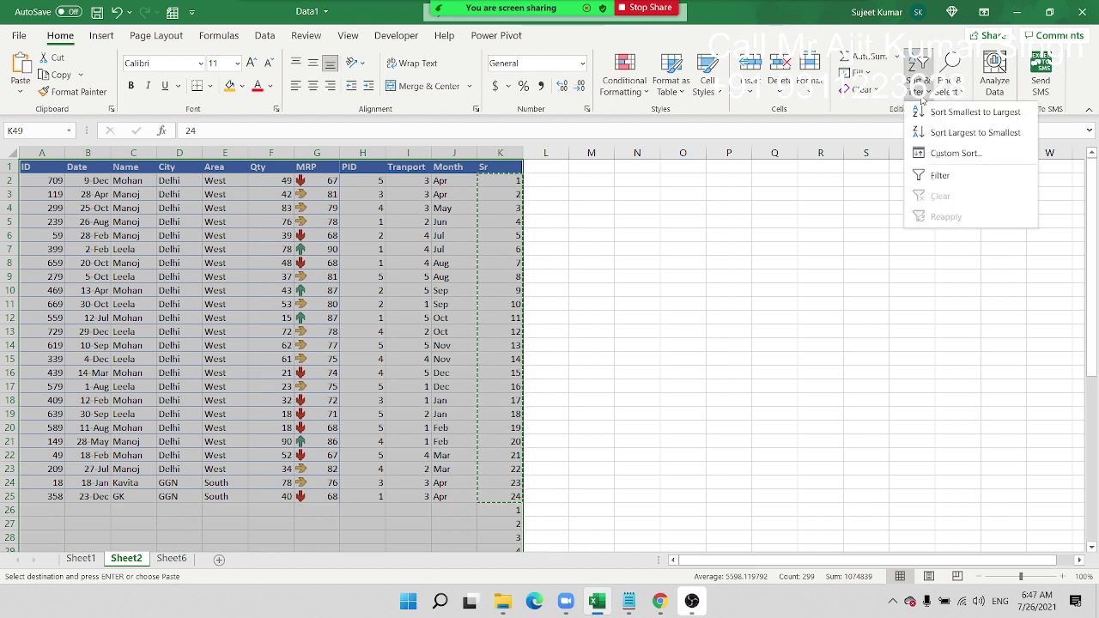
pyautogui.click(941, 152)
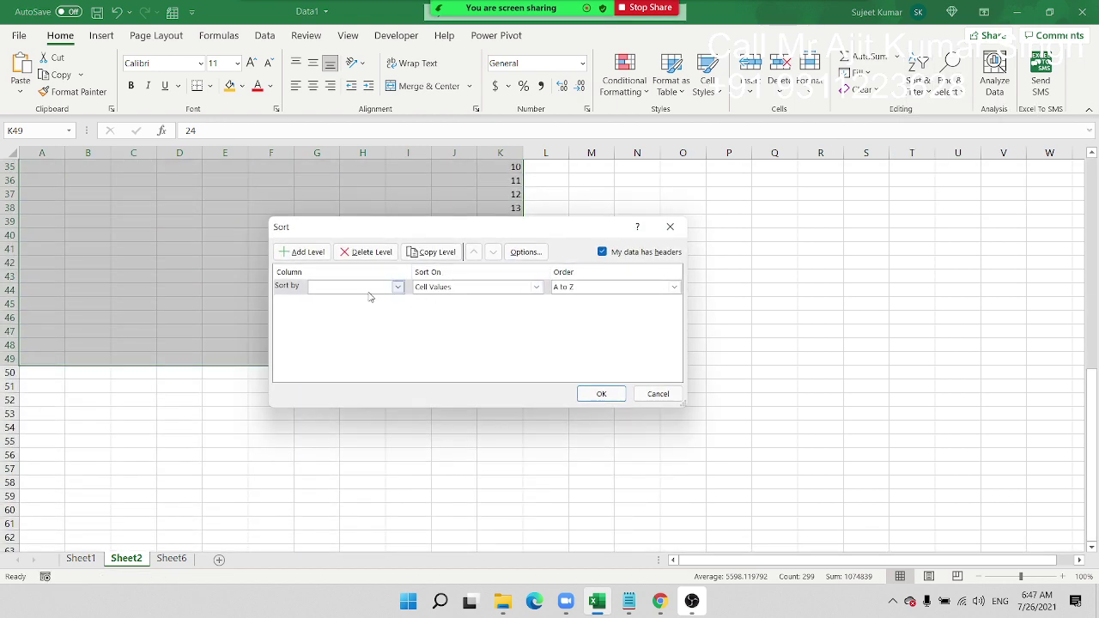
pyautogui.click(370, 289)
pyautogui.click(324, 399)
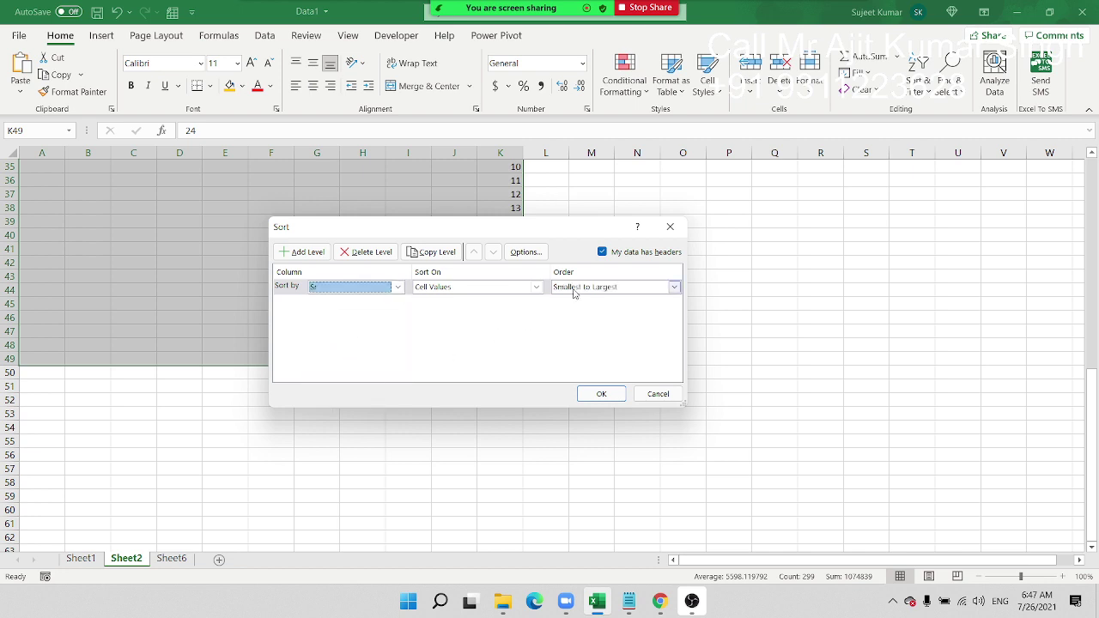
pyautogui.click(599, 395)
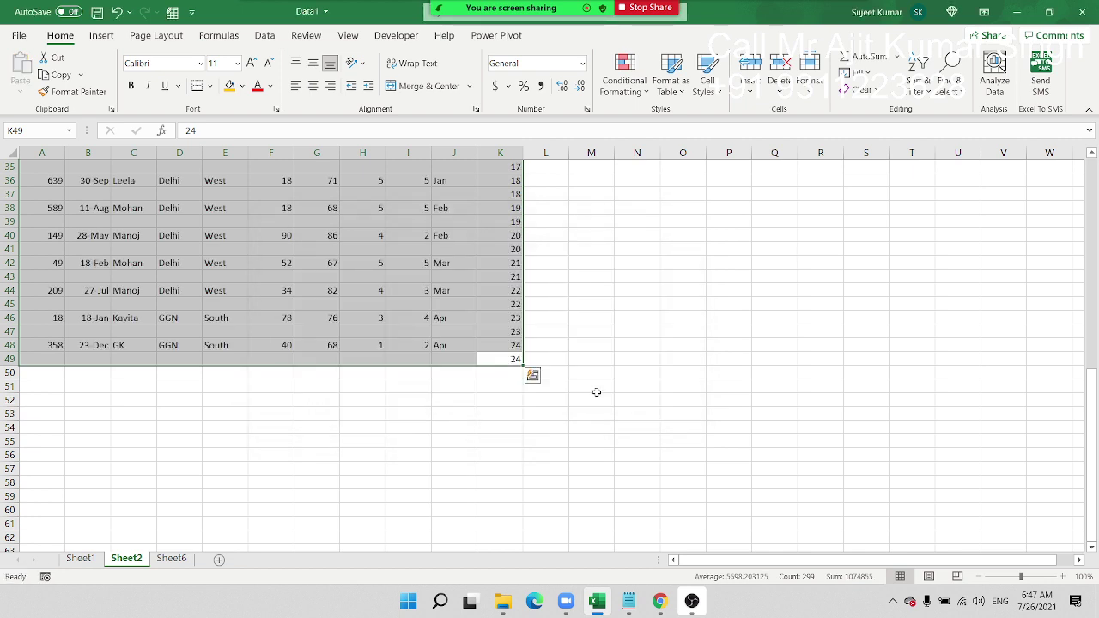
pyautogui.scroll(6, 596, 382)
pyautogui.scroll(6, 596, 391)
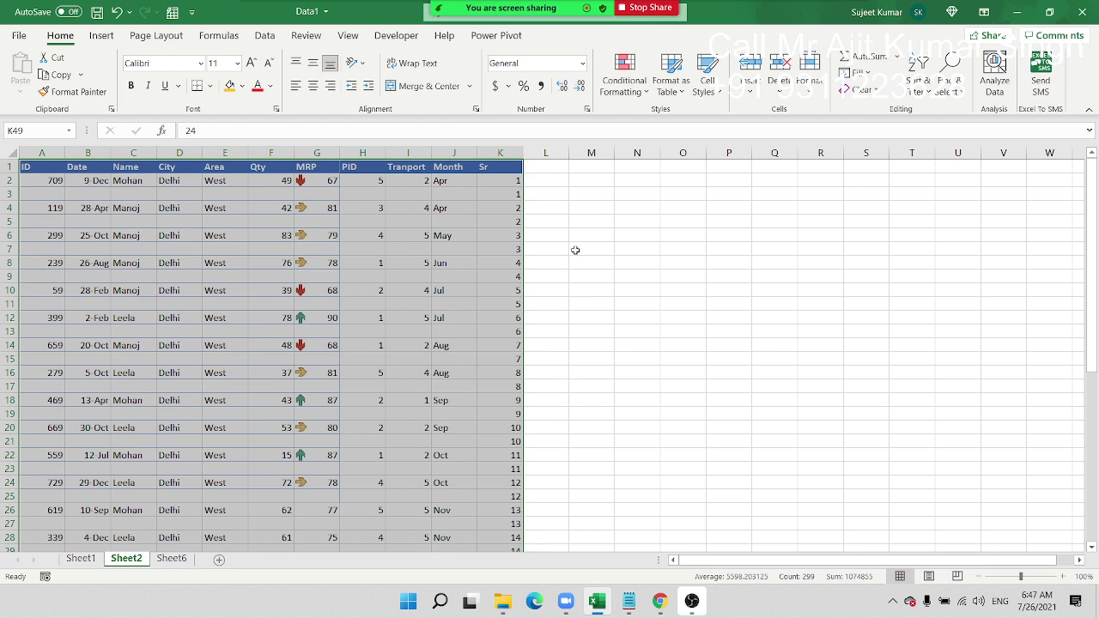
pyautogui.click(500, 153)
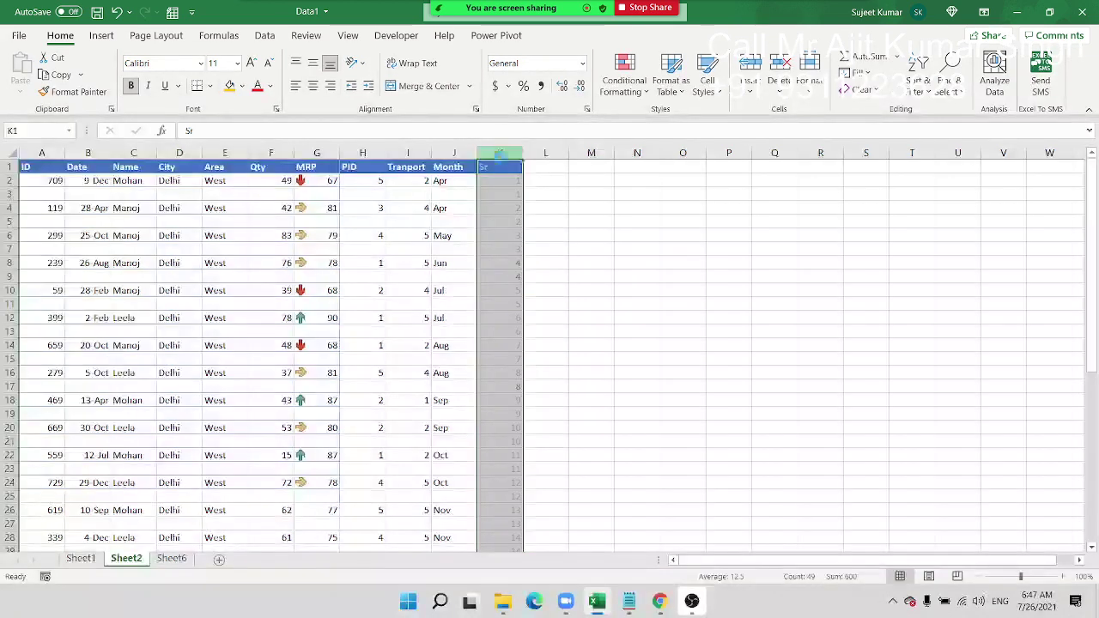
# Step: Delete the Sr values in column K and select the table range A1:J48
pyautogui.press('Delete')
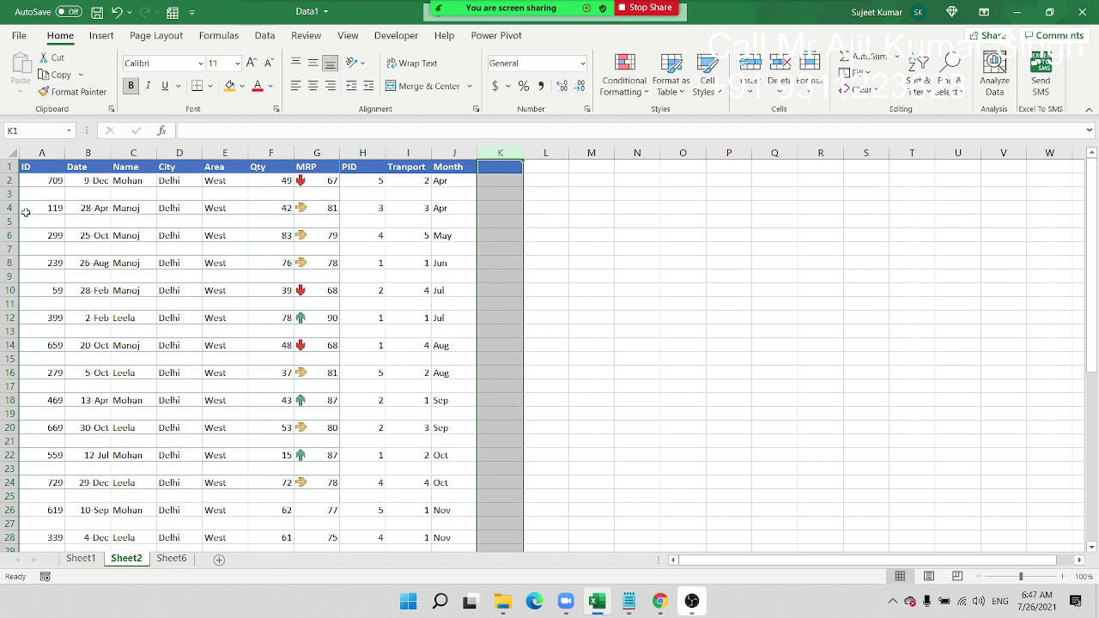
pyautogui.click(75, 206)
pyautogui.moveTo(26, 167)
pyautogui.mouseDown()
pyautogui.moveTo(482, 482)
pyautogui.moveTo(448, 545)
pyautogui.mouseUp()
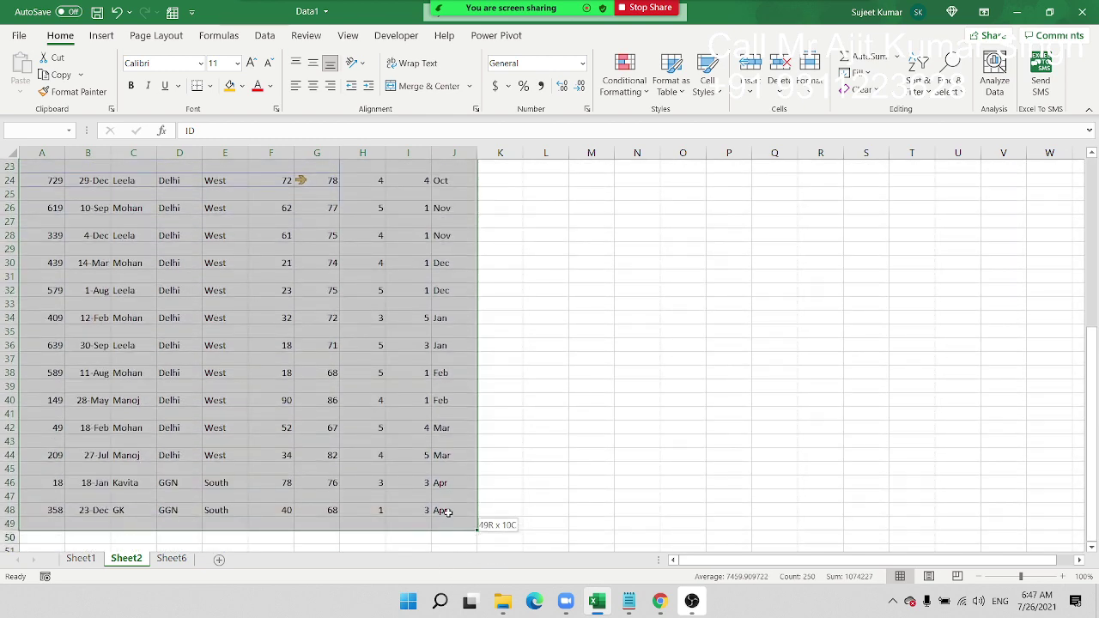
pyautogui.moveTo(448, 545); pyautogui.dragTo(440, 483)
pyautogui.scroll(7, 440, 483)
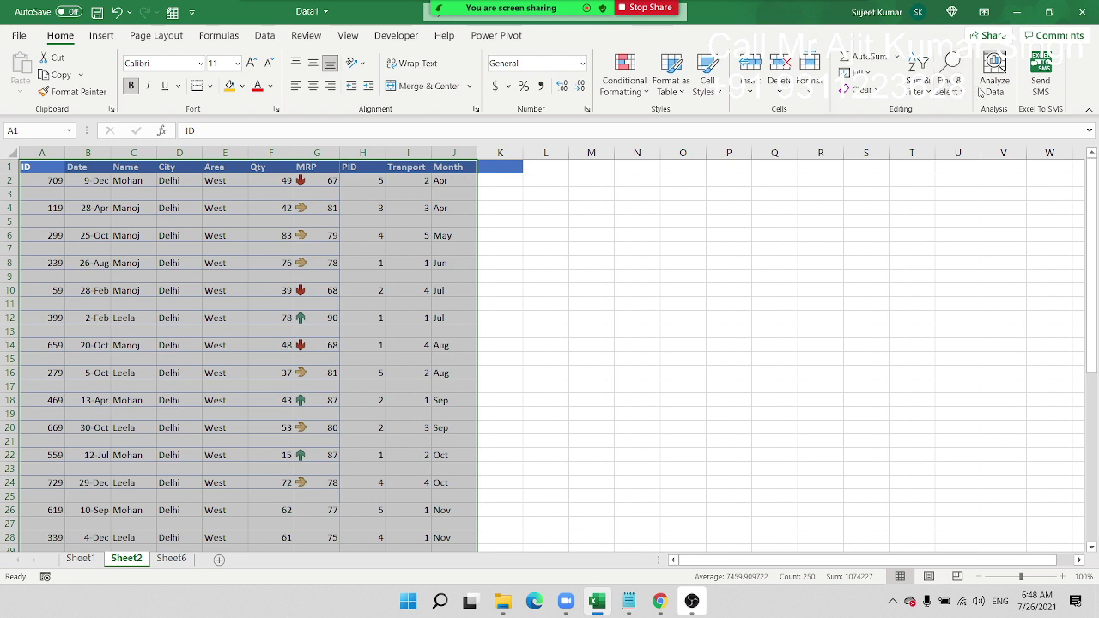
# Step: Custom-sort the Sheet2 rows by ID, smallest to largest, and scroll through the result
pyautogui.click(925, 96)
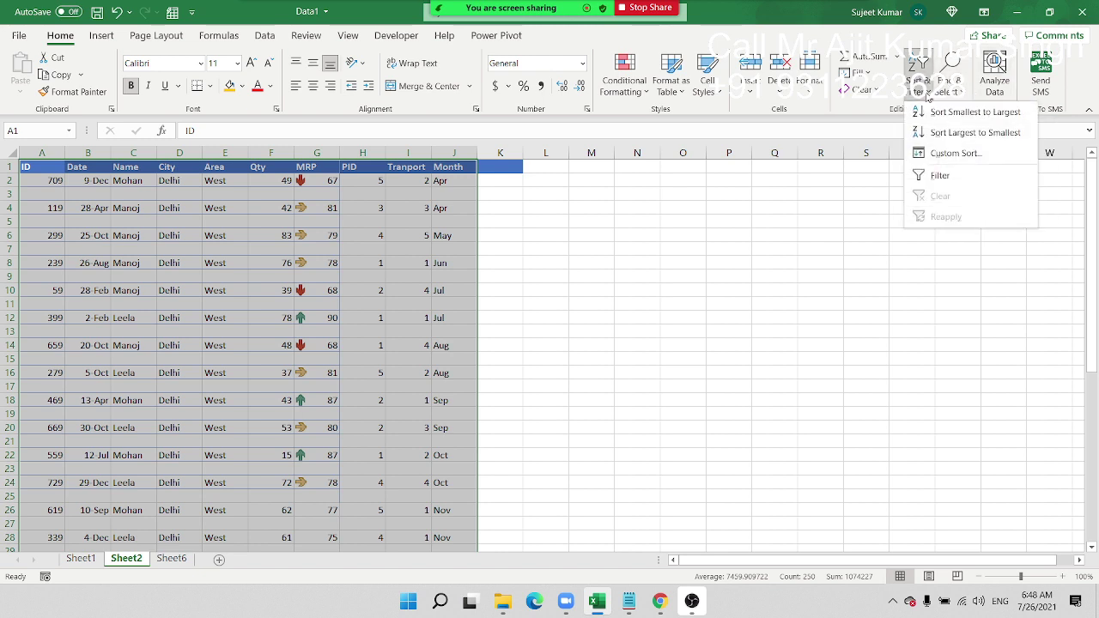
pyautogui.click(934, 154)
pyautogui.click(316, 287)
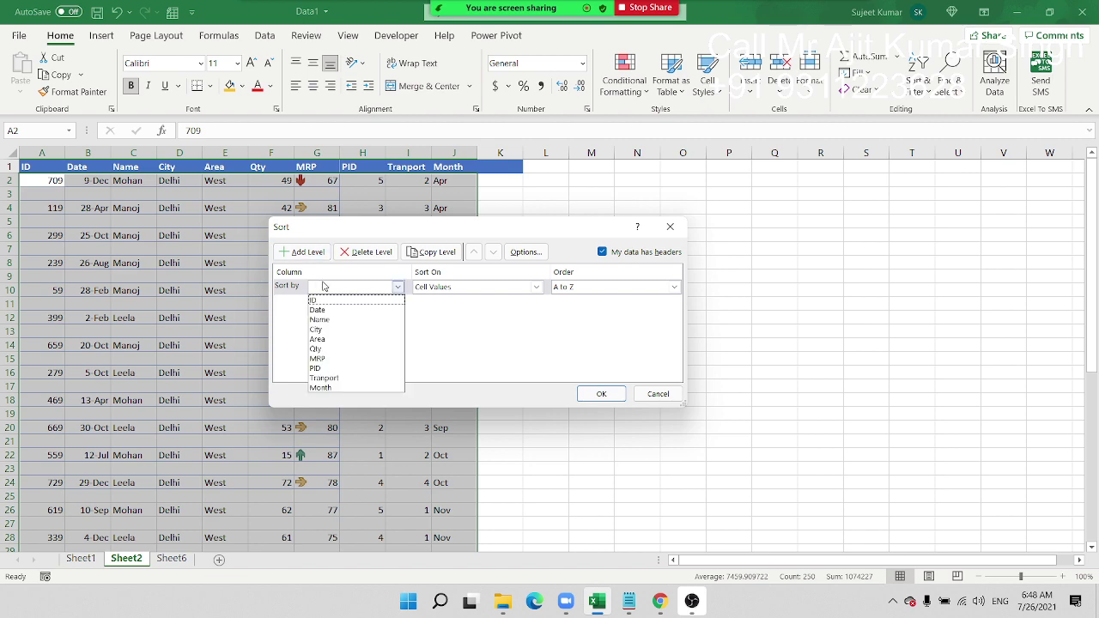
pyautogui.click(313, 301)
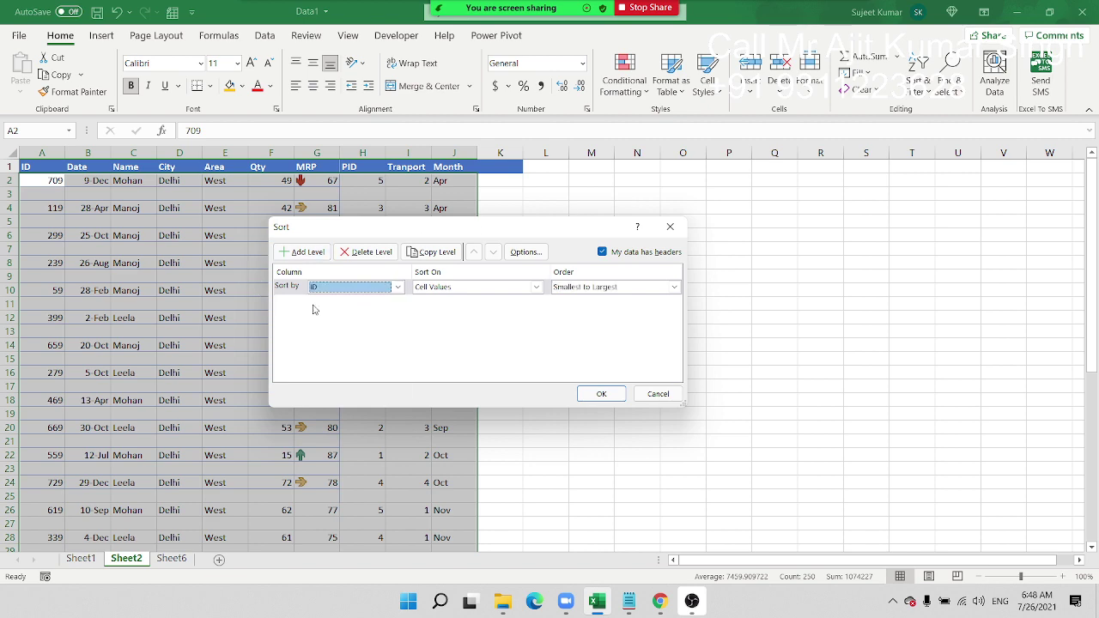
pyautogui.click(598, 393)
pyautogui.scroll(-4, 128, 331)
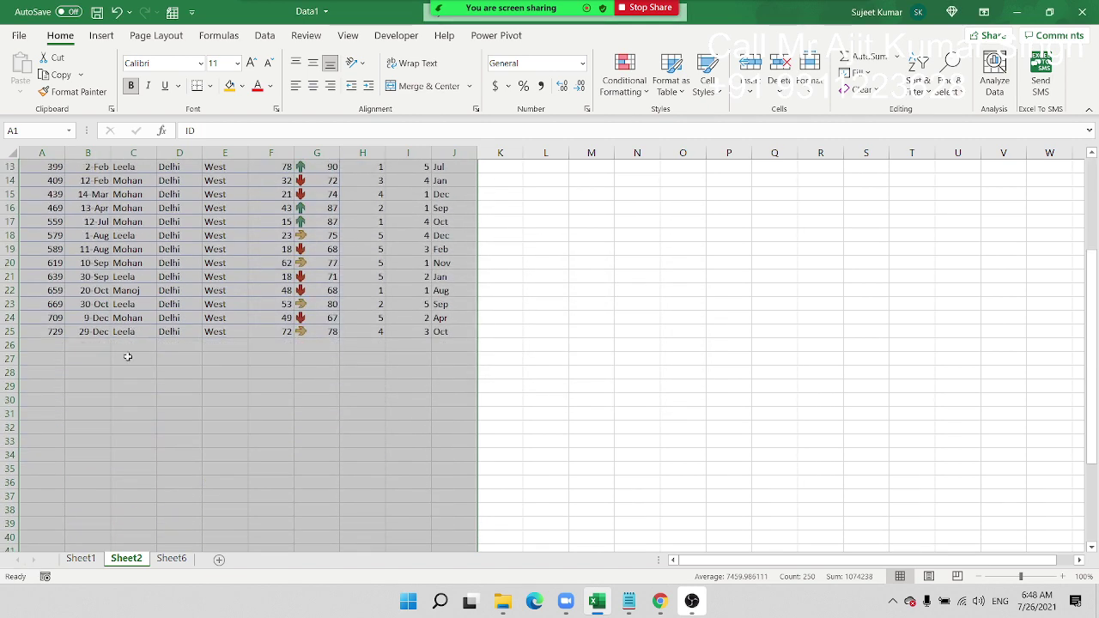
pyautogui.scroll(-4, 105, 367)
pyautogui.scroll(5, 104, 367)
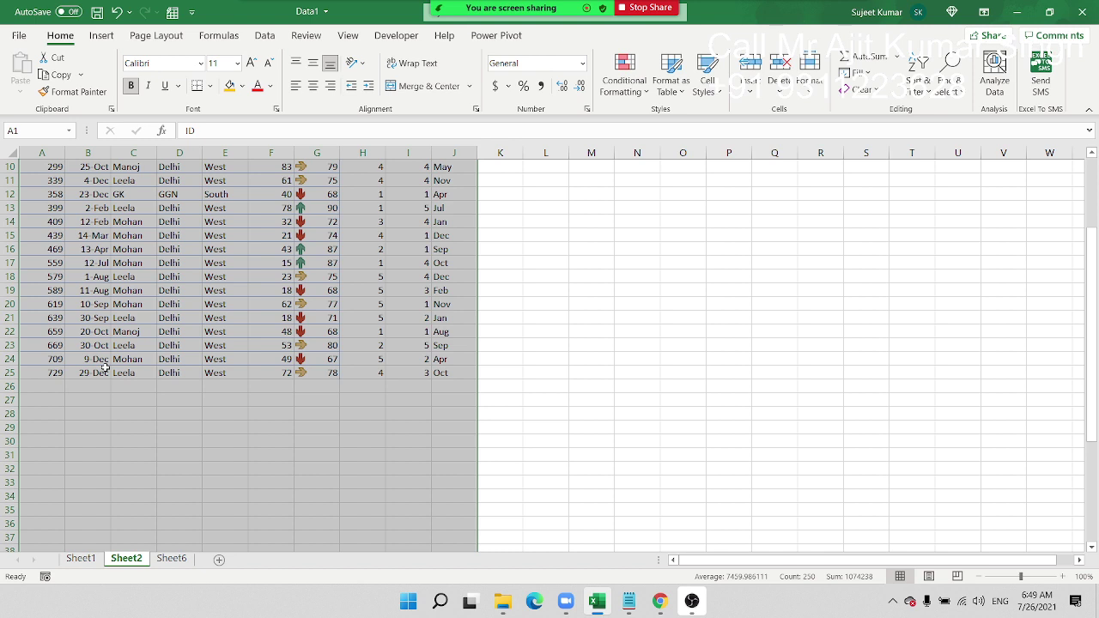
pyautogui.scroll(1, 104, 368)
pyautogui.scroll(2, 104, 367)
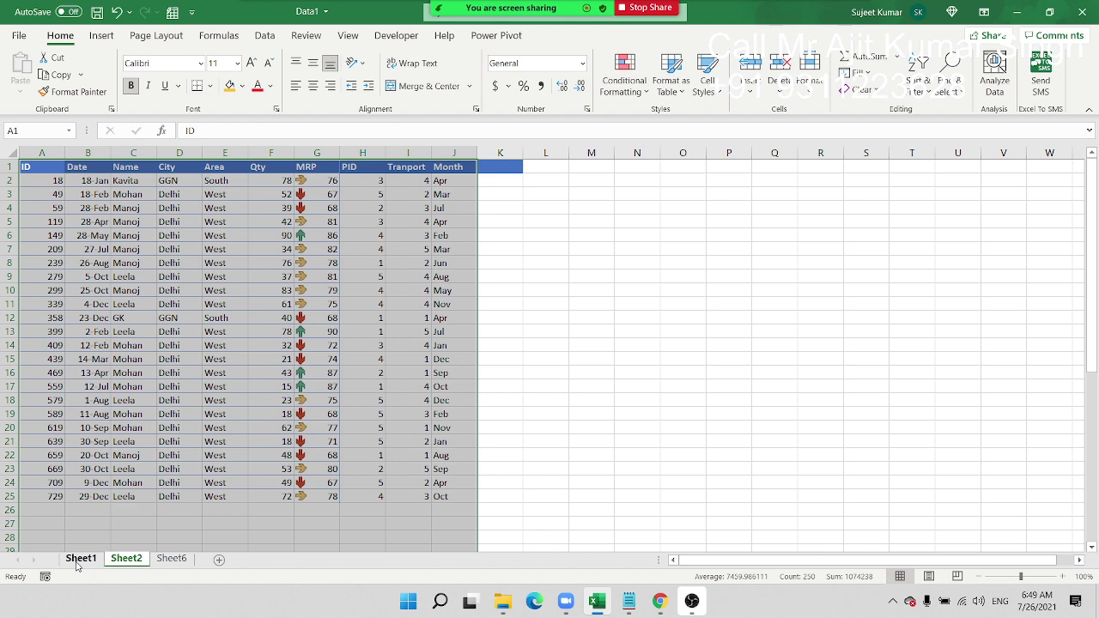
# Step: On Sheet2, enter the header Sr in cell K1
pyautogui.click(126, 559)
pyautogui.click(464, 231)
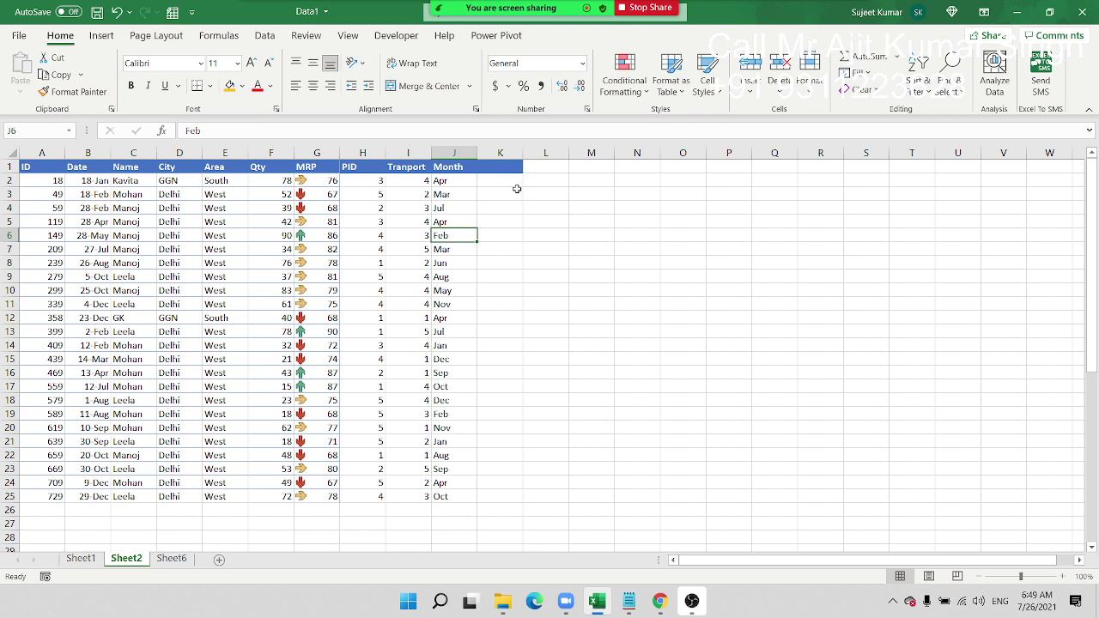
pyautogui.click(507, 171)
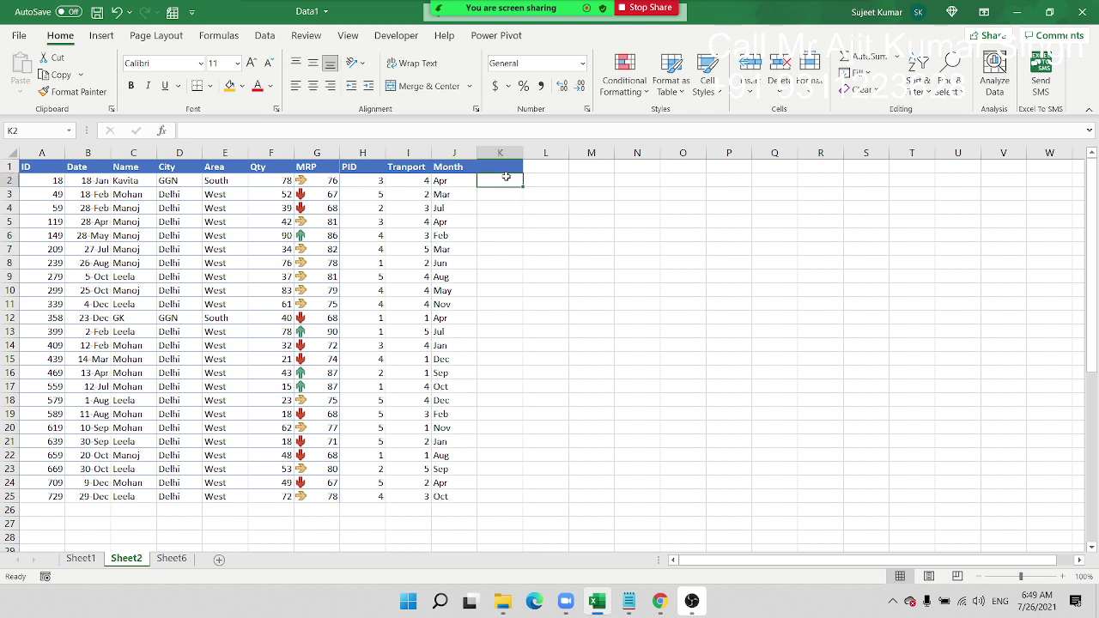
pyautogui.write('Sr')
pyautogui.press('Return')
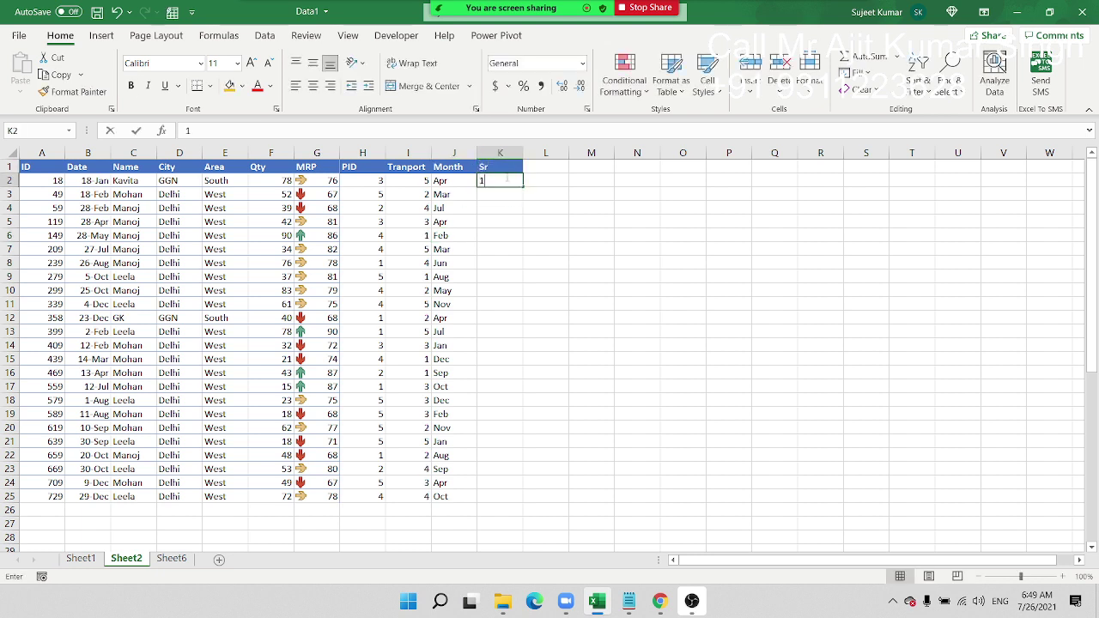
# Step: Fill the Sr column K with serial numbers 1 to 24 from 1 and 2
pyautogui.write('1')
pyautogui.press('Return')
pyautogui.write('2')
pyautogui.press('Return')
pyautogui.moveTo(507, 176); pyautogui.dragTo(522, 505)
pyautogui.click(525, 206)
# Step: Copy the 1–24 serials and paste two more runs below, at K26 and K50
pyautogui.hotkey('ctrl', 'c')
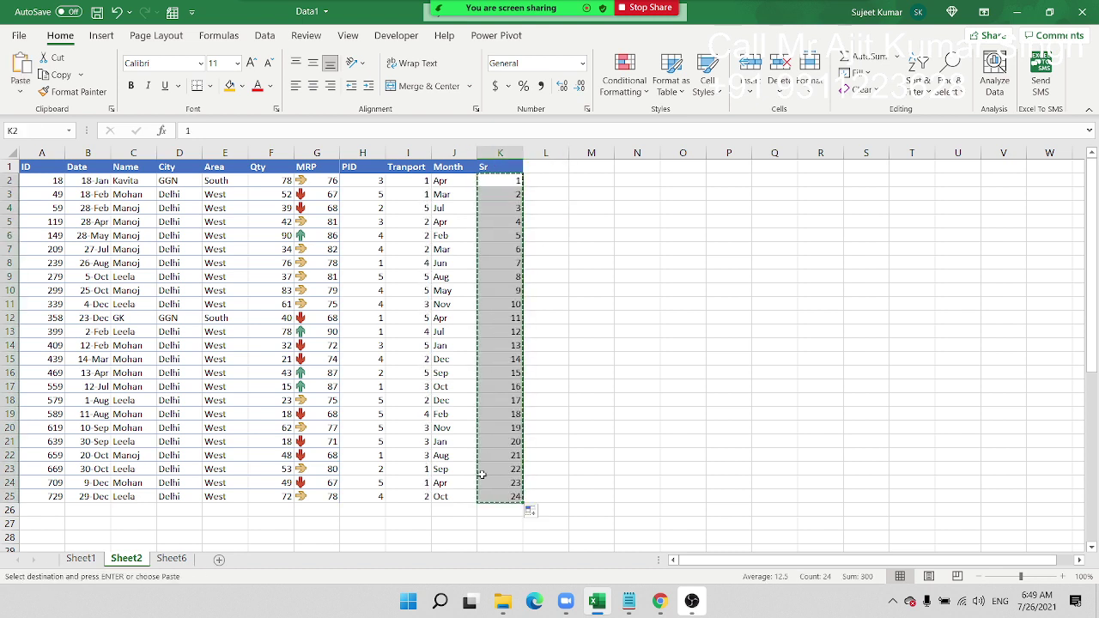
pyautogui.click(499, 512)
pyautogui.hotkey('ctrl', 'v')
pyautogui.scroll(-7, 499, 515)
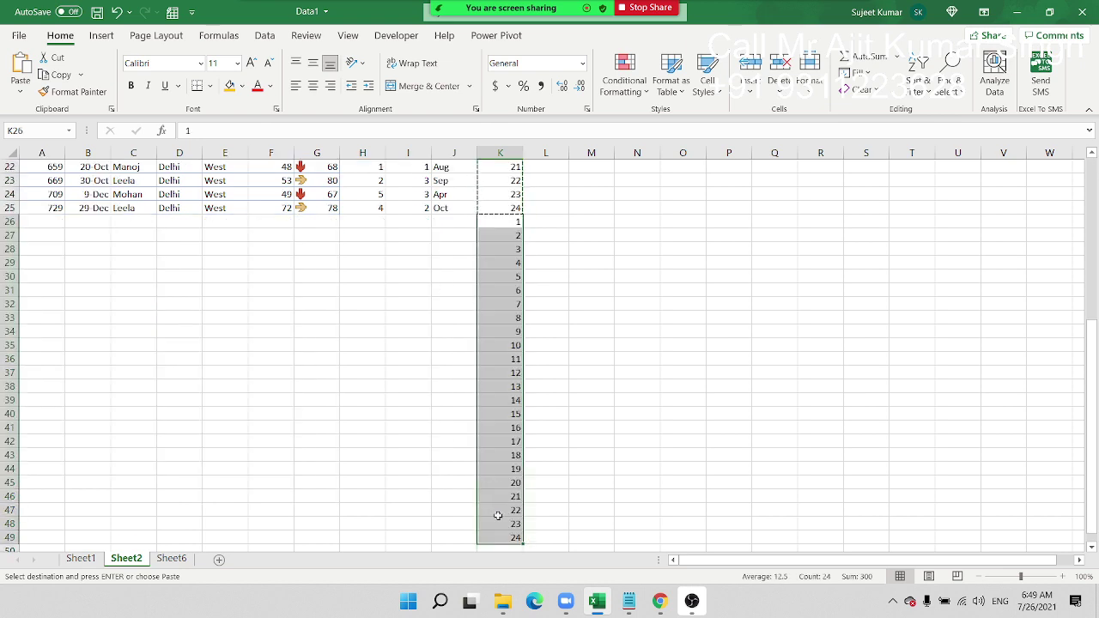
pyautogui.scroll(-3, 502, 489)
pyautogui.click(512, 430)
pyautogui.hotkey('ctrl', 'v')
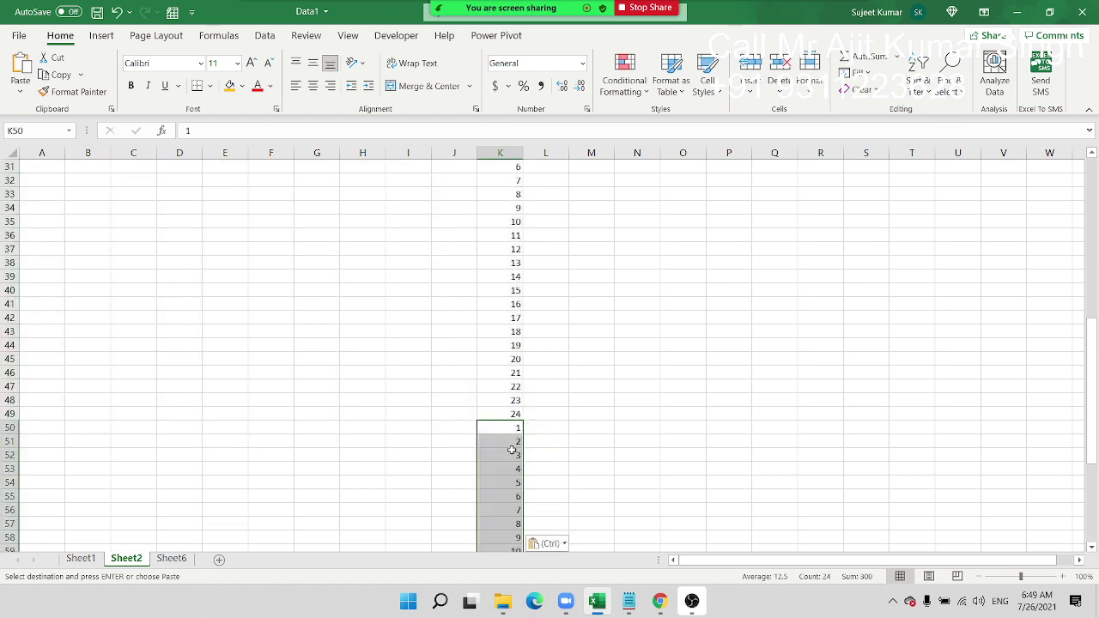
pyautogui.scroll(-4, 509, 449)
pyautogui.scroll(-3, 512, 495)
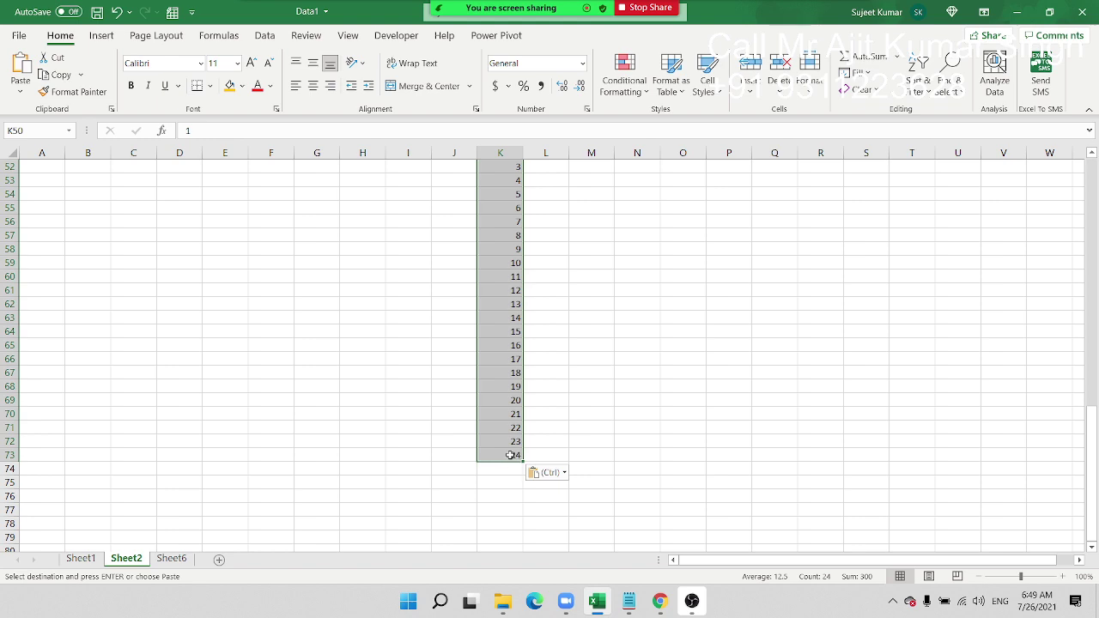
# Step: Select A1:K73 and custom-sort it by Sr in ascending order
pyautogui.click(512, 455)
pyautogui.hotkey('ctrl', 'shift', 'Left')
pyautogui.hotkey('ctrl', 'shift', 'Up')
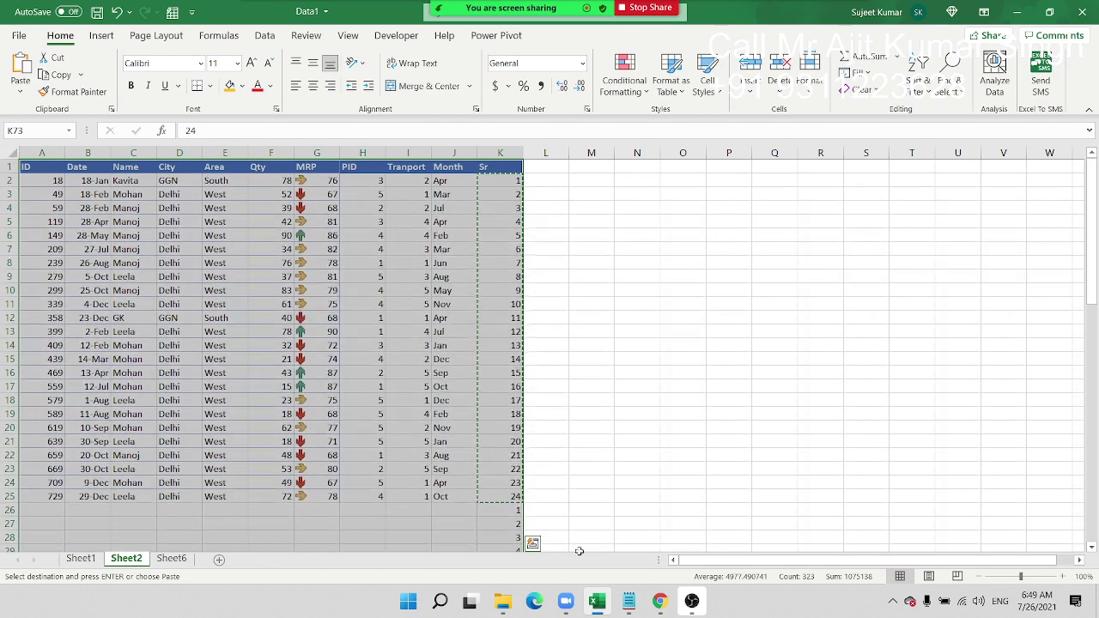
pyautogui.click(927, 85)
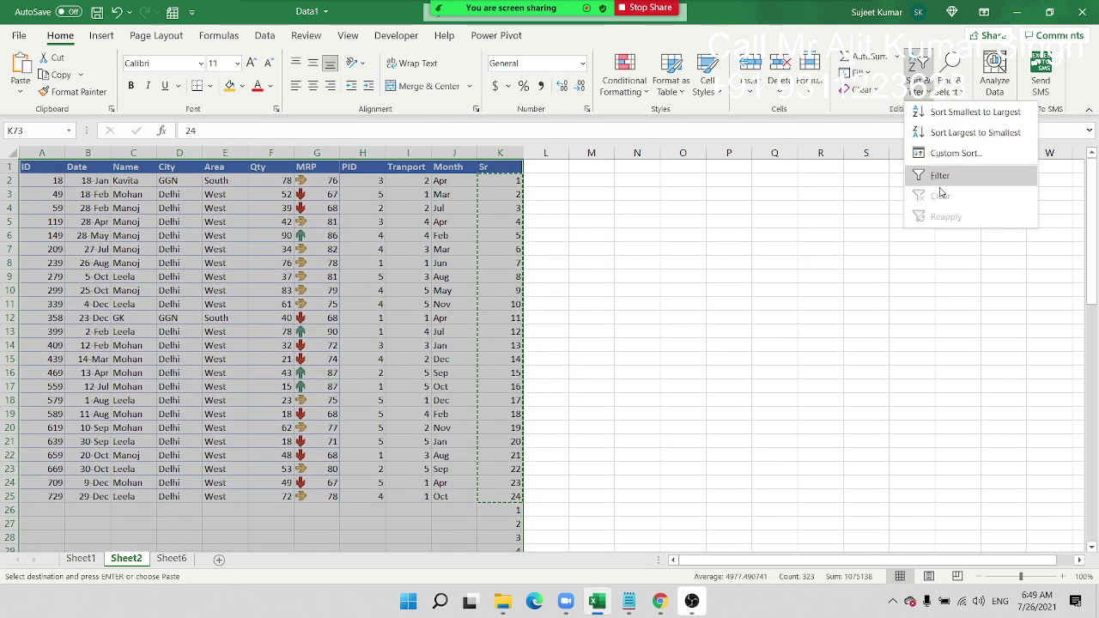
pyautogui.click(959, 153)
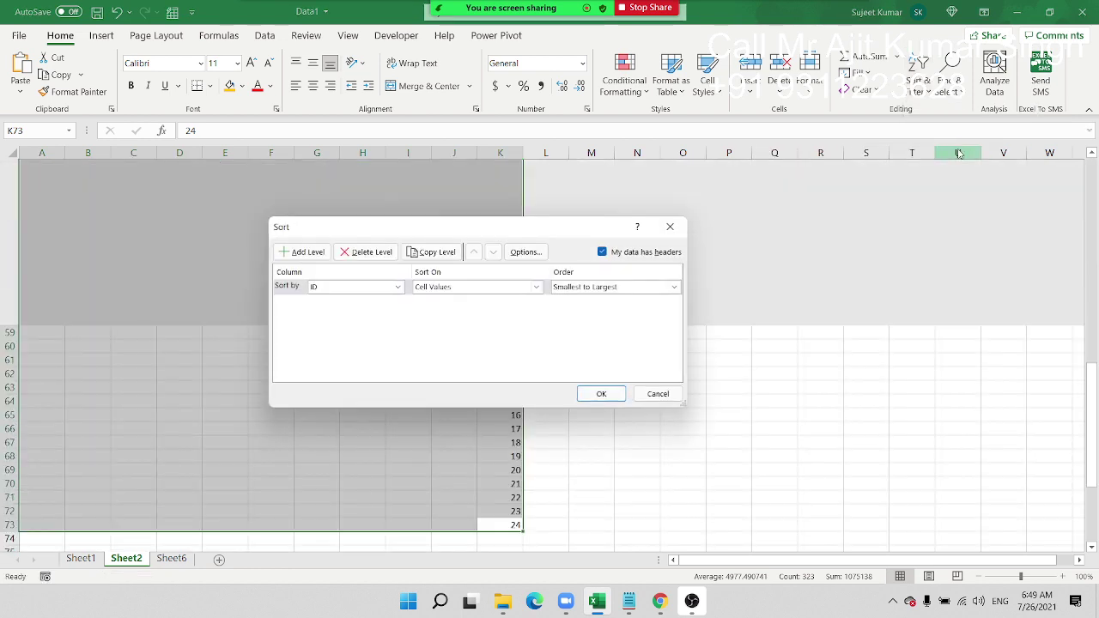
pyautogui.click(360, 292)
pyautogui.click(352, 397)
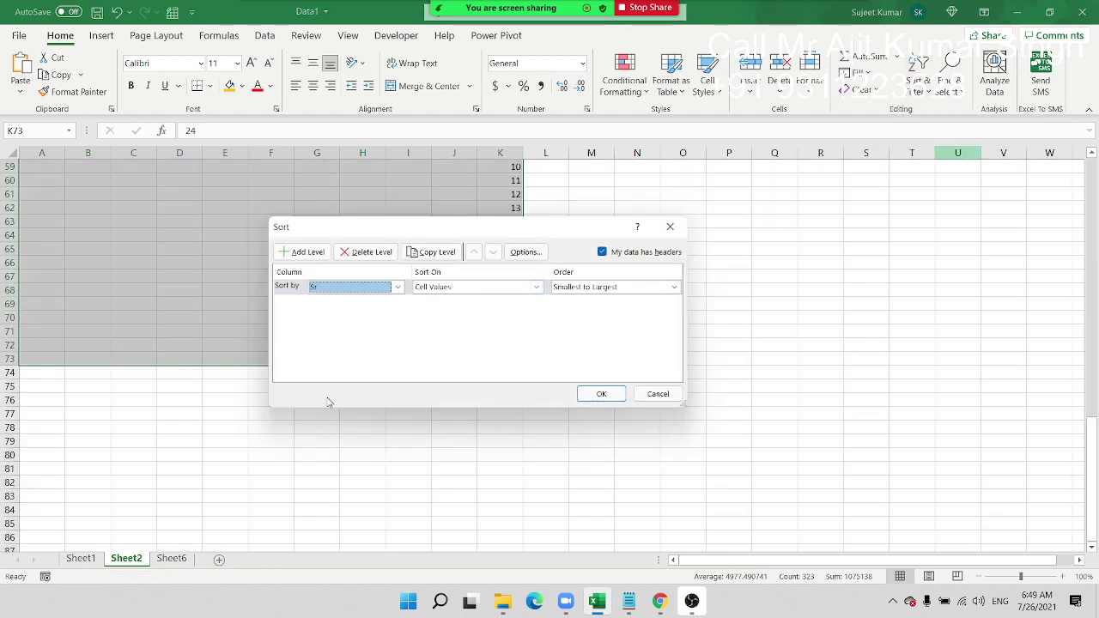
pyautogui.click(601, 394)
pyautogui.scroll(5, 723, 250)
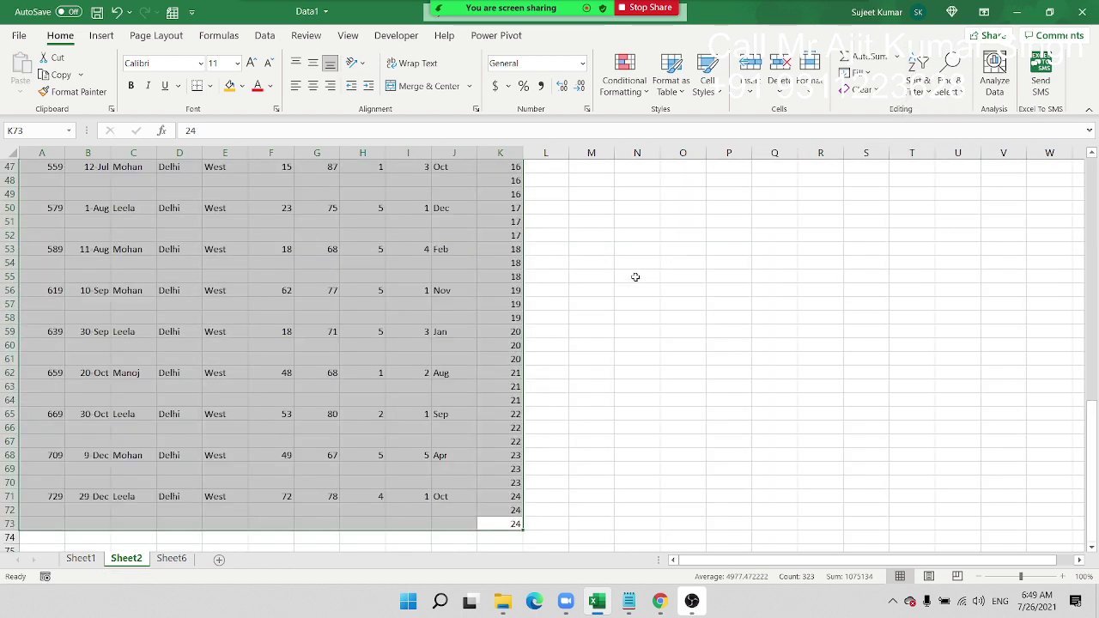
pyautogui.scroll(9, 635, 276)
pyautogui.scroll(5, 635, 276)
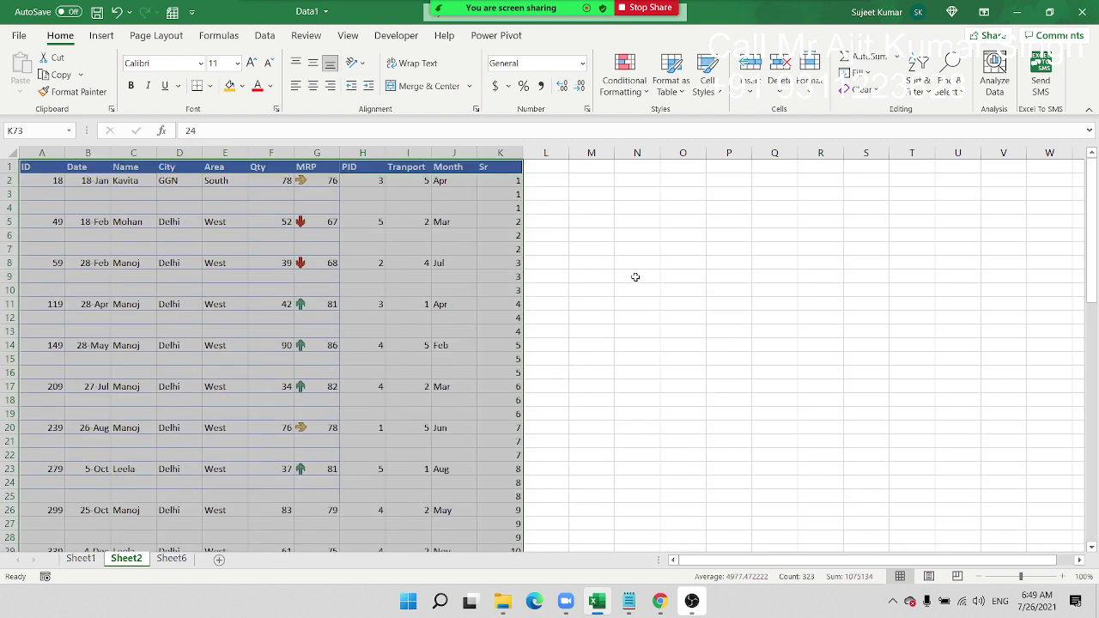
# Step: Clear the old serial numbers from the Sr column below its header
pyautogui.scroll(-19, 635, 277)
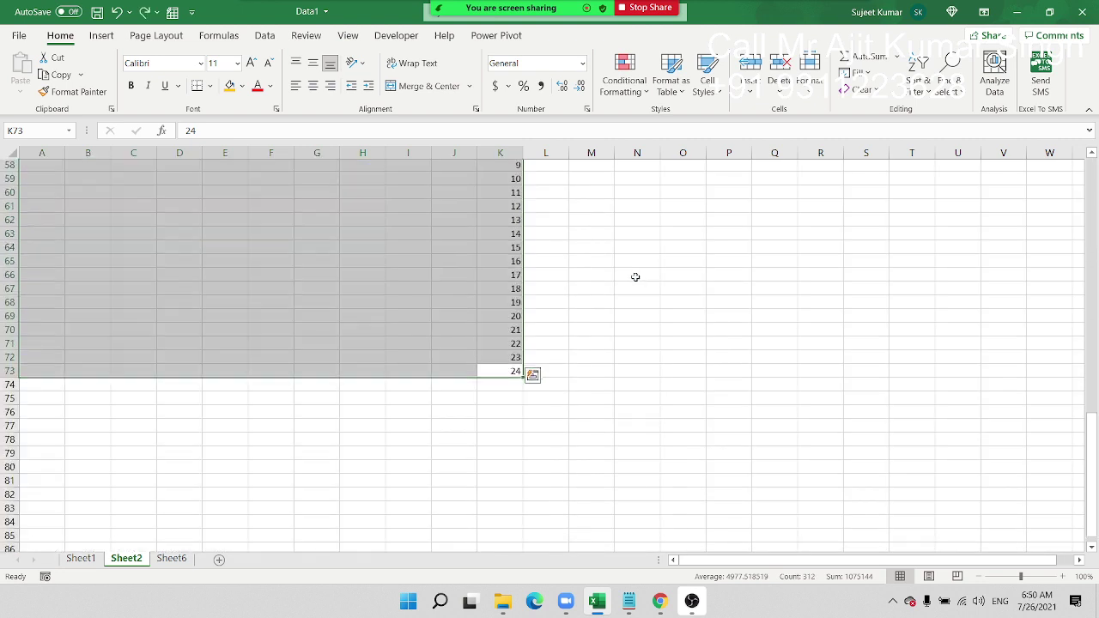
pyautogui.scroll(4, 549, 274)
pyautogui.scroll(5, 398, 245)
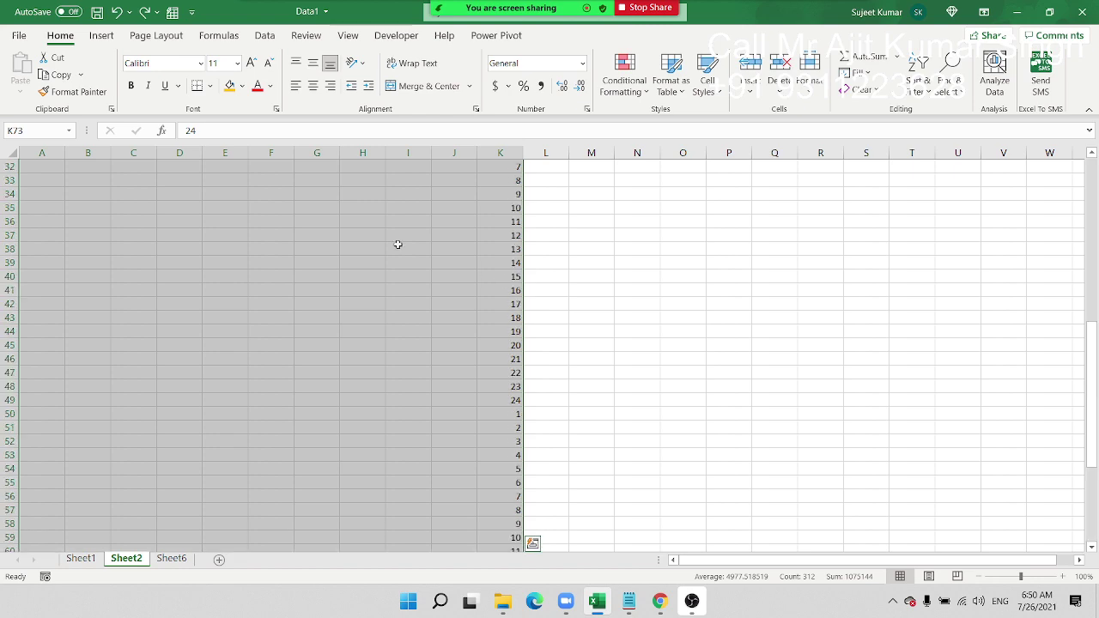
pyautogui.scroll(6, 397, 245)
pyautogui.click(397, 245)
pyautogui.hotkey('ctrl', 'Up')
pyautogui.press('Right')
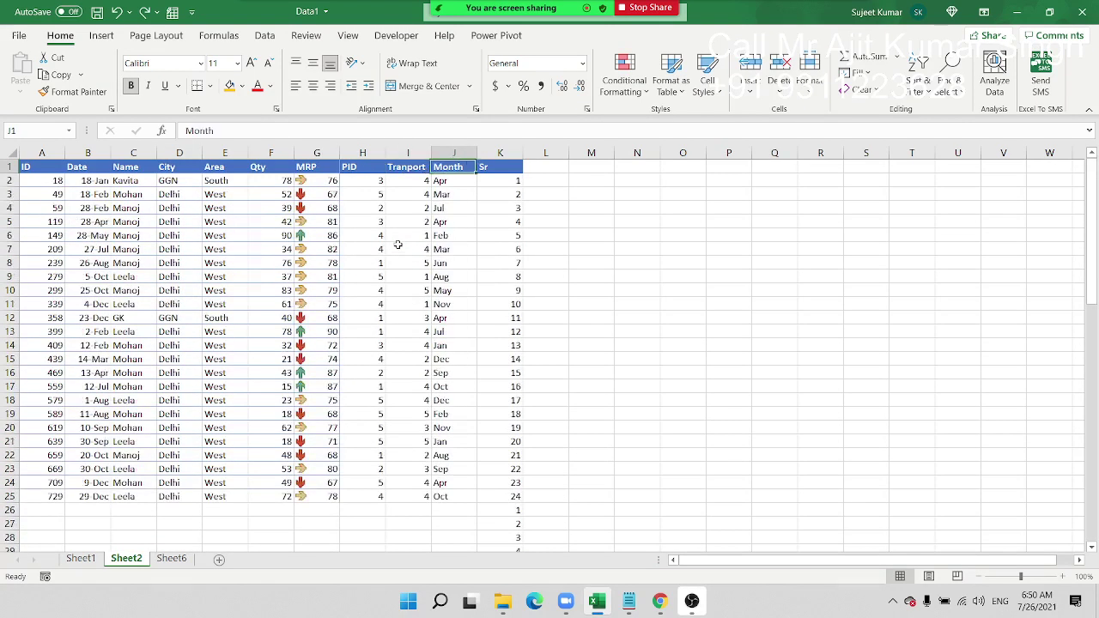
pyautogui.press('Right')
pyautogui.press('Down')
pyautogui.hotkey('ctrl', 'shift', 'Down')
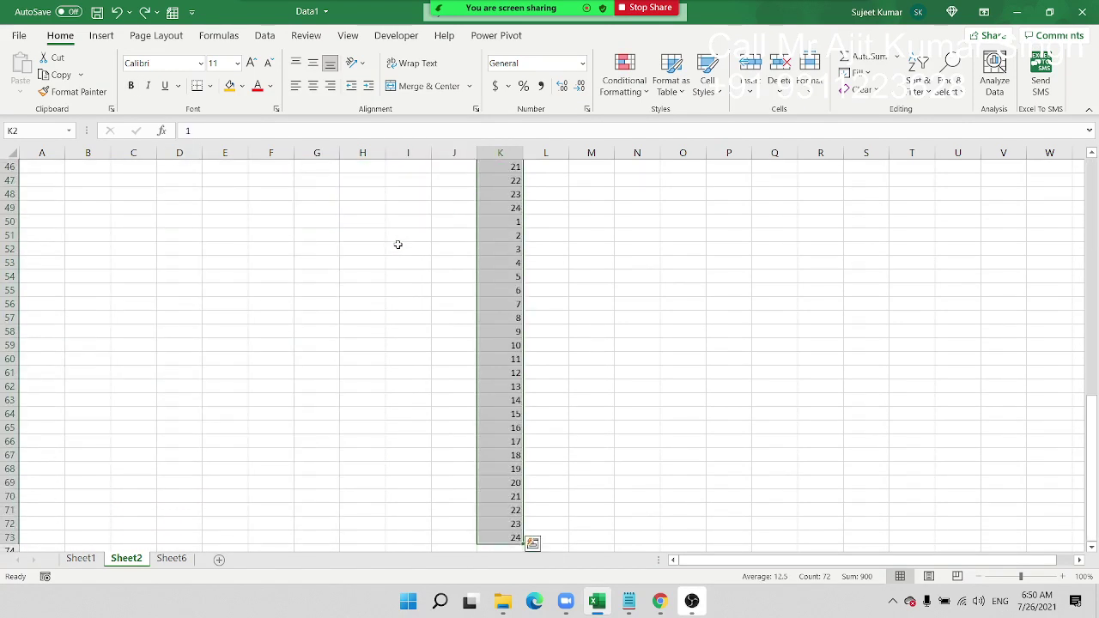
pyautogui.press('Delete')
pyautogui.hotkey('ctrl', 'Up')
pyautogui.press('Down')
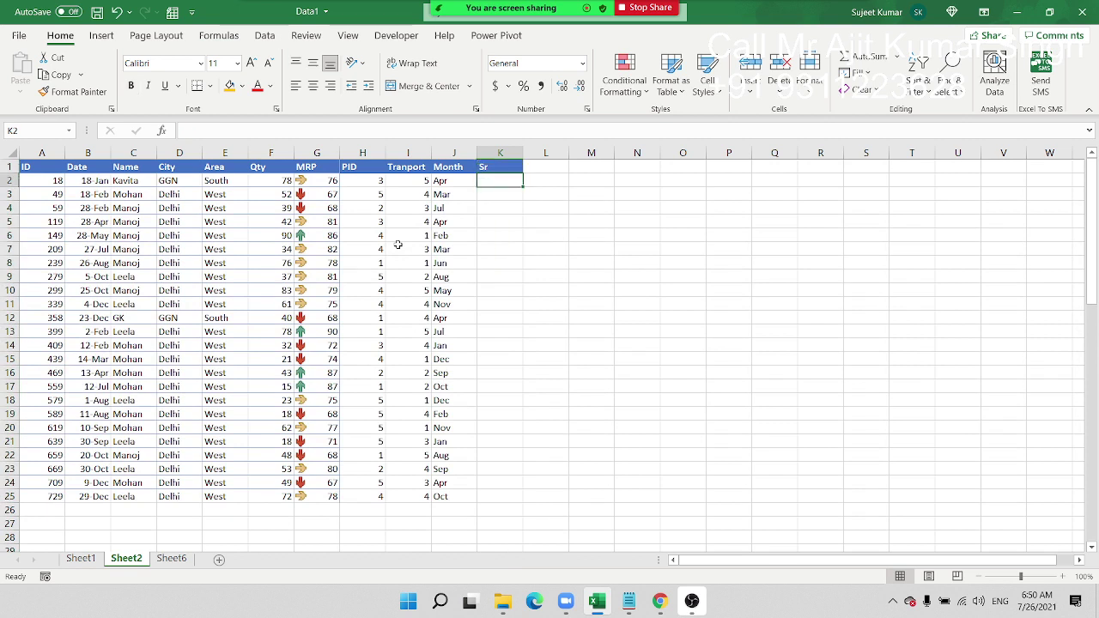
# Step: Enter 1 in the first two Sr cells, K2 and K3
pyautogui.write('1')
pyautogui.press('Return')
pyautogui.write('1')
pyautogui.press('Return')
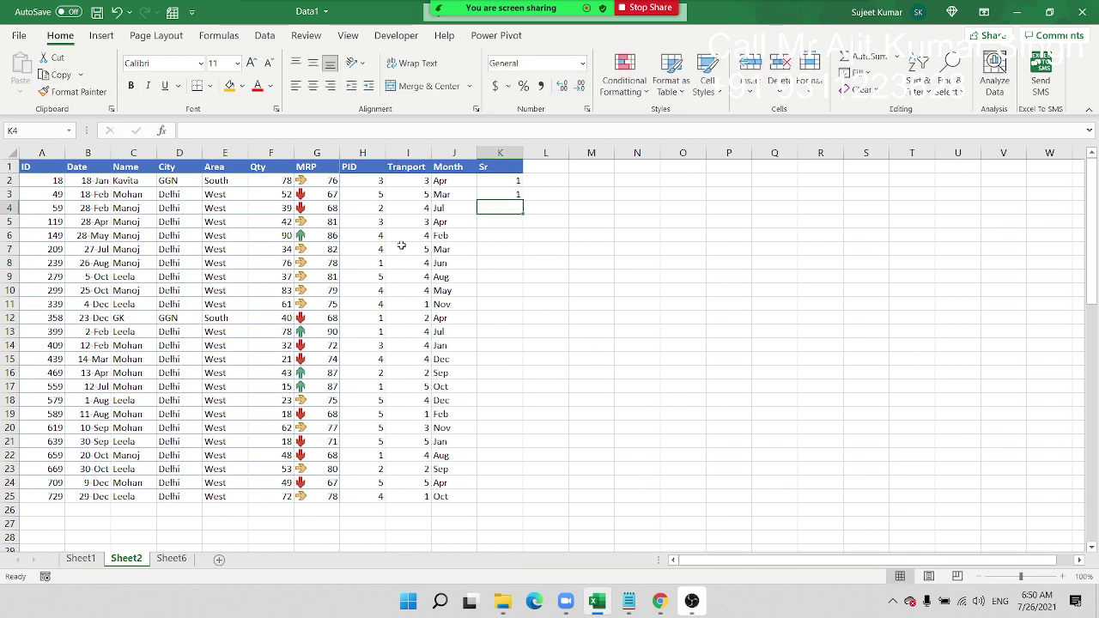
pyautogui.press('Up')
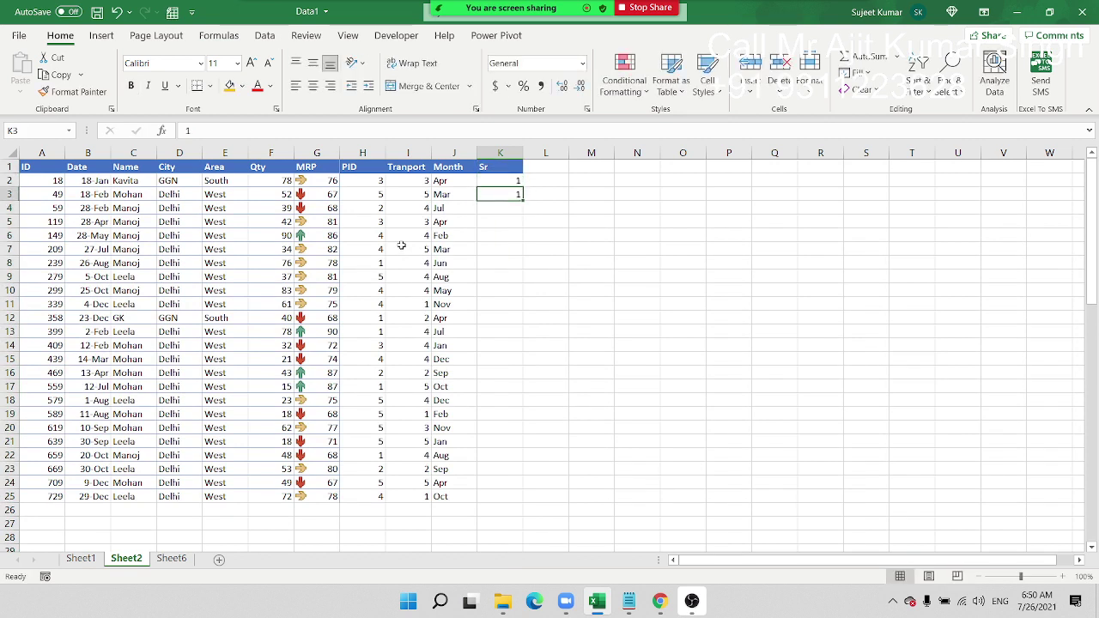
pyautogui.press('Down')
pyautogui.press('Up')
pyautogui.write('2')
pyautogui.press('Return')
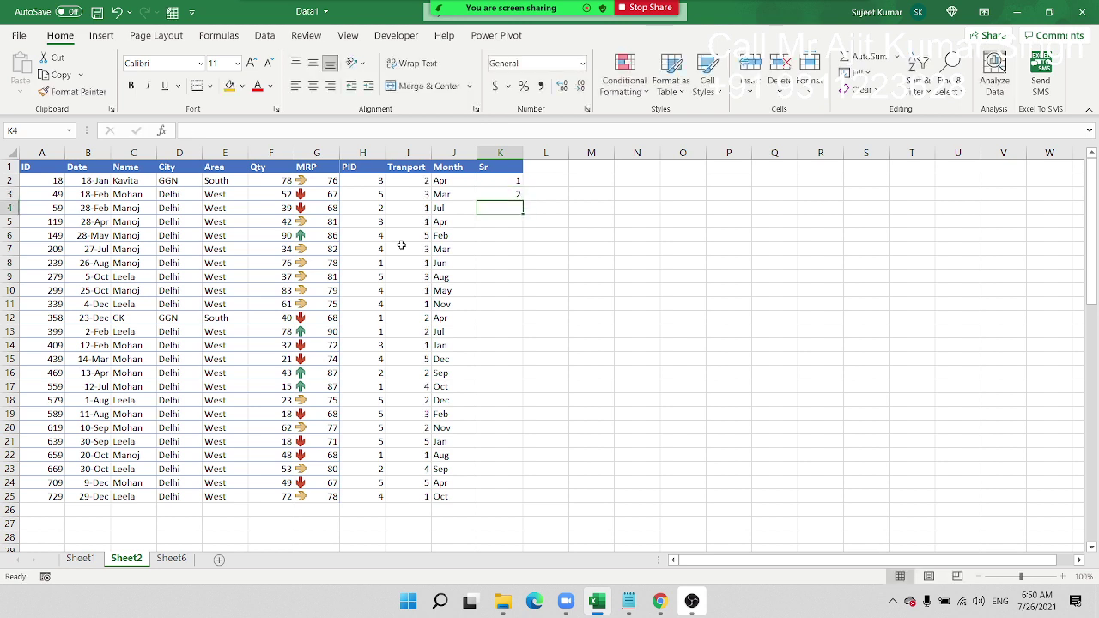
pyautogui.write('=')
pyautogui.press('Up')
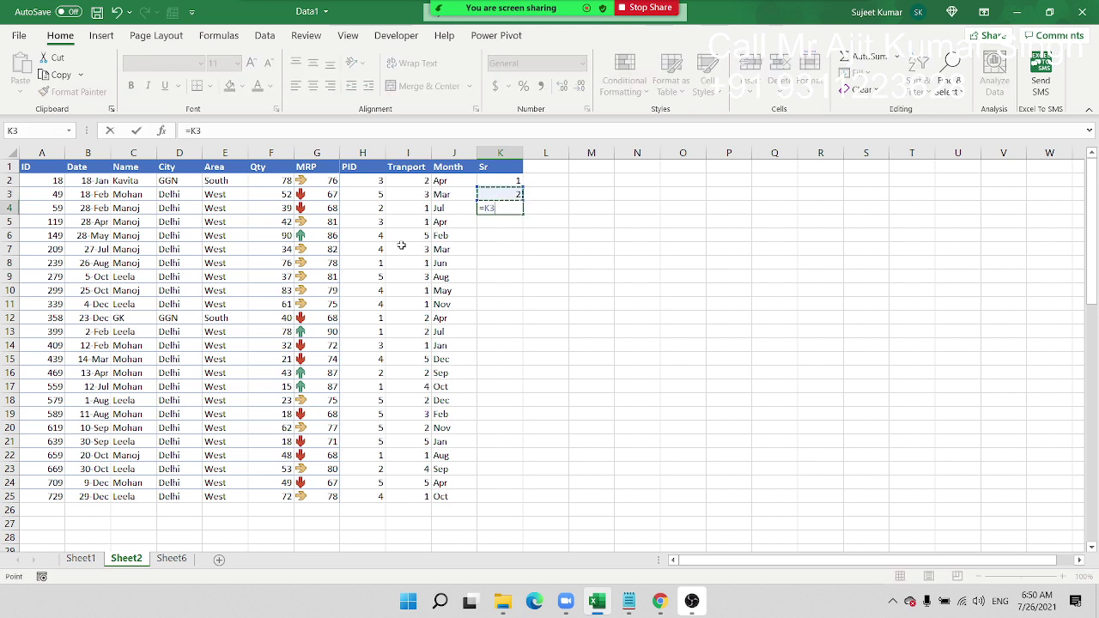
pyautogui.press('Up')
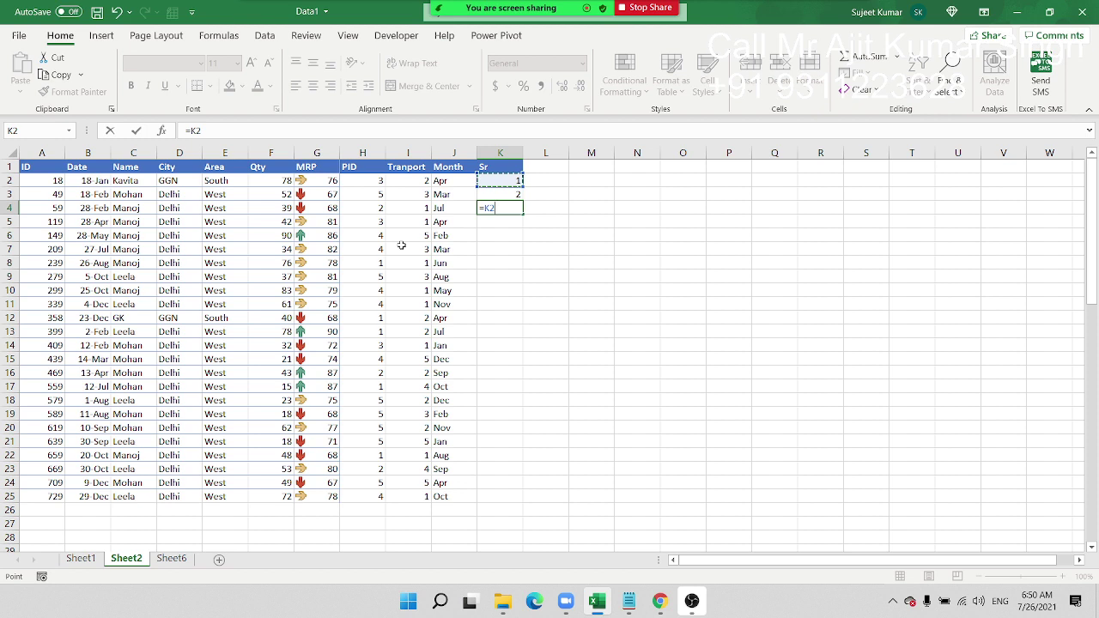
pyautogui.press('Escape')
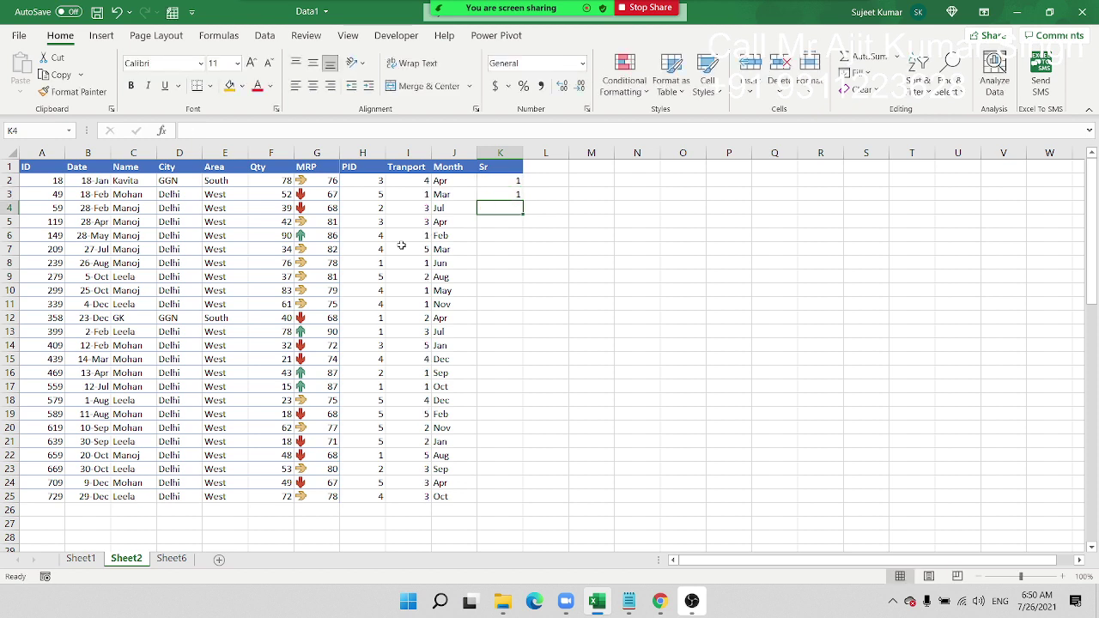
# Step: Enter =K2+1 in K4 and fill it down to row 25 for paired serials
pyautogui.write('=')
pyautogui.press('Up')
pyautogui.press('Up')
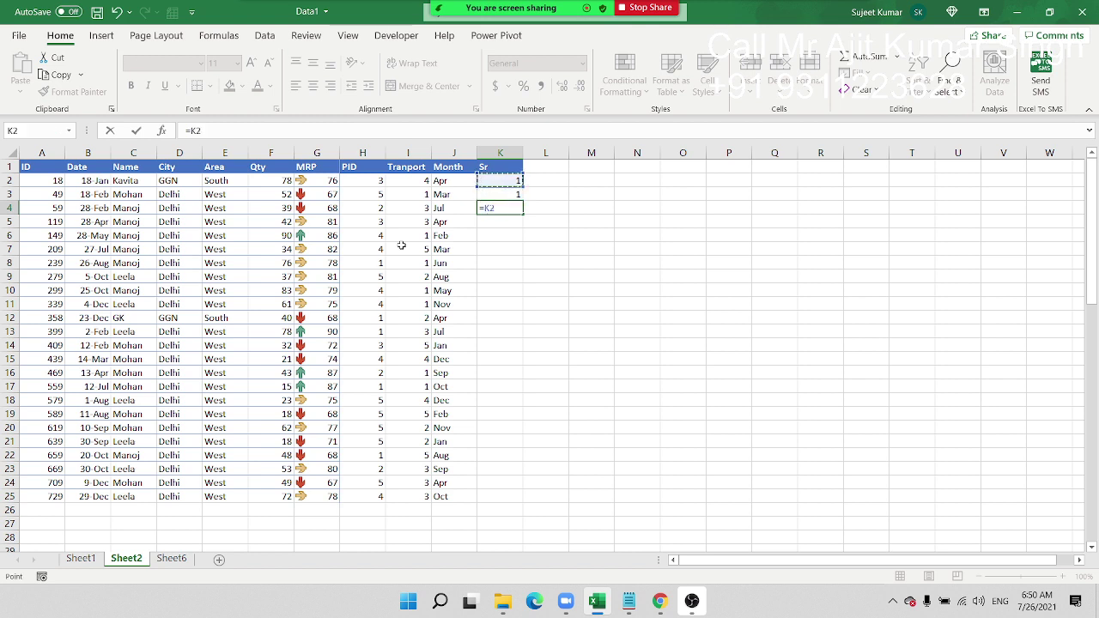
pyautogui.write('+1')
pyautogui.press('Return')
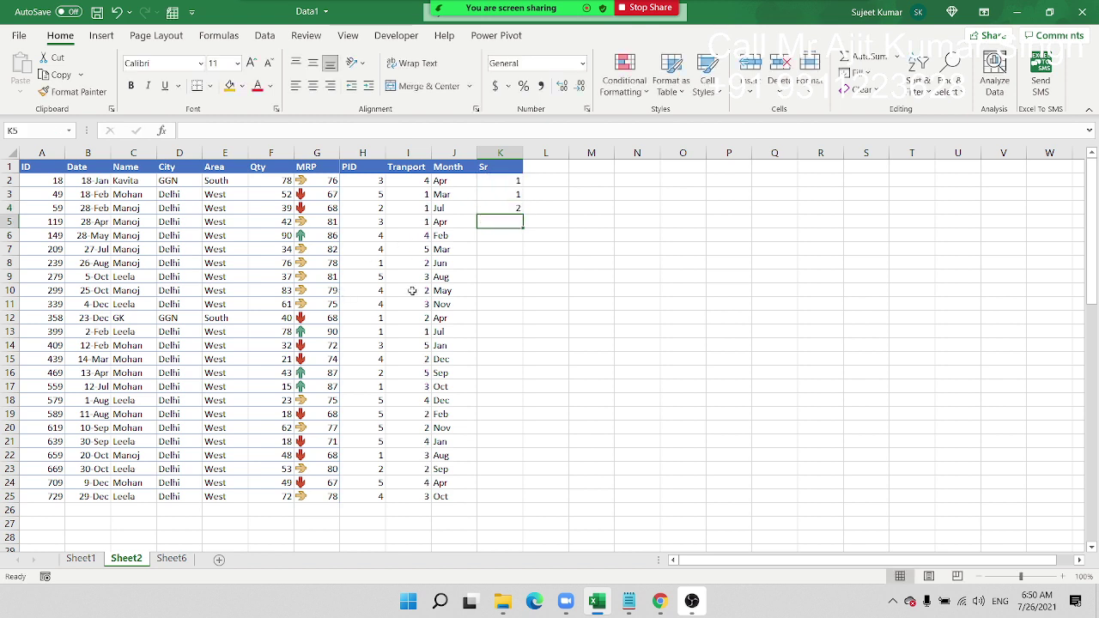
pyautogui.click(517, 209)
pyautogui.doubleClick(521, 211)
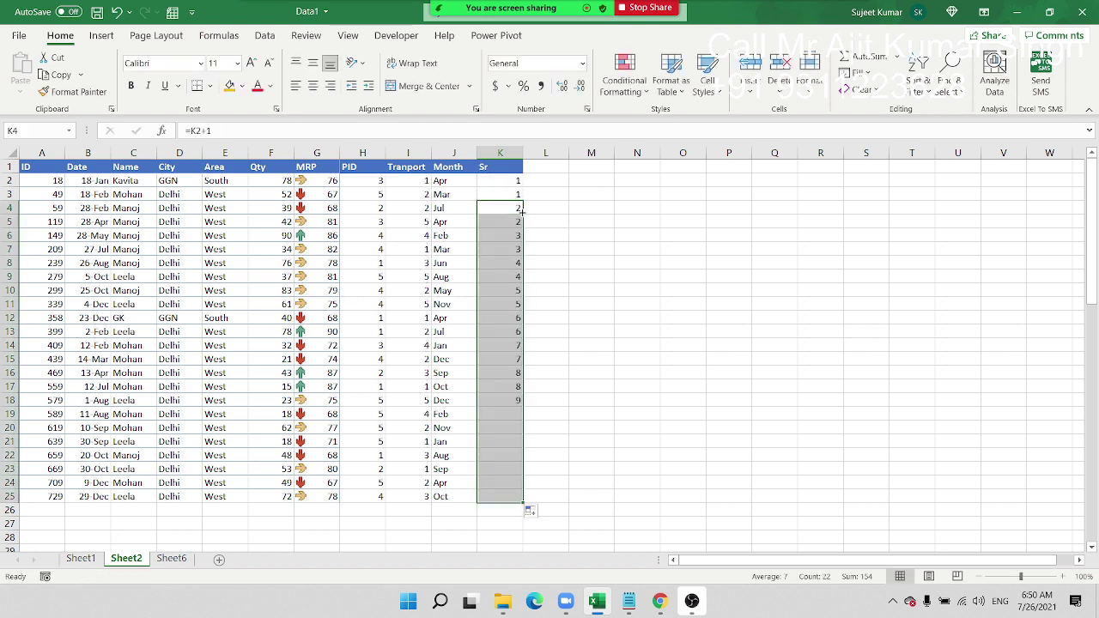
pyautogui.moveTo(508, 497); pyautogui.dragTo(501, 166)
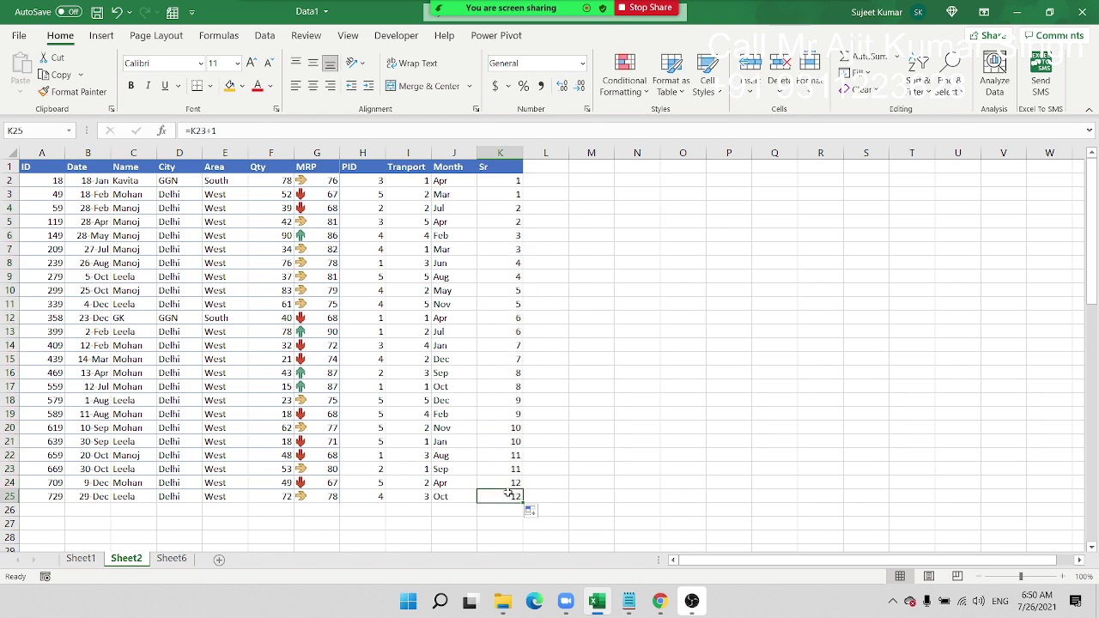
# Step: Enter 1 and 2 in K26 and K27 below the table
pyautogui.scroll(-2, 506, 219)
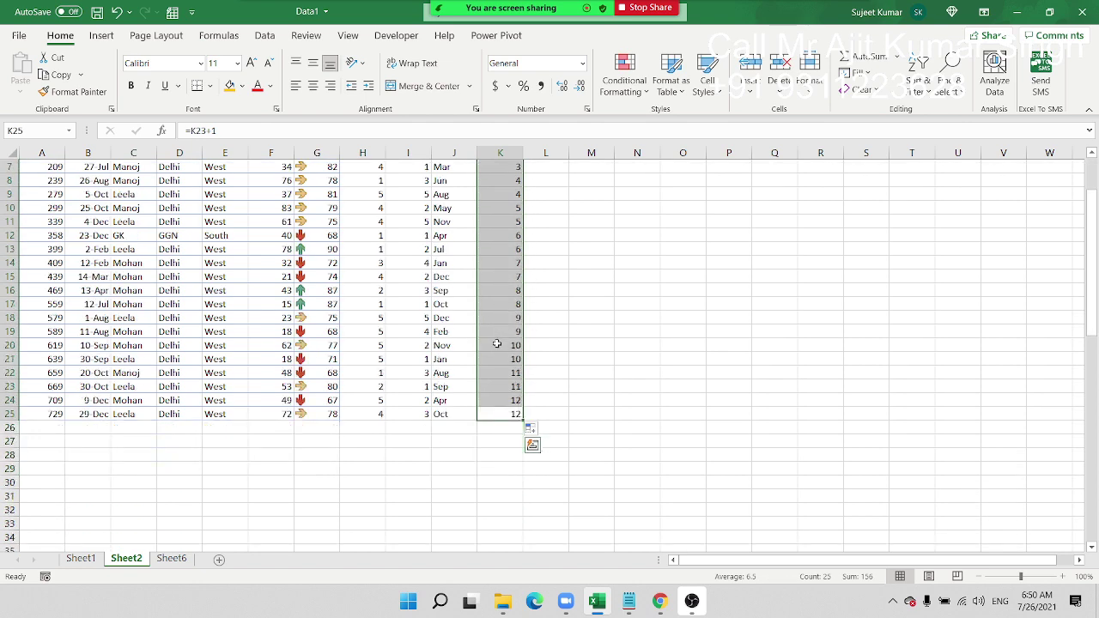
pyautogui.click(508, 429)
pyautogui.write('1')
pyautogui.press('Return')
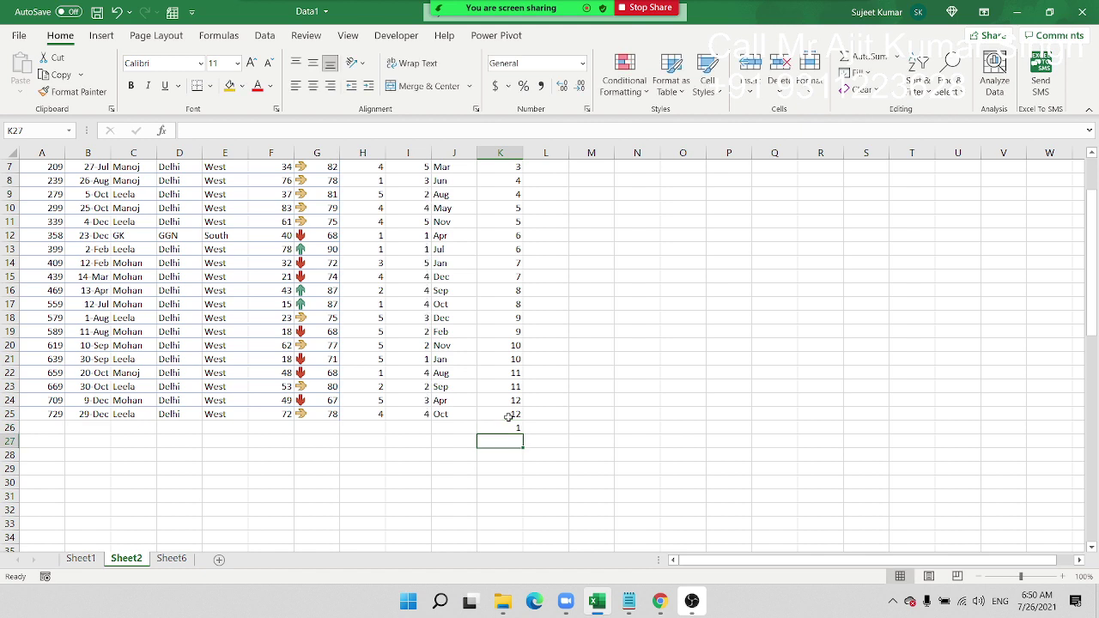
pyautogui.write('2')
pyautogui.press('Return')
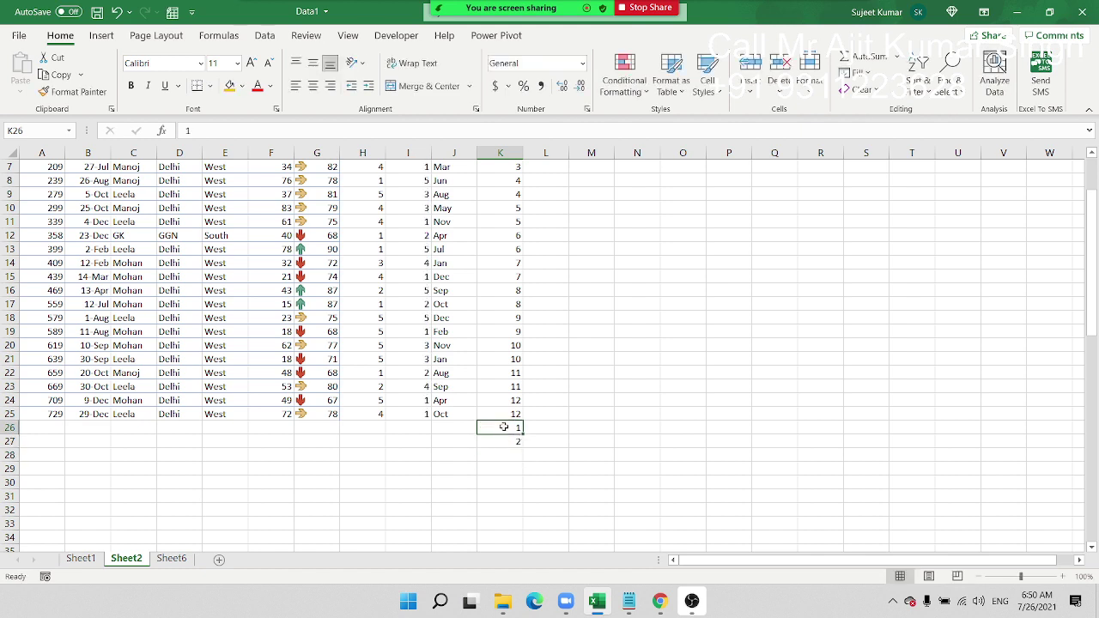
# Step: Extend the 1, 2 series to 12, delete 13–17, and select A1:K37
pyautogui.moveTo(506, 428); pyautogui.dragTo(520, 526)
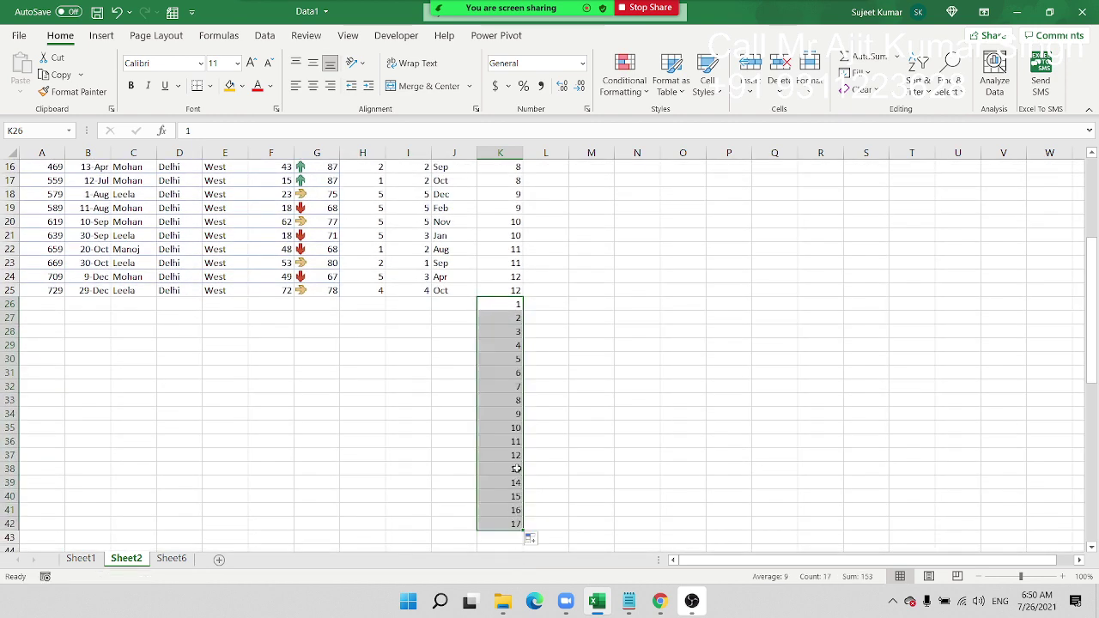
pyautogui.moveTo(517, 468); pyautogui.dragTo(519, 524)
pyautogui.press('Delete')
pyautogui.press('Up')
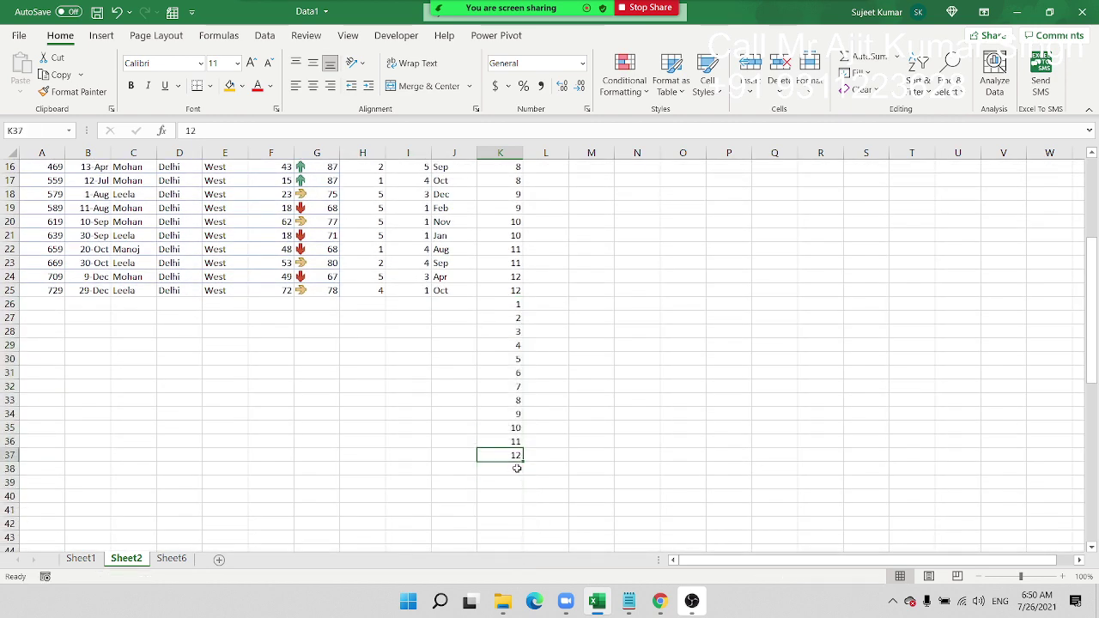
pyautogui.hotkey('ctrl', 'shift', 'Left')
pyautogui.hotkey('ctrl', 'shift', 'Up')
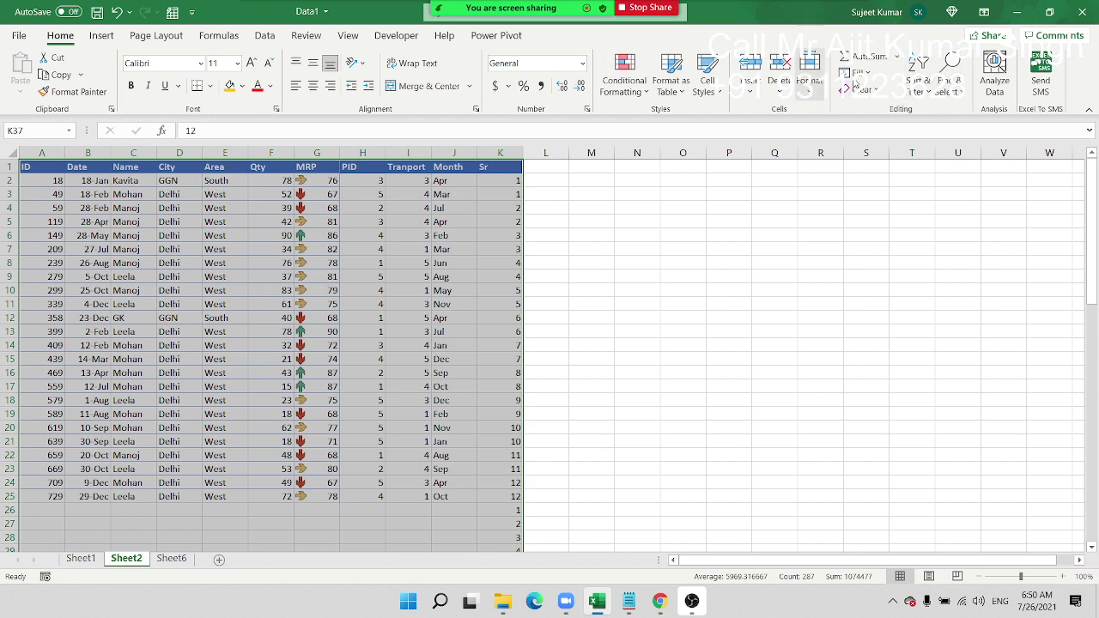
# Step: Custom-sort the selected range by Sr, smallest to largest
pyautogui.click(919, 76)
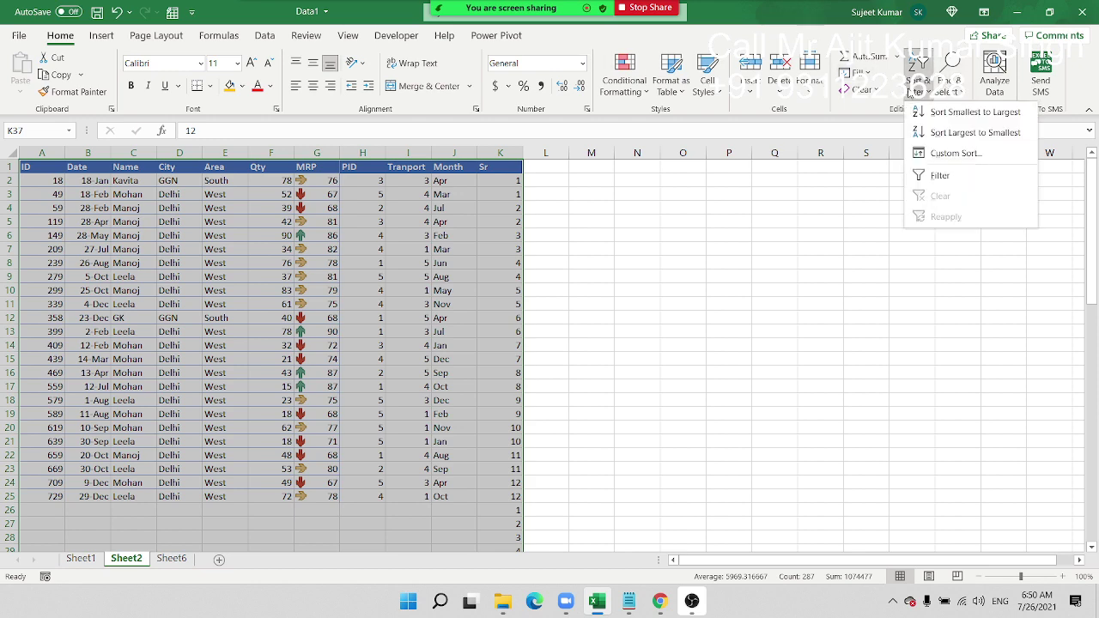
pyautogui.click(932, 153)
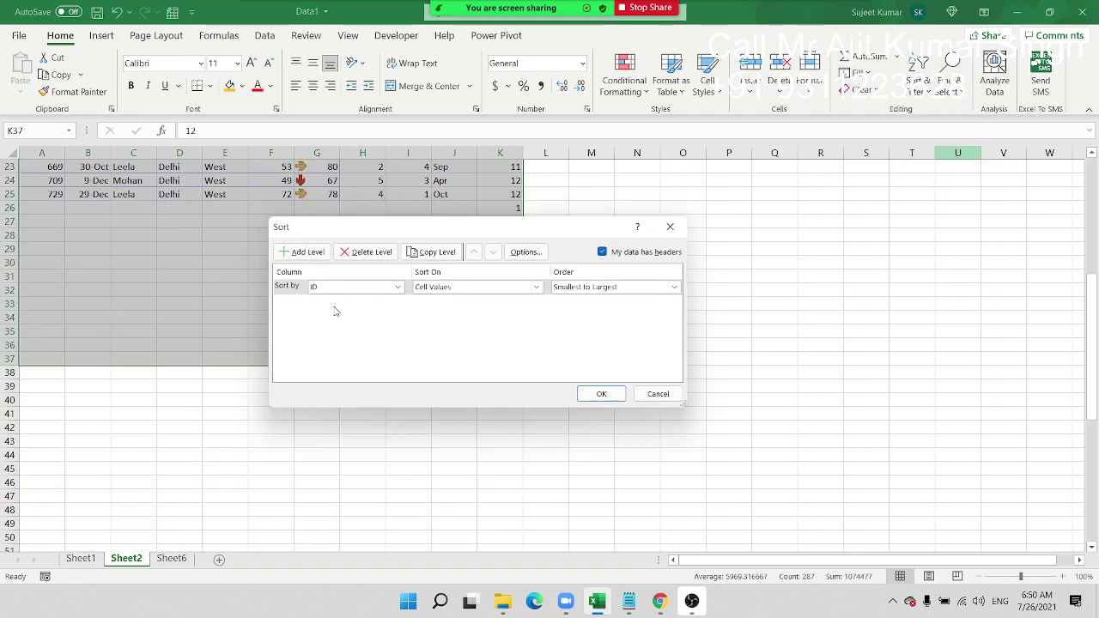
pyautogui.click(337, 289)
pyautogui.click(321, 397)
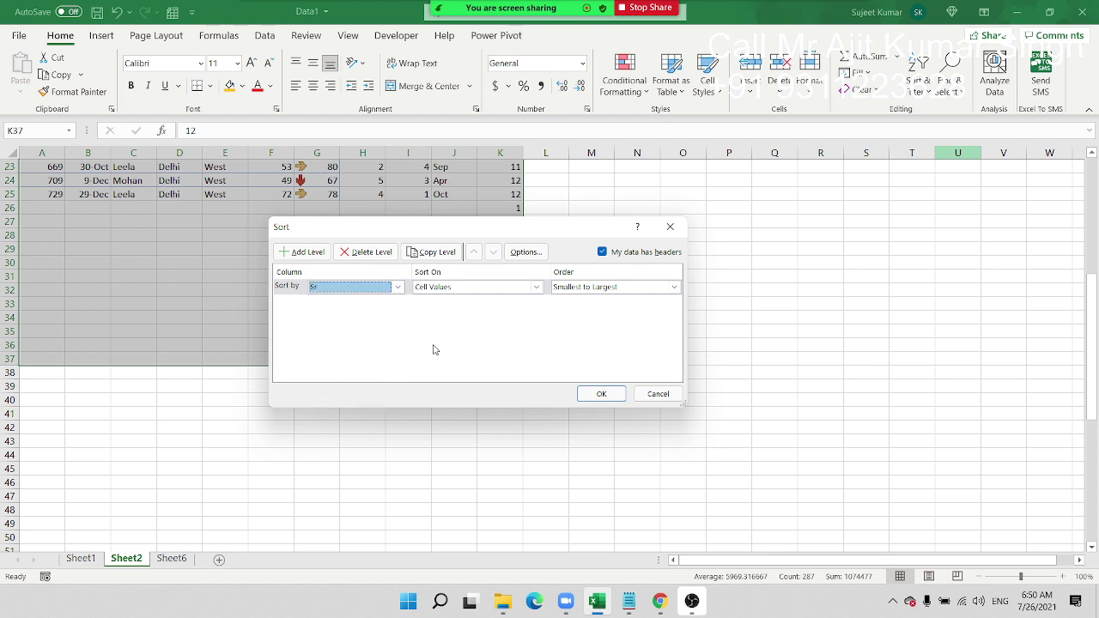
pyautogui.click(584, 395)
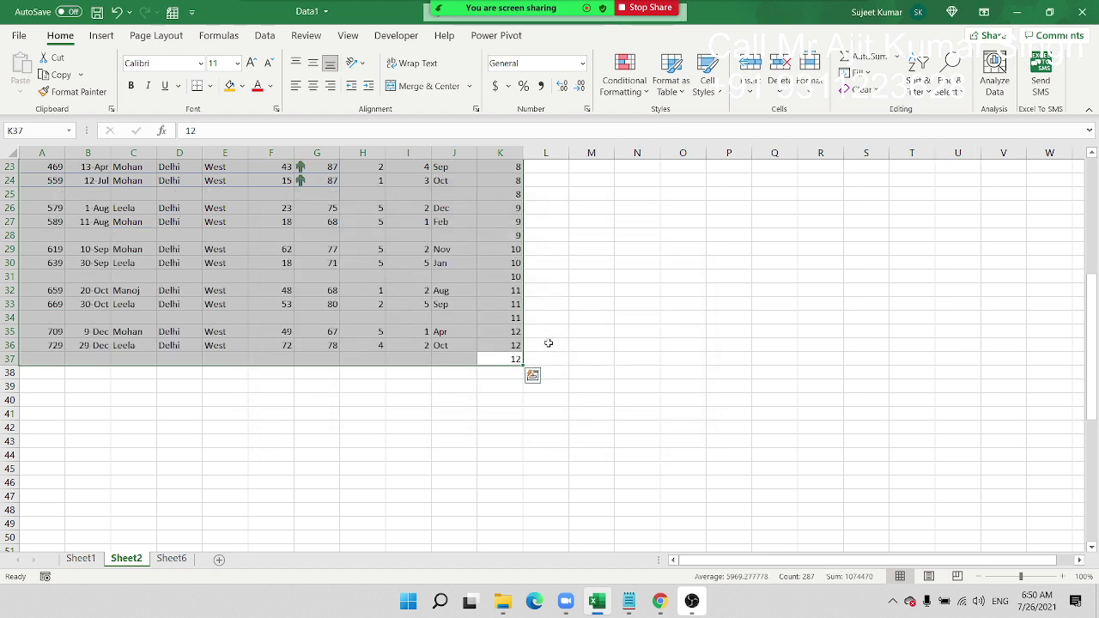
pyautogui.scroll(4, 549, 343)
pyautogui.scroll(4, 549, 343)
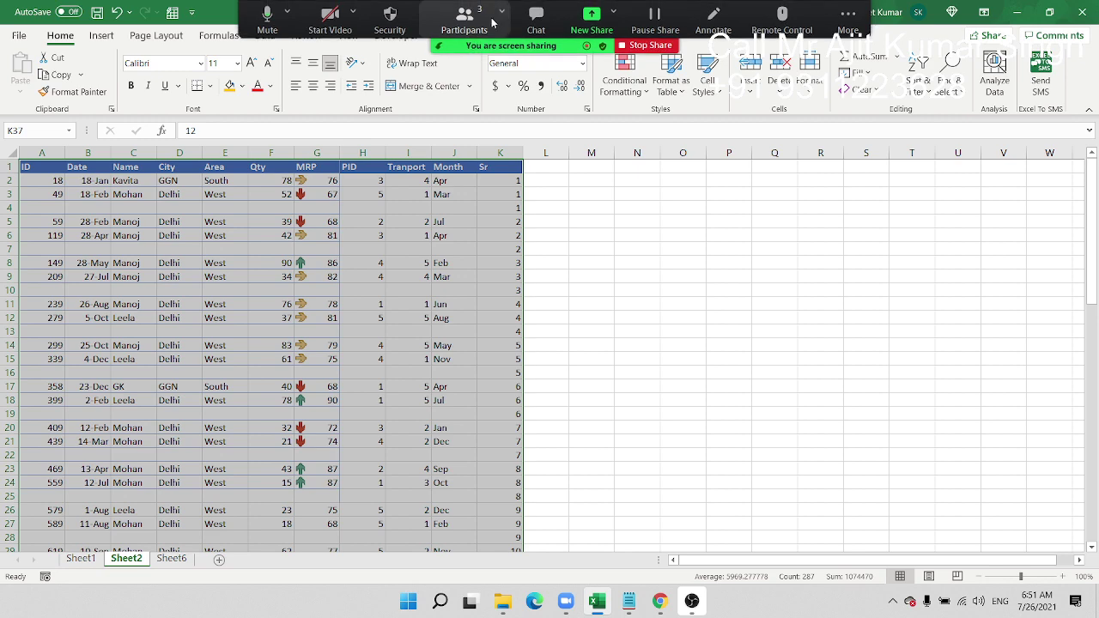
pyautogui.click(486, 19)
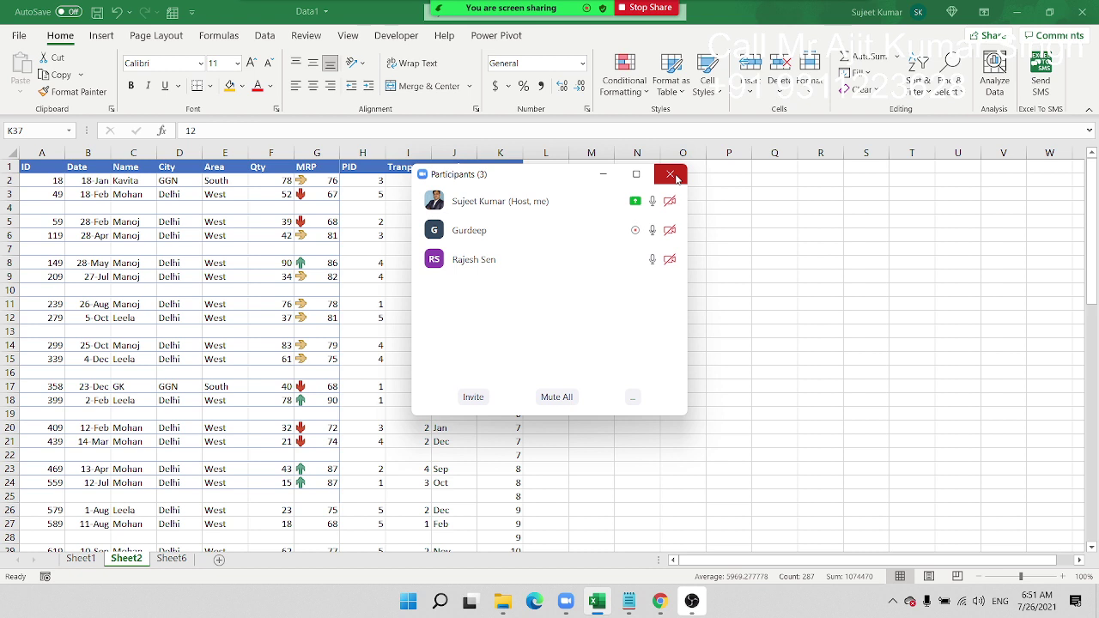
pyautogui.click(670, 175)
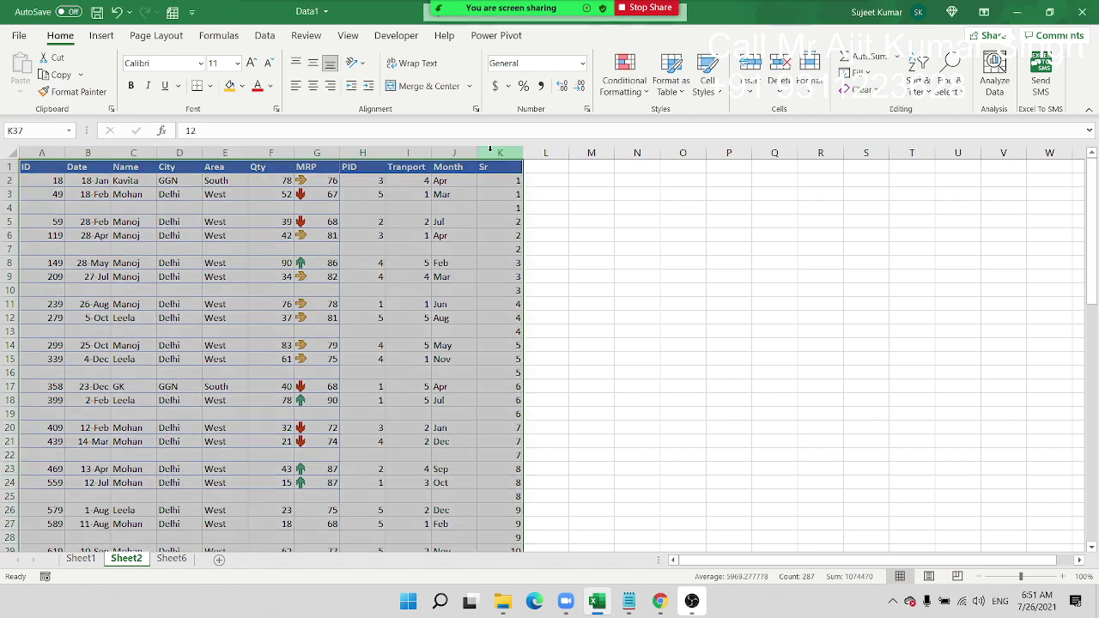
# Step: Undo the blank-row sort and clear all values from the Sr helper column
pyautogui.click(490, 150)
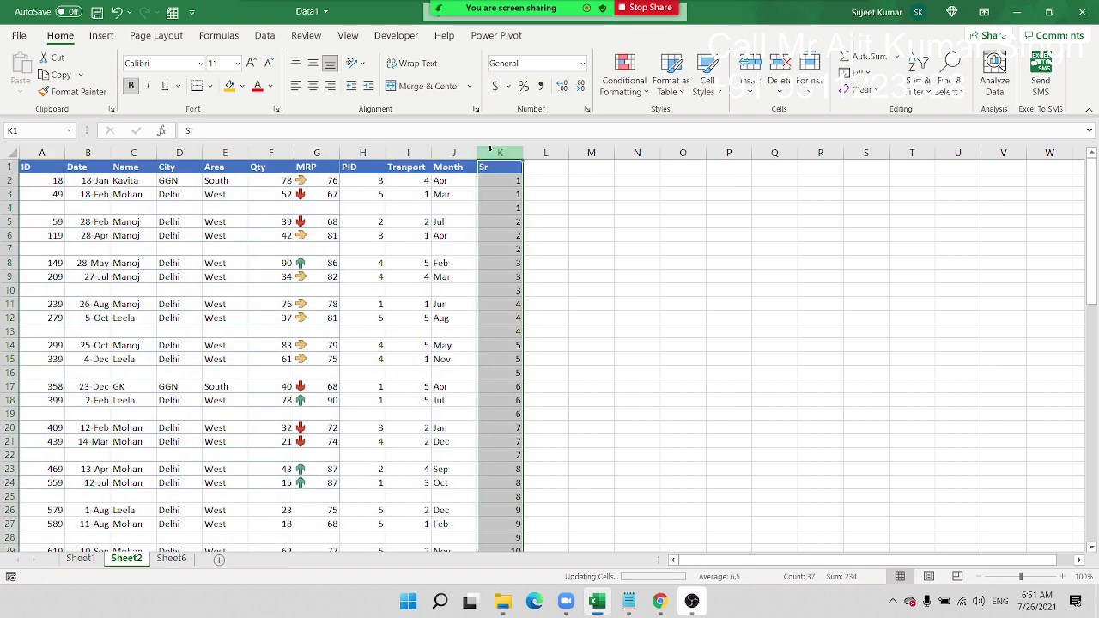
pyautogui.hotkey('ctrl', 'z')
pyautogui.click(514, 290)
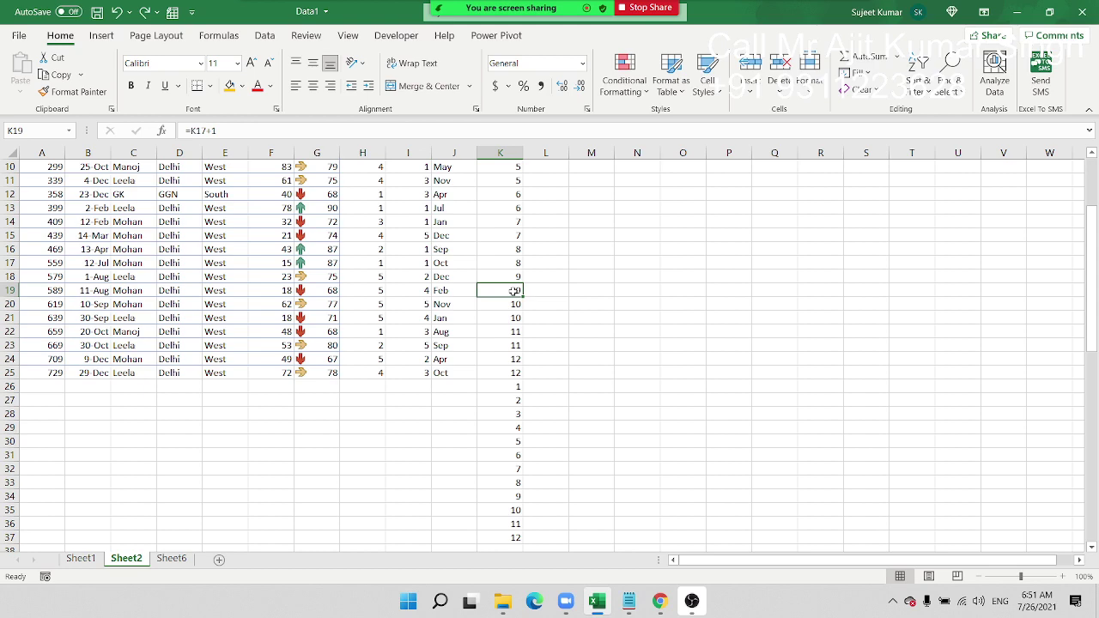
pyautogui.hotkey('ctrl', 'Up')
pyautogui.hotkey('ctrl', 'shift', 'Down')
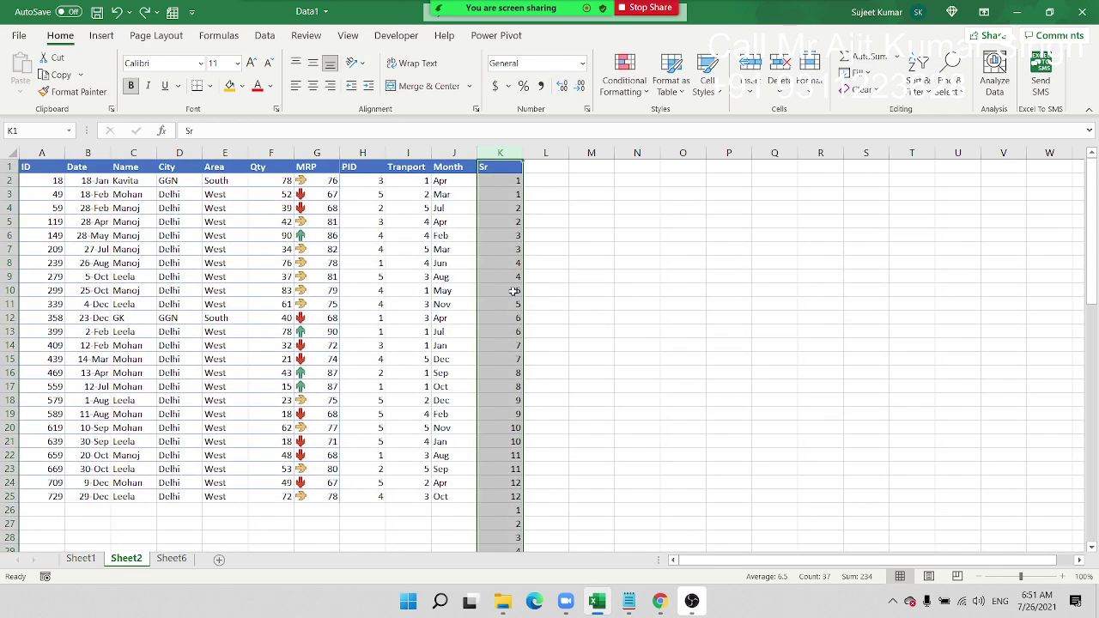
pyautogui.press('Delete')
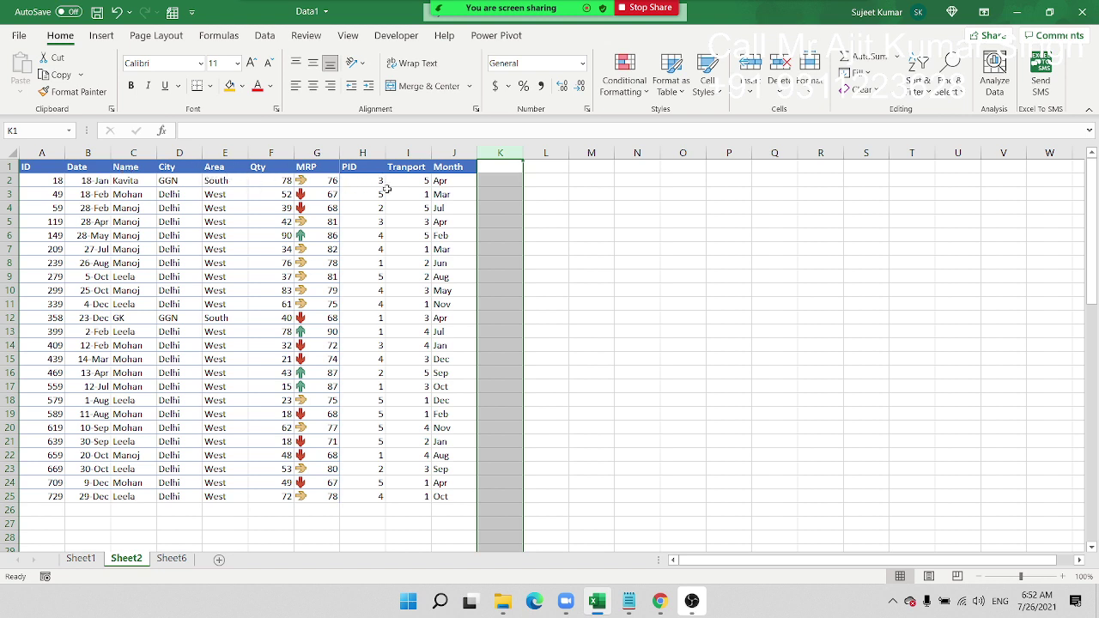
# Step: Sort the sales records ascending by PID
pyautogui.click(348, 169)
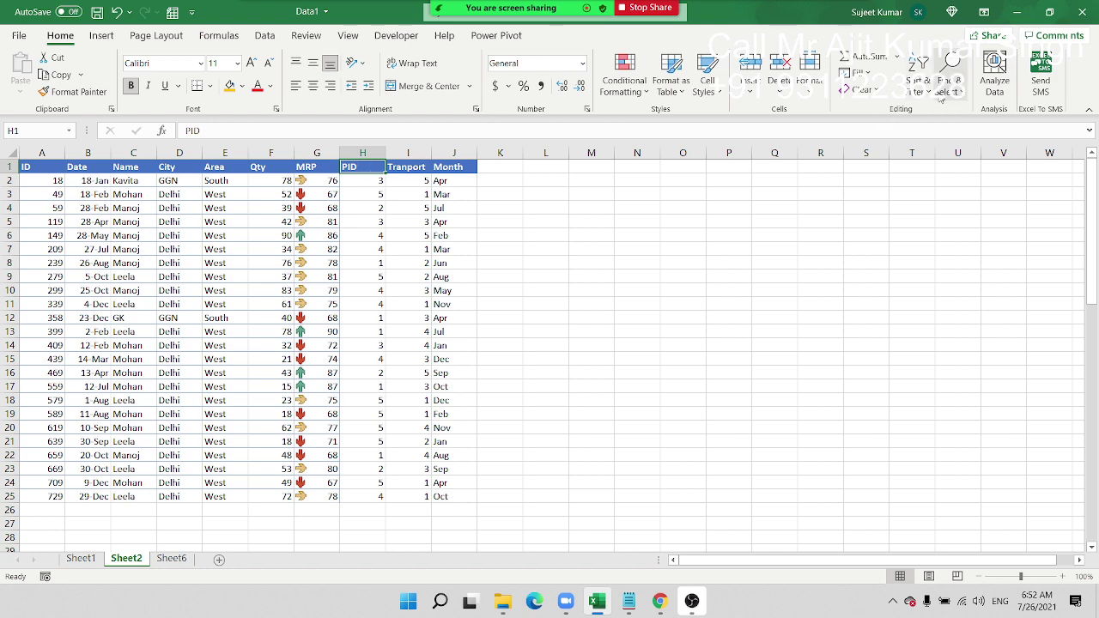
pyautogui.click(919, 77)
pyautogui.click(951, 112)
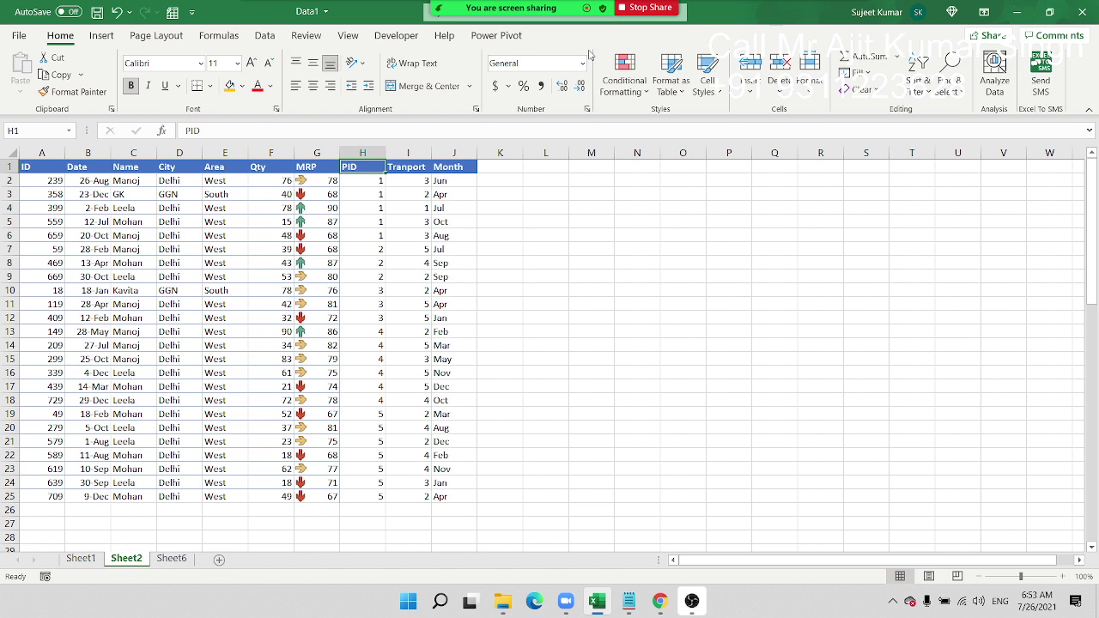
pyautogui.moveTo(390, 3)
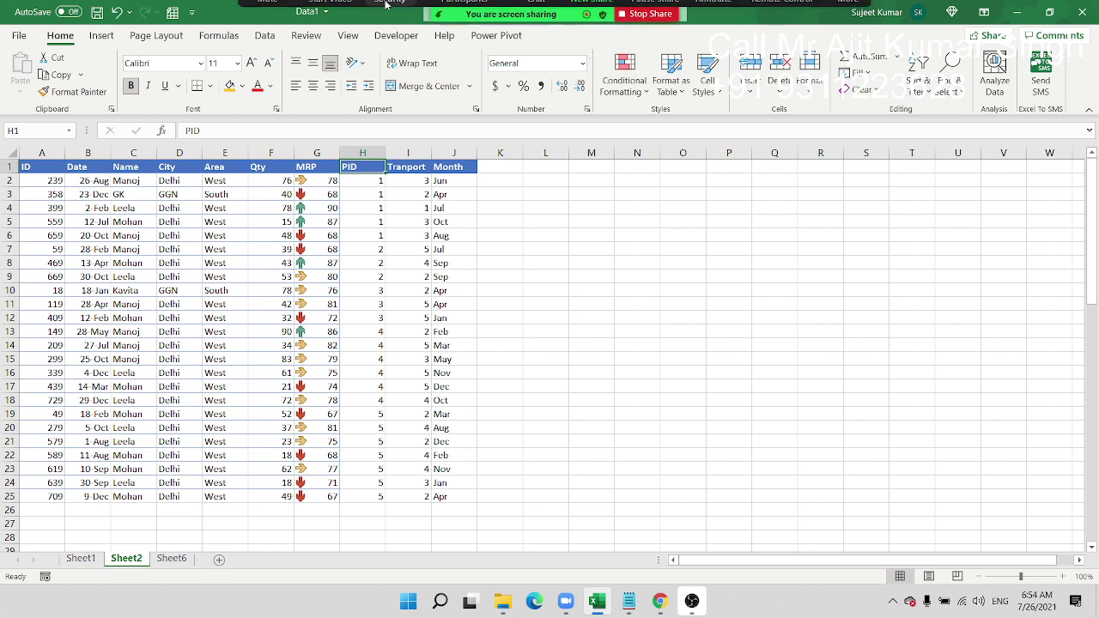
# Step: End the Zoom meeting for all participants and switch to Chrome
pyautogui.click(856, 17)
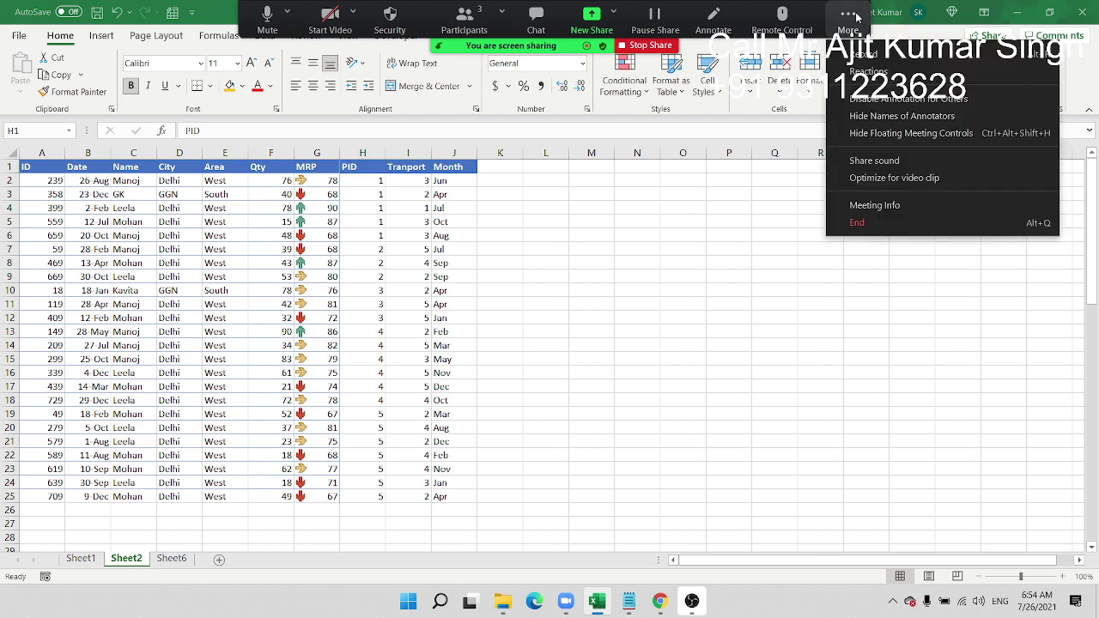
pyautogui.click(873, 225)
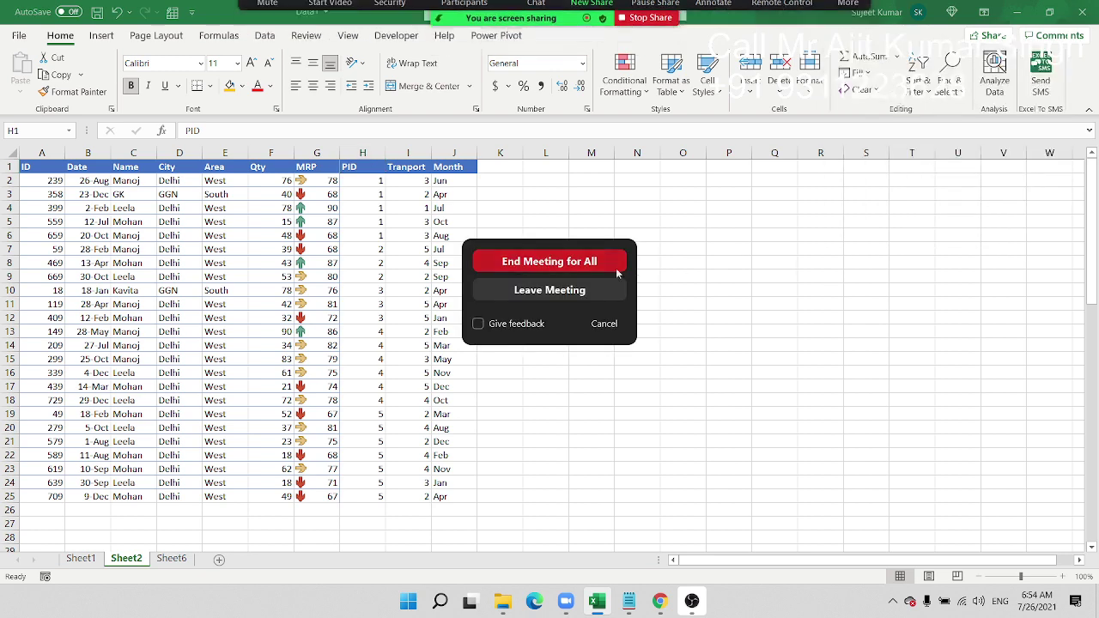
pyautogui.click(598, 265)
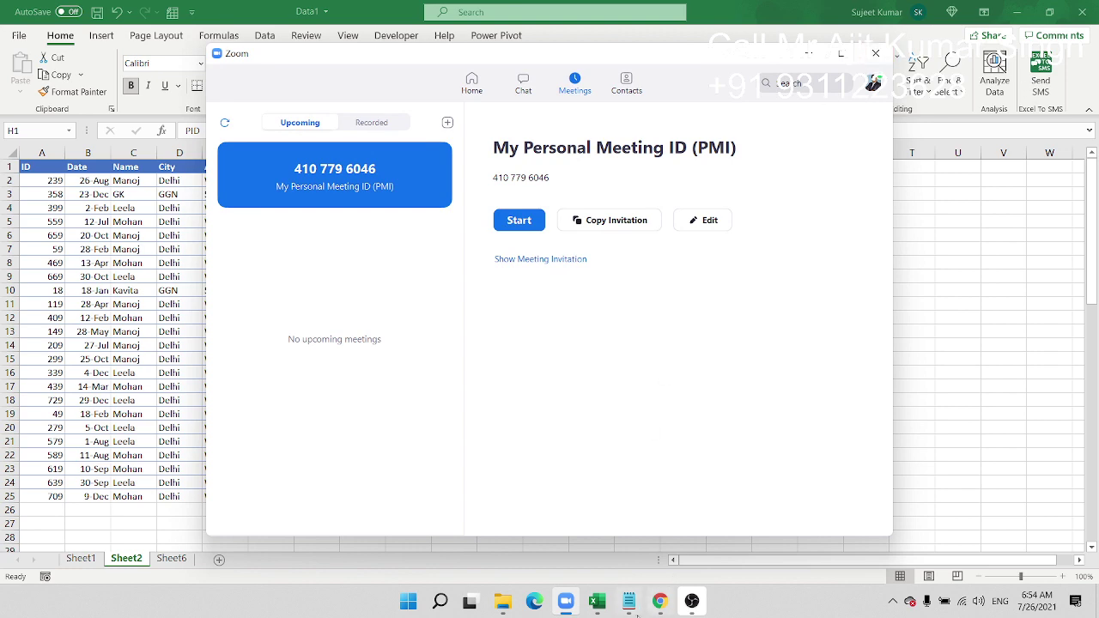
pyautogui.click(659, 602)
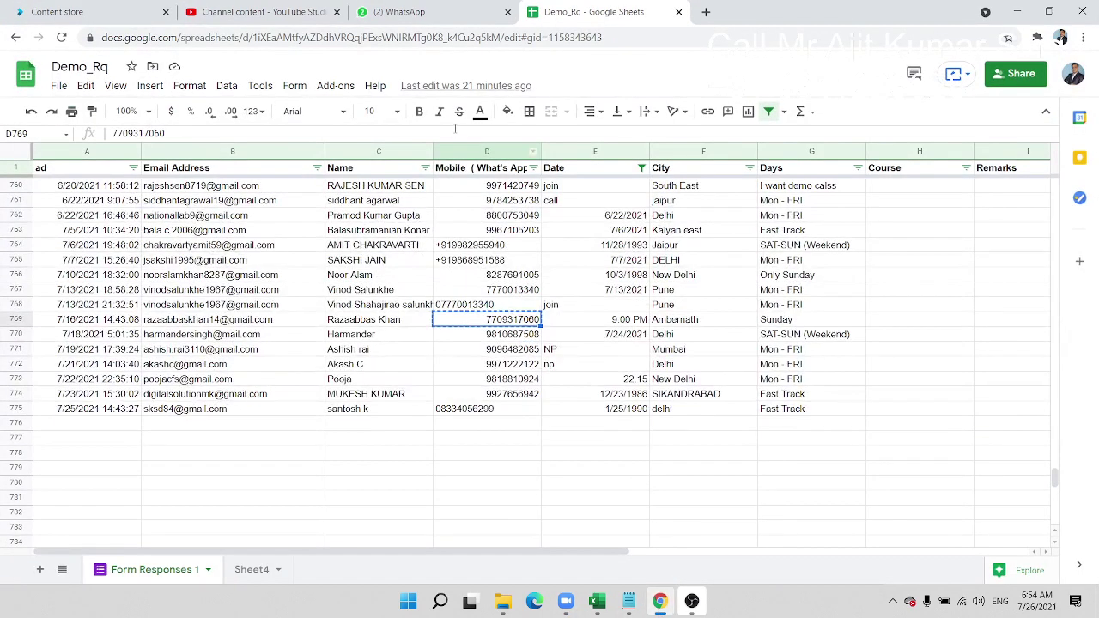
# Step: Glance at a few WhatsApp chats, then return to the YouTube Studio upload details
pyautogui.click(421, 12)
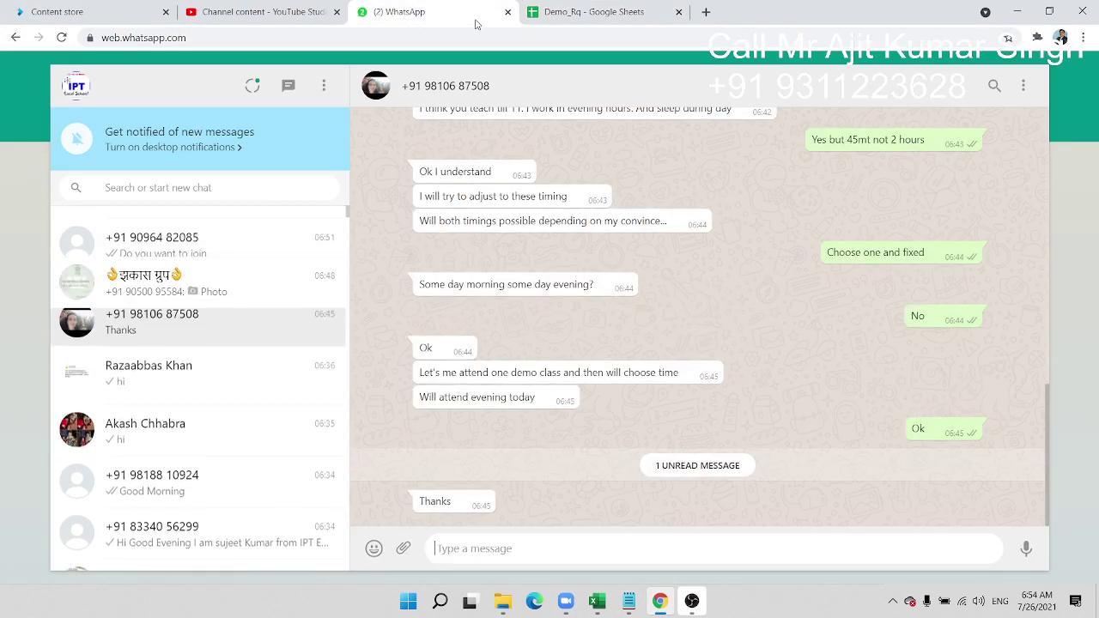
pyautogui.click(211, 236)
pyautogui.click(183, 288)
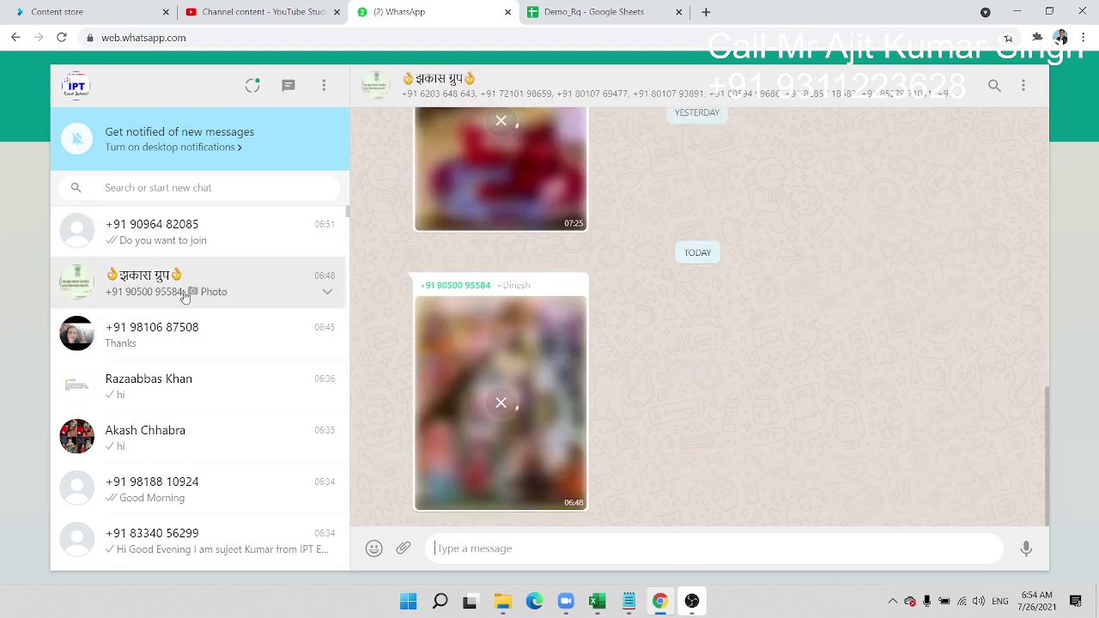
pyautogui.click(215, 336)
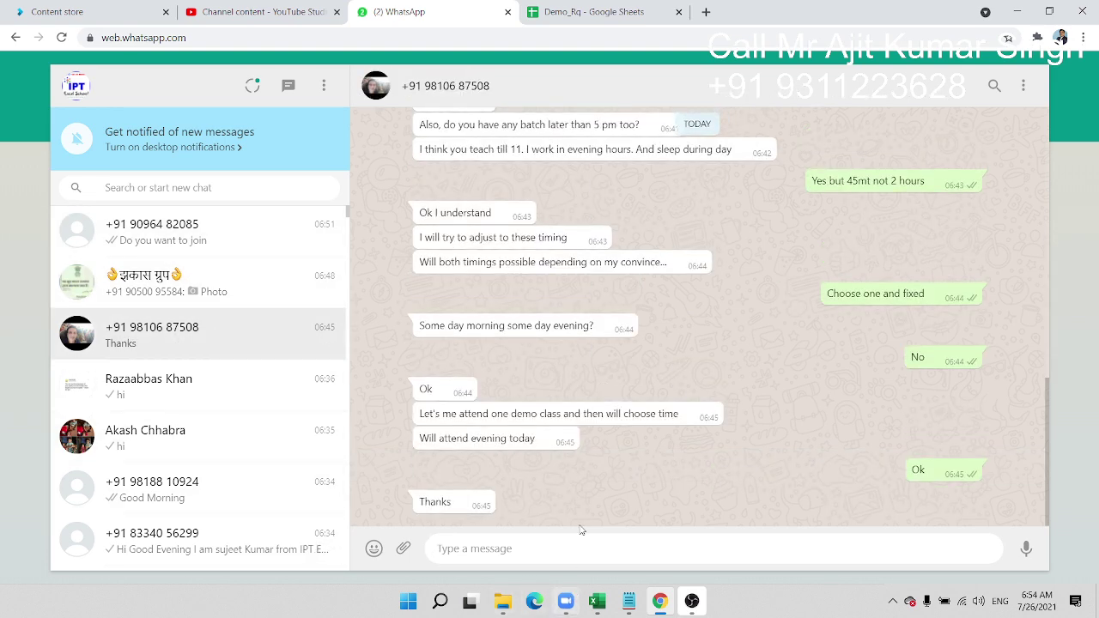
pyautogui.click(263, 17)
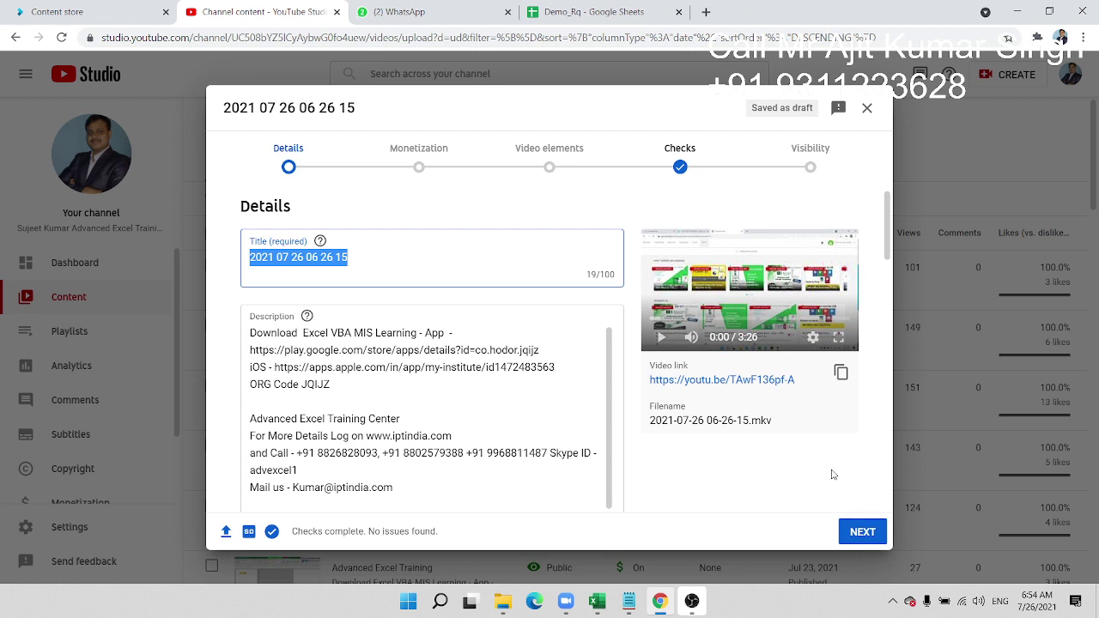
# Step: Google 'mis training' in a new tab and select the Udemy result's title text
pyautogui.click(706, 12)
pyautogui.write('google.com')
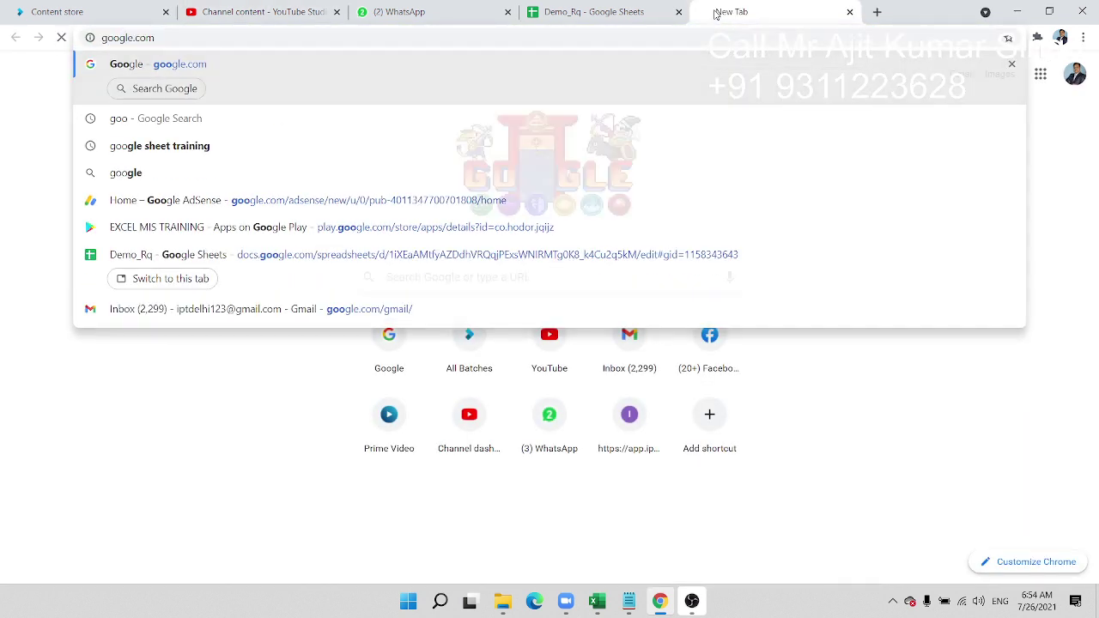
pyautogui.press('Return')
pyautogui.write('M')
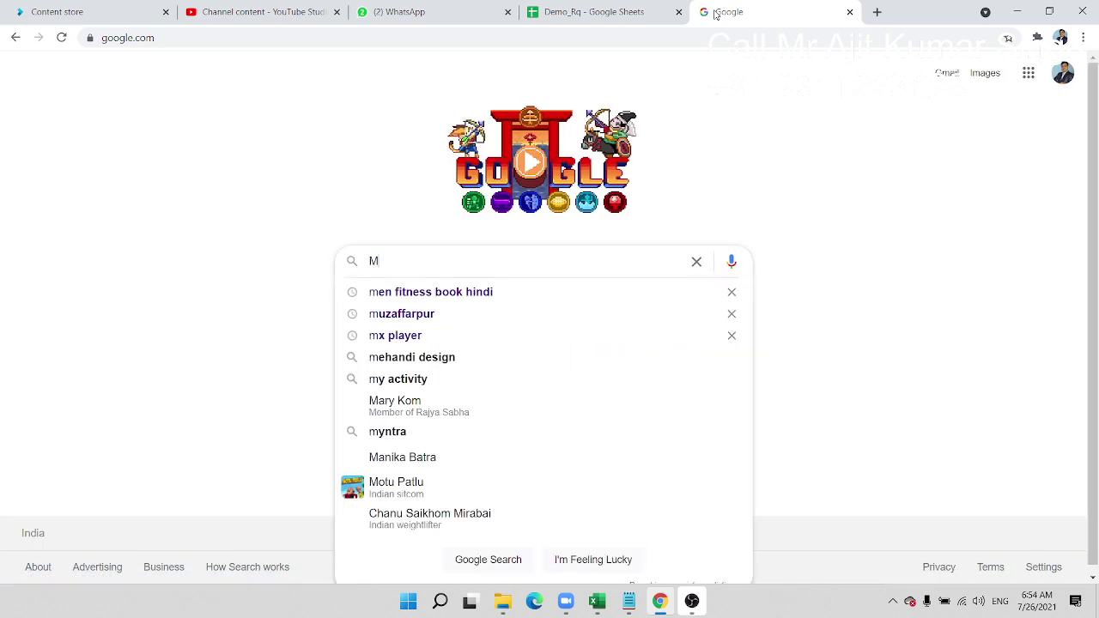
pyautogui.write('IS')
pyautogui.press('Down')
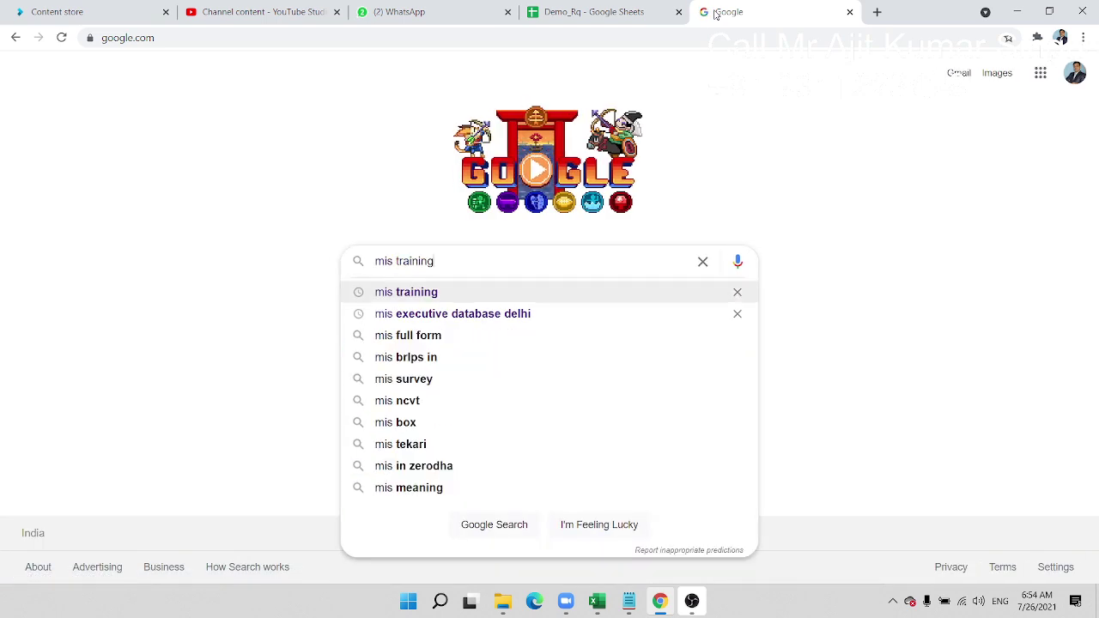
pyautogui.press('Return')
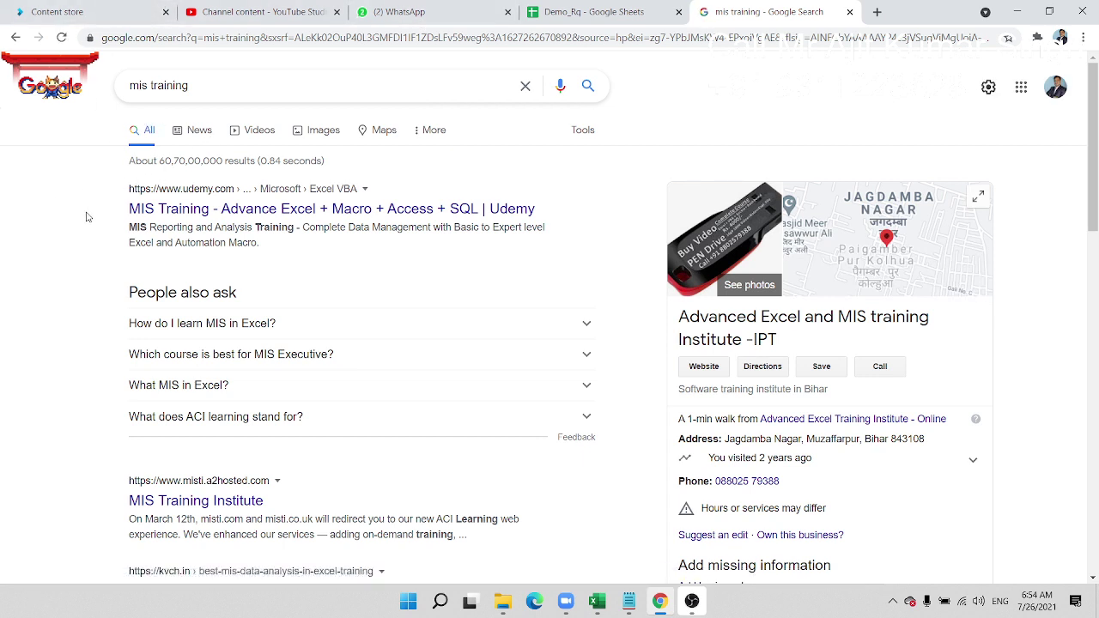
pyautogui.moveTo(131, 214); pyautogui.dragTo(478, 213)
pyautogui.hotkey('ctrl', 'c')
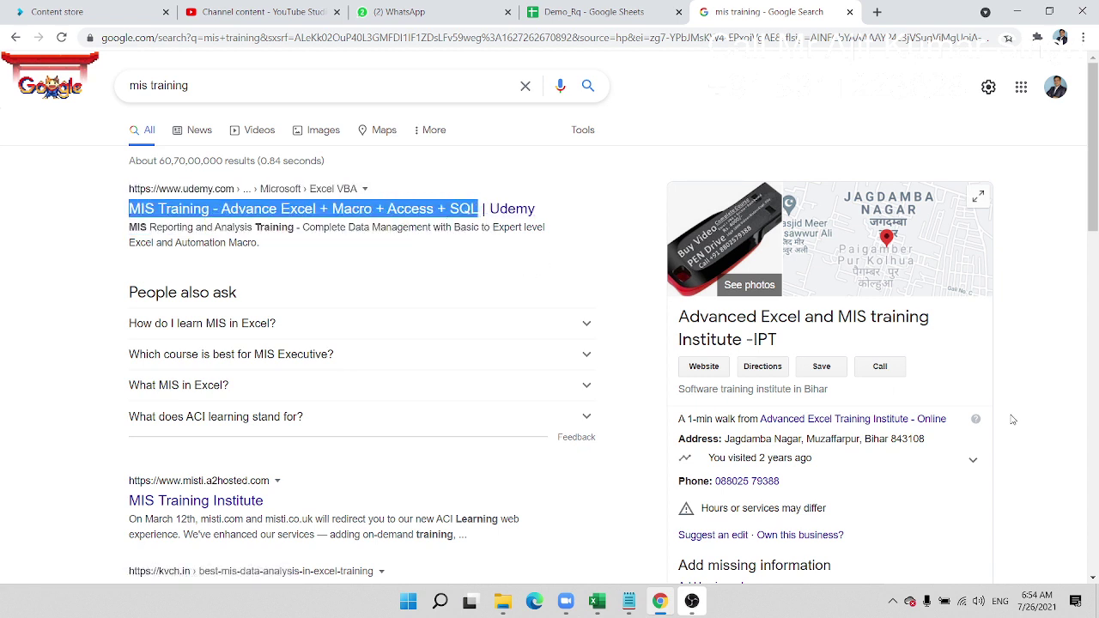
pyautogui.scroll(-1, 273, 239)
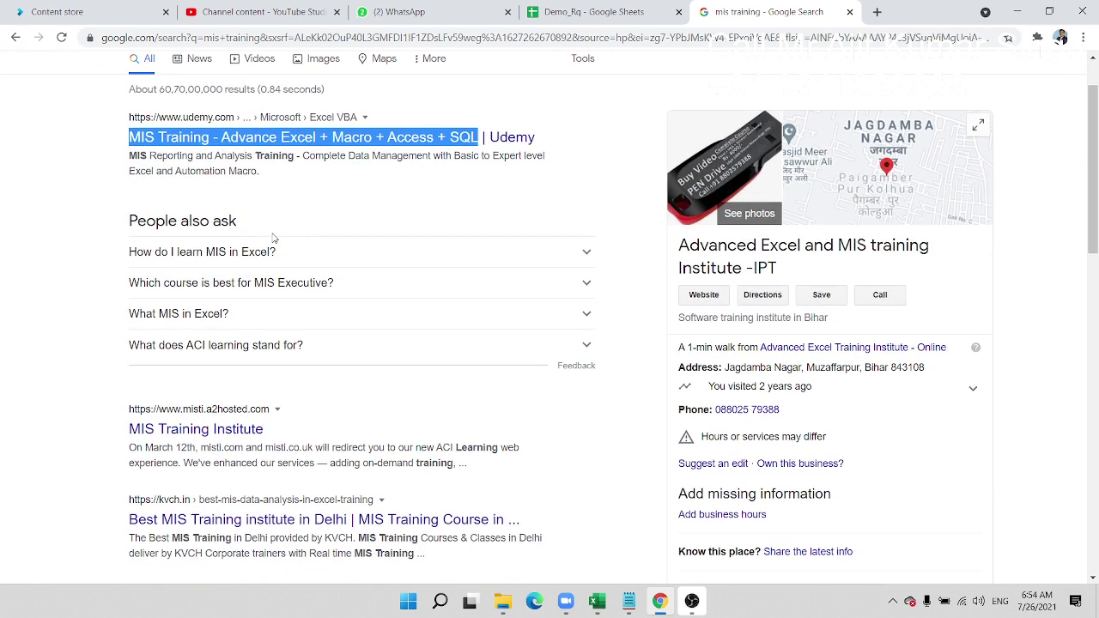
pyautogui.scroll(-2, 273, 239)
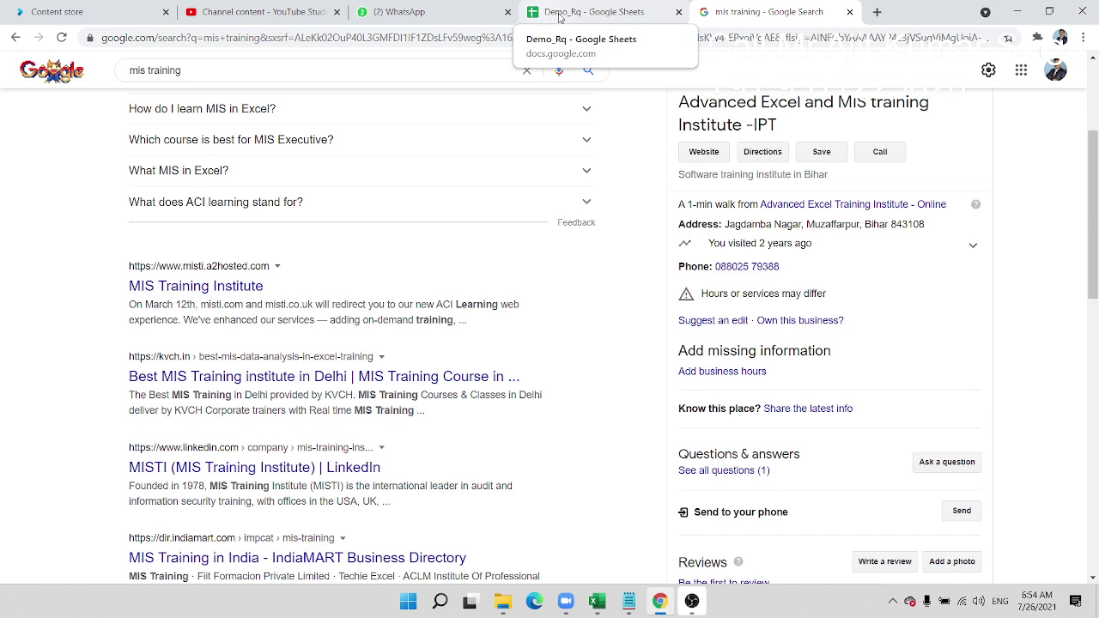
pyautogui.click(411, 16)
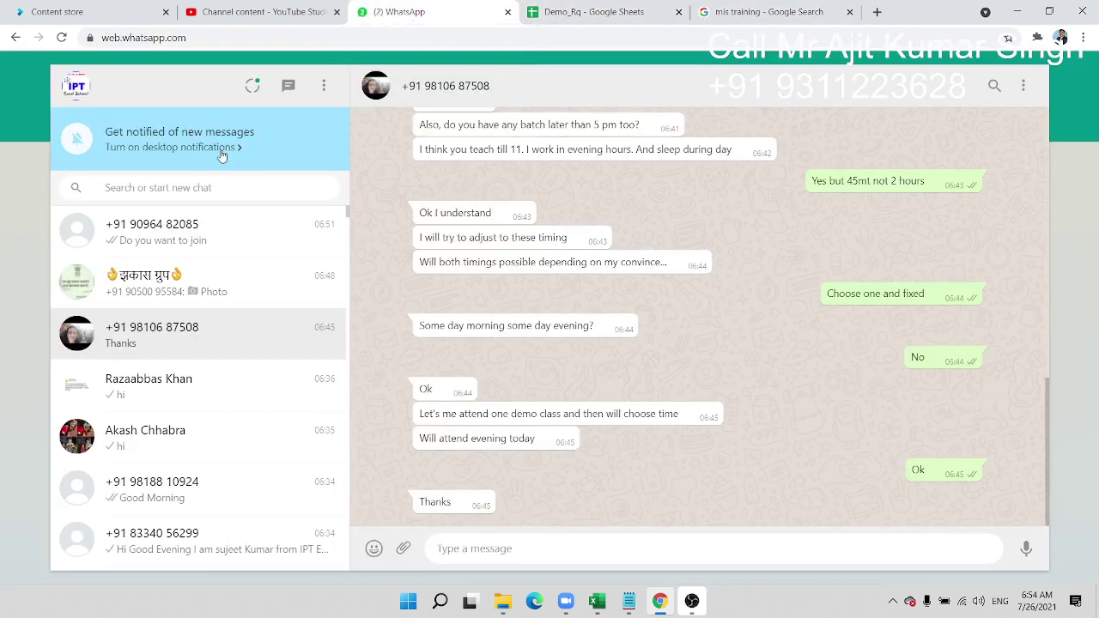
# Step: Paste the title 'MIS Training - Advance Excel + Macro + Access + SQL' and turn monetization on
pyautogui.click(275, 10)
pyautogui.hotkey('ctrl', 'v')
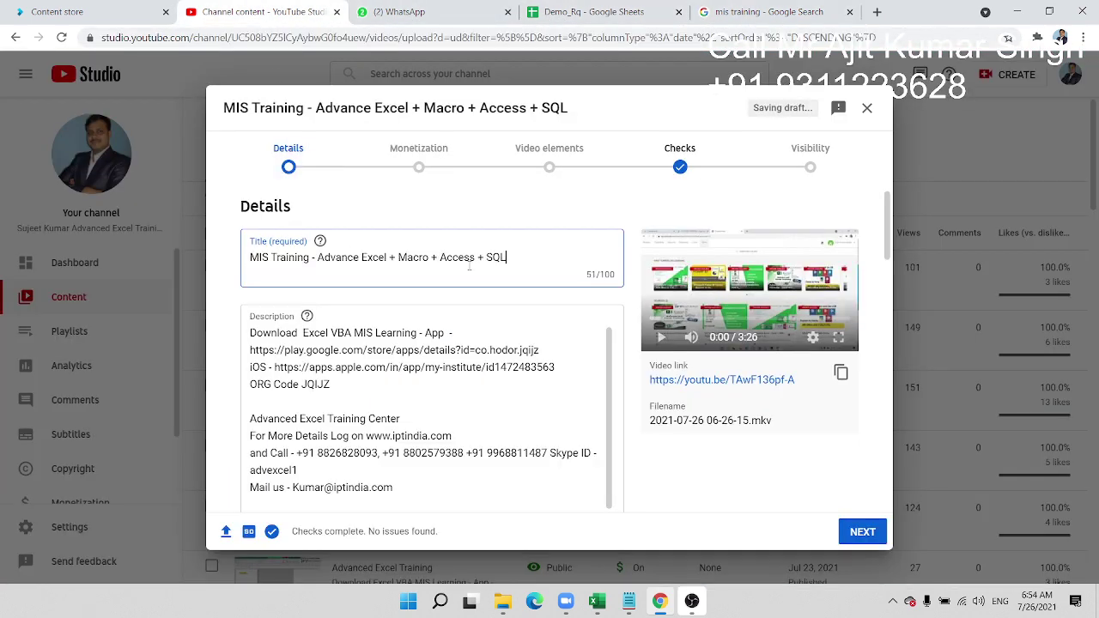
pyautogui.click(852, 532)
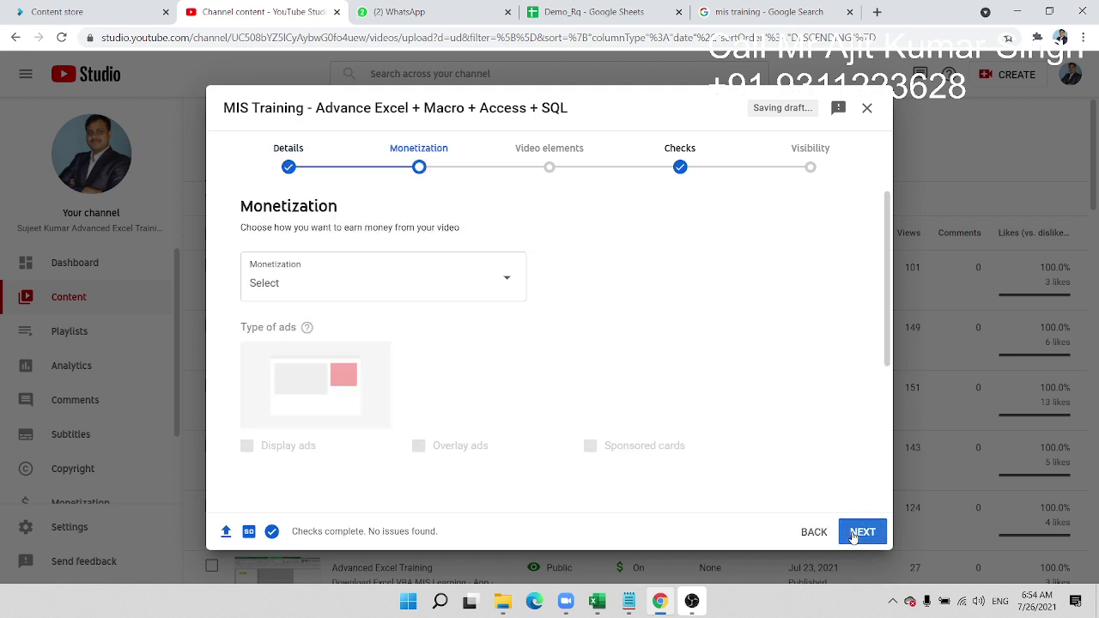
pyautogui.click(362, 281)
pyautogui.click(275, 279)
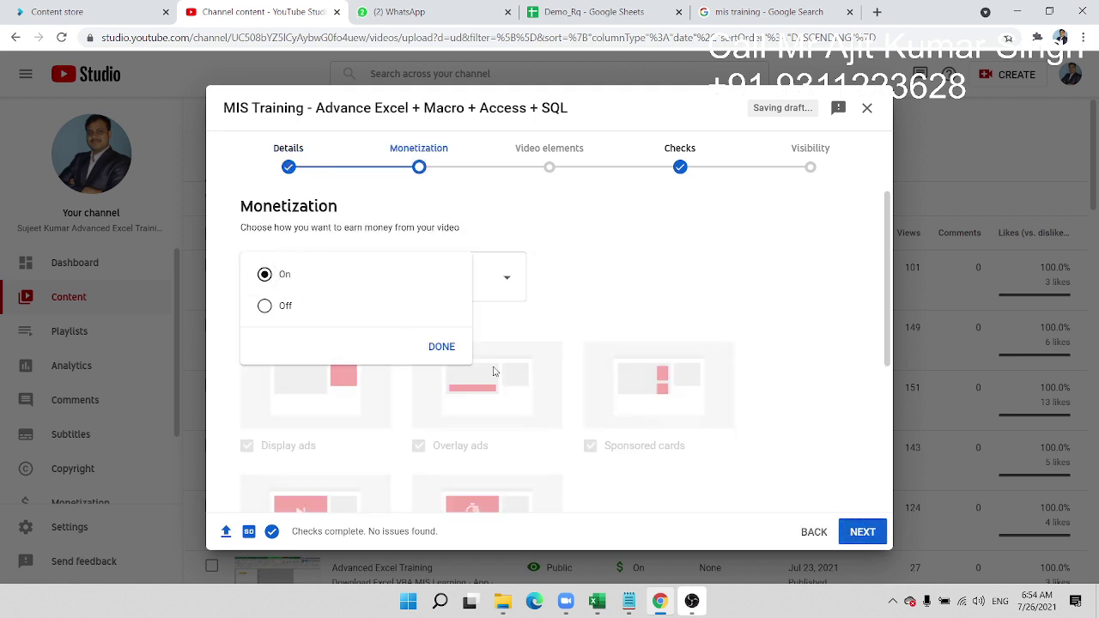
pyautogui.click(441, 347)
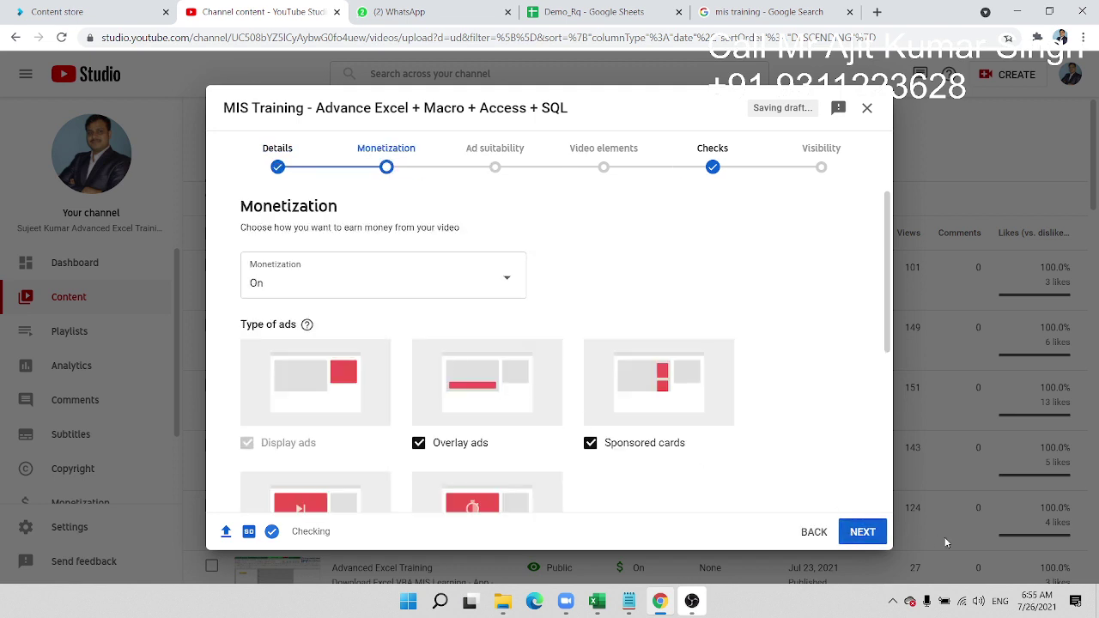
# Step: Submit the ad suitability rating with light profanity, then publish the video as Public
pyautogui.click(862, 532)
pyautogui.click(318, 369)
pyautogui.click(296, 415)
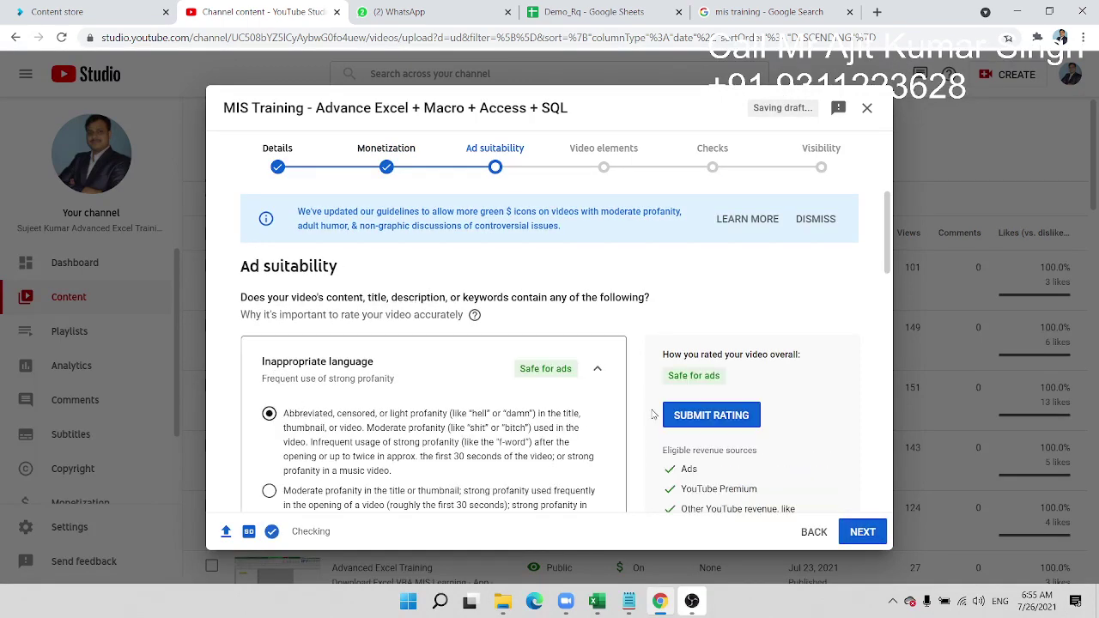
pyautogui.click(674, 414)
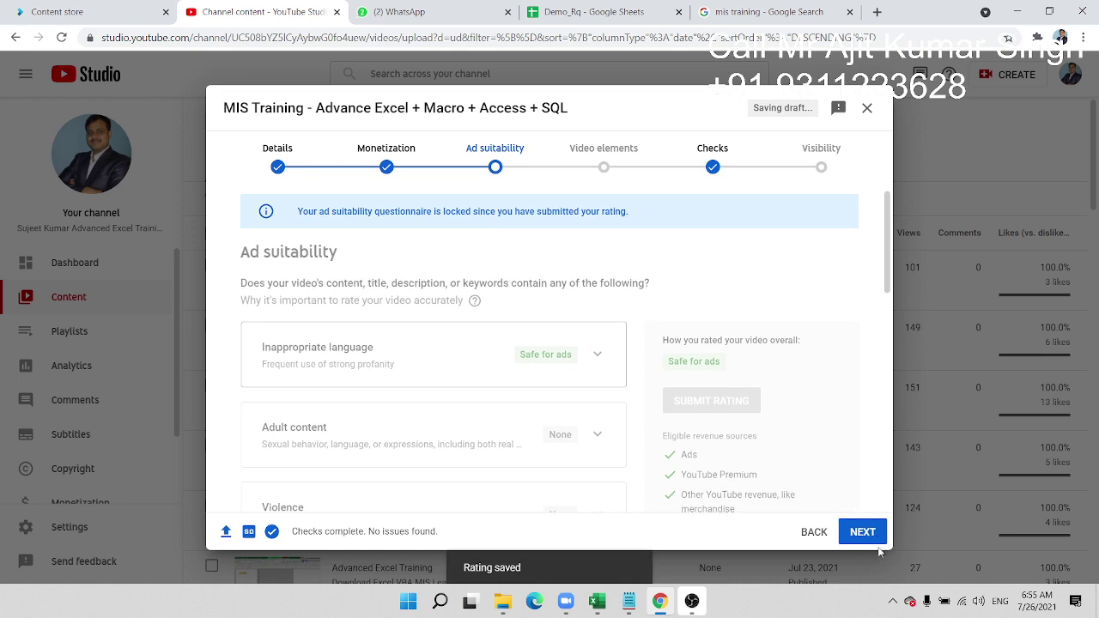
pyautogui.click(863, 532)
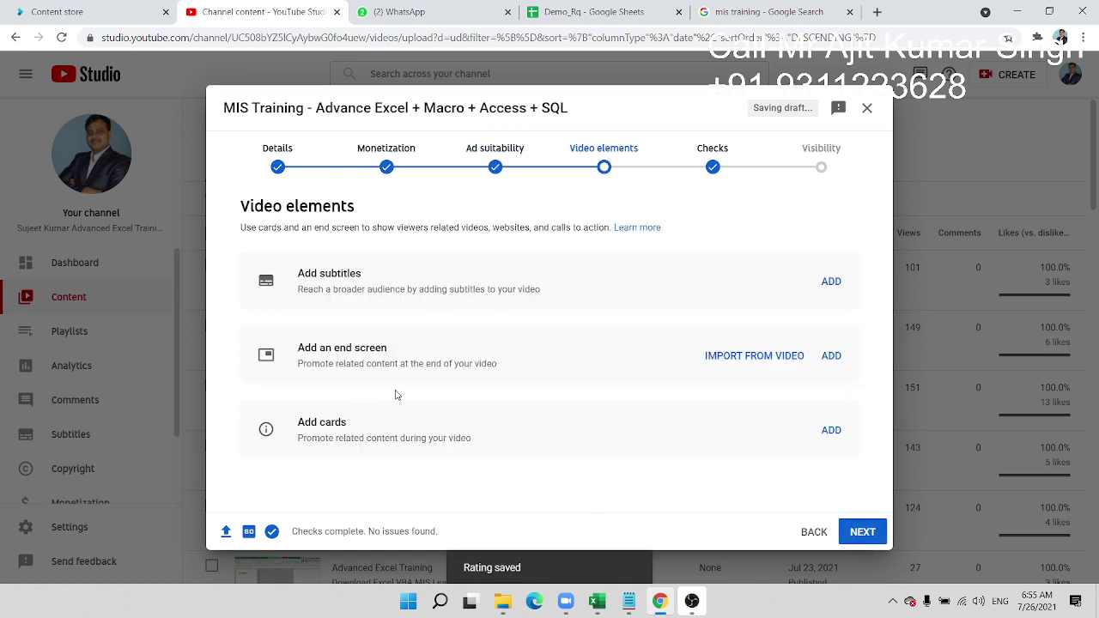
pyautogui.click(860, 534)
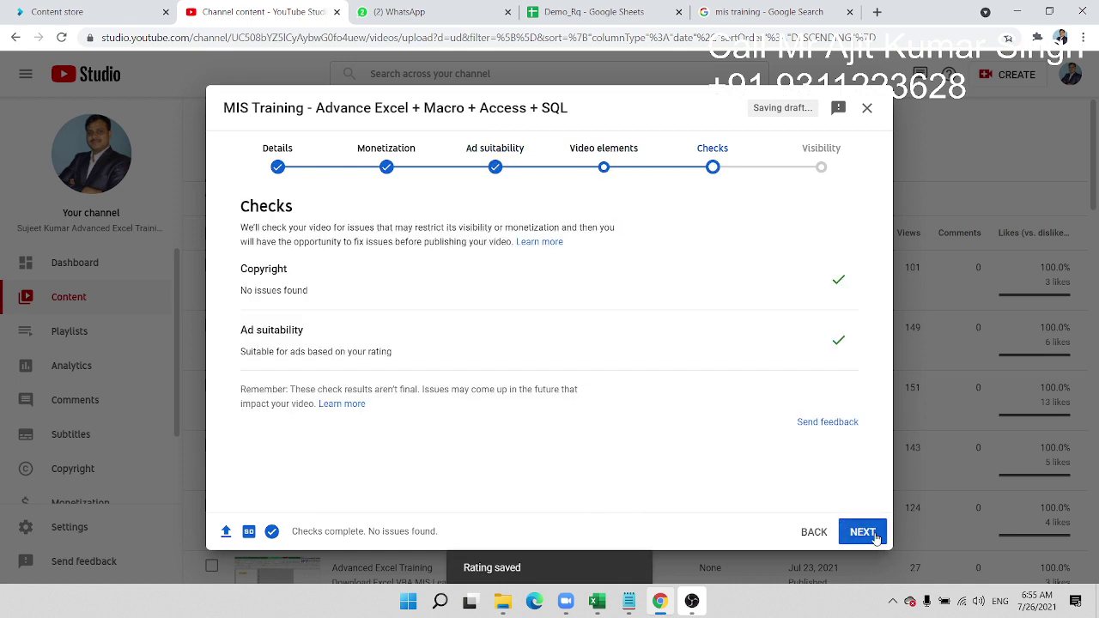
pyautogui.click(874, 534)
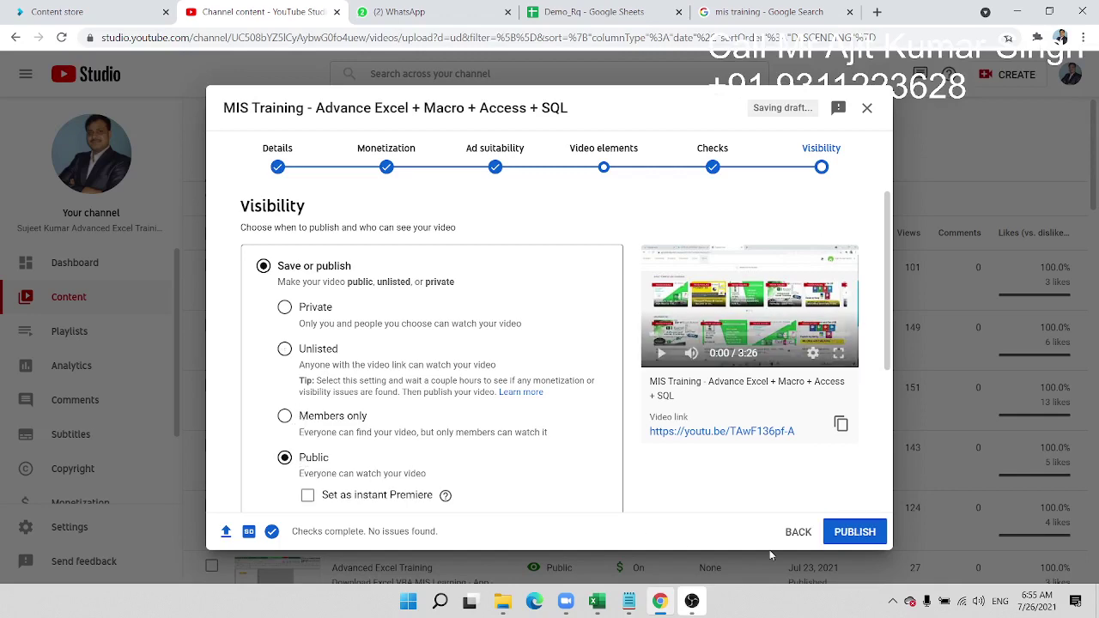
pyautogui.click(833, 537)
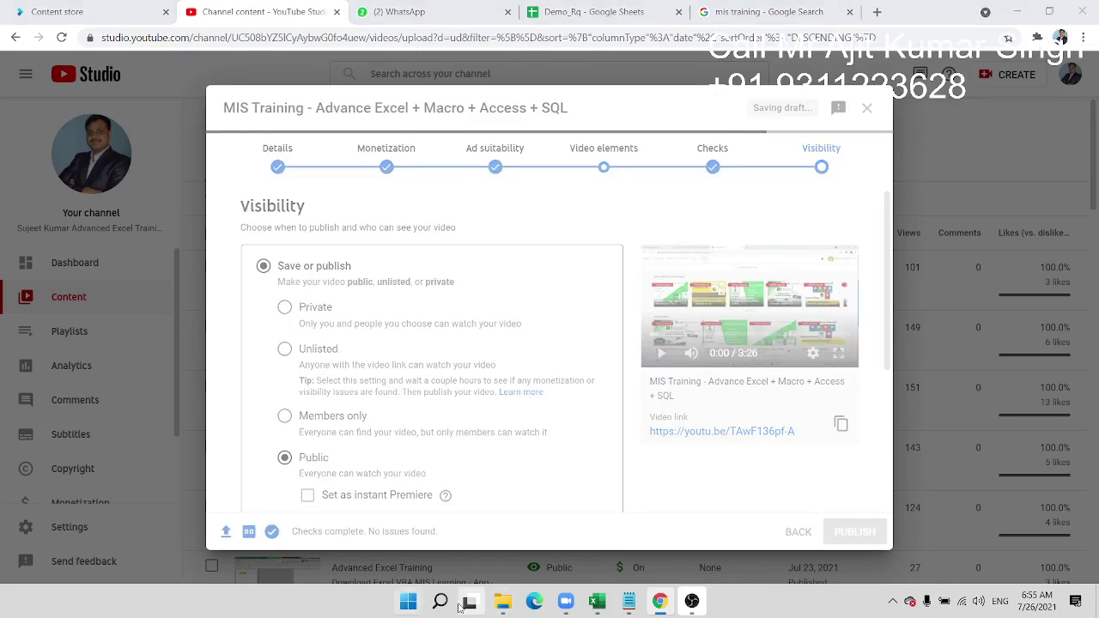
# Step: Launch Firefox from Windows Search by typing moz
pyautogui.press('super')
pyautogui.write('moz')
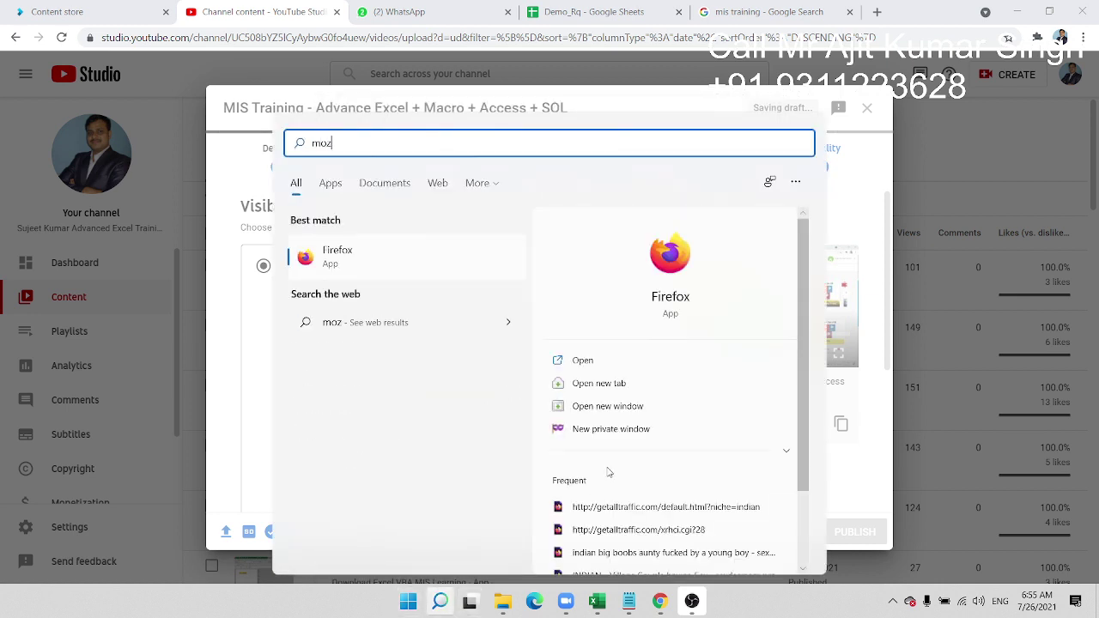
pyautogui.press('Escape')
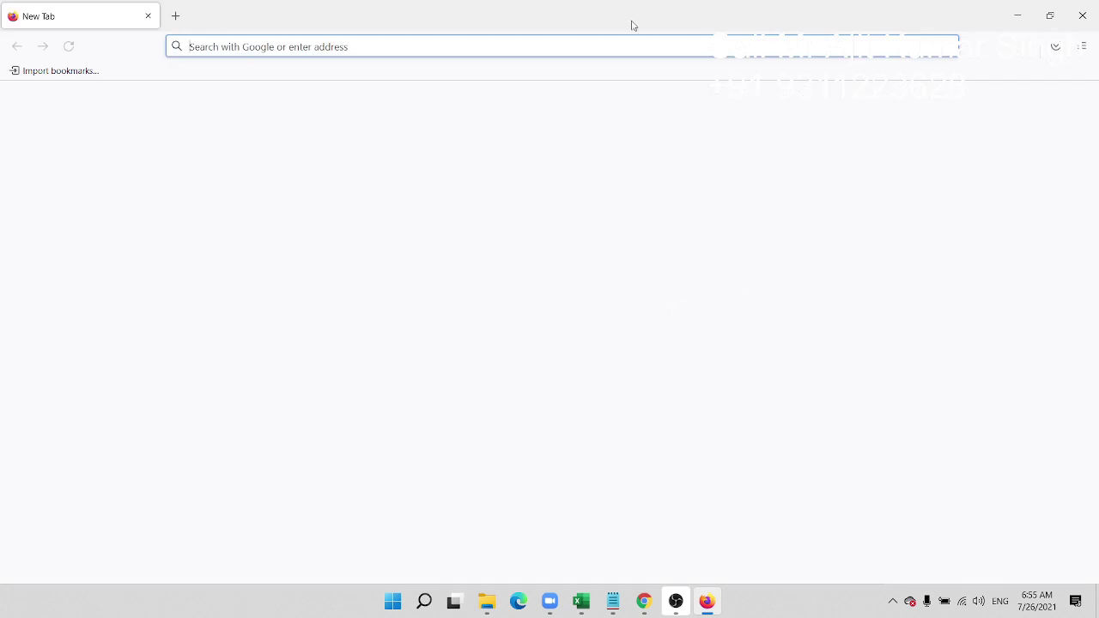
# Step: Dismiss the default-browser prompt and load YouTube Studio's Channel content page
pyautogui.write('y')
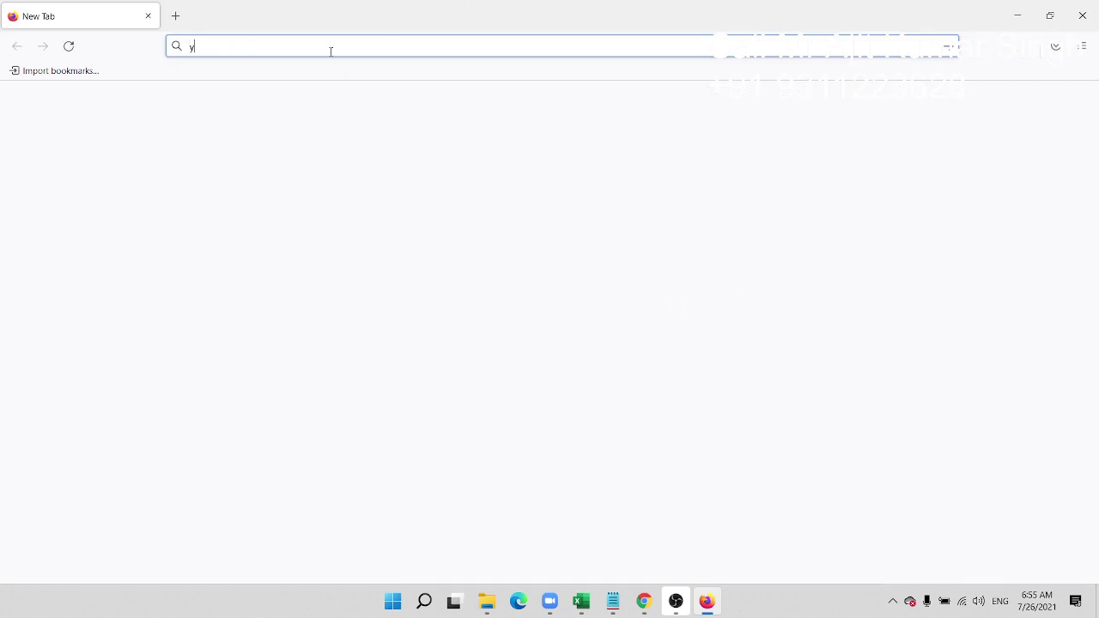
pyautogui.write('ou')
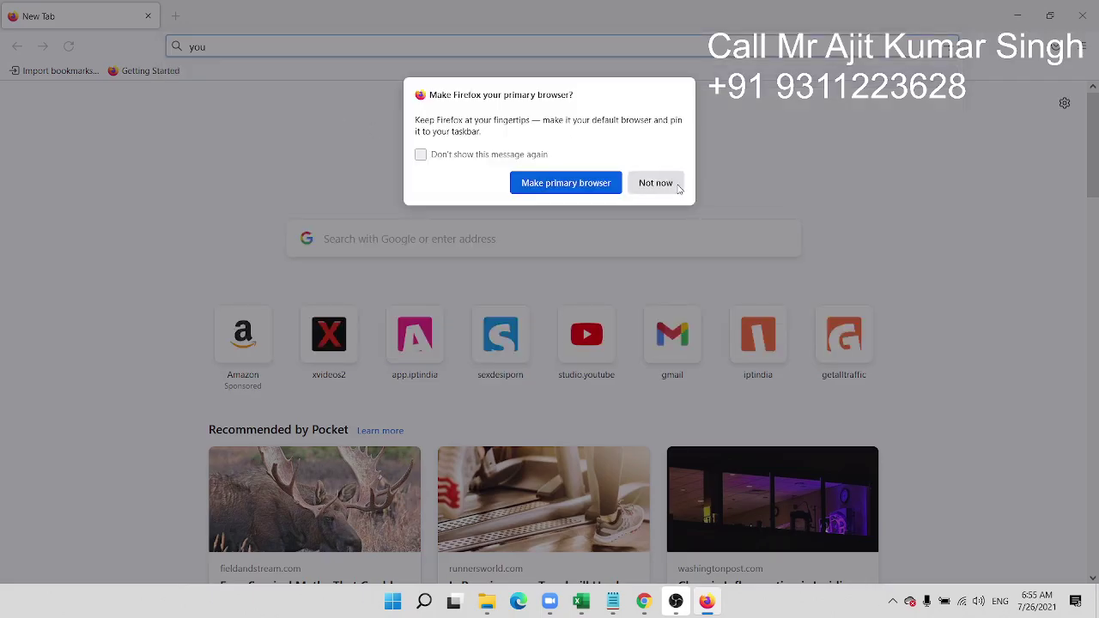
pyautogui.press('Escape')
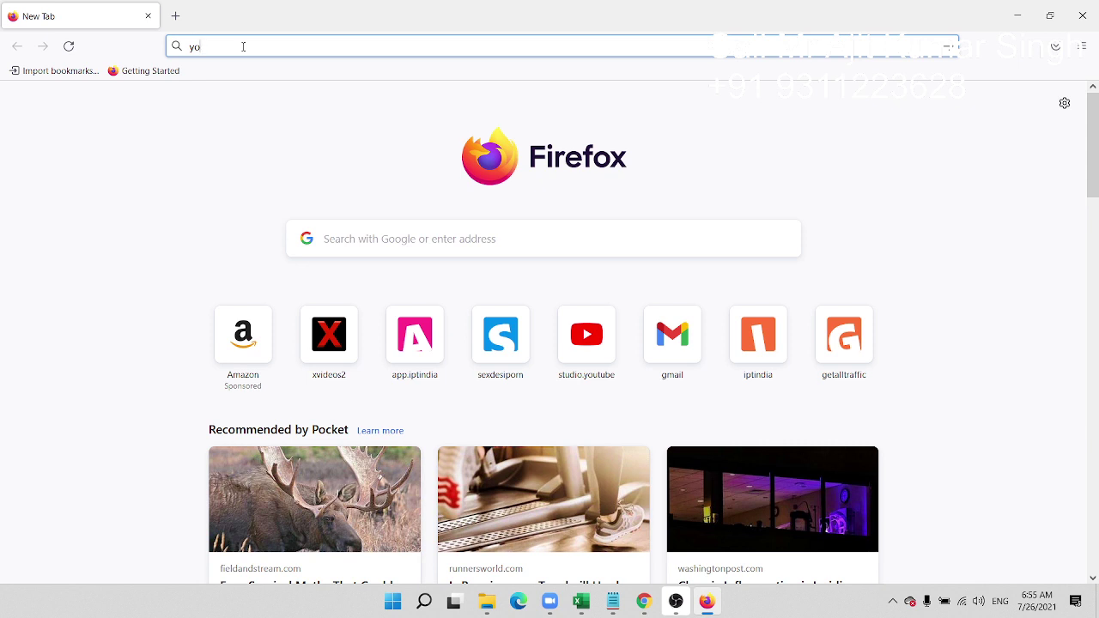
pyautogui.press('Down')
pyautogui.press('Down')
pyautogui.press('Down')
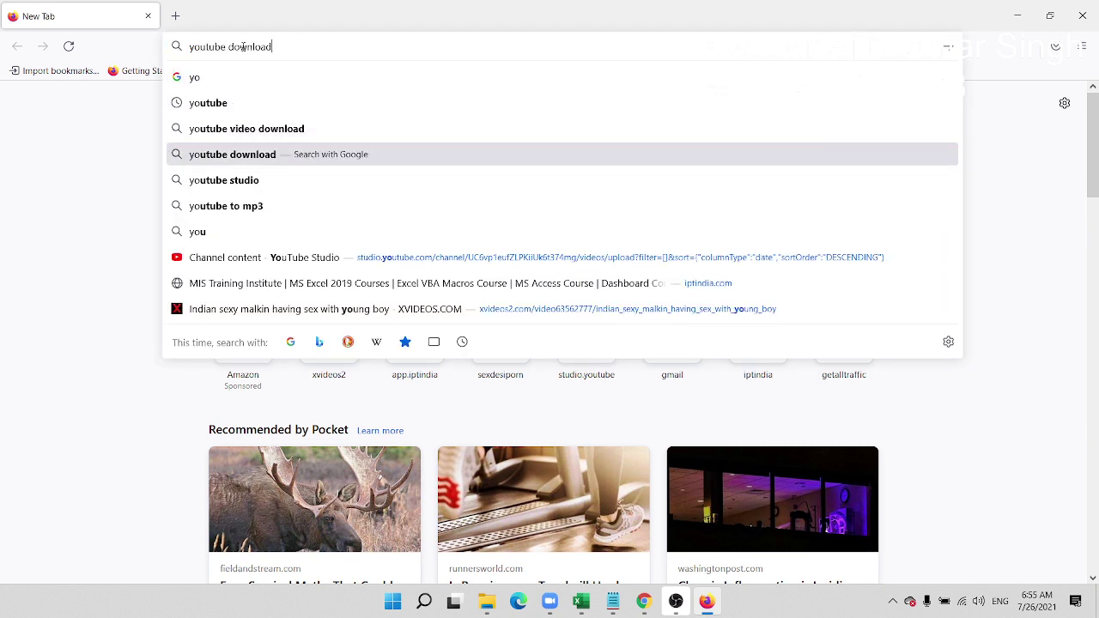
pyautogui.press('Down')
pyautogui.press('Down')
pyautogui.press('Down')
pyautogui.press('Down')
pyautogui.press('Return')
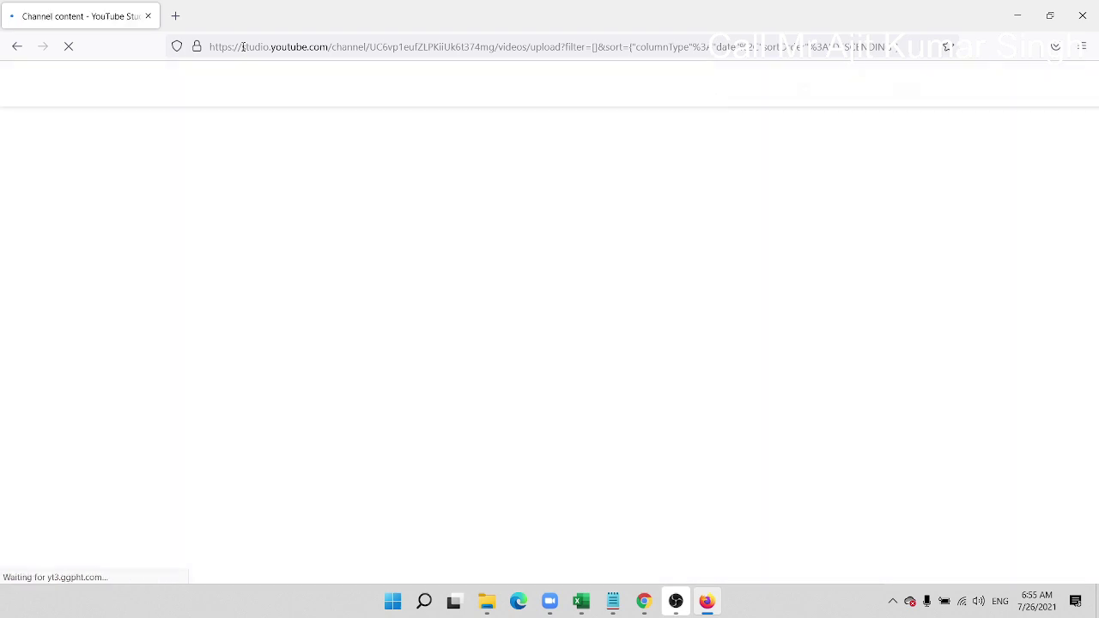
# Step: Open facebook.com in a new tab, then show Channel analytics in the Studio tab
pyautogui.click(175, 15)
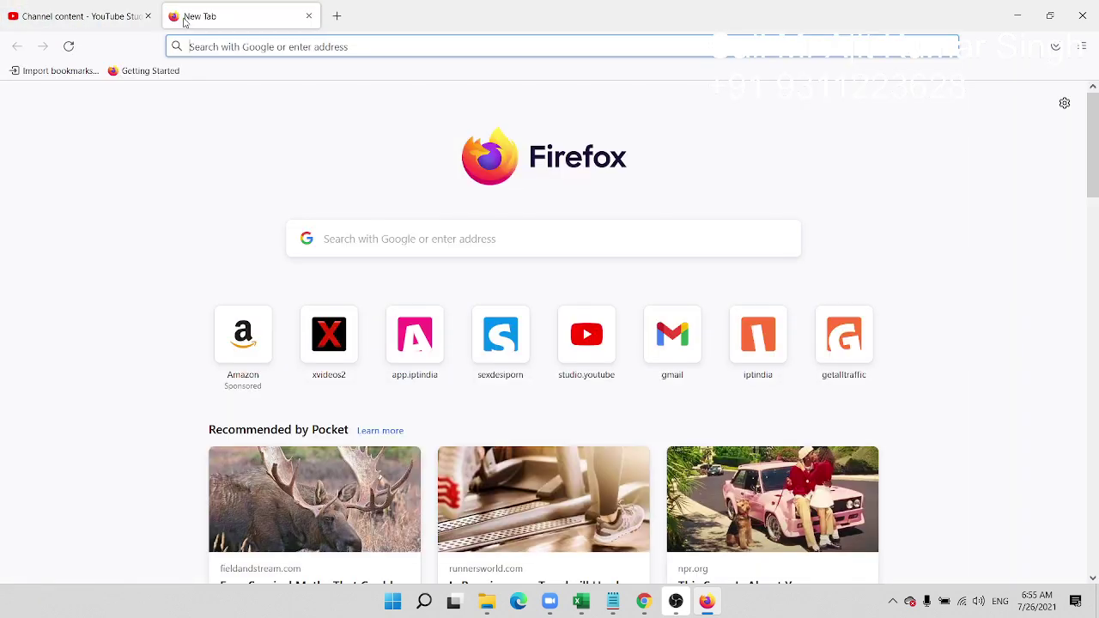
pyautogui.write('facebook.com')
pyautogui.press('Return')
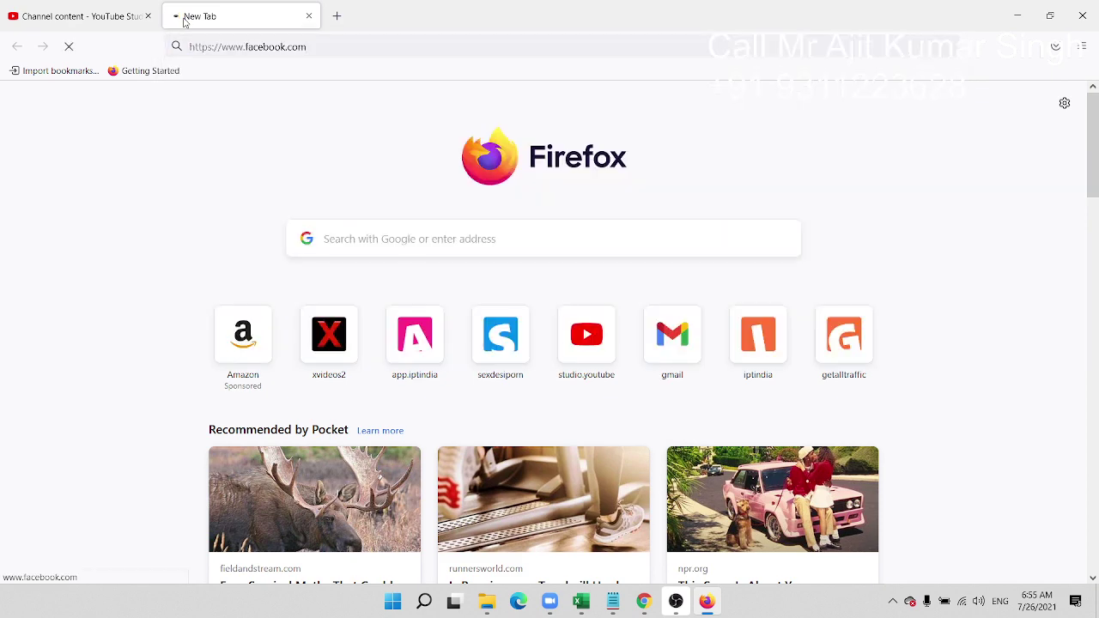
pyautogui.click(100, 17)
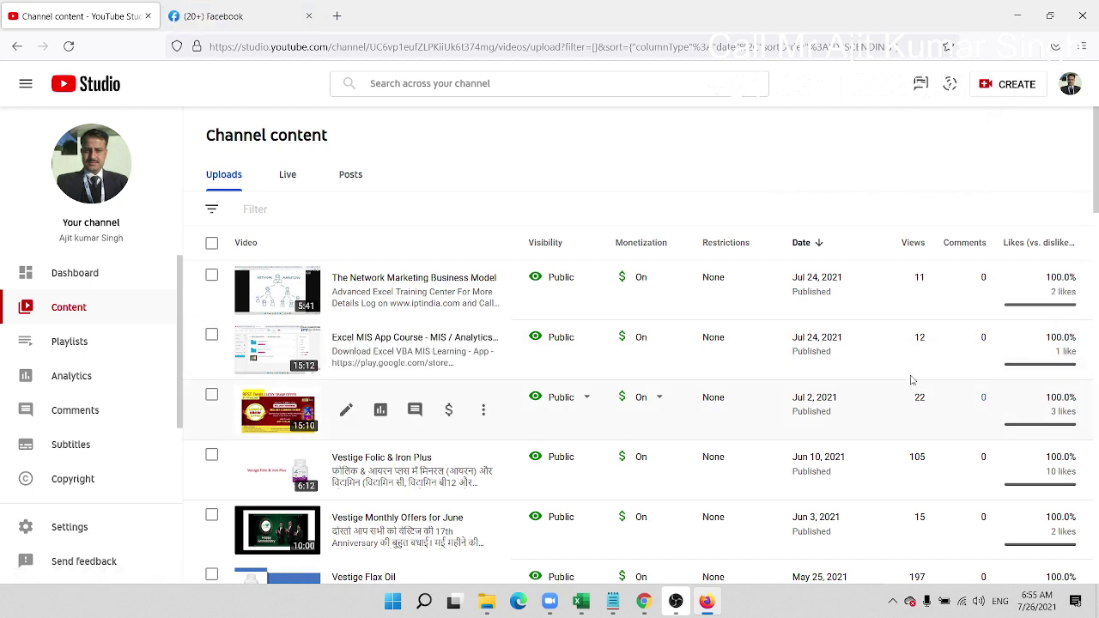
pyautogui.click(63, 383)
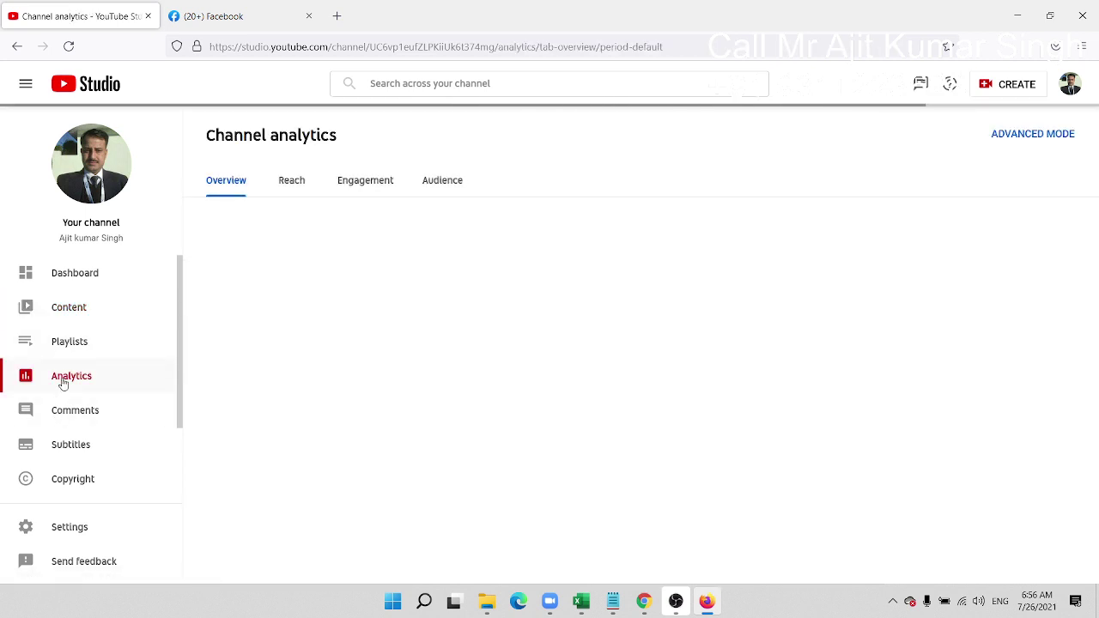
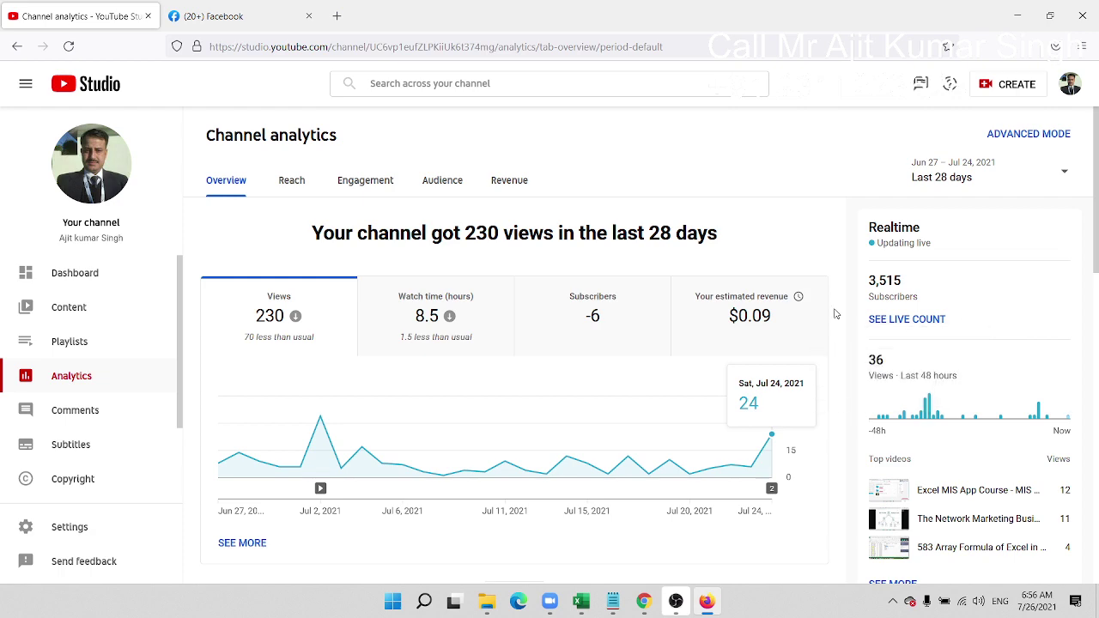
# Step: Start a new video upload from the channel's Content page in YouTube Studio
pyautogui.click(69, 308)
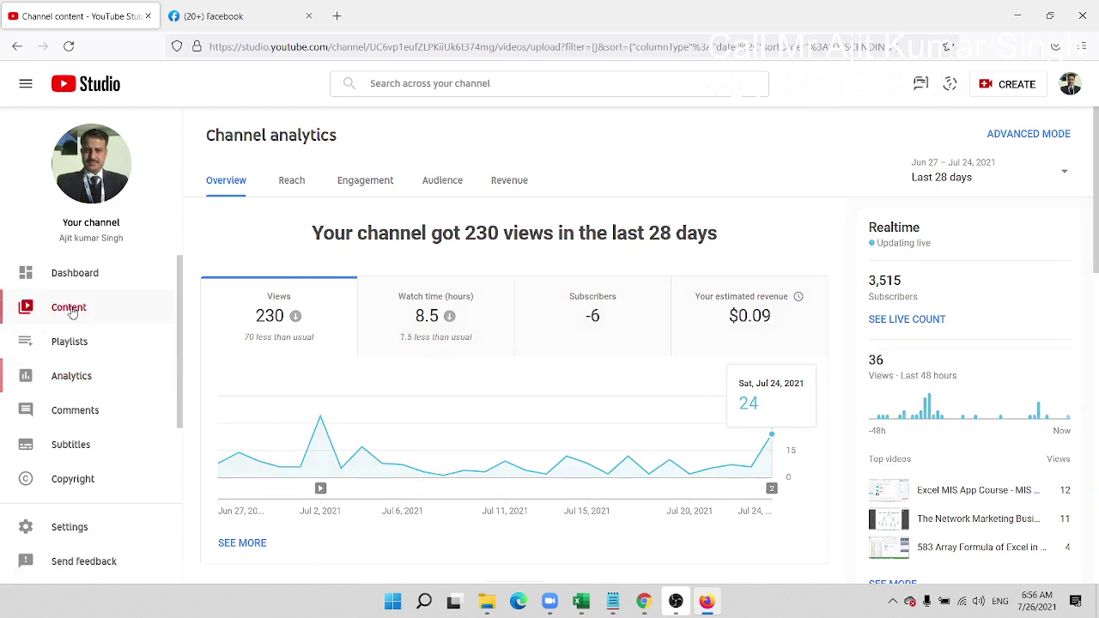
pyautogui.click(1004, 84)
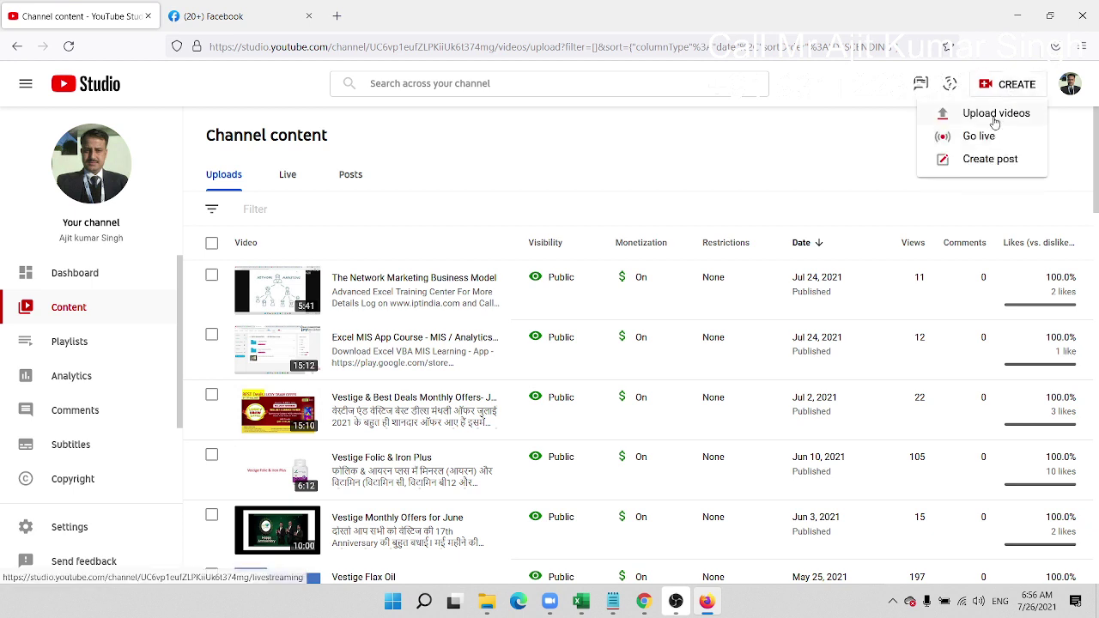
pyautogui.click(996, 120)
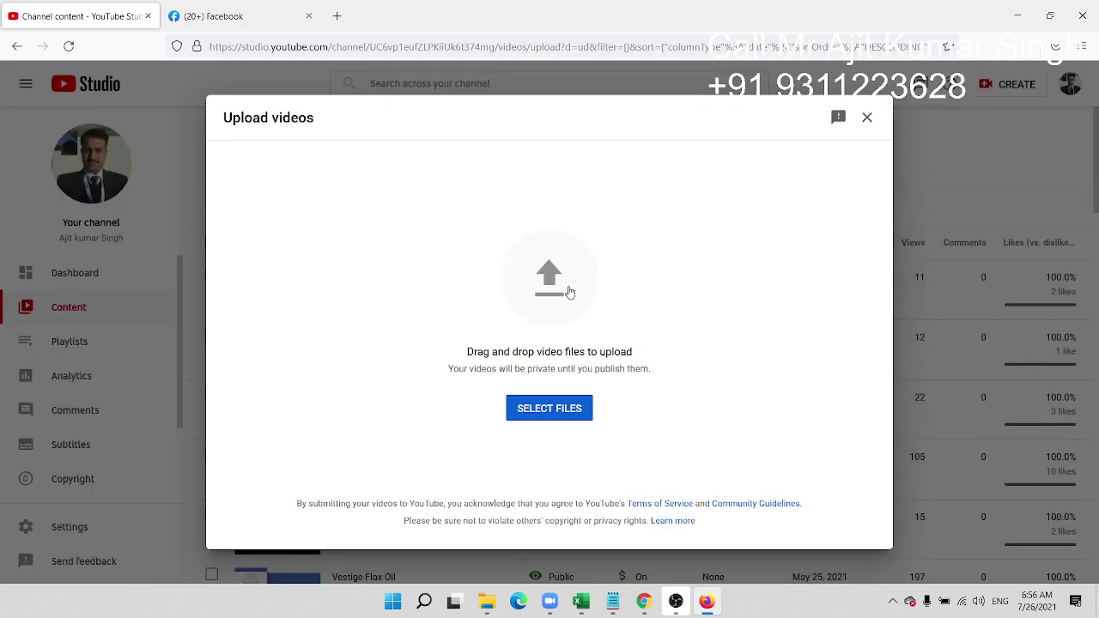
pyautogui.click(569, 292)
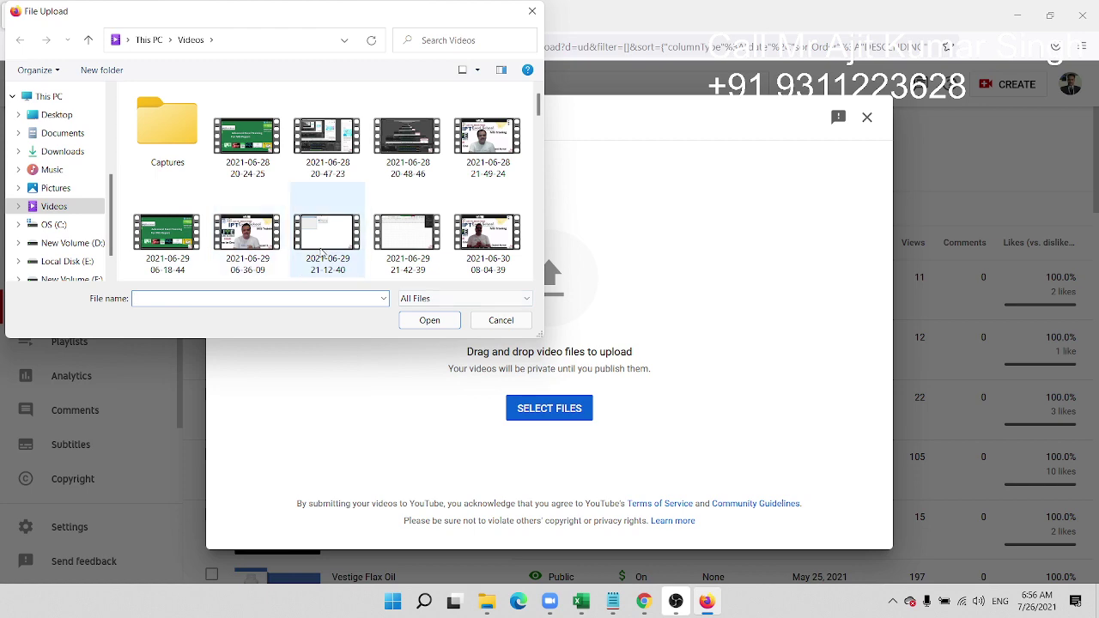
pyautogui.scroll(-3, 376, 241)
pyautogui.scroll(-2, 375, 241)
pyautogui.scroll(-3, 375, 240)
pyautogui.scroll(-3, 375, 238)
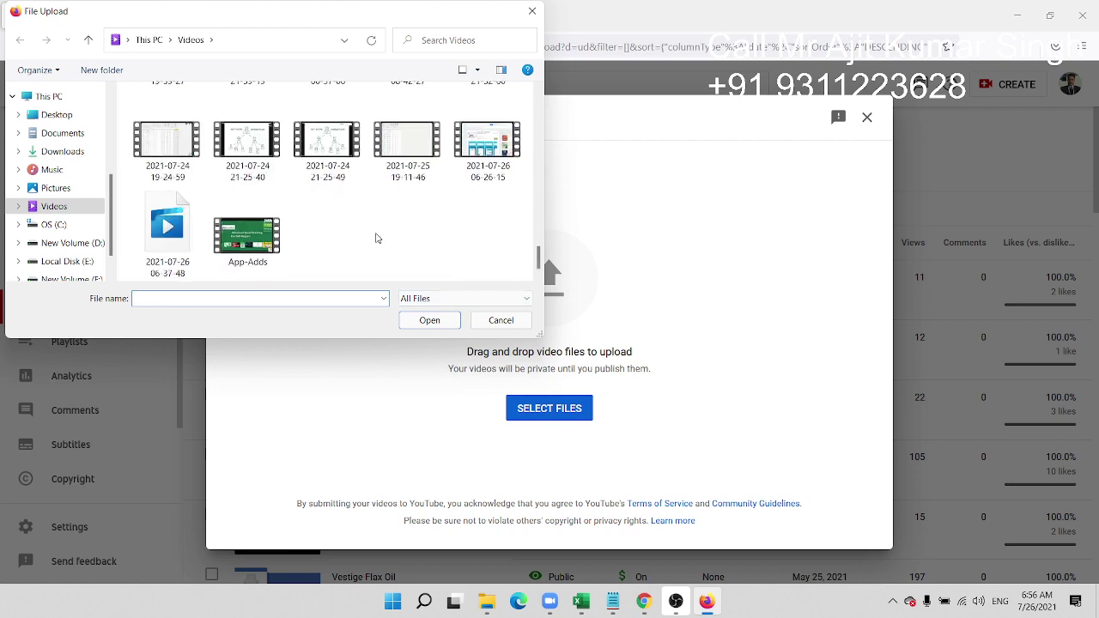
pyautogui.click(183, 246)
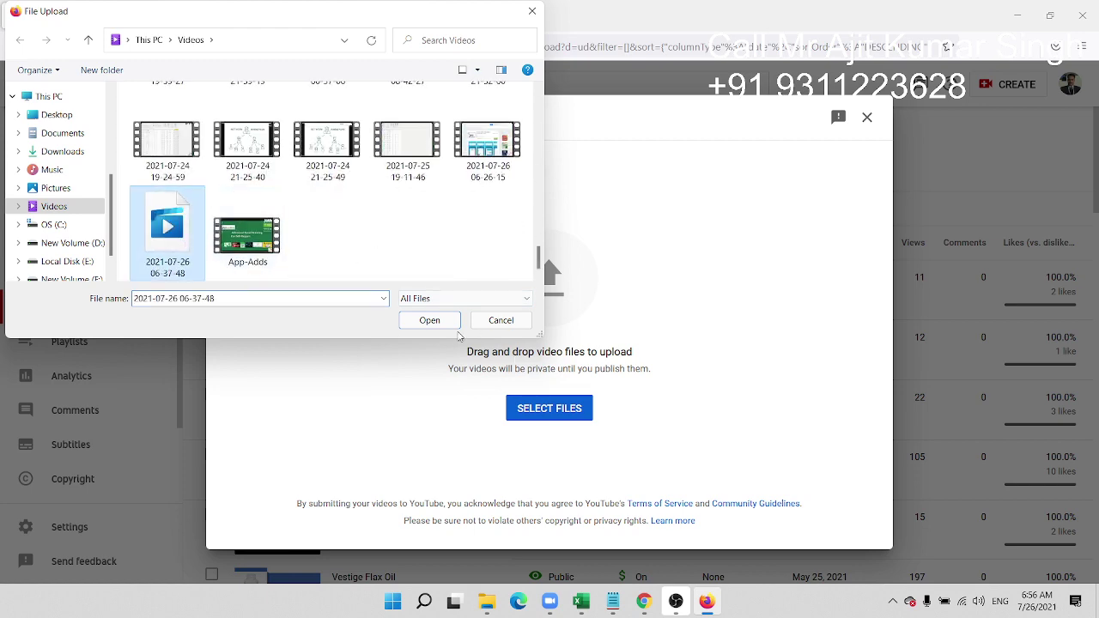
pyautogui.click(432, 321)
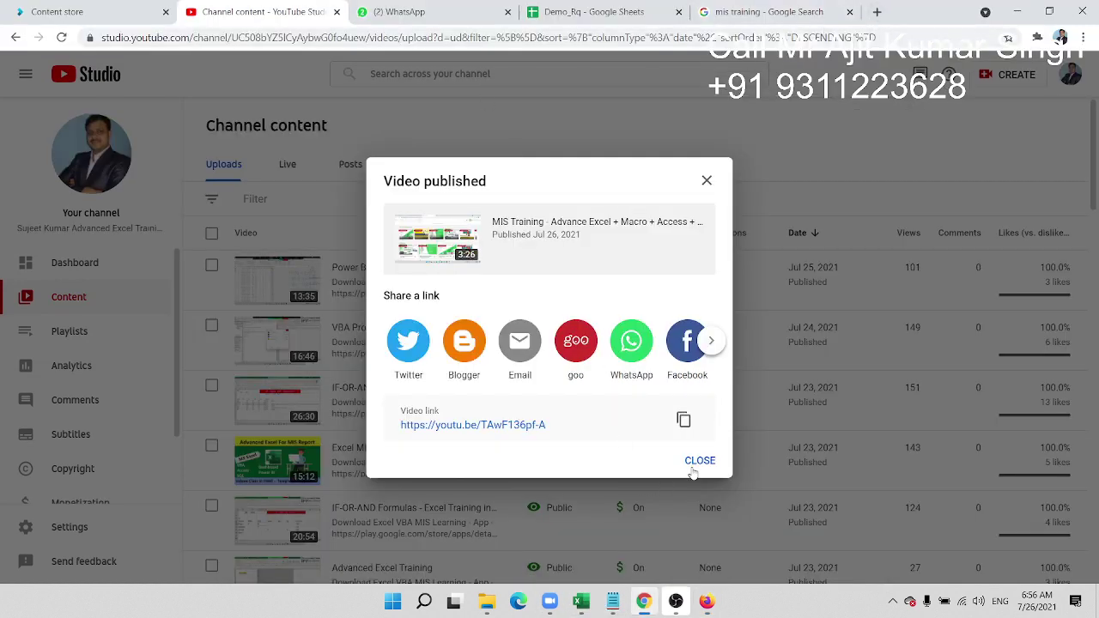
pyautogui.click(696, 464)
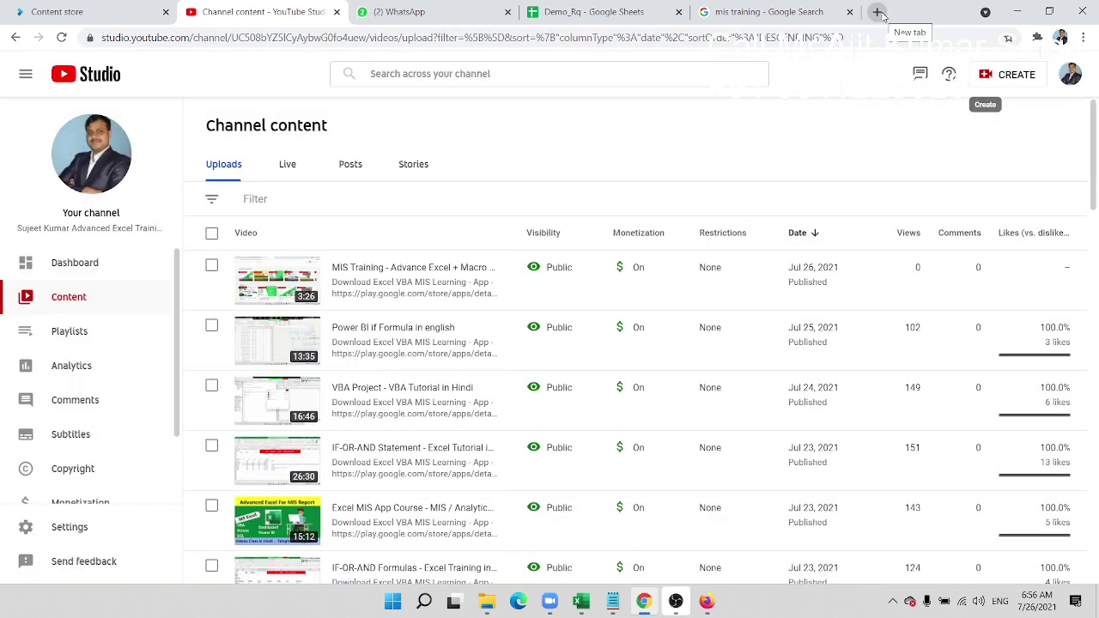
pyautogui.click(877, 12)
# Step: Search Google for 'savan me dhoot kyo chadhate hain'
pyautogui.write('goo')
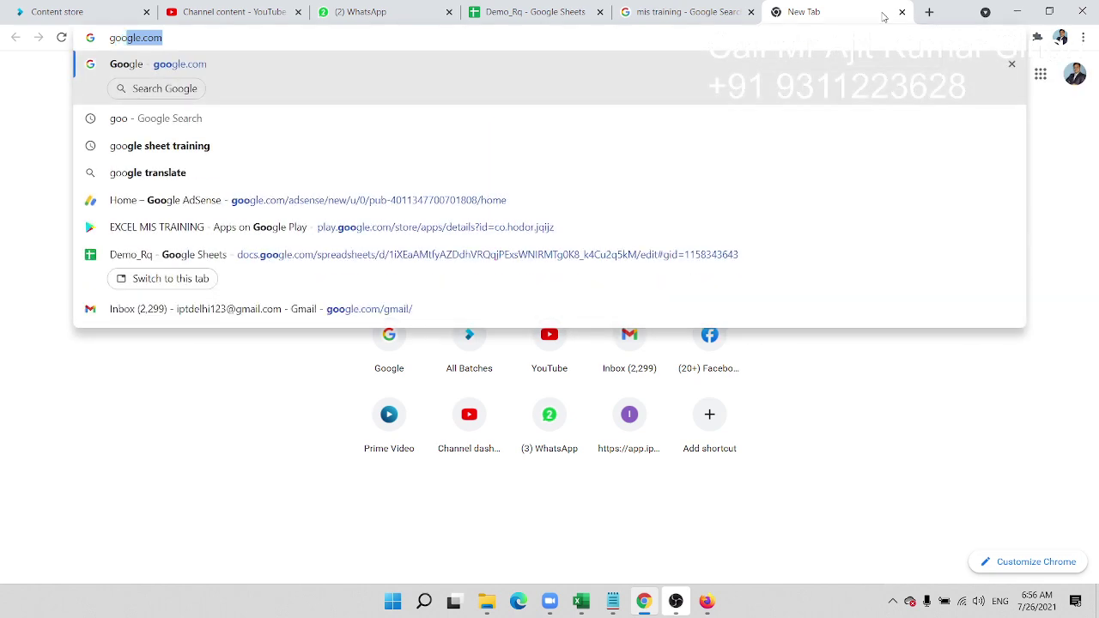
pyautogui.press('Return')
pyautogui.write('s')
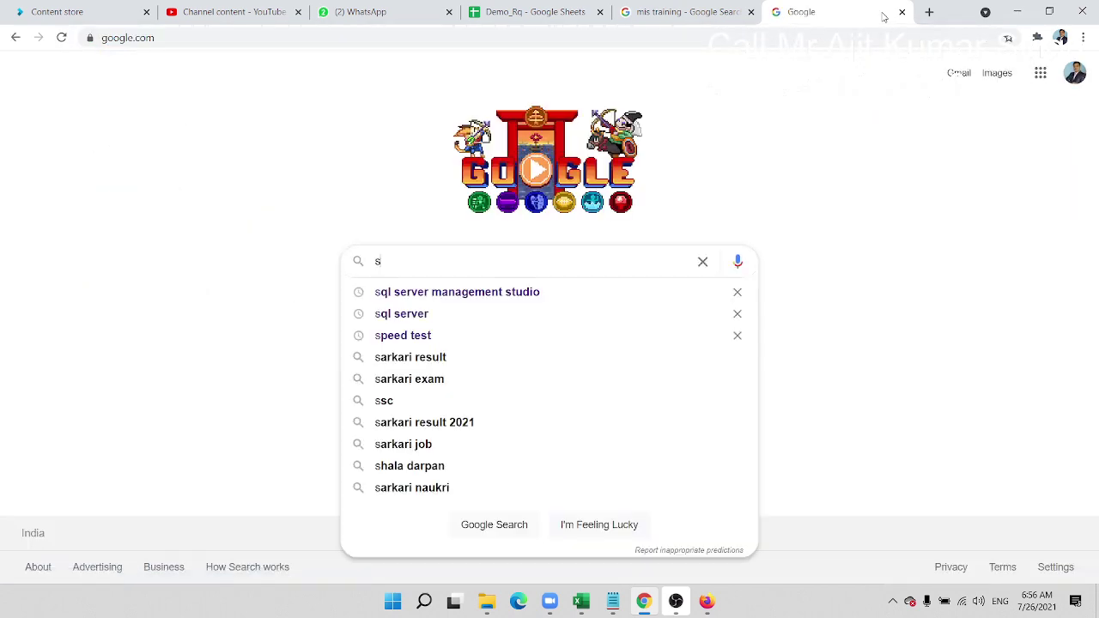
pyautogui.write('av')
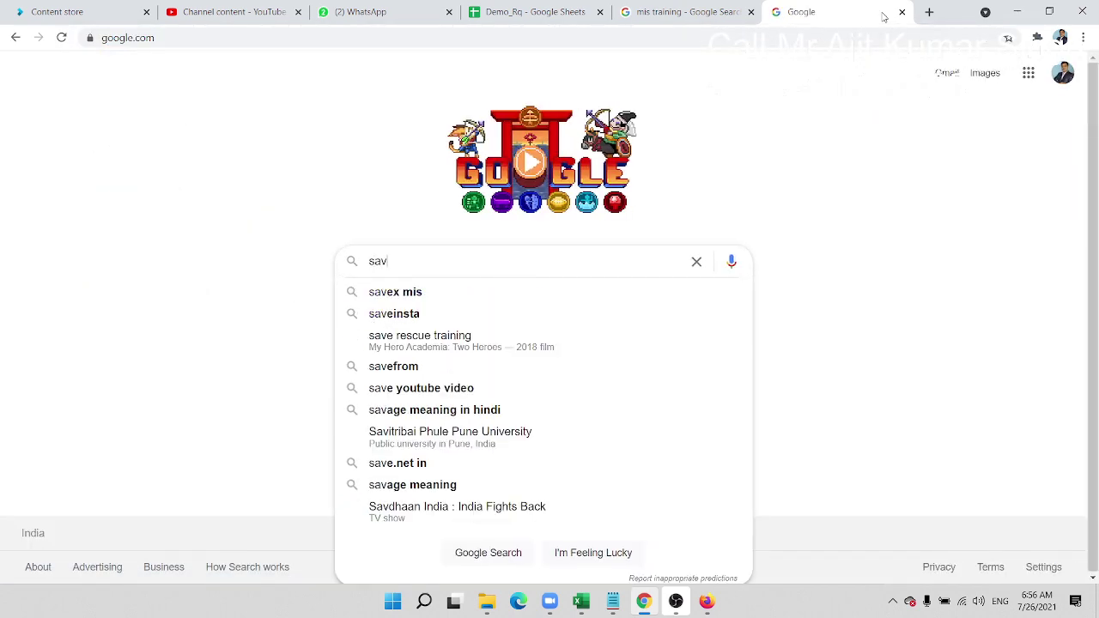
pyautogui.write('an ')
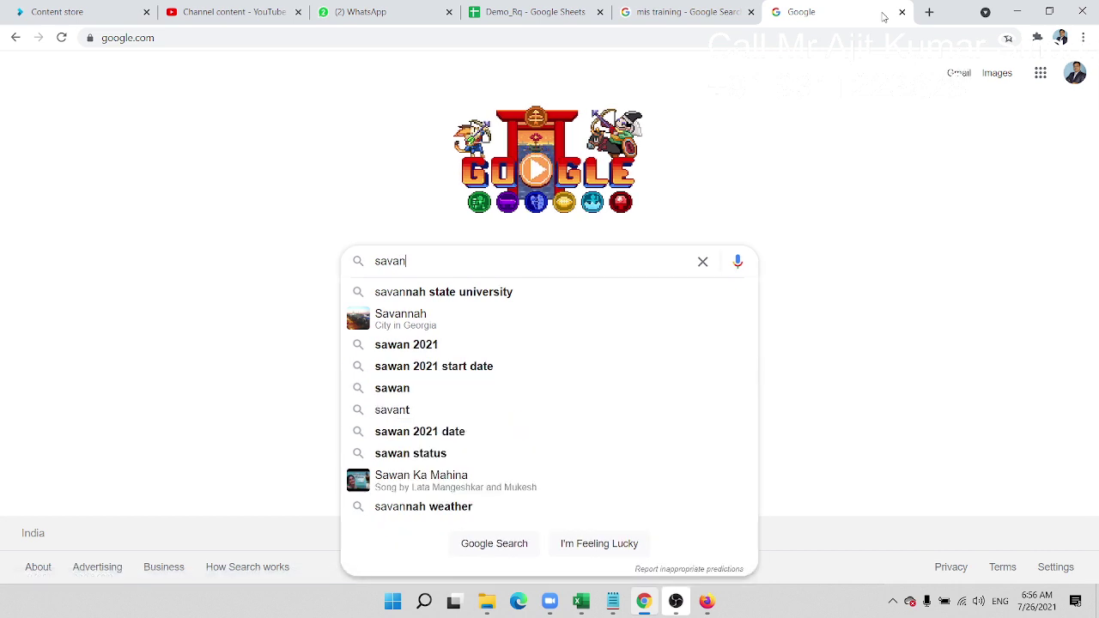
pyautogui.write('me ')
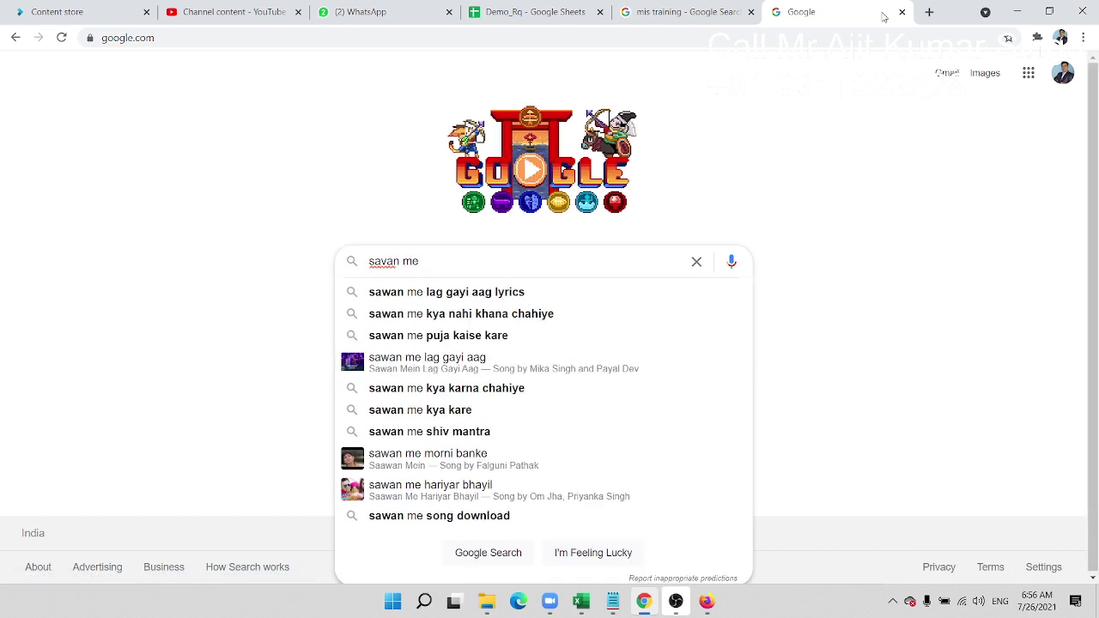
pyautogui.write('d')
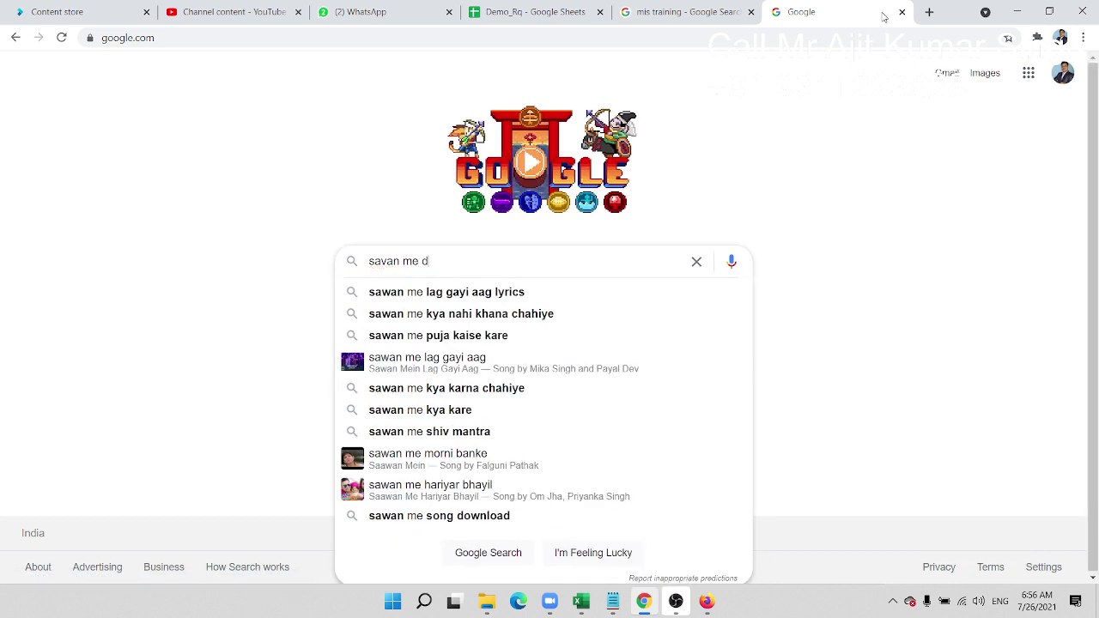
pyautogui.write('hoo')
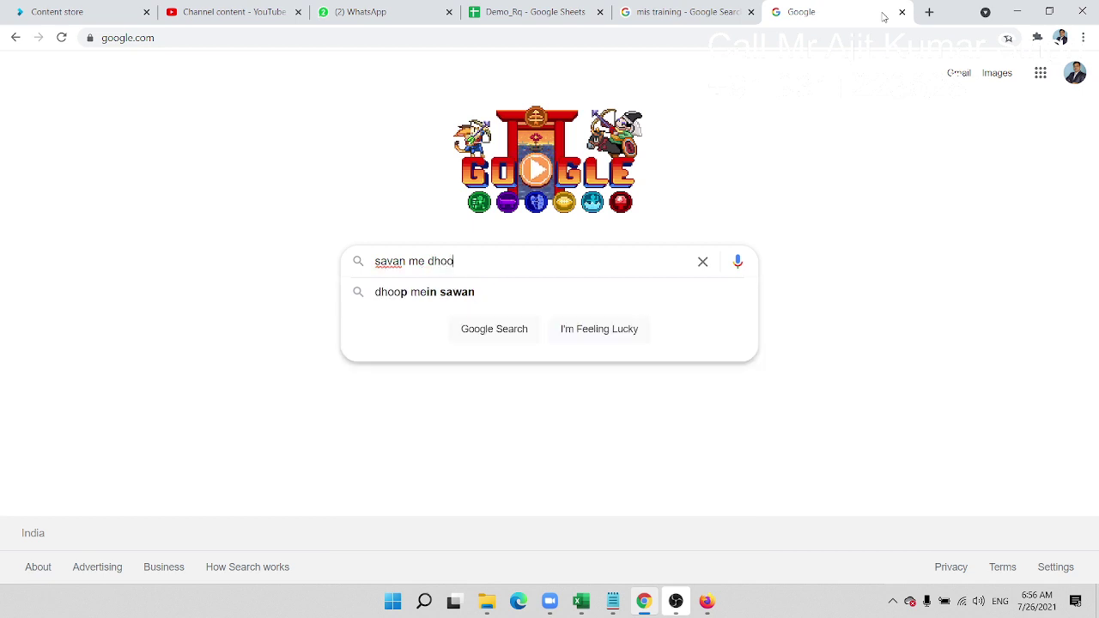
pyautogui.write('t')
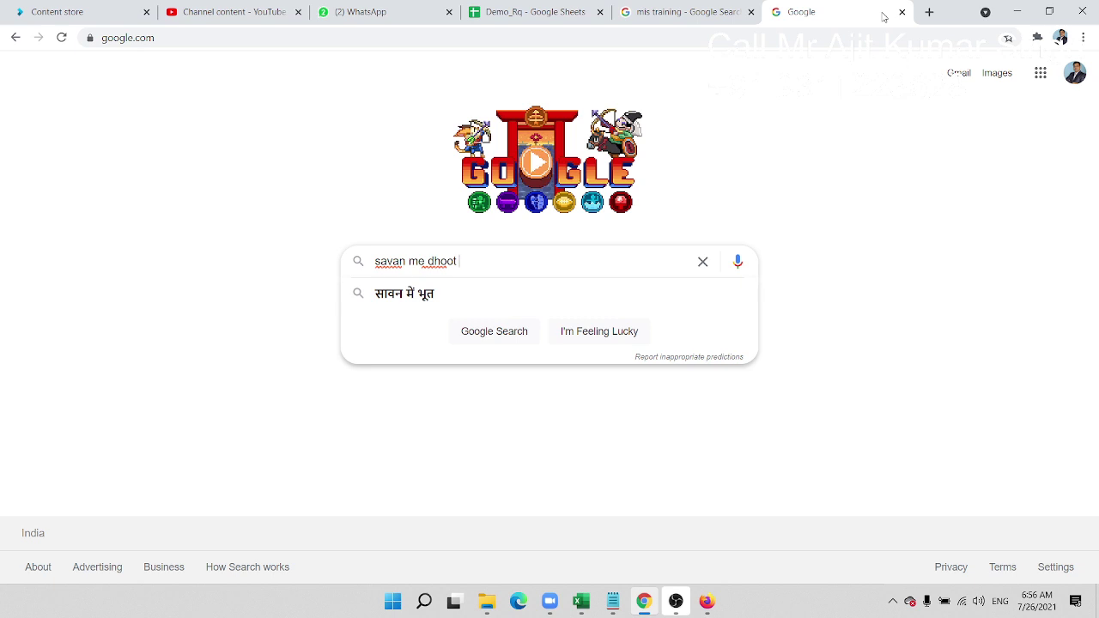
pyautogui.write(' ky')
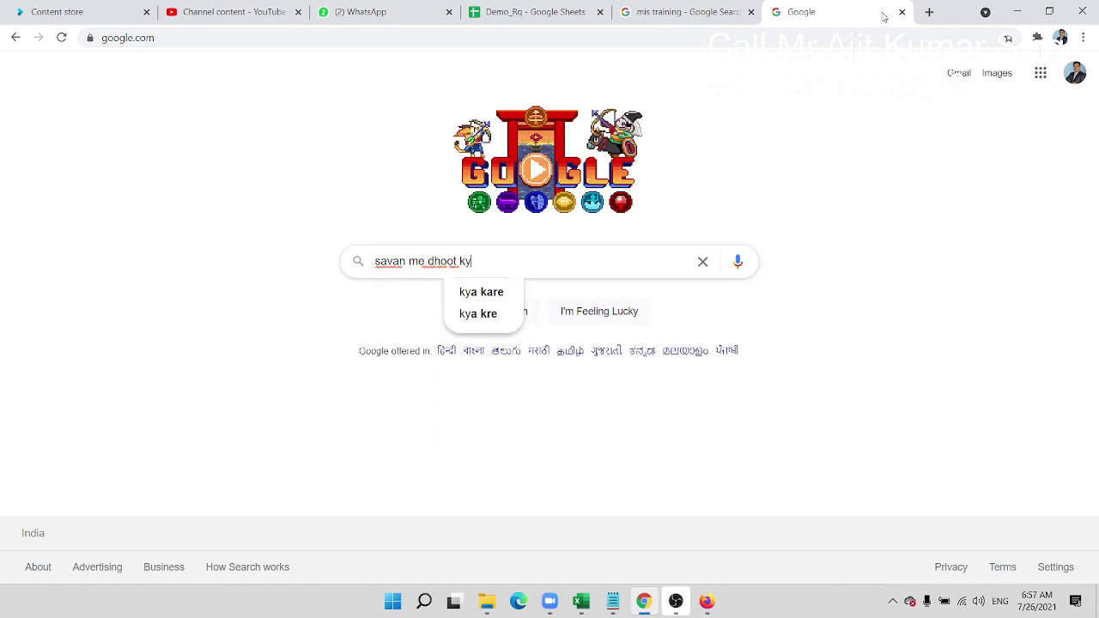
pyautogui.write('o ch')
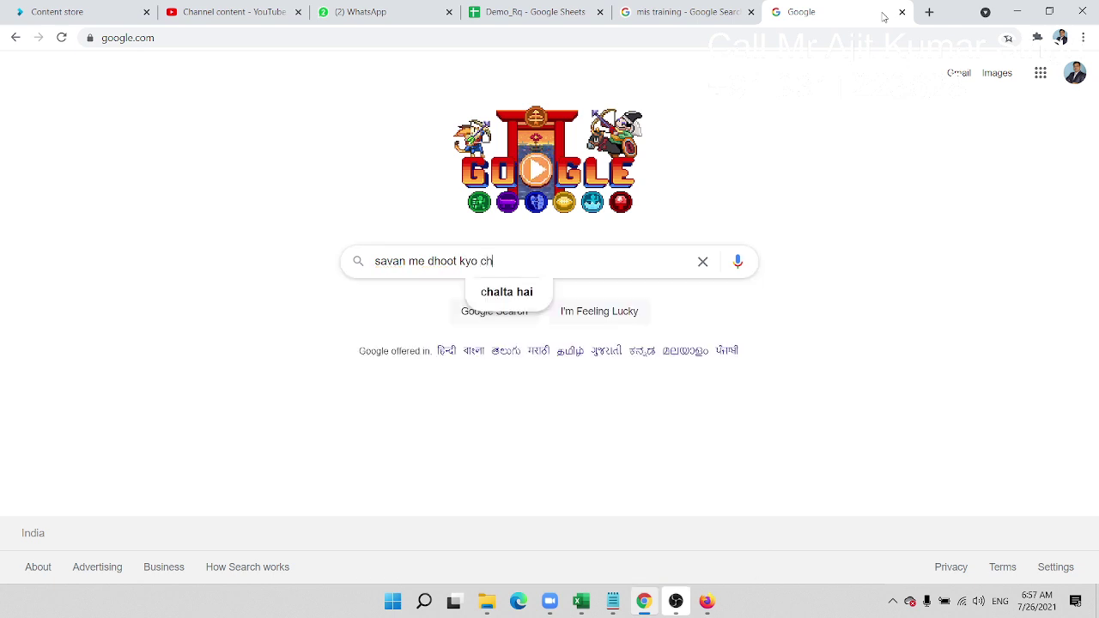
pyautogui.write('ad')
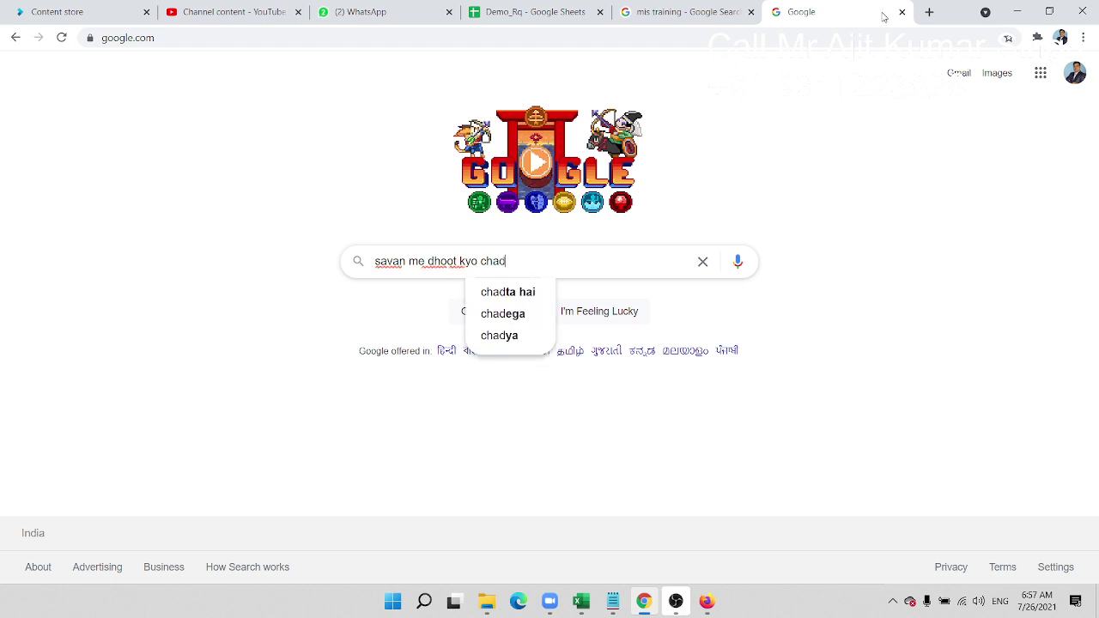
pyautogui.write('hate ')
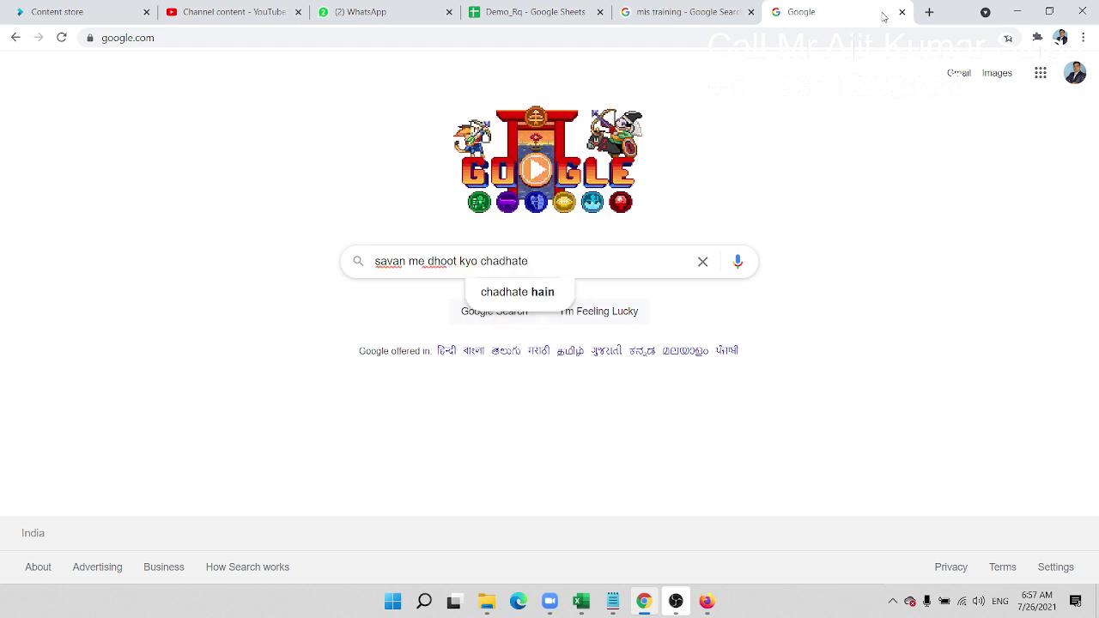
pyautogui.write('hain')
pyautogui.press('Return')
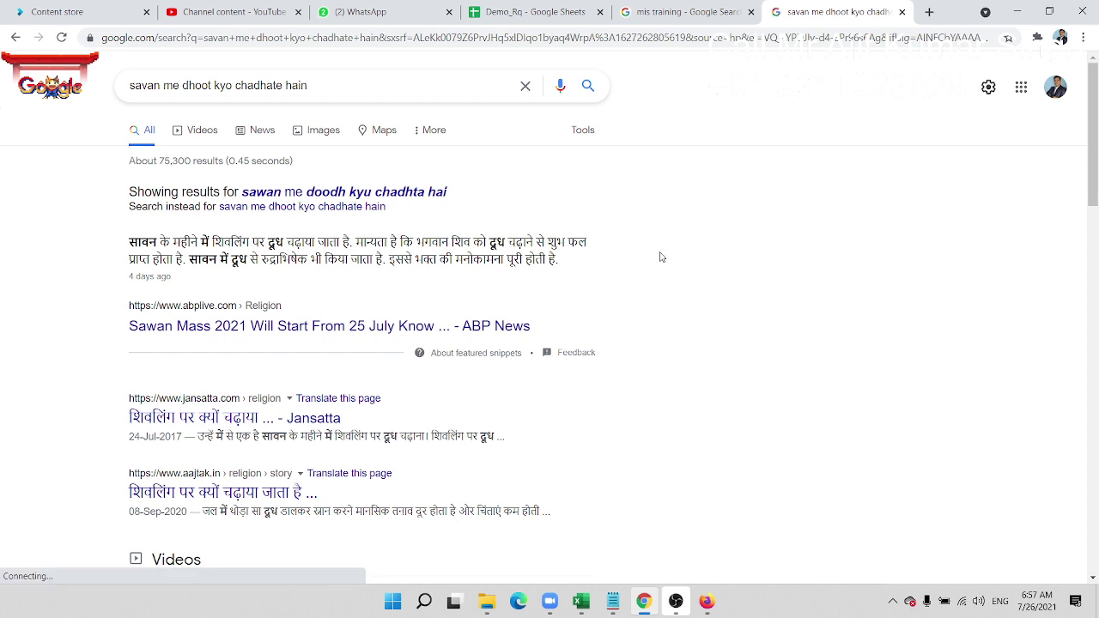
# Step: Open the jyotidehliwal.com source page of the milk-on-Shivling picture from the image results
pyautogui.scroll(-2, 253, 197)
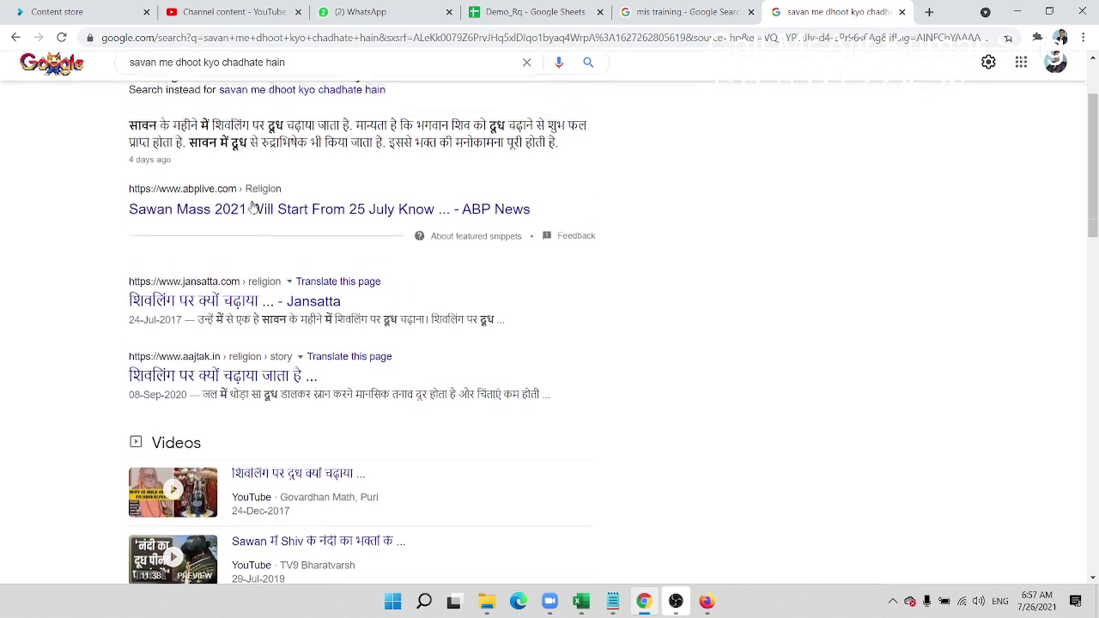
pyautogui.scroll(2, 253, 204)
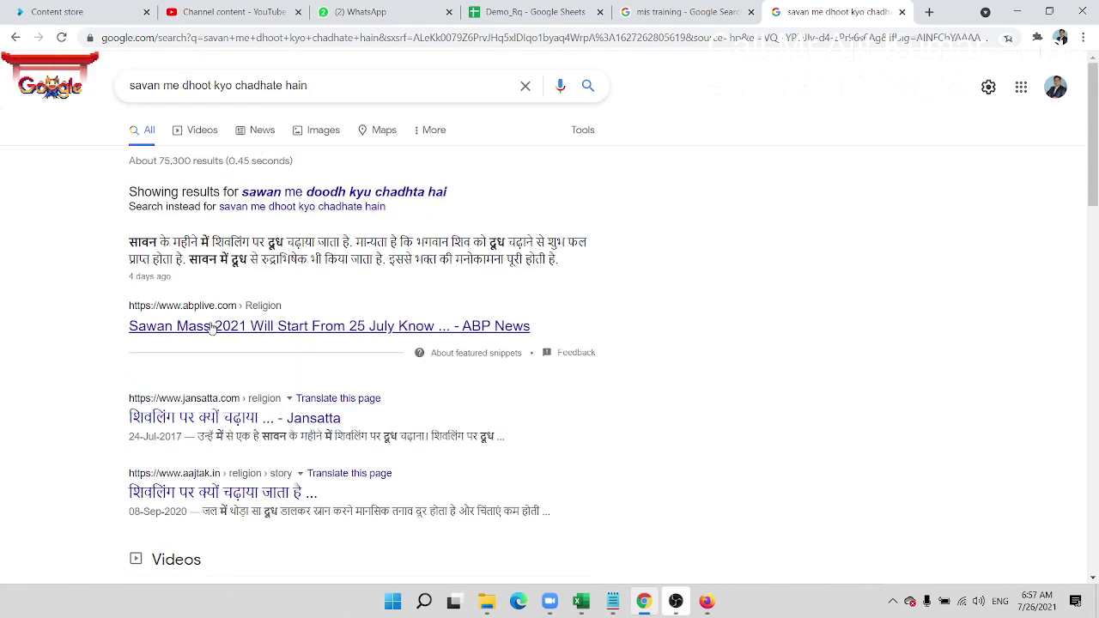
pyautogui.click(307, 135)
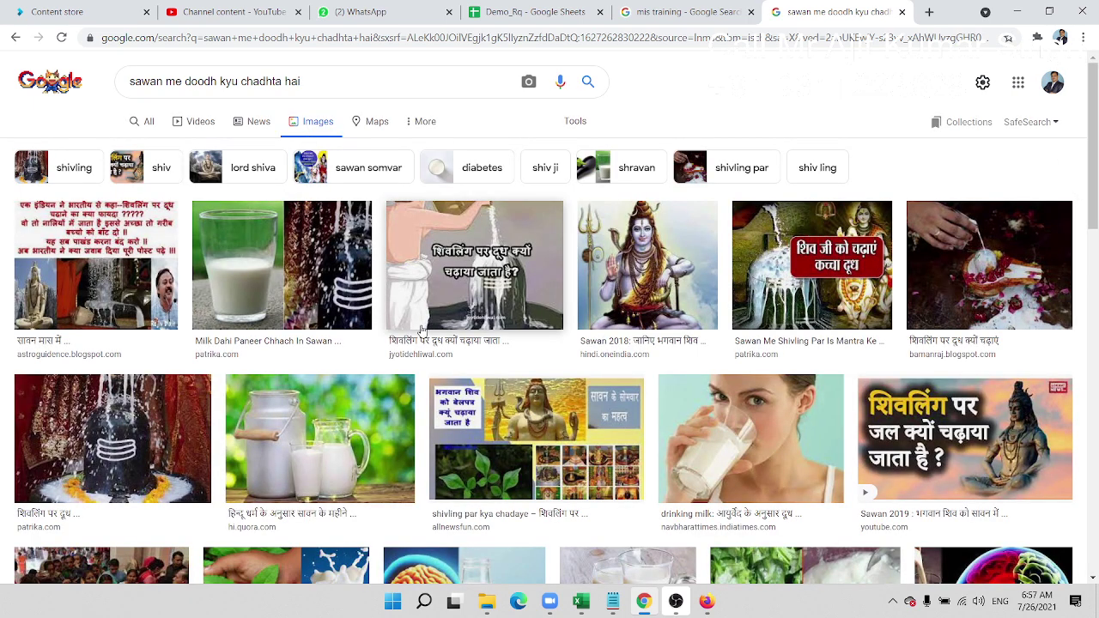
pyautogui.click(475, 299)
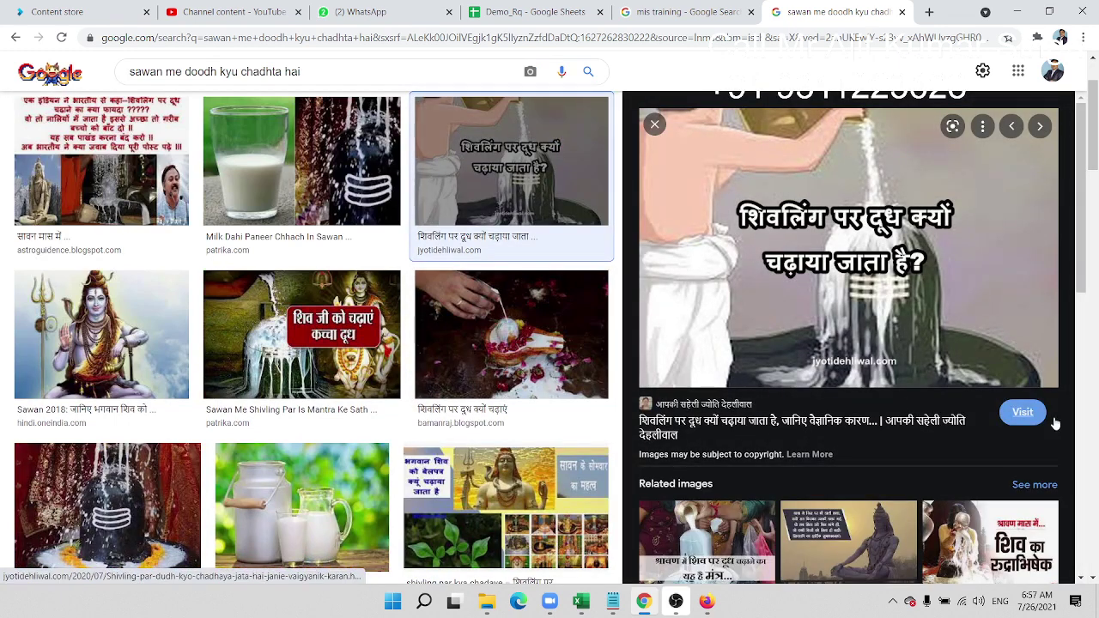
pyautogui.click(854, 318)
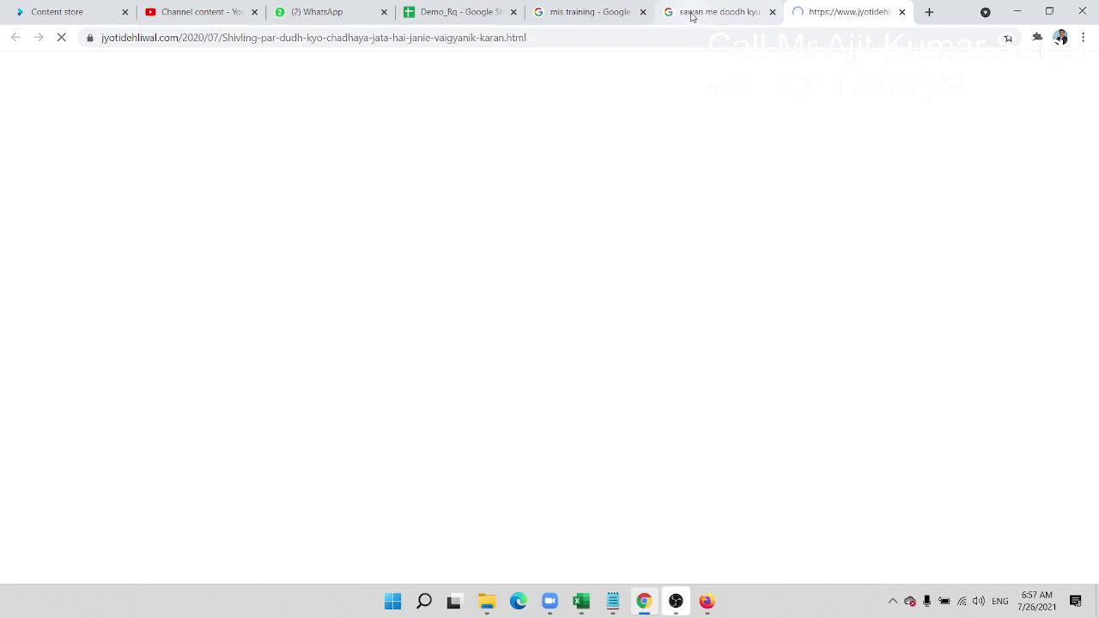
# Step: Copy the article's Shivling milk-pouring image to the clipboard
pyautogui.scroll(-3, 470, 307)
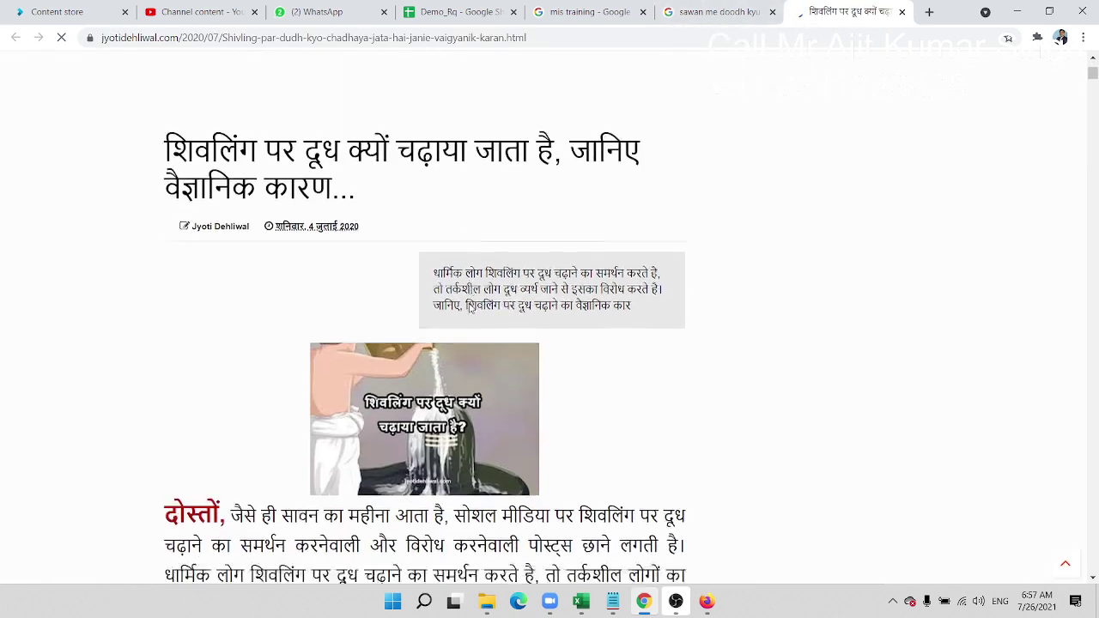
pyautogui.scroll(-5, 470, 307)
pyautogui.scroll(2, 428, 272)
pyautogui.scroll(-4, 427, 271)
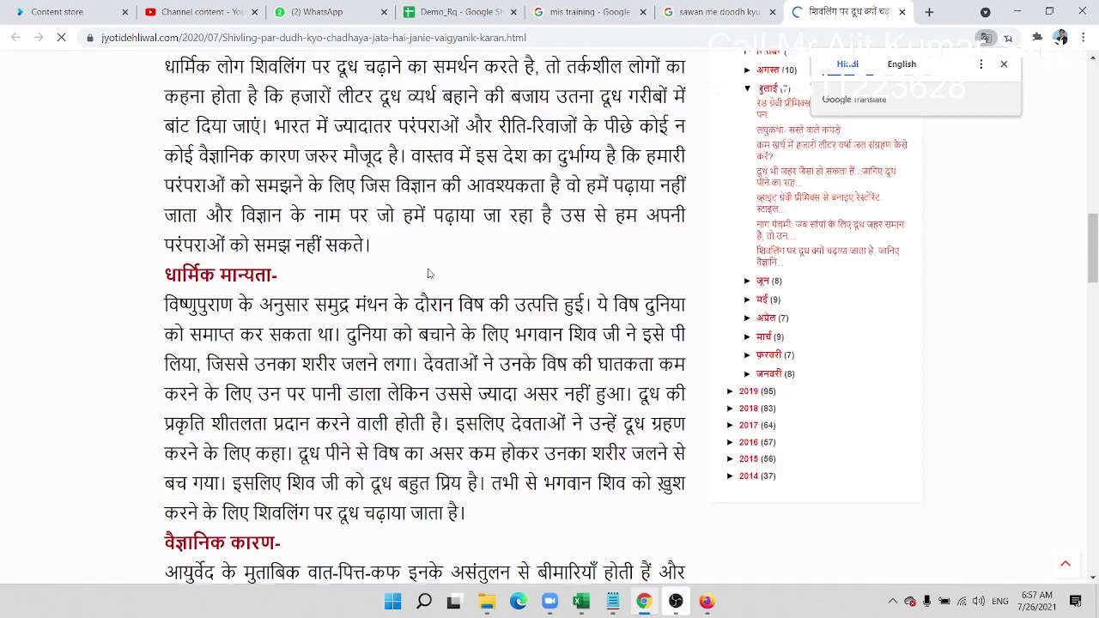
pyautogui.scroll(-4, 427, 272)
pyautogui.scroll(6, 429, 273)
pyautogui.scroll(6, 431, 279)
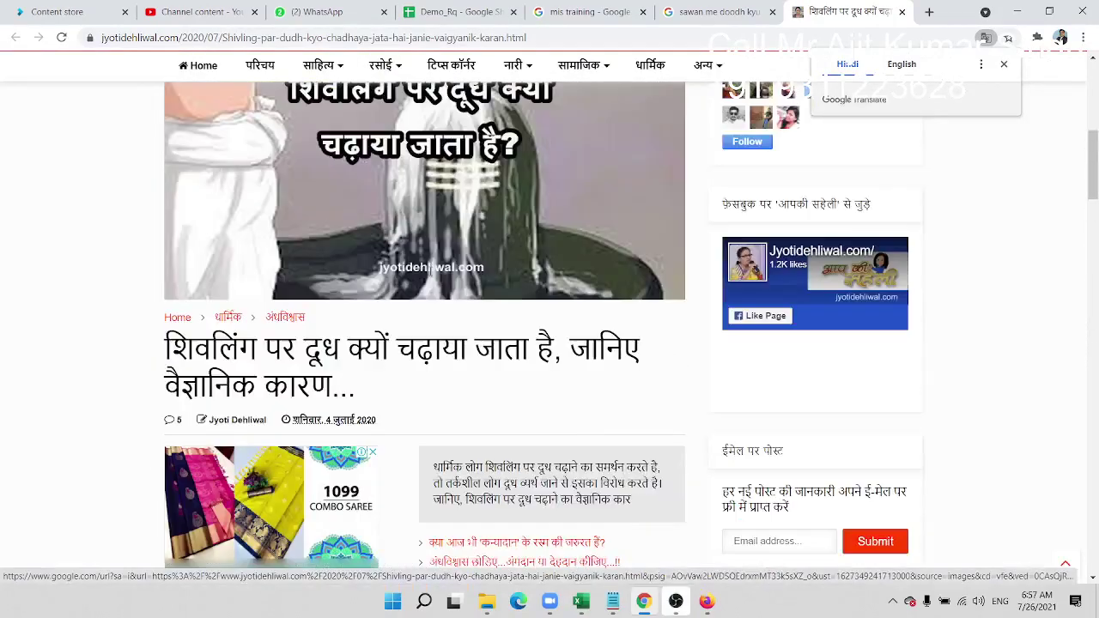
pyautogui.scroll(4, 425, 291)
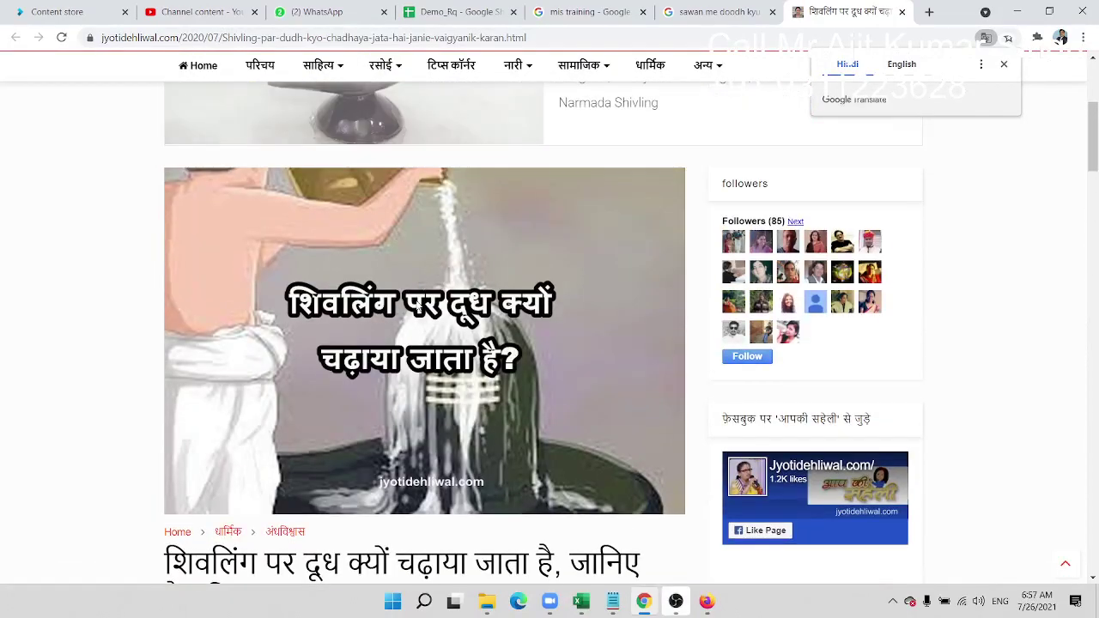
pyautogui.rightClick(405, 328)
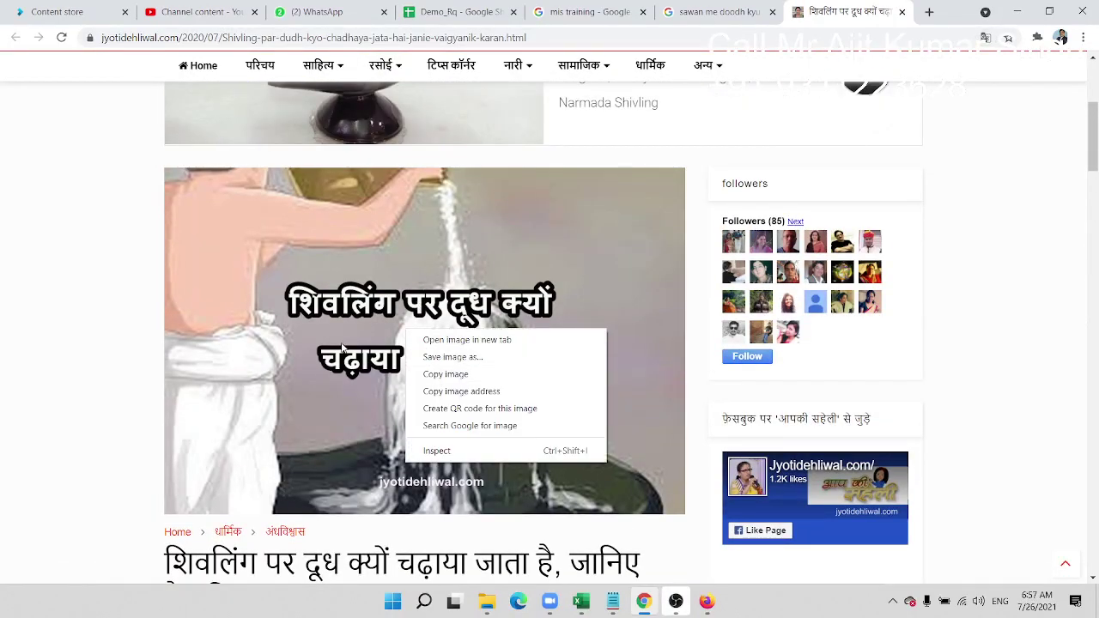
pyautogui.click(442, 372)
pyautogui.rightClick(444, 364)
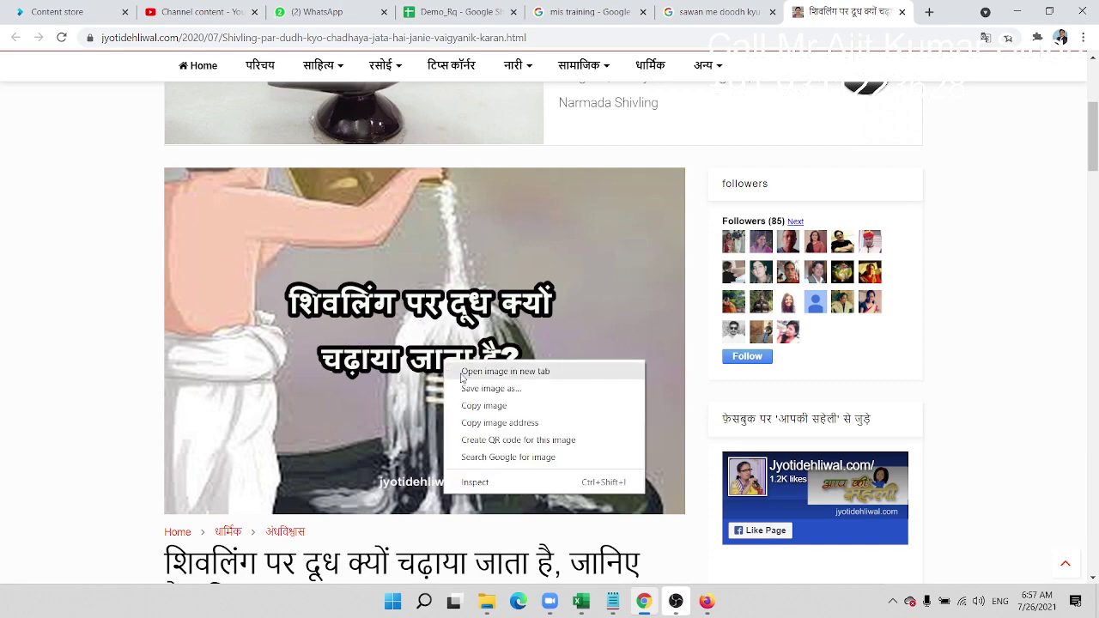
pyautogui.click(493, 409)
# Step: Scroll through the article and copy the milk-offering illustration again
pyautogui.scroll(-1, 480, 401)
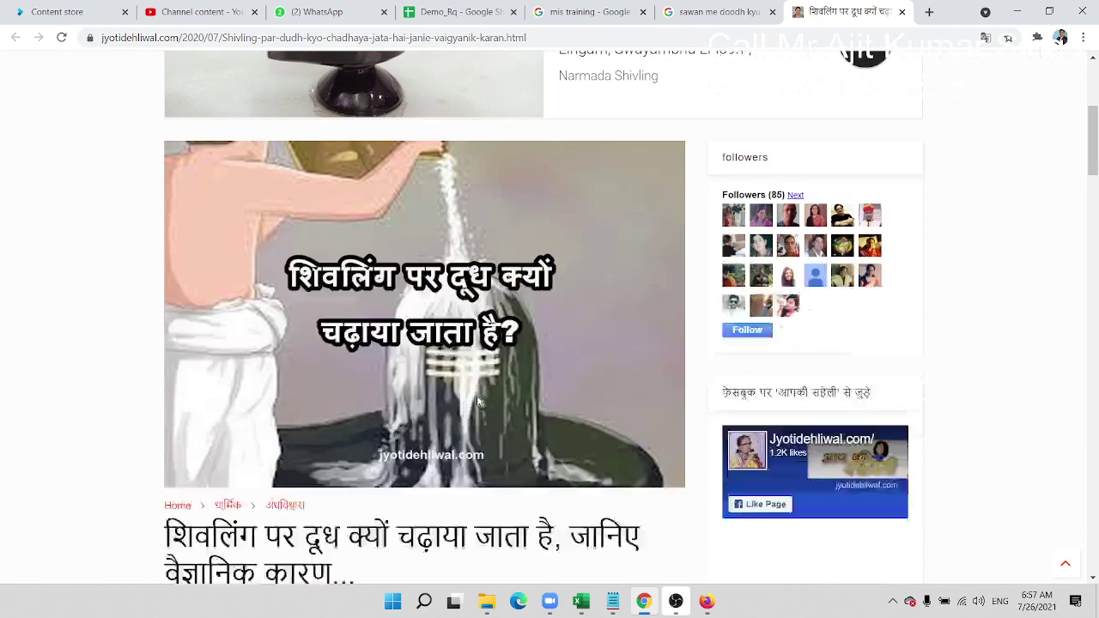
pyautogui.scroll(-2, 480, 400)
pyautogui.scroll(-3, 480, 401)
pyautogui.scroll(2, 478, 393)
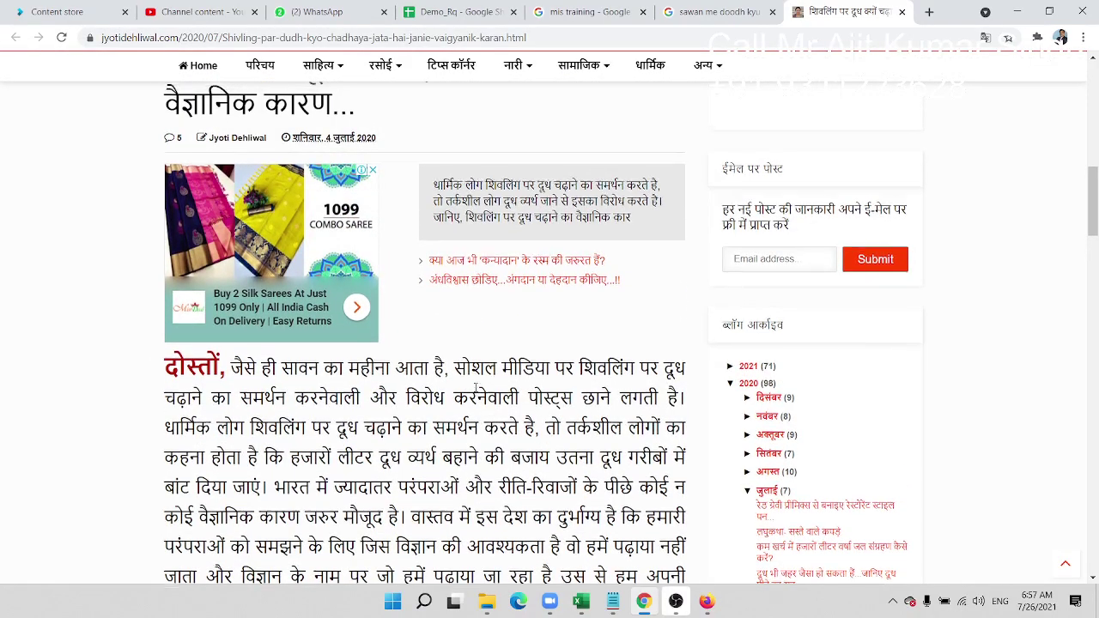
pyautogui.scroll(4, 477, 383)
pyautogui.scroll(2, 477, 384)
pyautogui.scroll(2, 475, 384)
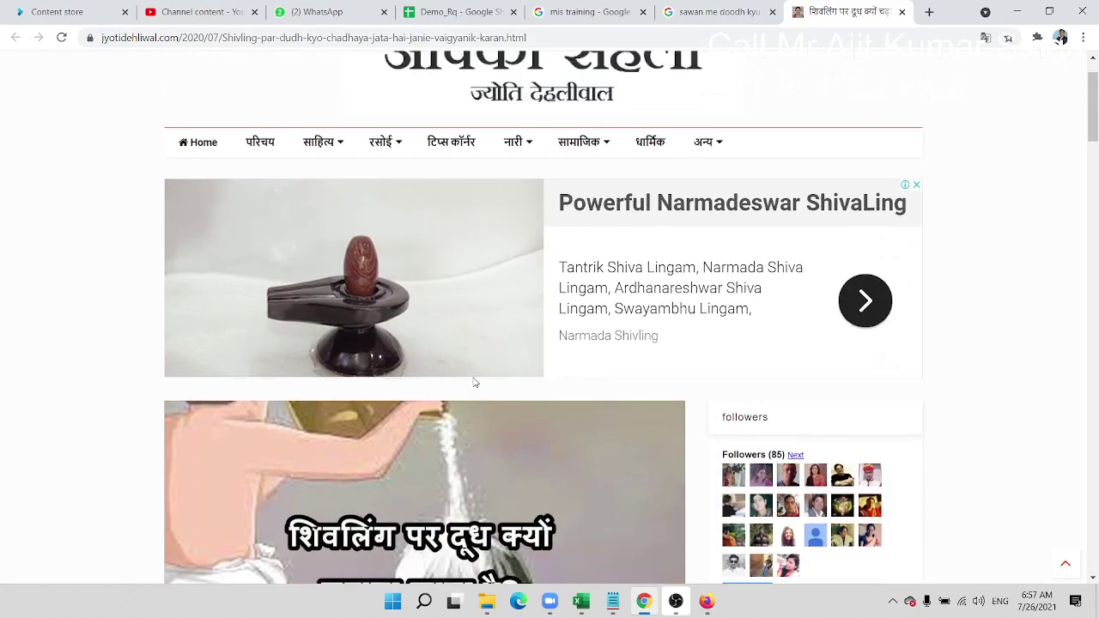
pyautogui.scroll(-3, 475, 384)
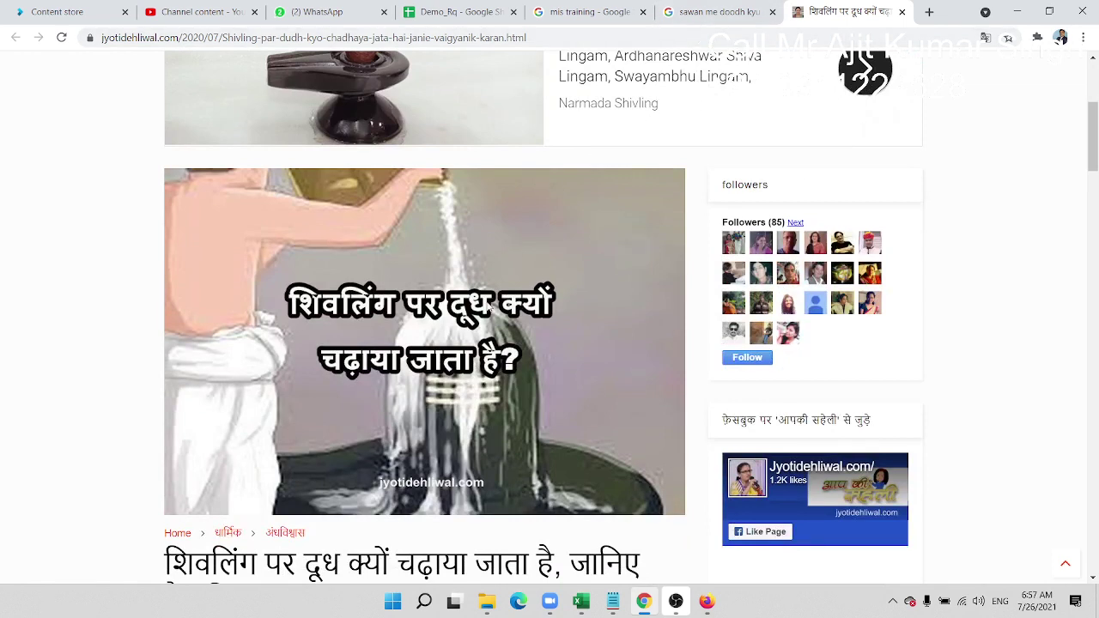
pyautogui.rightClick(443, 334)
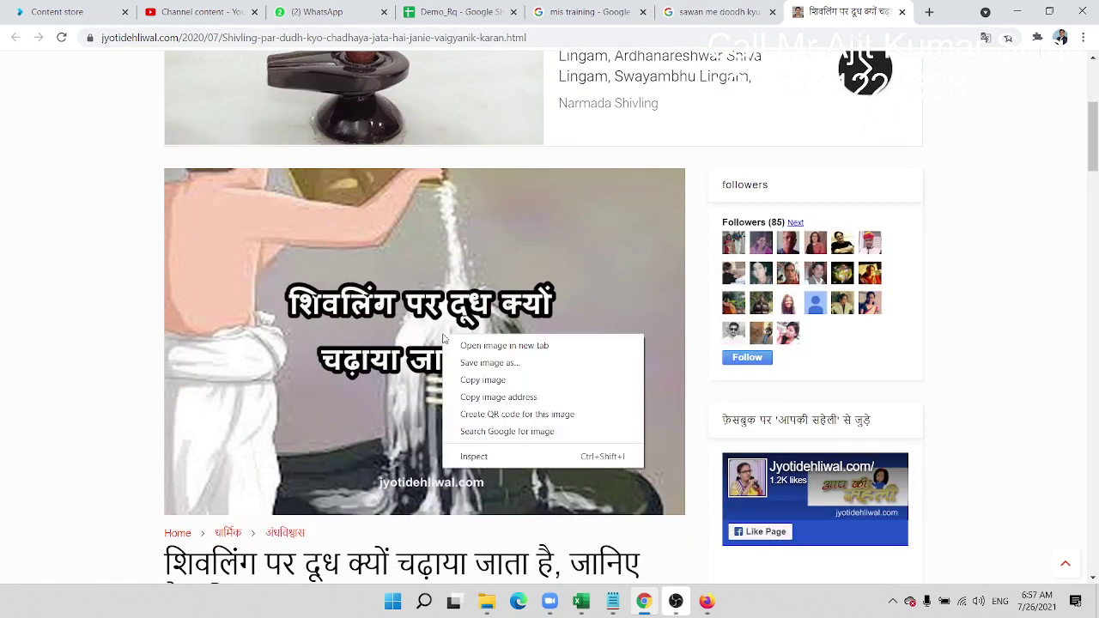
pyautogui.click(473, 381)
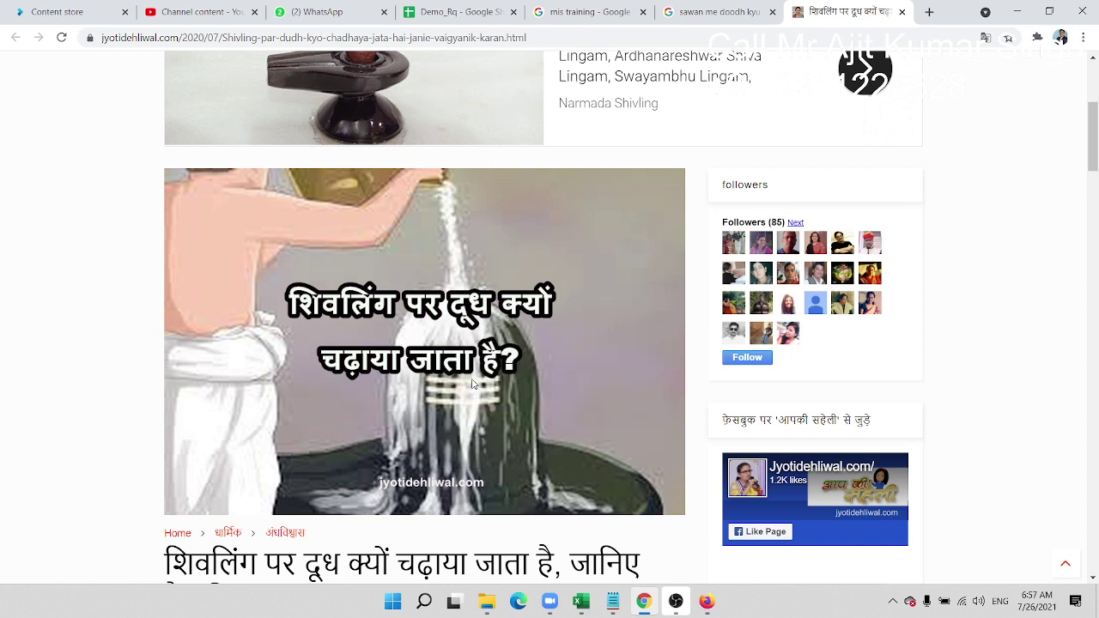
# Step: Launch Excel and start a blank workbook
pyautogui.press('super')
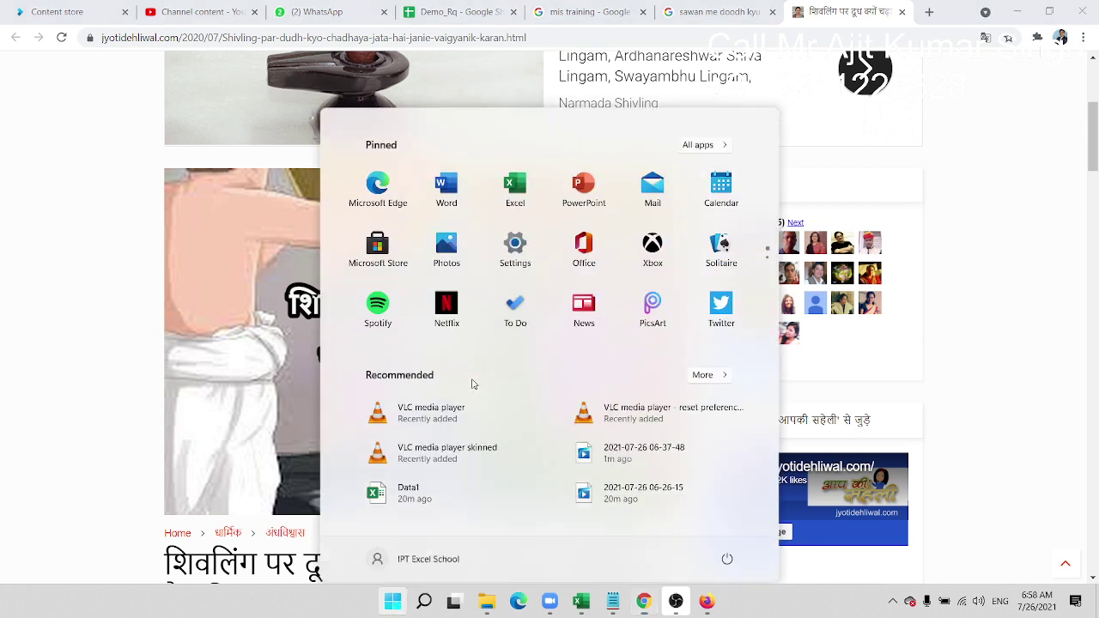
pyautogui.write('e')
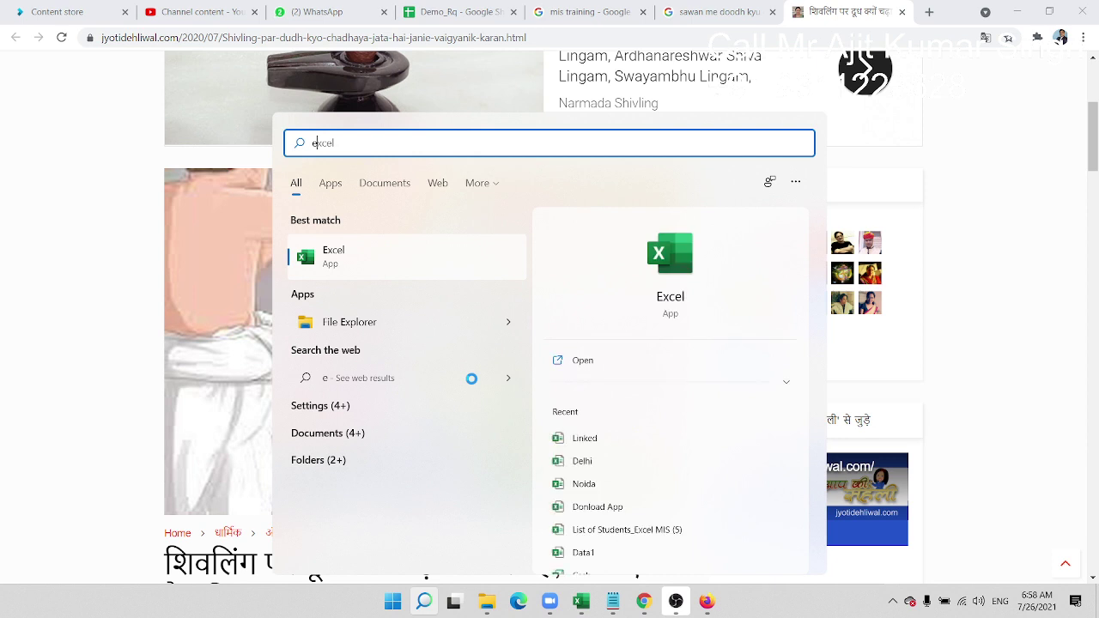
pyautogui.click(693, 276)
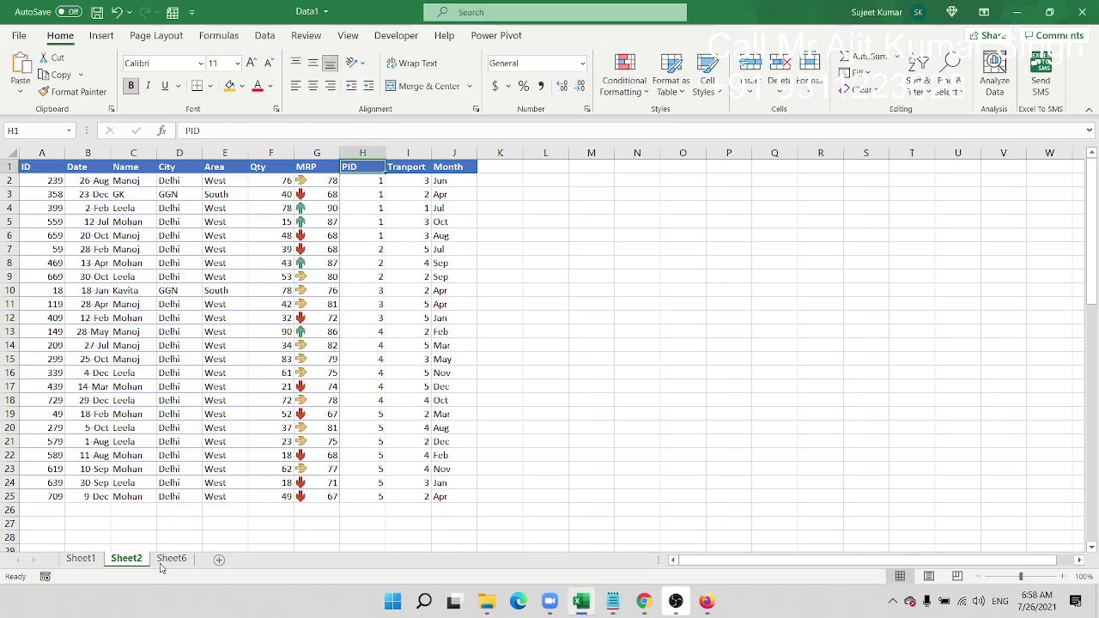
pyautogui.click(176, 559)
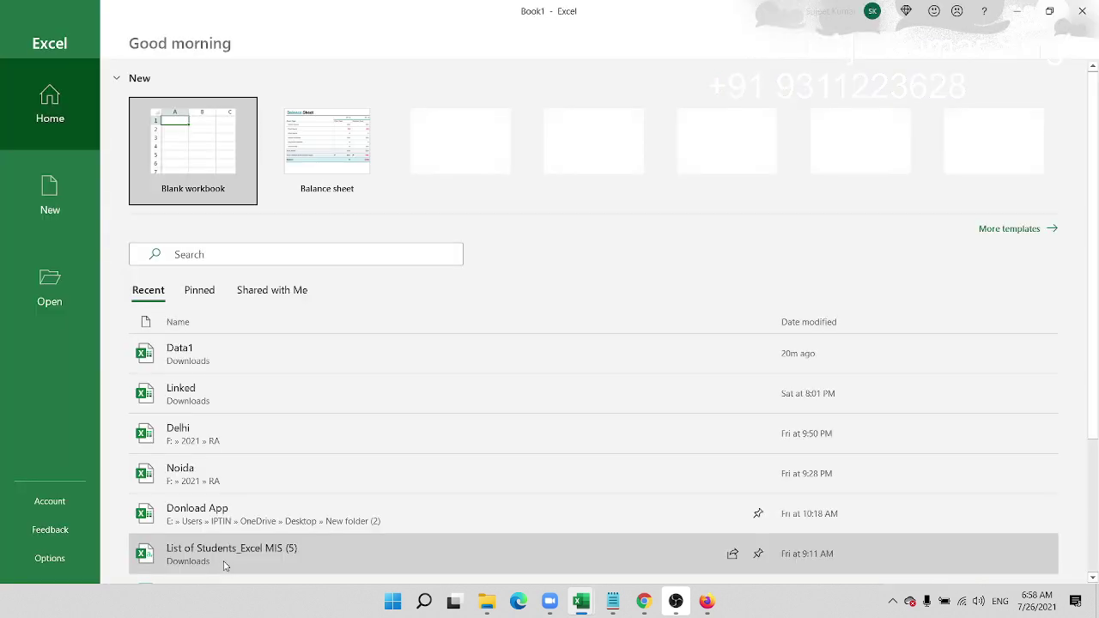
pyautogui.press('Escape')
# Step: Paste the Shivling milk picture at cell D1 and move it further left
pyautogui.click(198, 169)
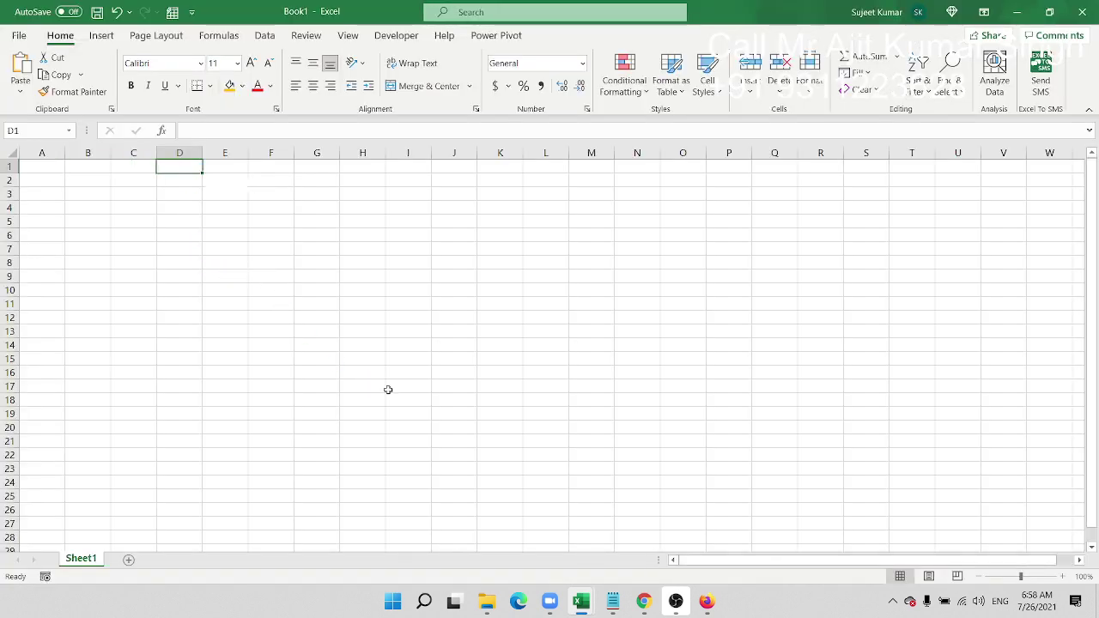
pyautogui.hotkey('ctrl', 'v')
pyautogui.moveTo(237, 289); pyautogui.dragTo(103, 286)
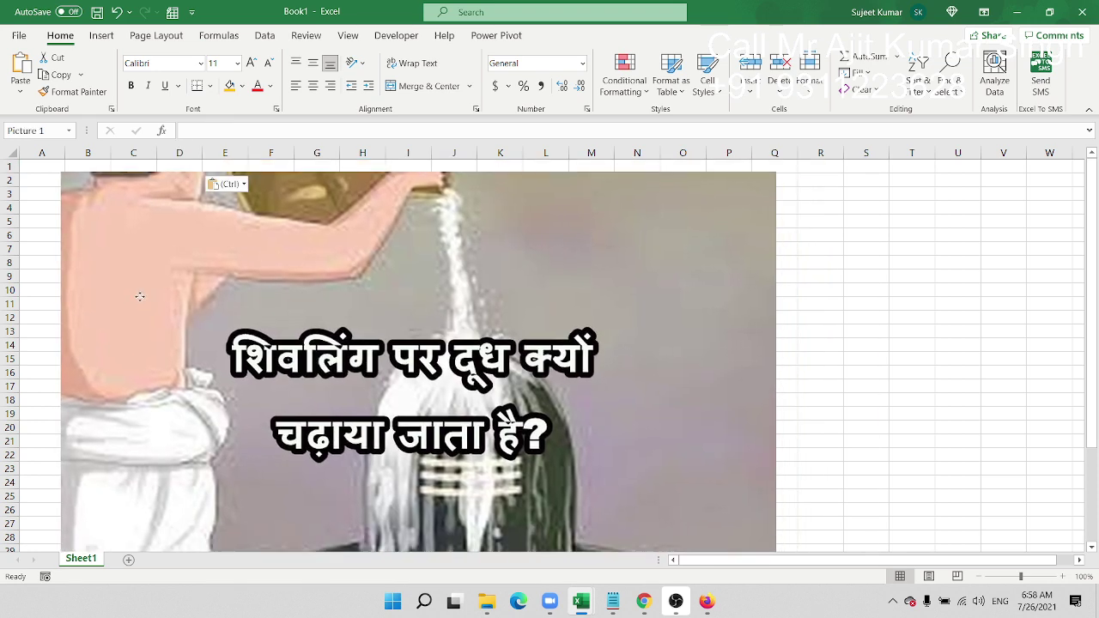
pyautogui.scroll(-2, 400, 296)
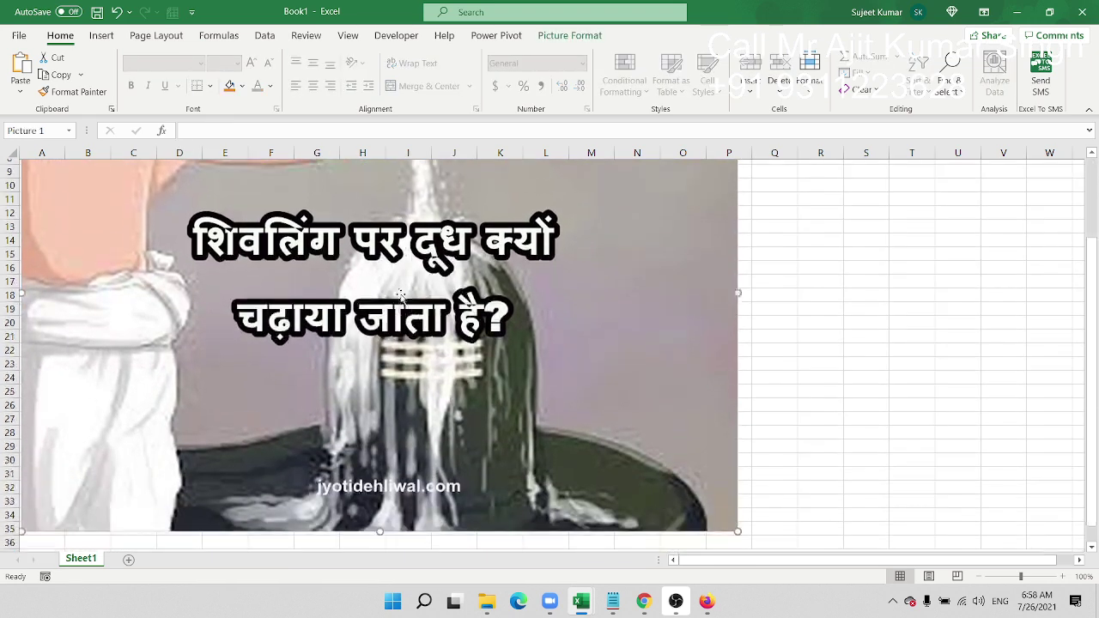
pyautogui.scroll(1, 401, 296)
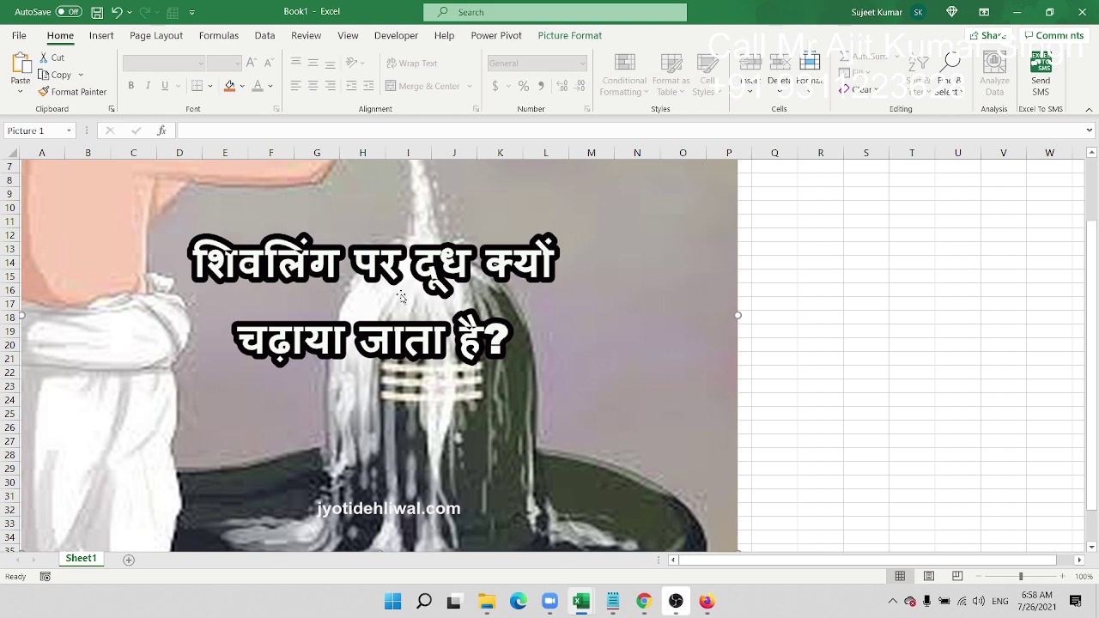
pyautogui.scroll(-1, 401, 296)
pyautogui.scroll(1, 401, 296)
pyautogui.scroll(2, 368, 402)
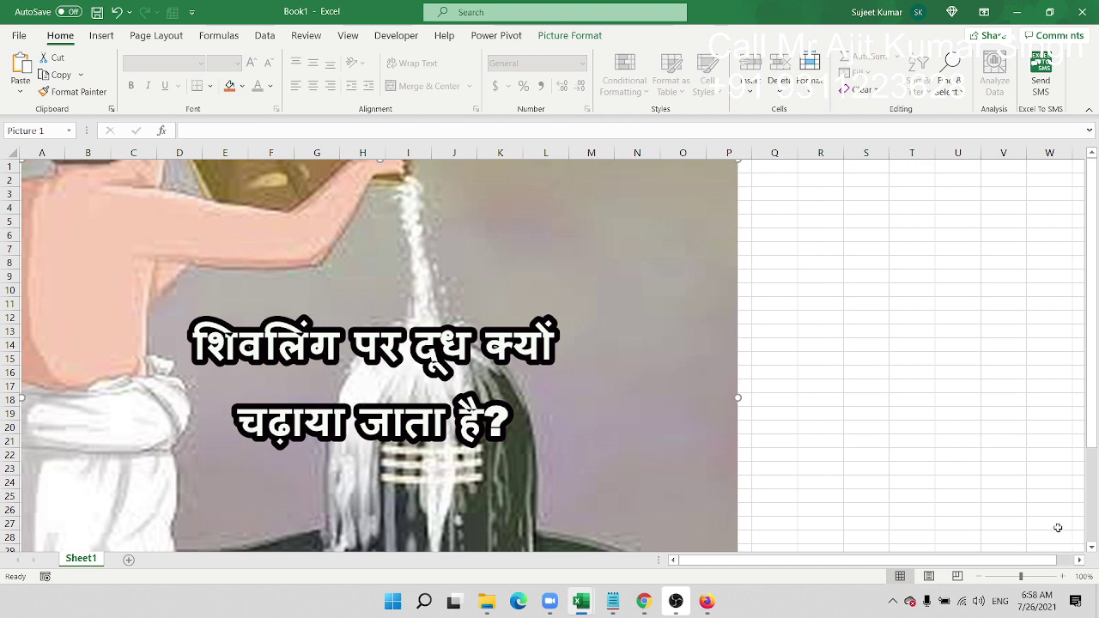
pyautogui.scroll(-2, 952, 503)
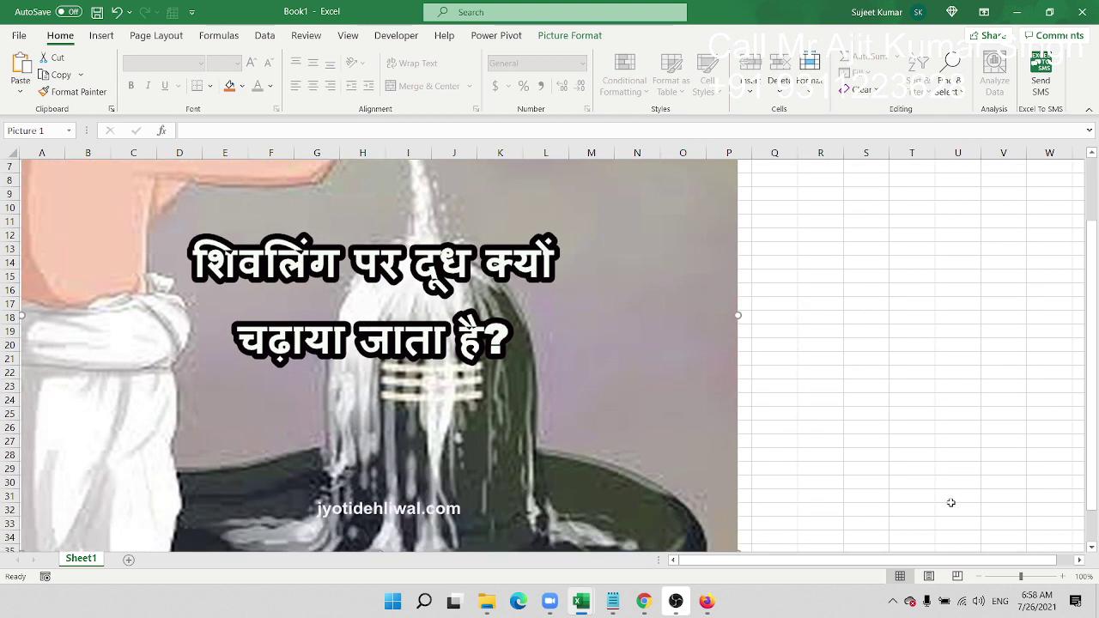
# Step: Collapse the ribbon to show more rows and add an empty Sheet2
pyautogui.press('super')
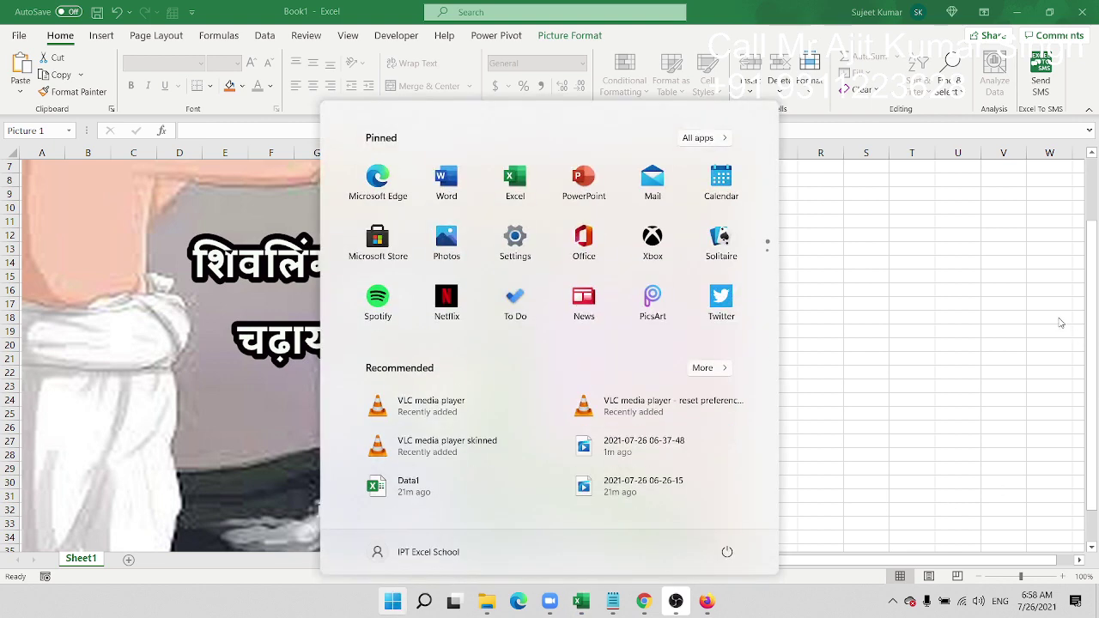
pyautogui.press('Escape')
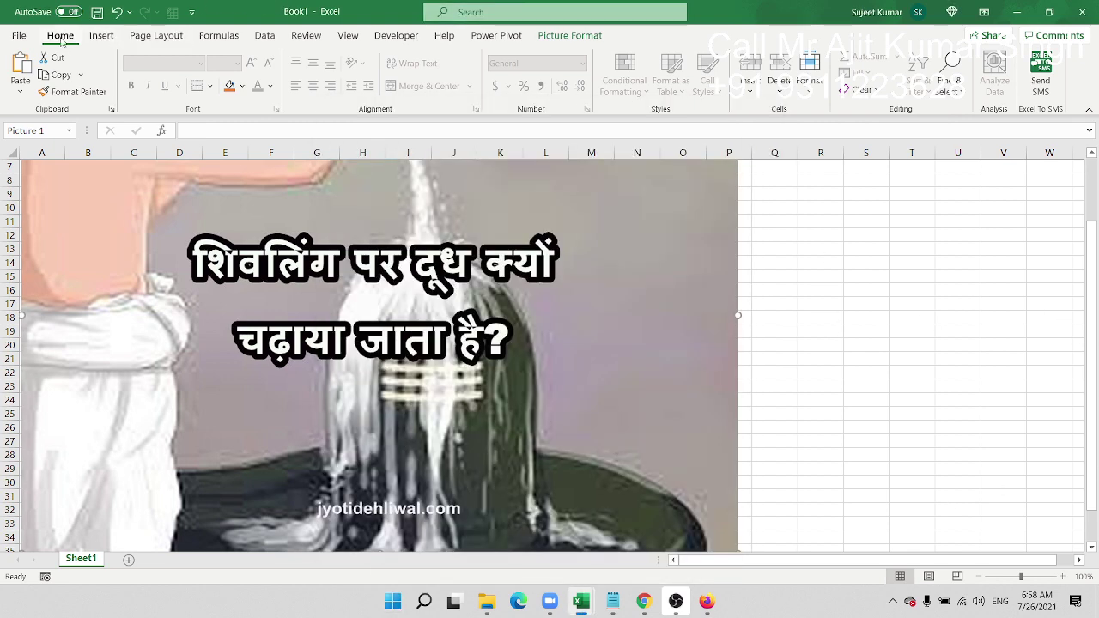
pyautogui.doubleClick(60, 37)
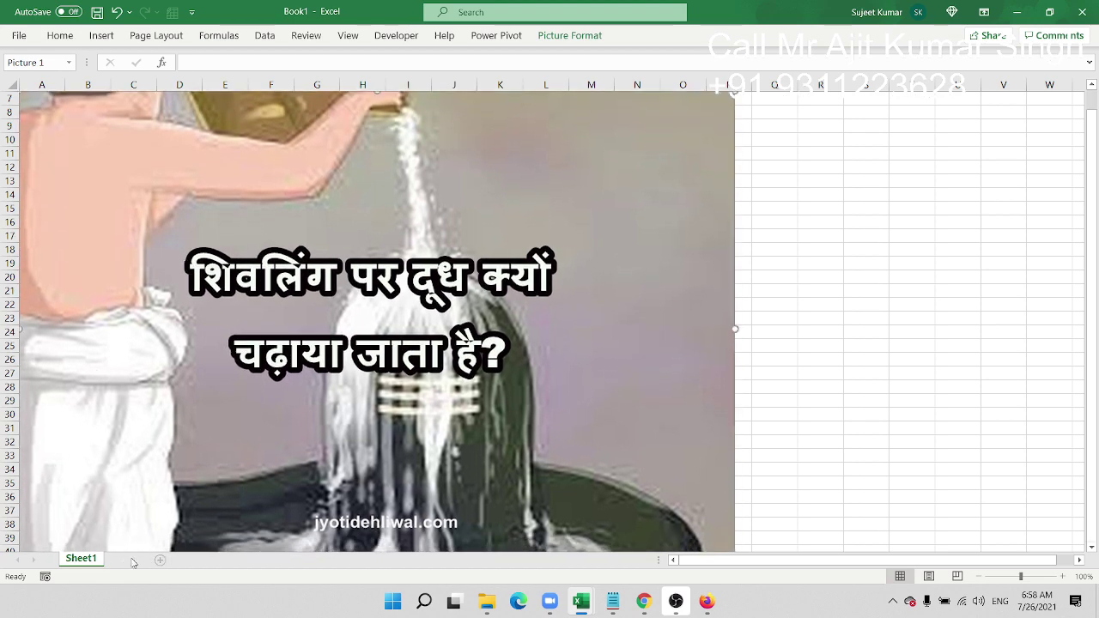
pyautogui.click(129, 559)
# Step: Search Google in Chrome for 'amliye varsha kya hai' via the first suggestion
pyautogui.click(644, 601)
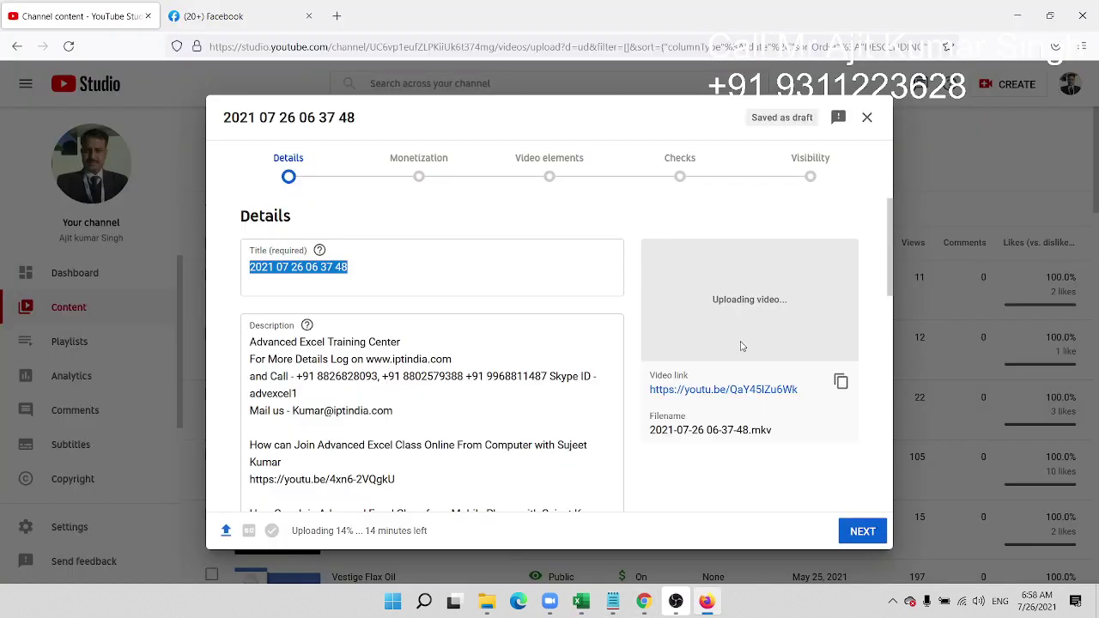
pyautogui.click(654, 605)
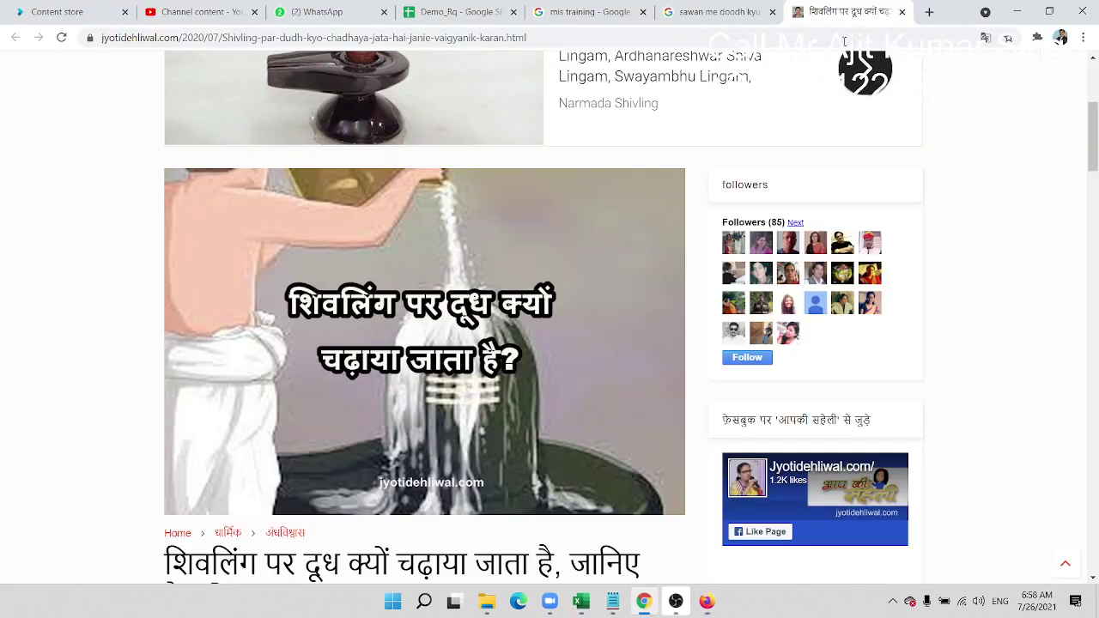
pyautogui.click(715, 37)
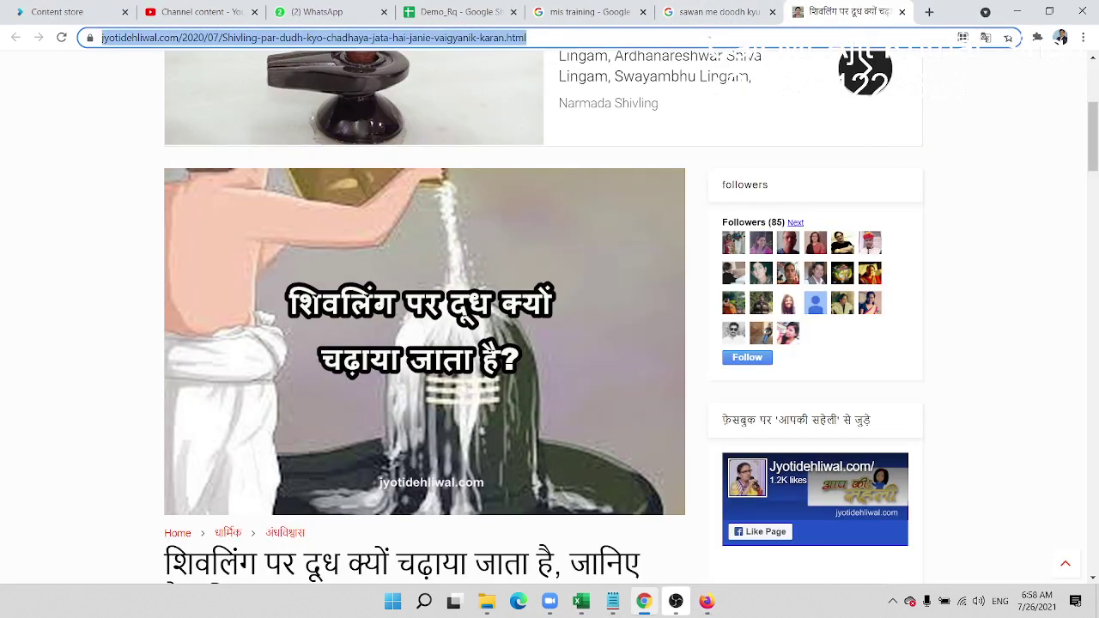
pyautogui.write('google.com')
pyautogui.press('Return')
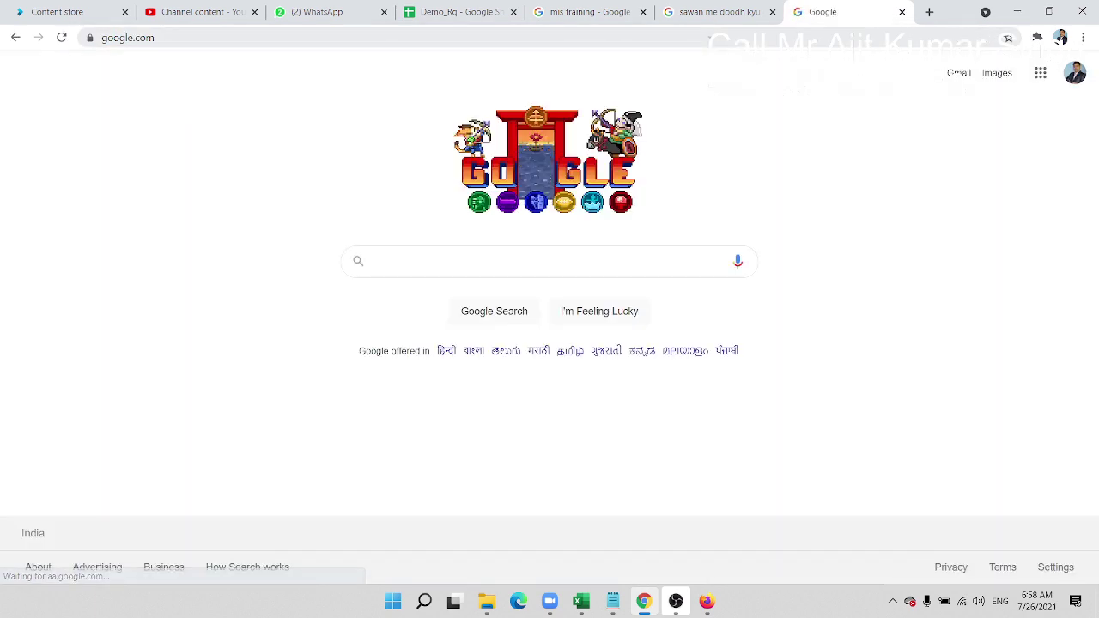
pyautogui.write('am')
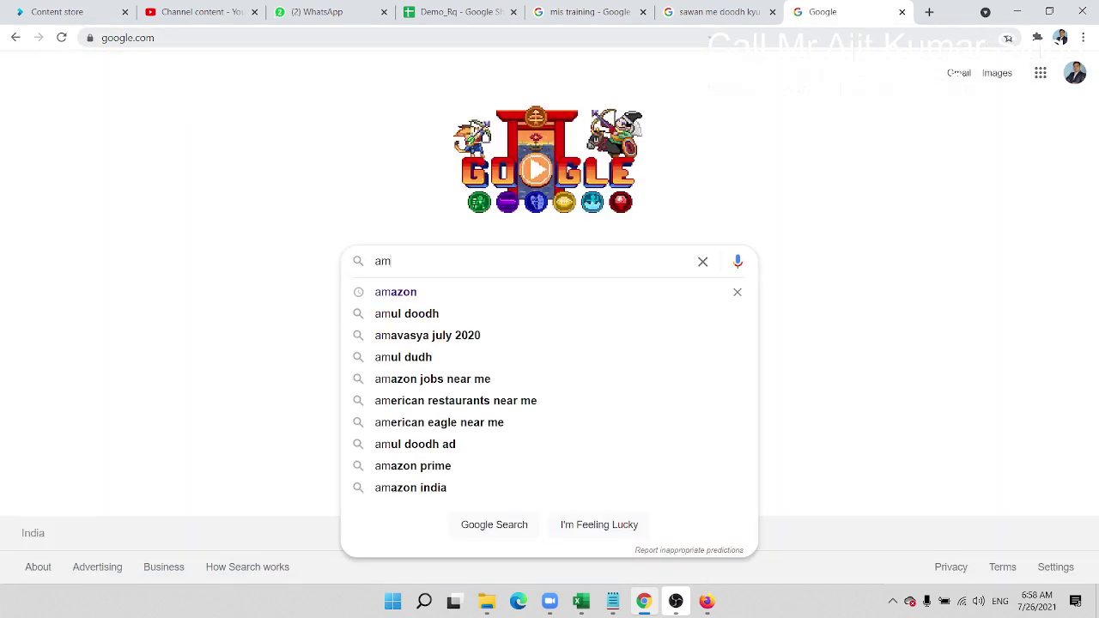
pyautogui.write('liy')
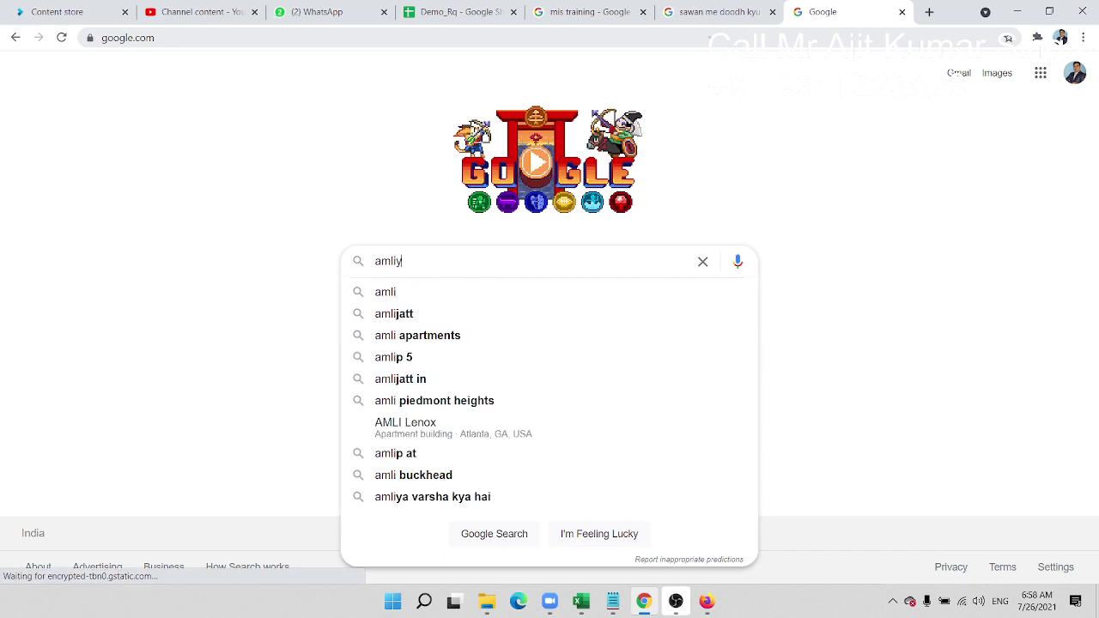
pyautogui.write('e')
pyautogui.press('Down')
pyautogui.press('Return')
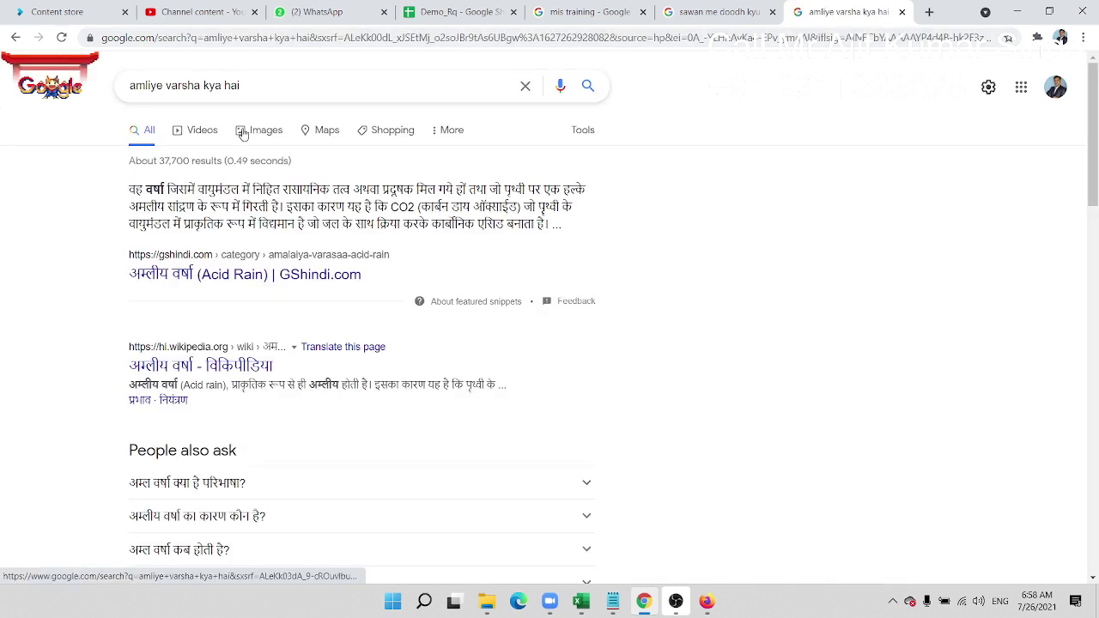
# Step: Copy the Edutzar acid-rain cloud picture from the image results
pyautogui.click(249, 130)
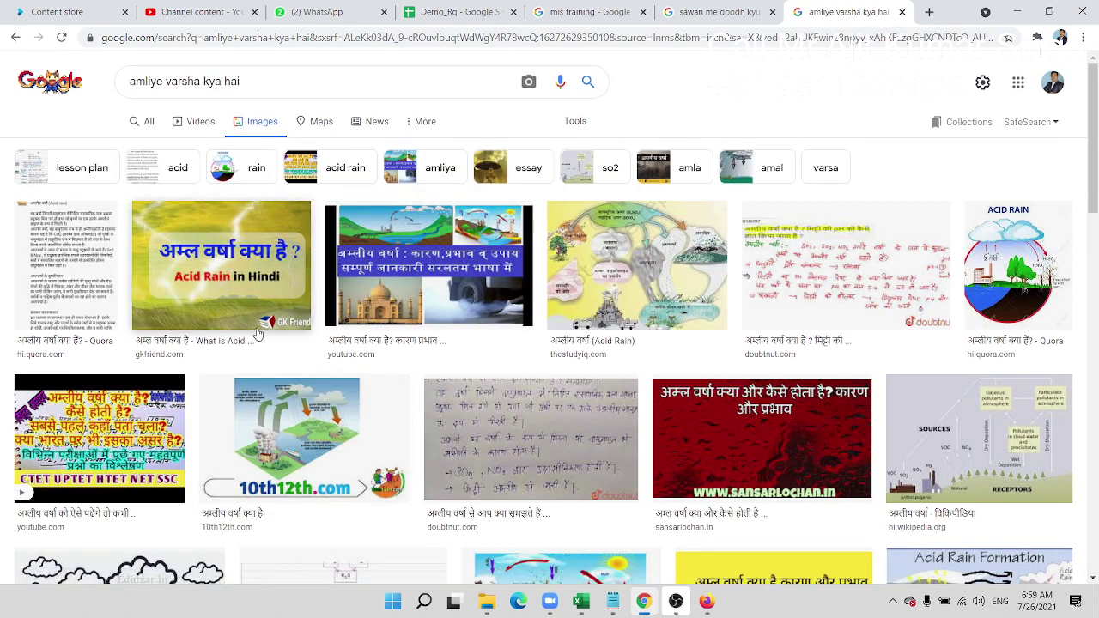
pyautogui.scroll(-4, 254, 365)
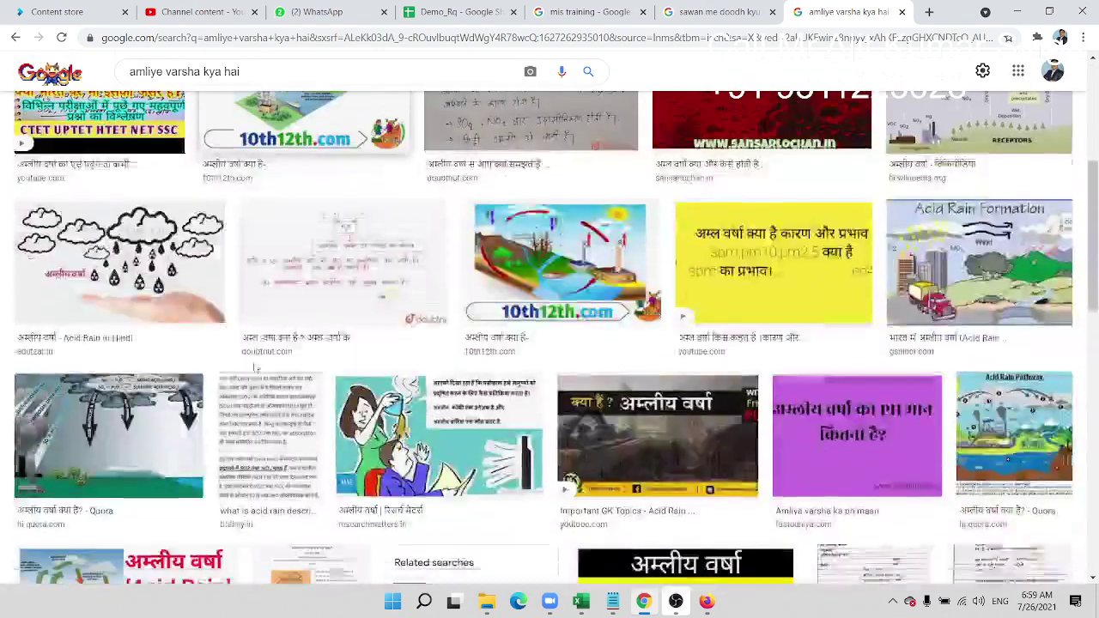
pyautogui.click(148, 268)
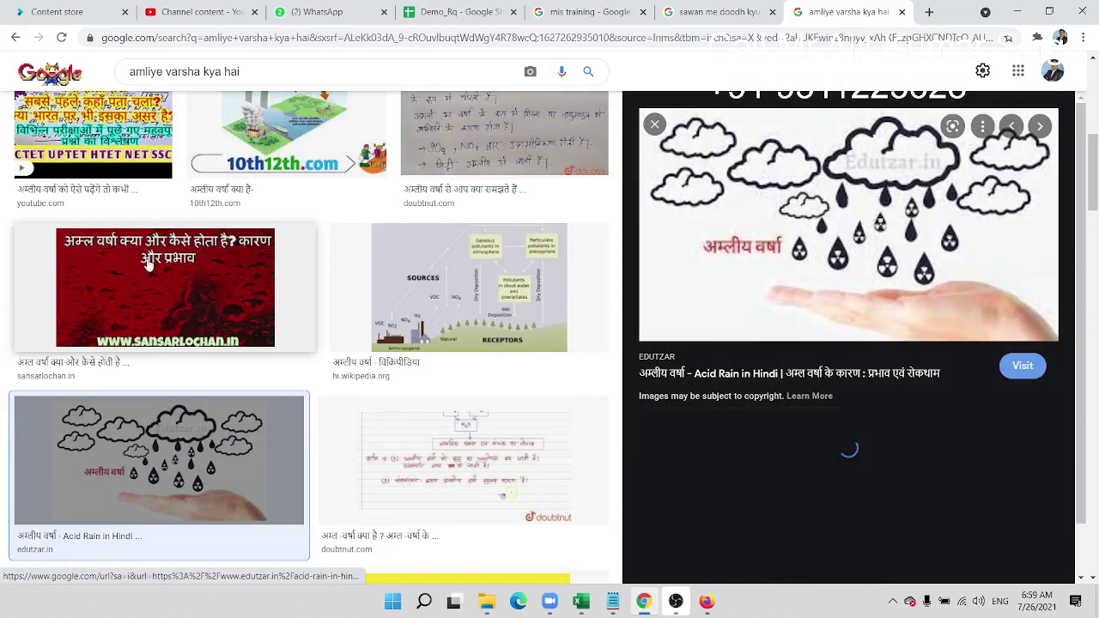
pyautogui.rightClick(810, 206)
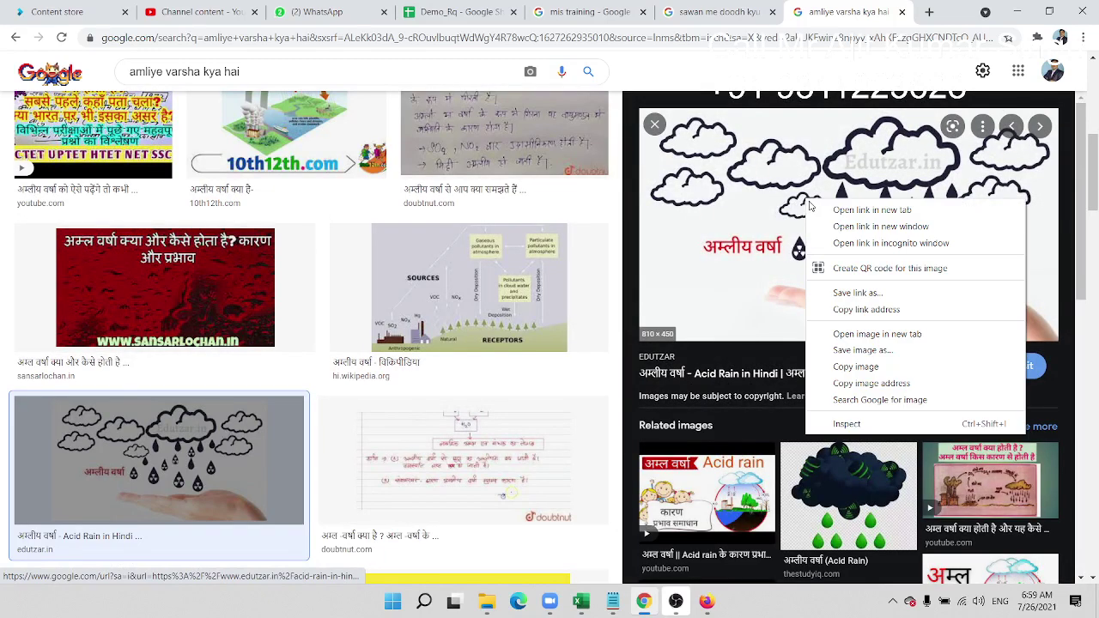
pyautogui.click(850, 368)
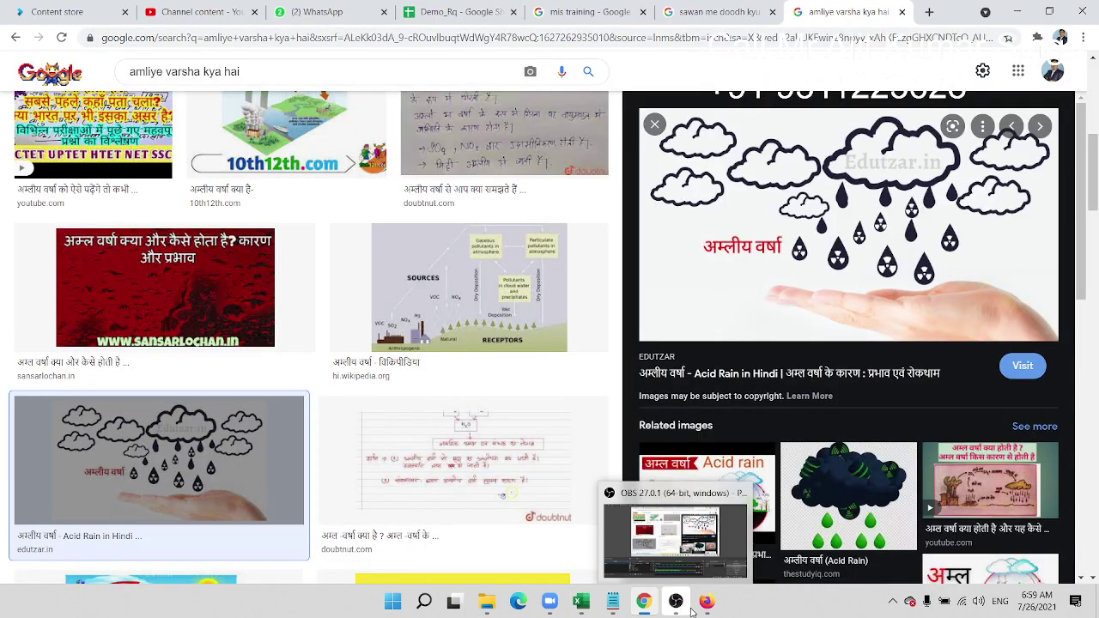
pyautogui.moveTo(581, 601)
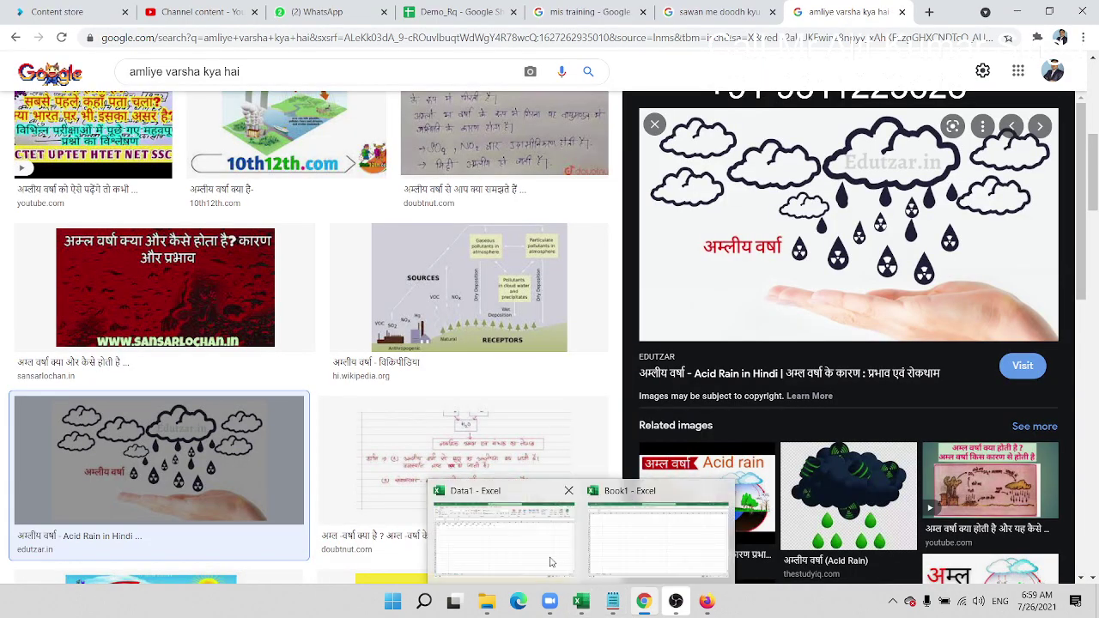
# Step: Paste the acid-rain picture onto Sheet2 of Book1, enlarge it by its corner, and add Sheet3
pyautogui.click(554, 570)
pyautogui.click(617, 575)
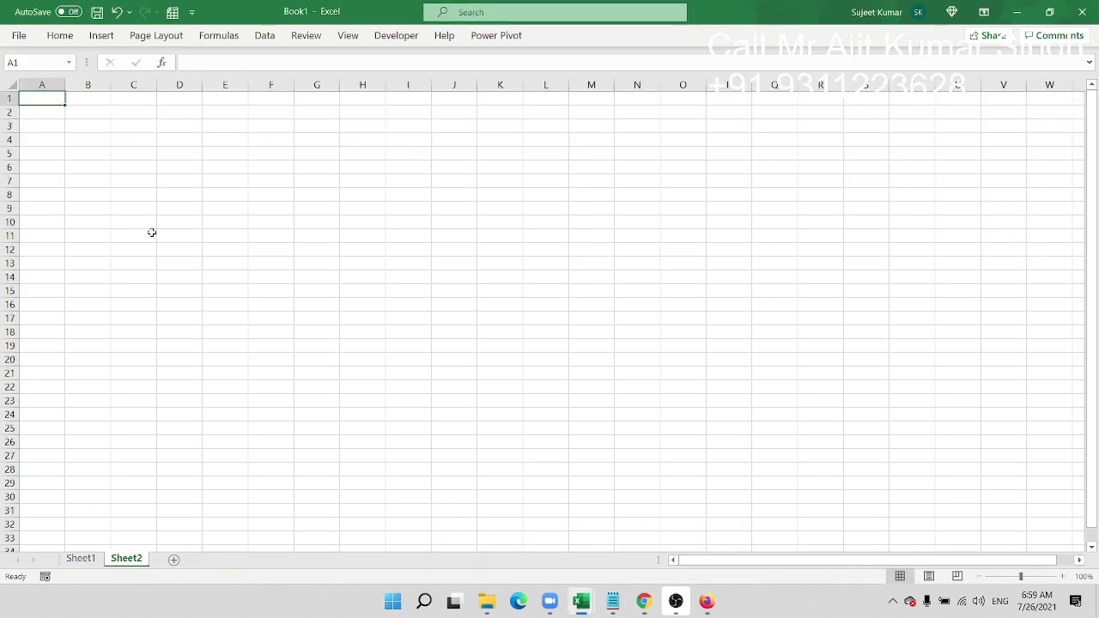
pyautogui.hotkey('ctrl', 'v')
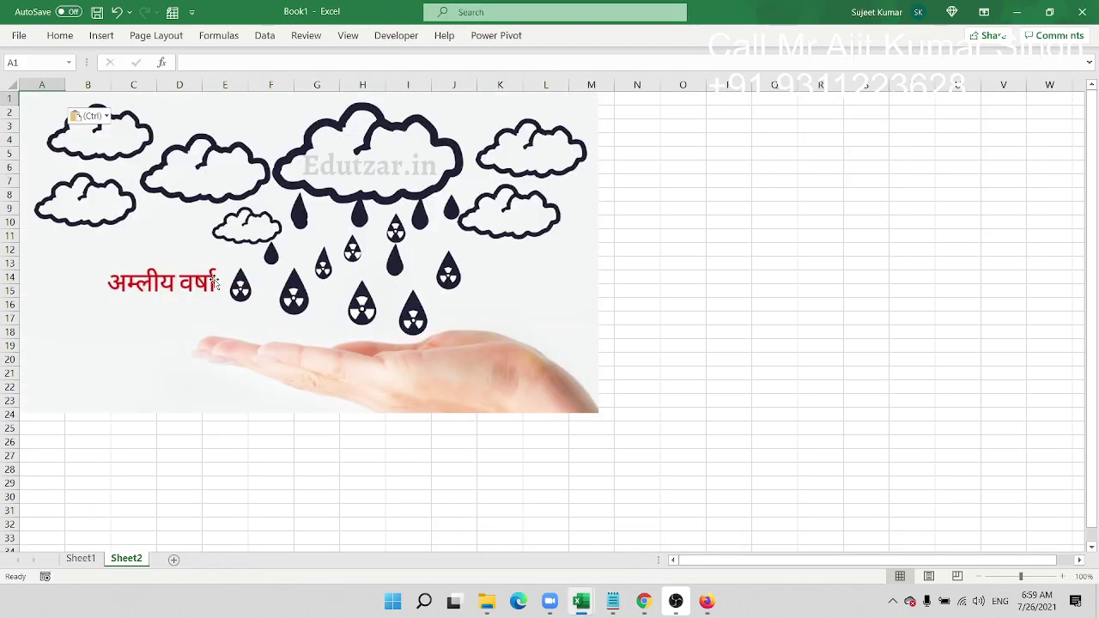
pyautogui.click(592, 413)
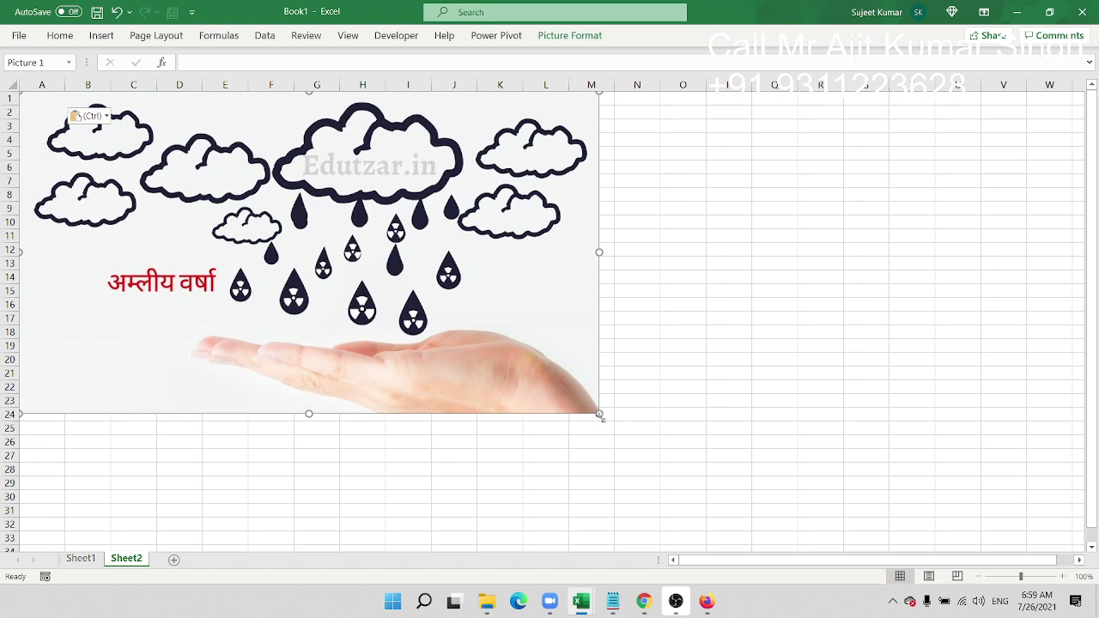
pyautogui.moveTo(601, 418); pyautogui.dragTo(724, 552)
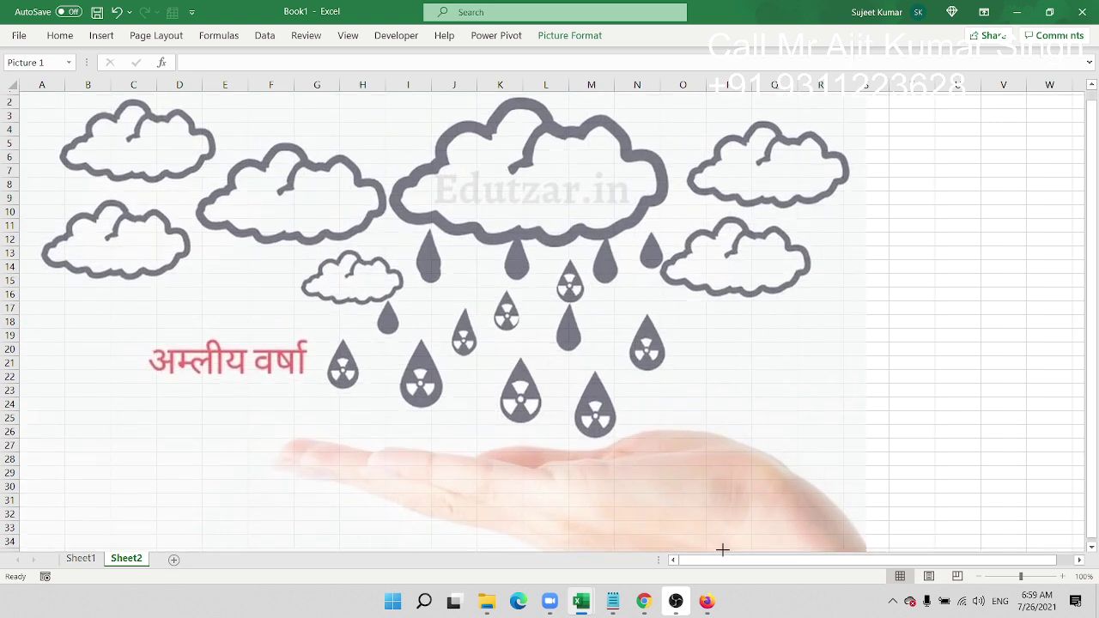
pyautogui.scroll(2, 449, 352)
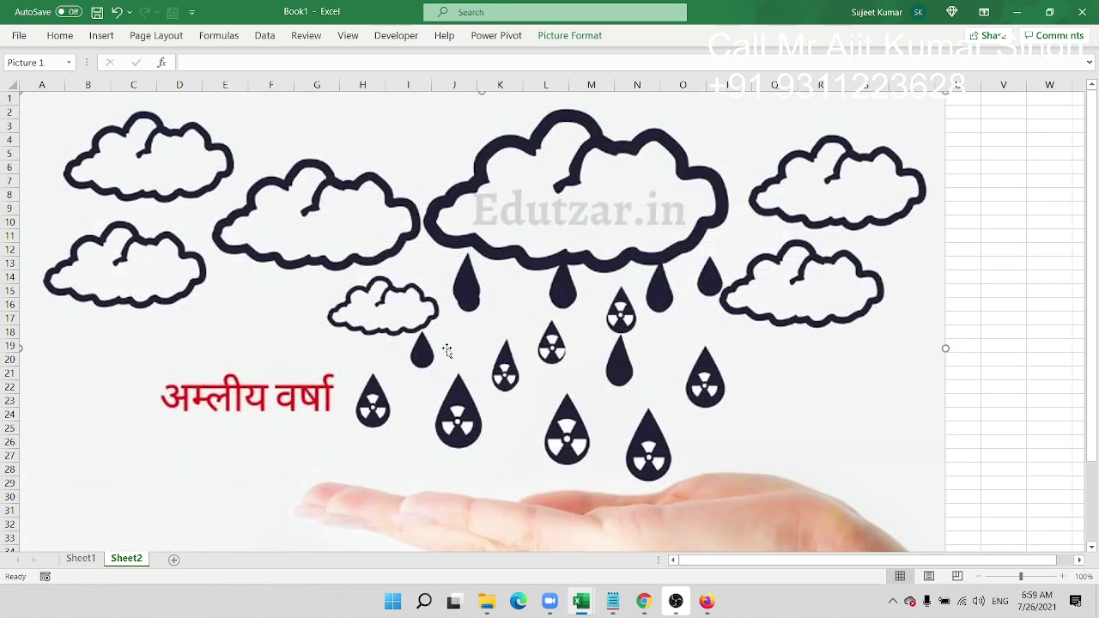
pyautogui.click(173, 559)
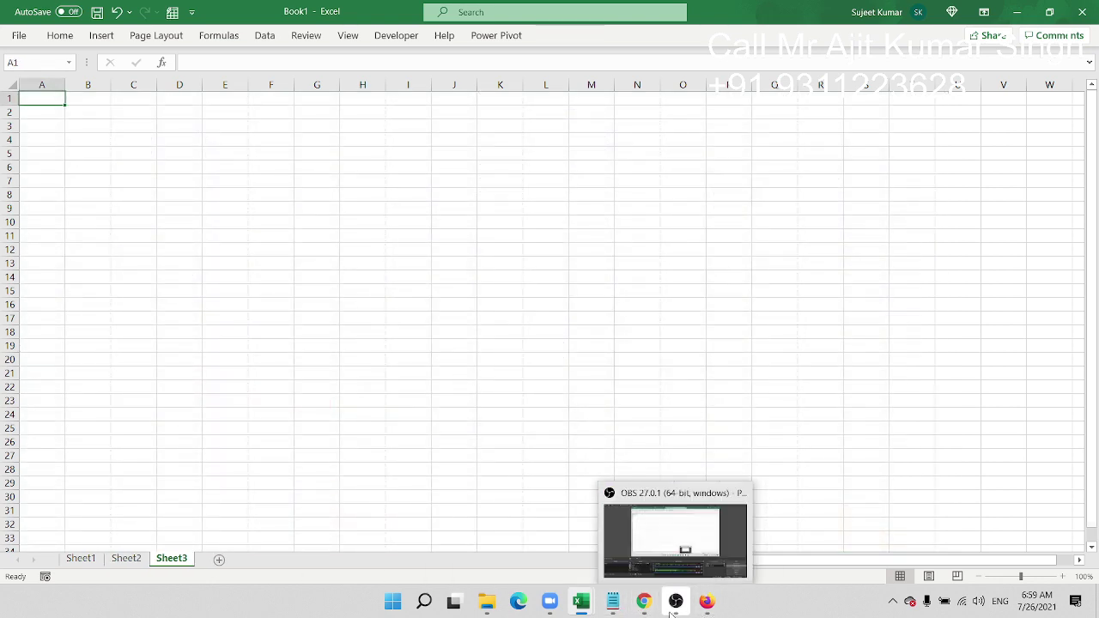
pyautogui.moveTo(643, 601)
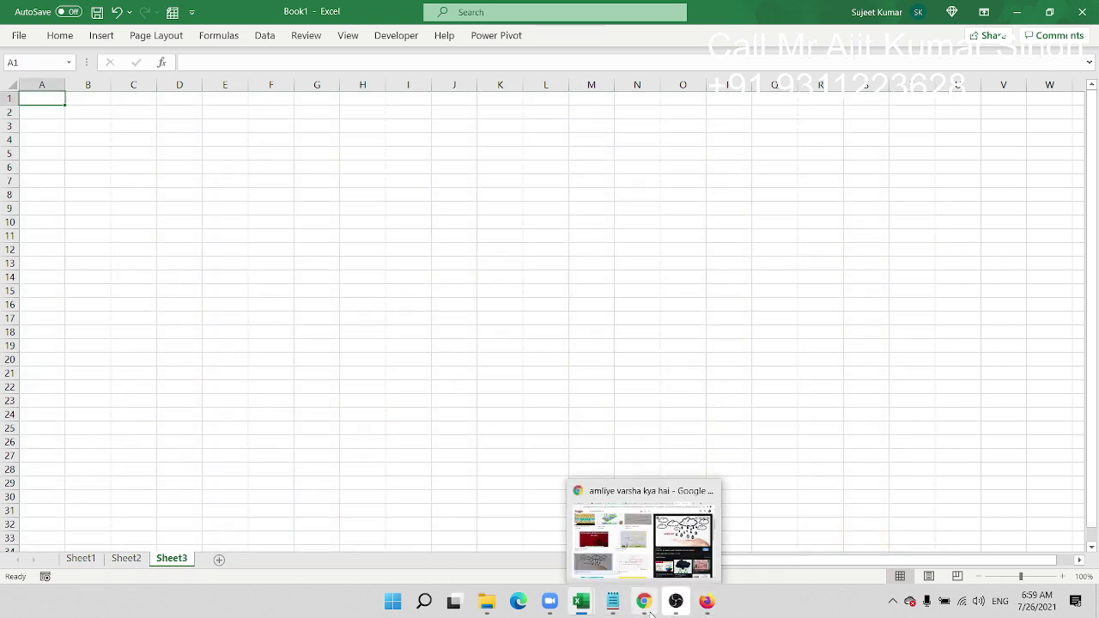
pyautogui.click(651, 611)
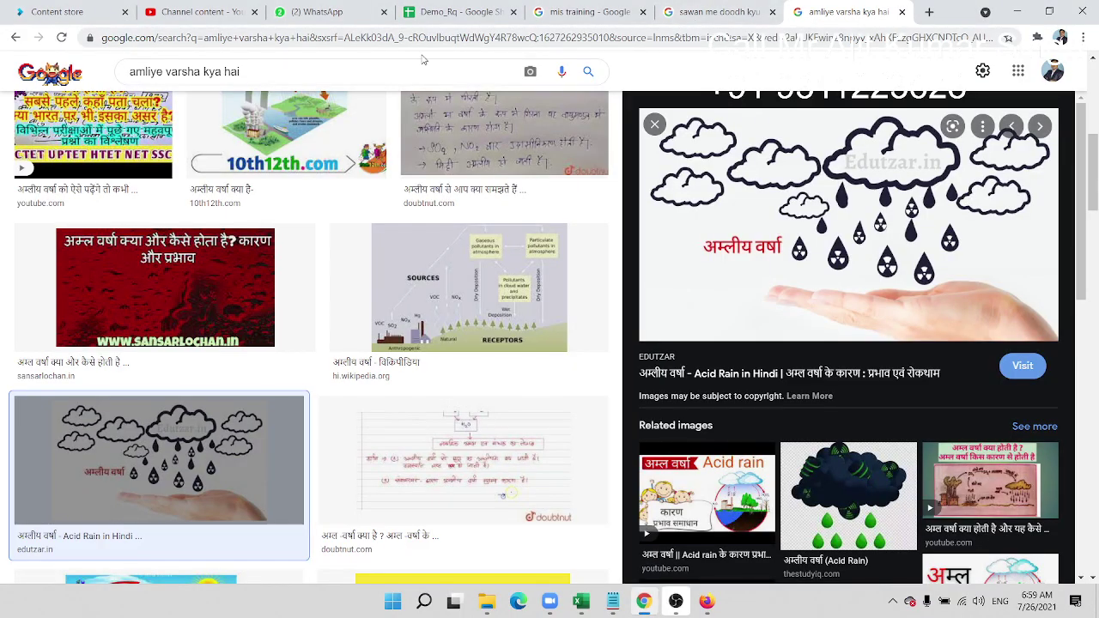
# Step: Run a Google Images search for 'gash with water drop' and browse the results
pyautogui.click(20, 39)
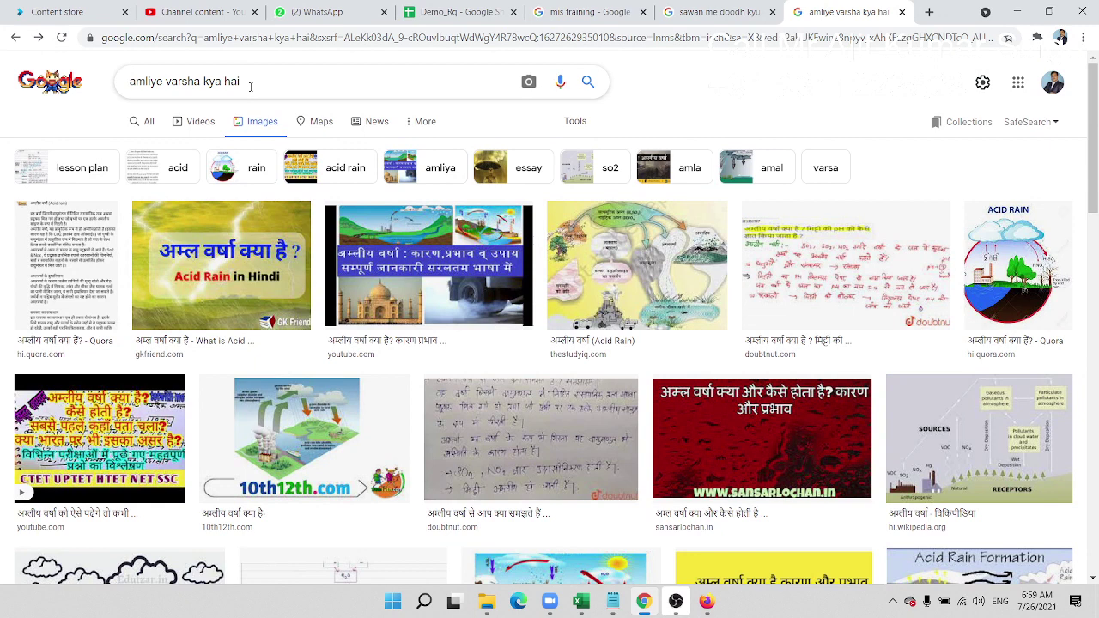
pyautogui.tripleClick(252, 86)
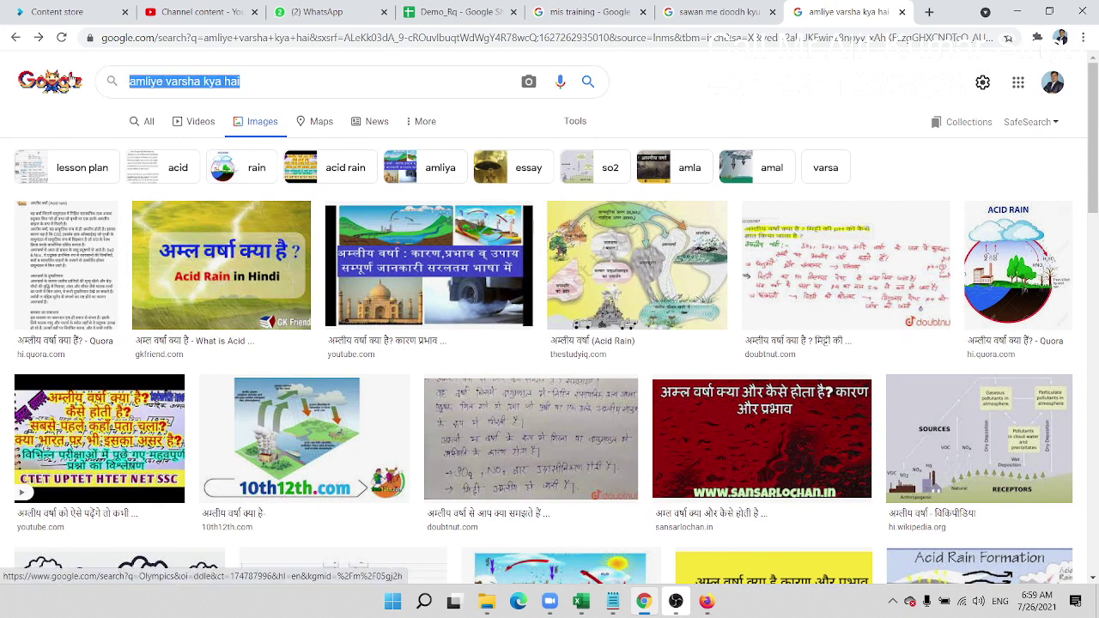
pyautogui.write('gaye')
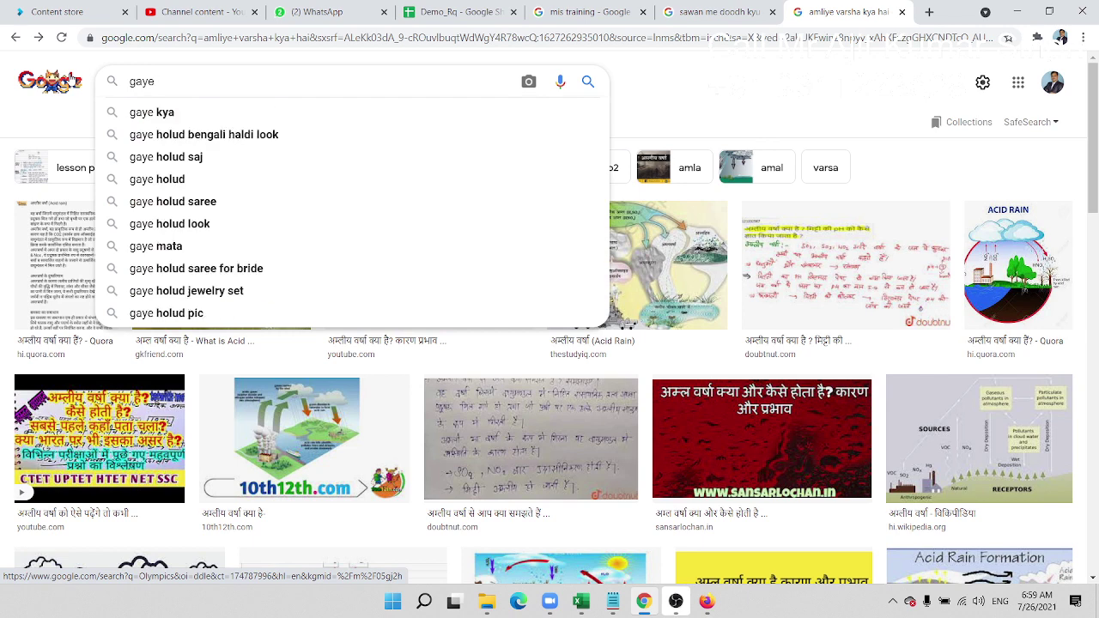
pyautogui.press('BackSpace')
pyautogui.press('BackSpace')
pyautogui.press('BackSpace')
pyautogui.press('BackSpace')
pyautogui.press('BackSpace')
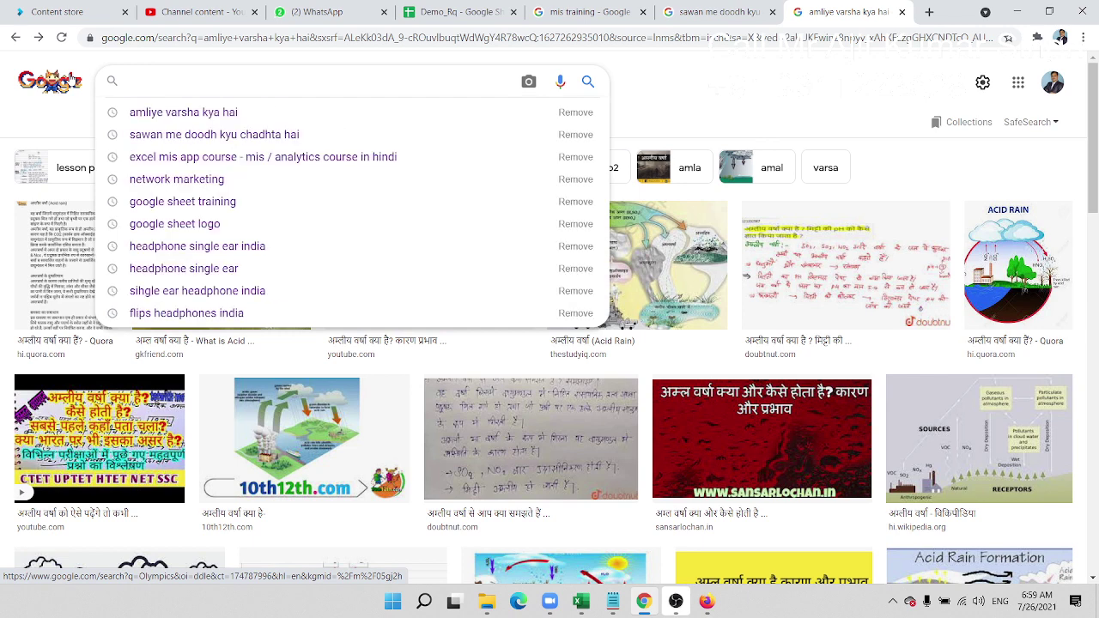
pyautogui.write('g')
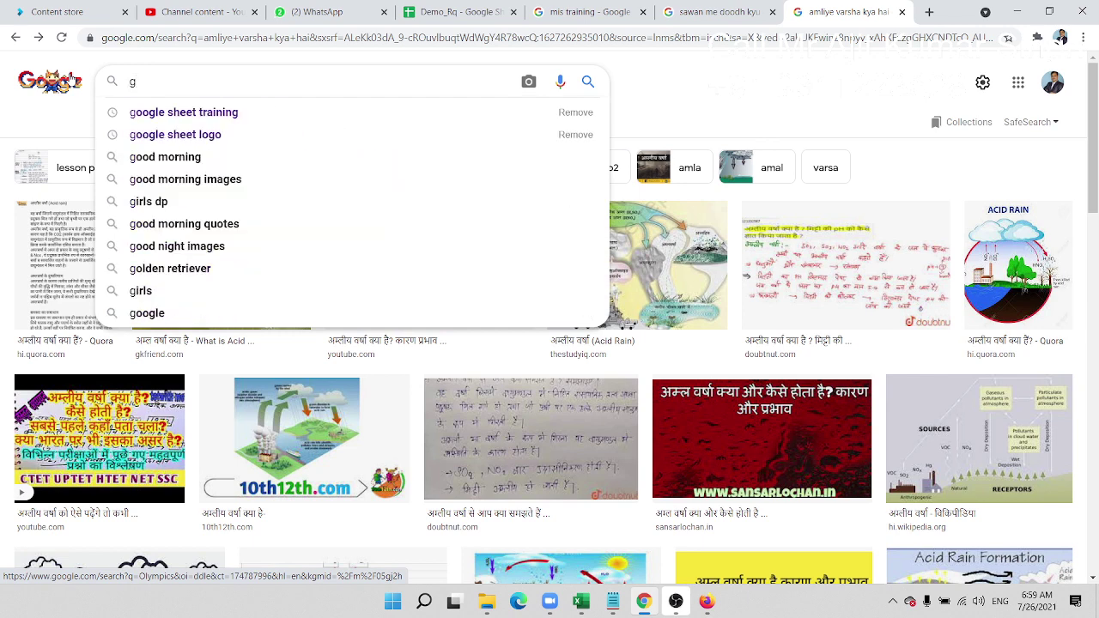
pyautogui.write('ash ')
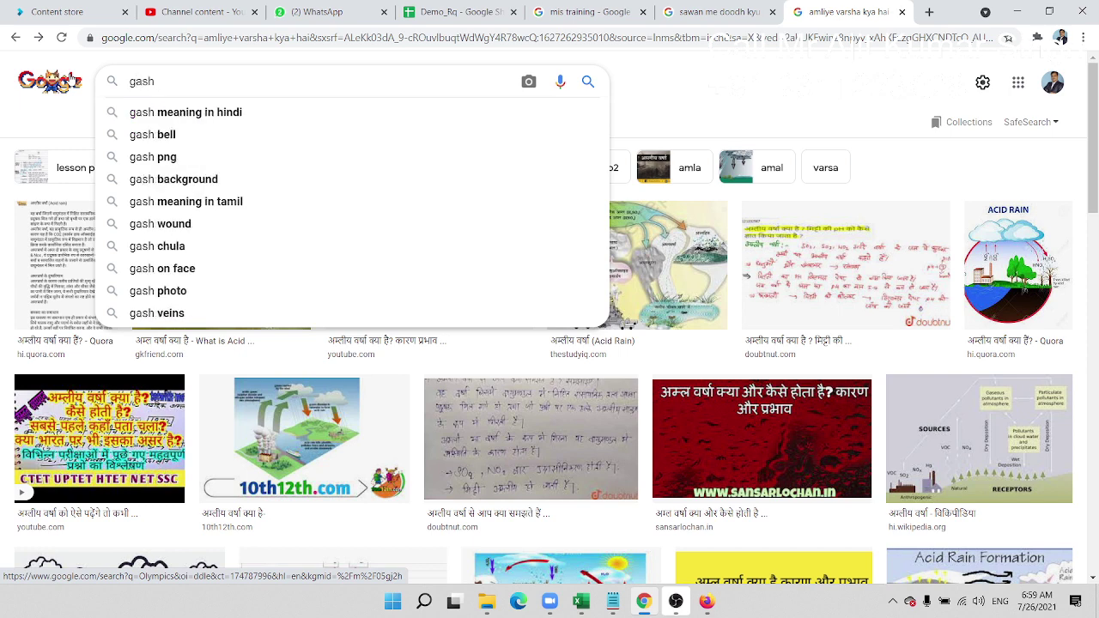
pyautogui.write('with water drop')
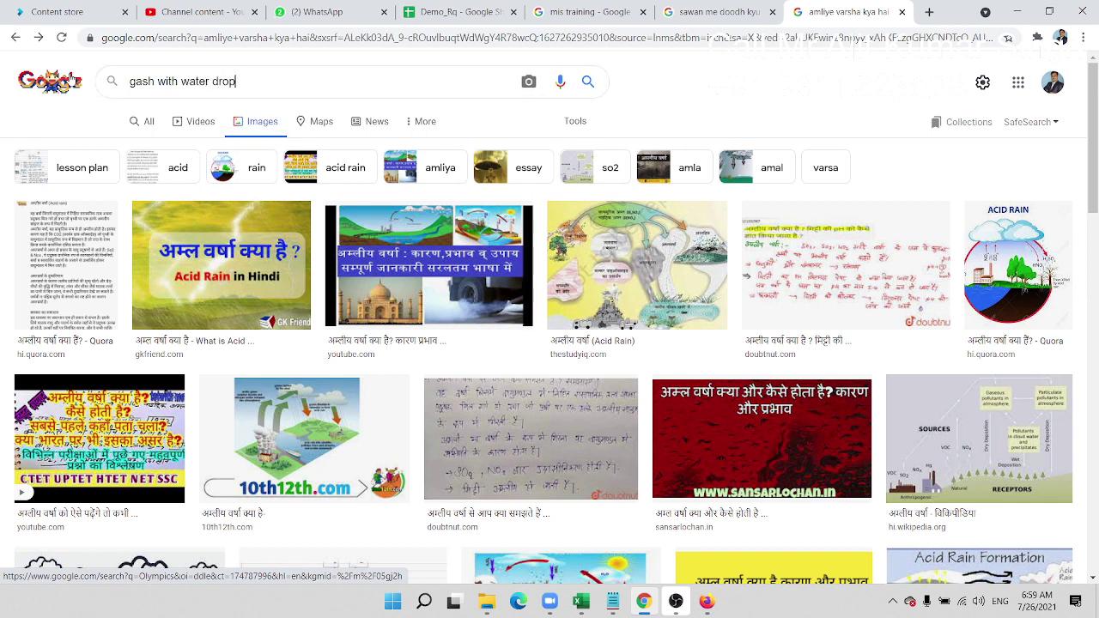
pyautogui.press('Return')
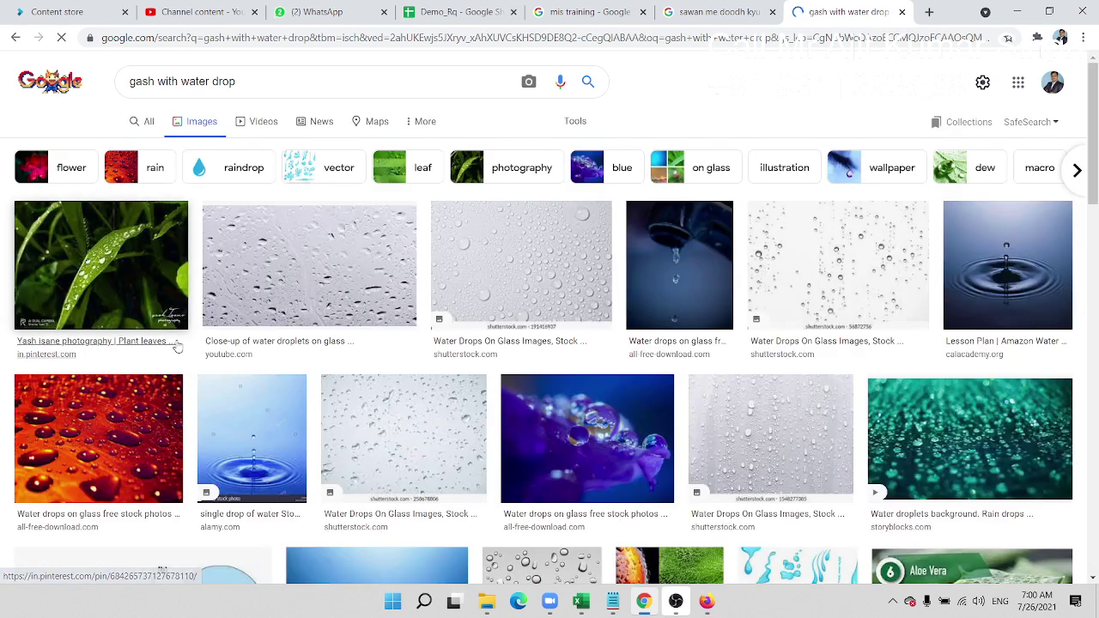
pyautogui.scroll(-4, 852, 458)
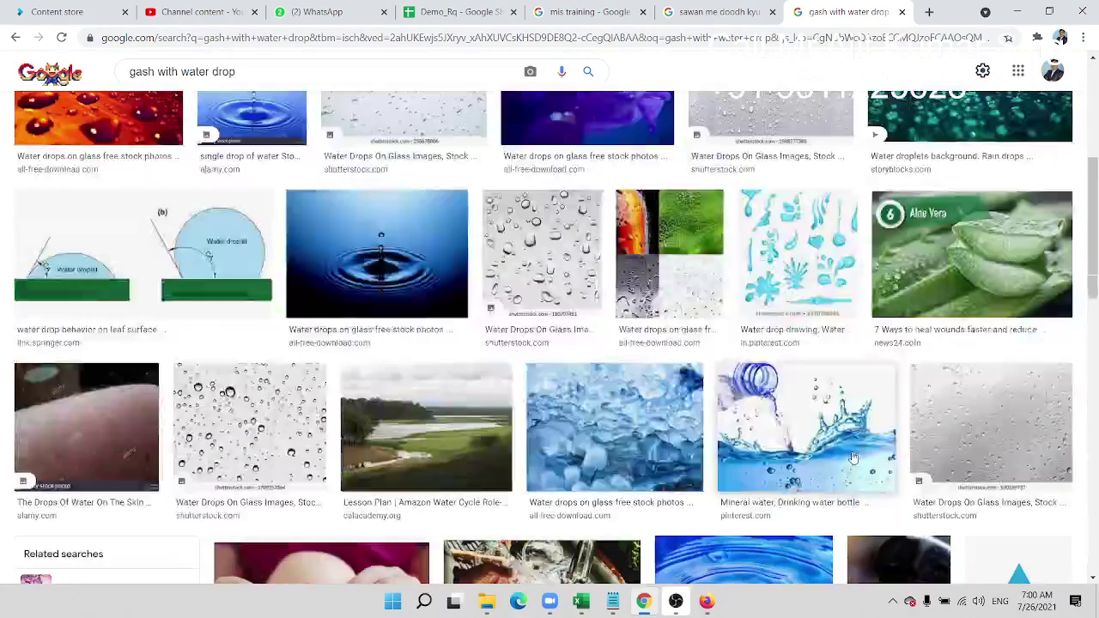
pyautogui.scroll(-1, 852, 458)
pyautogui.scroll(-3, 852, 459)
pyautogui.scroll(-4, 853, 459)
pyautogui.scroll(-4, 852, 458)
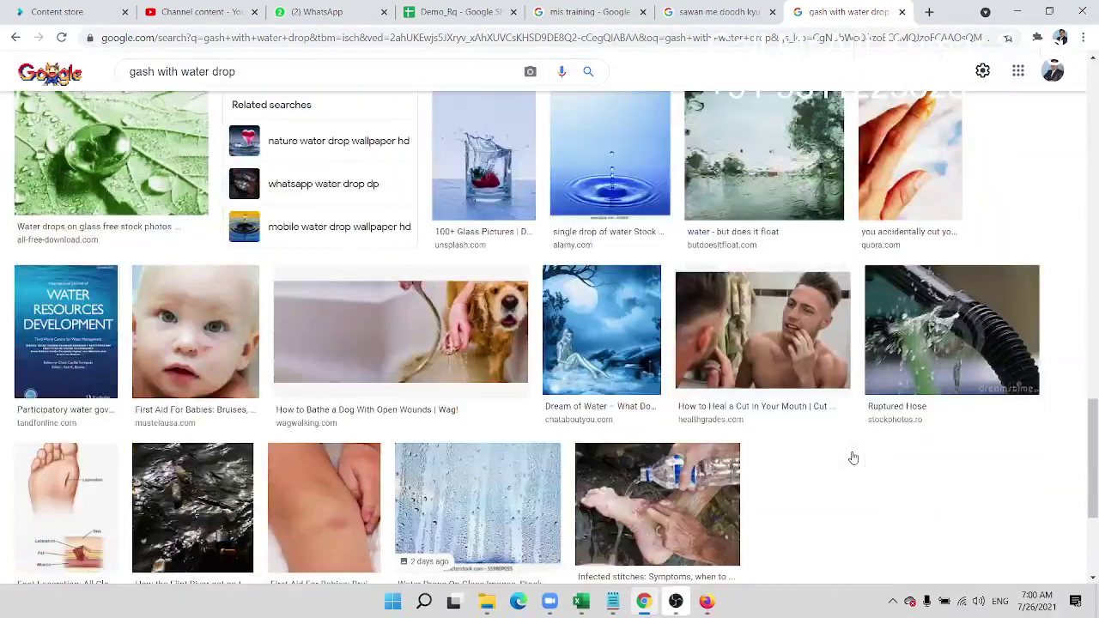
pyautogui.scroll(-3, 853, 459)
pyautogui.scroll(4, 852, 458)
pyautogui.scroll(2, 852, 457)
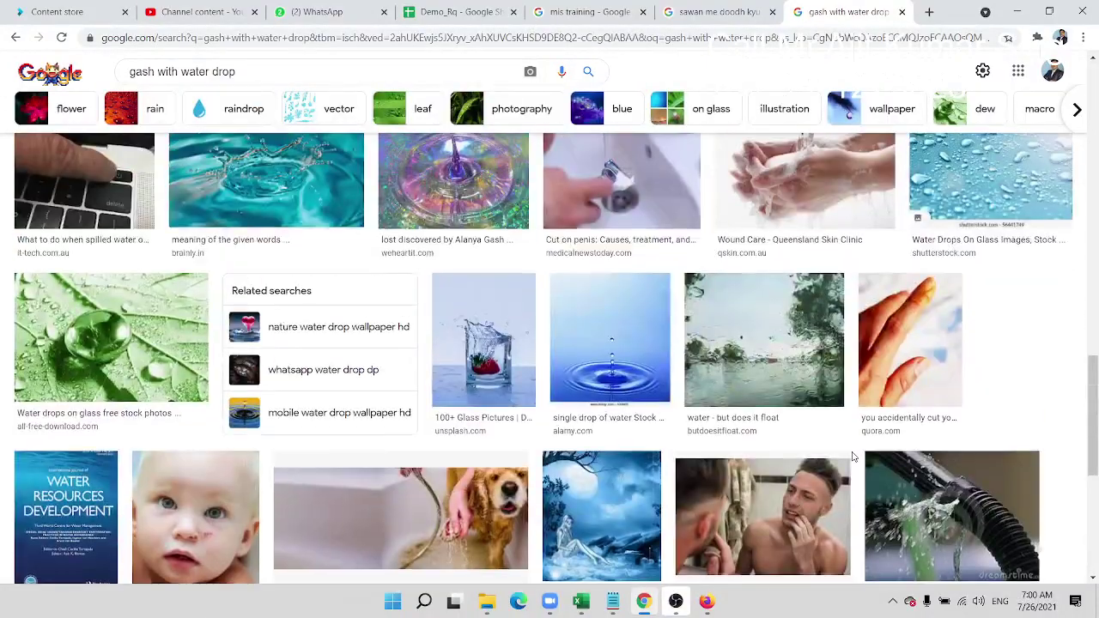
pyautogui.scroll(1, 852, 458)
pyautogui.scroll(3, 852, 459)
pyautogui.scroll(5, 852, 458)
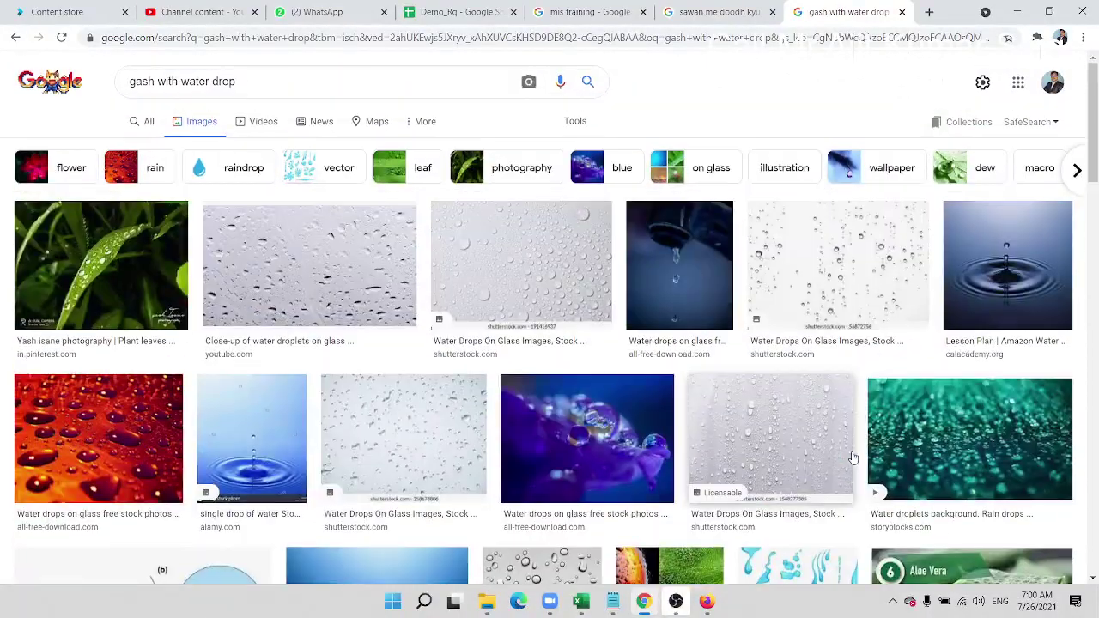
# Step: Copy the green leaf with water drops picture and paste it onto Sheet3 in Excel
pyautogui.click(127, 292)
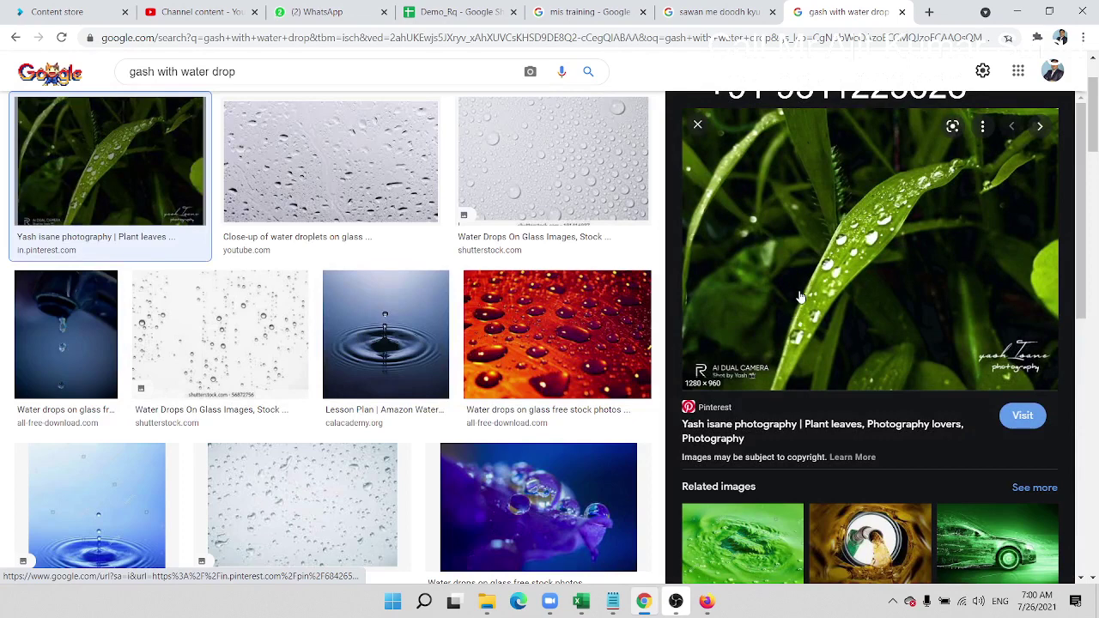
pyautogui.rightClick(800, 295)
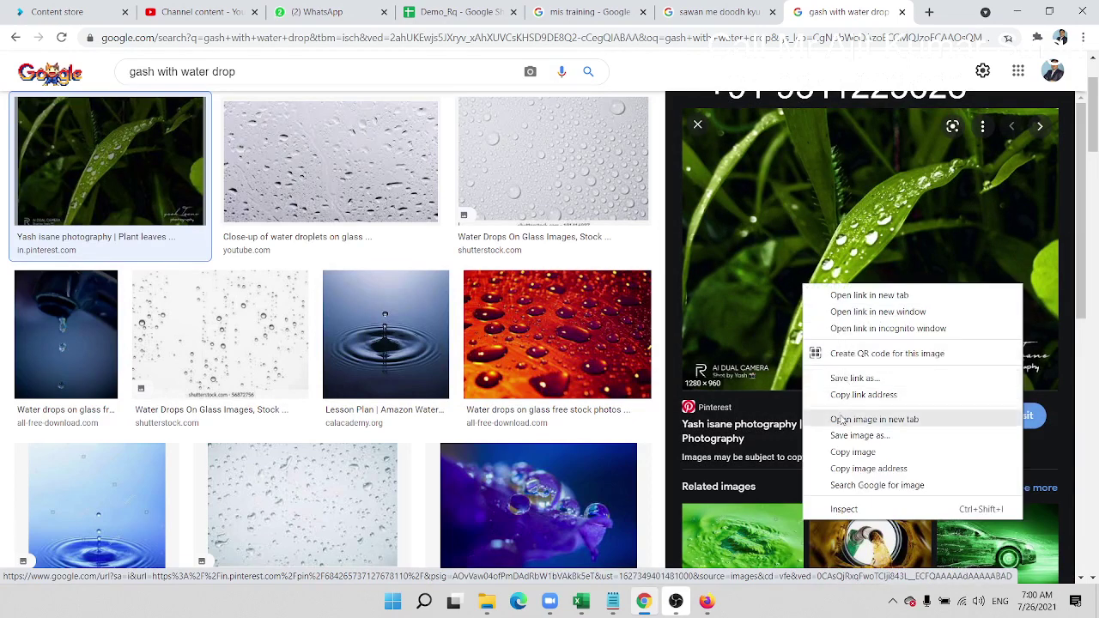
pyautogui.click(852, 451)
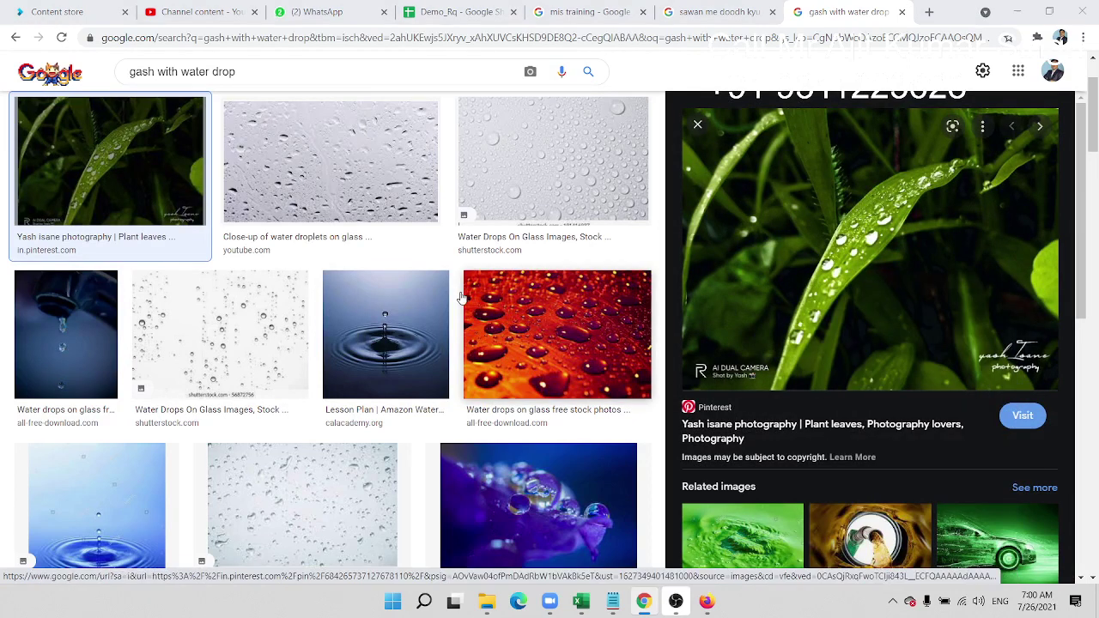
pyautogui.hotkey('alt', 'Tab')
pyautogui.hotkey('ctrl', 'v')
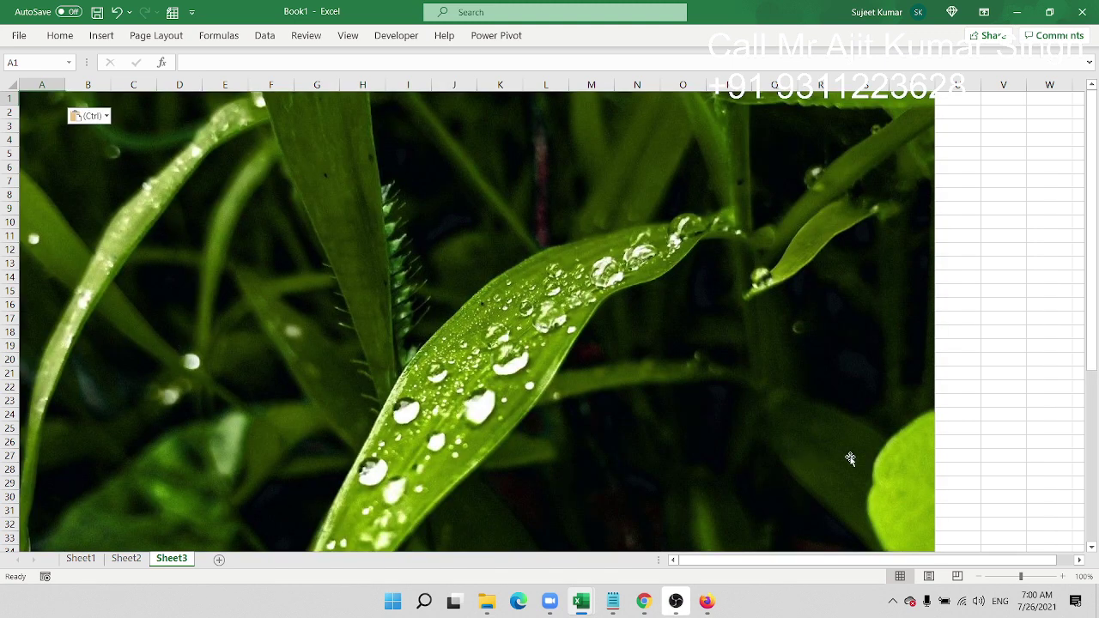
# Step: Shrink the pasted leaf picture by dragging its corner handle
pyautogui.click(904, 502)
pyautogui.scroll(-3, 905, 502)
pyautogui.scroll(-4, 927, 515)
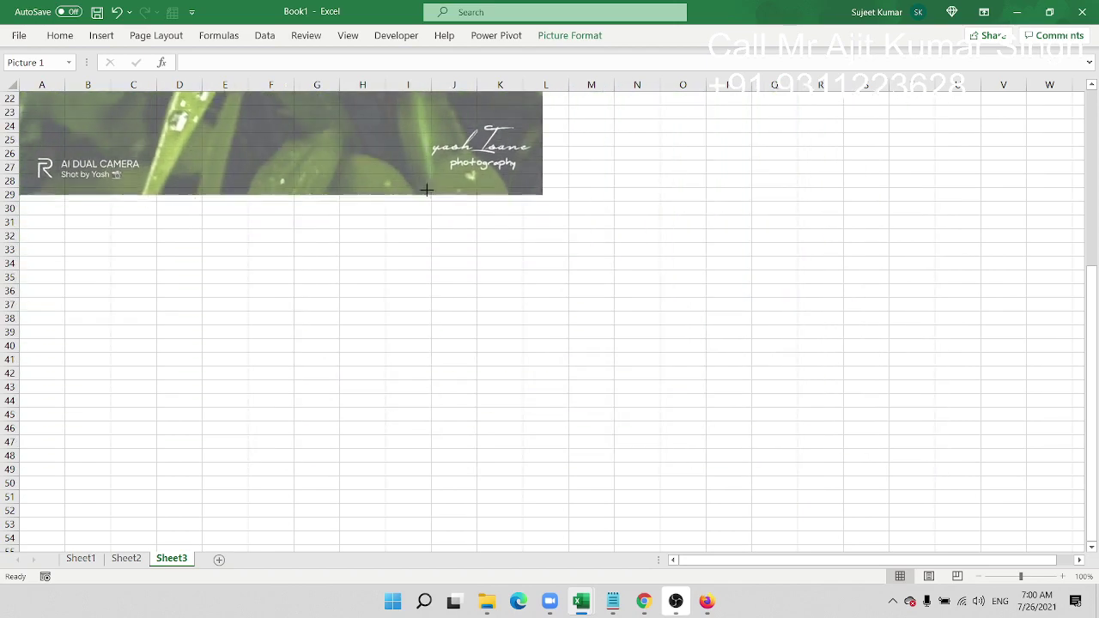
pyautogui.moveTo(937, 491); pyautogui.dragTo(519, 180)
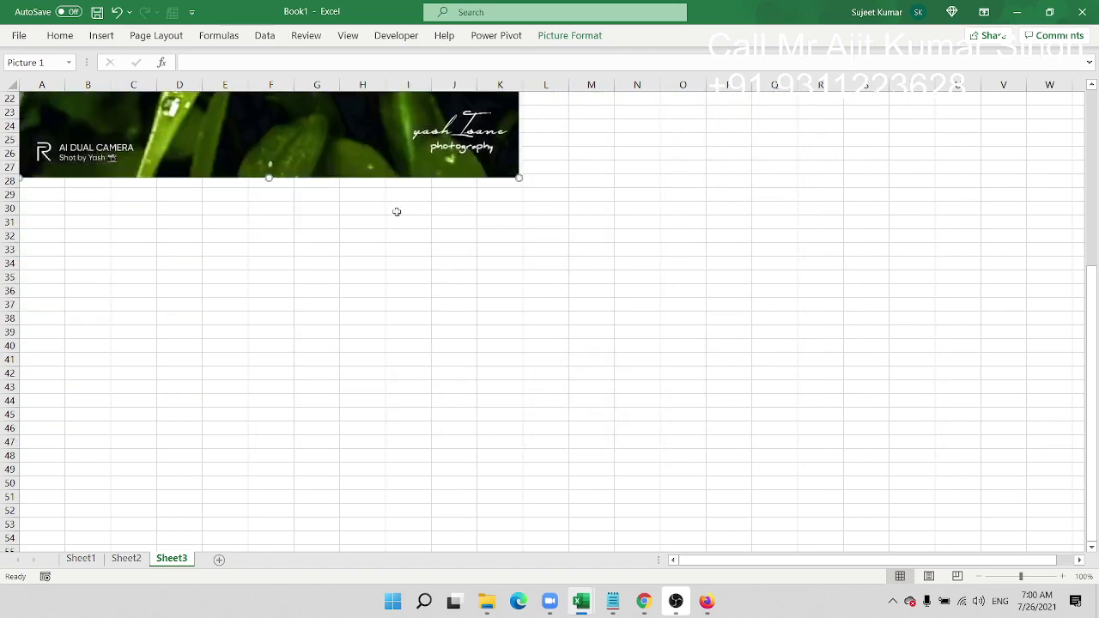
pyautogui.scroll(5, 397, 211)
pyautogui.scroll(2, 400, 238)
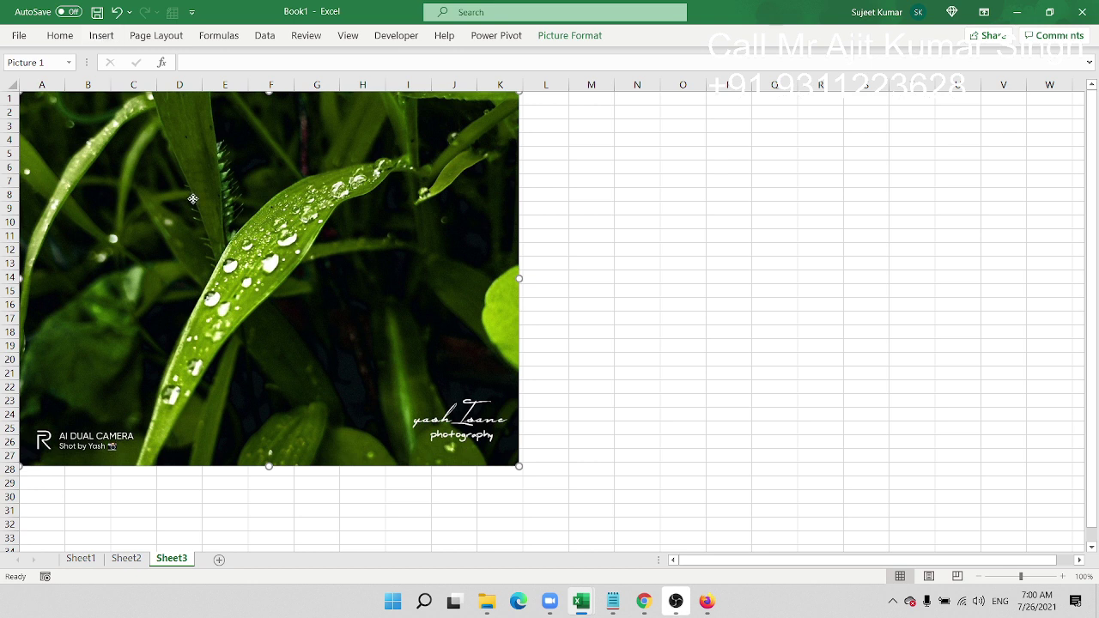
# Step: Crop the leaf picture's bottom strip up to row 22 to remove the watermark
pyautogui.click(570, 36)
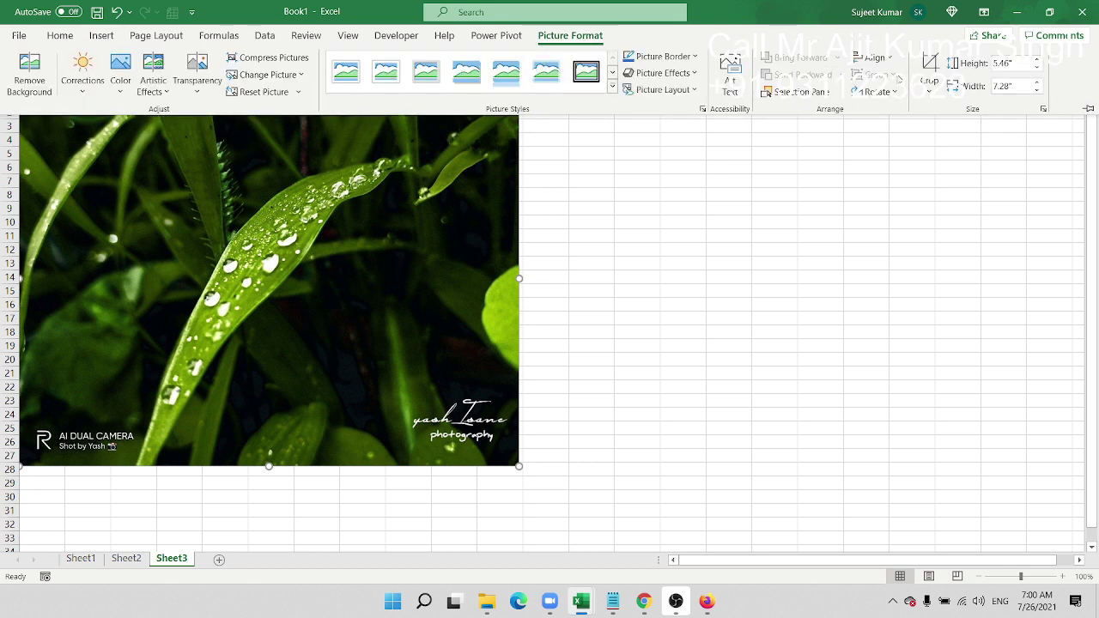
pyautogui.click(930, 67)
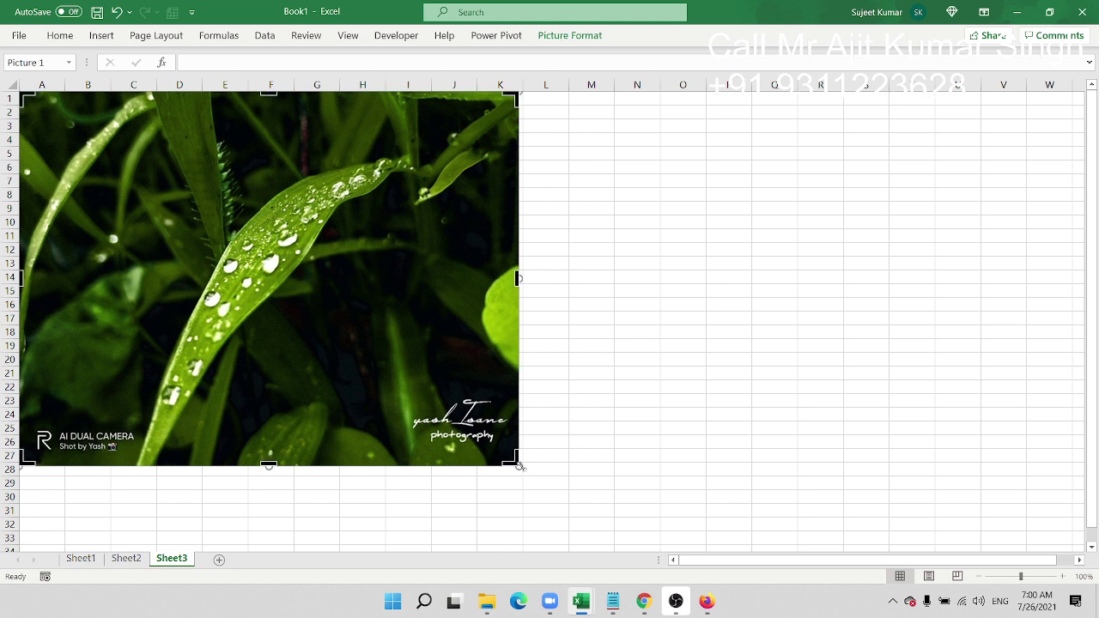
pyautogui.moveTo(517, 464); pyautogui.dragTo(518, 394)
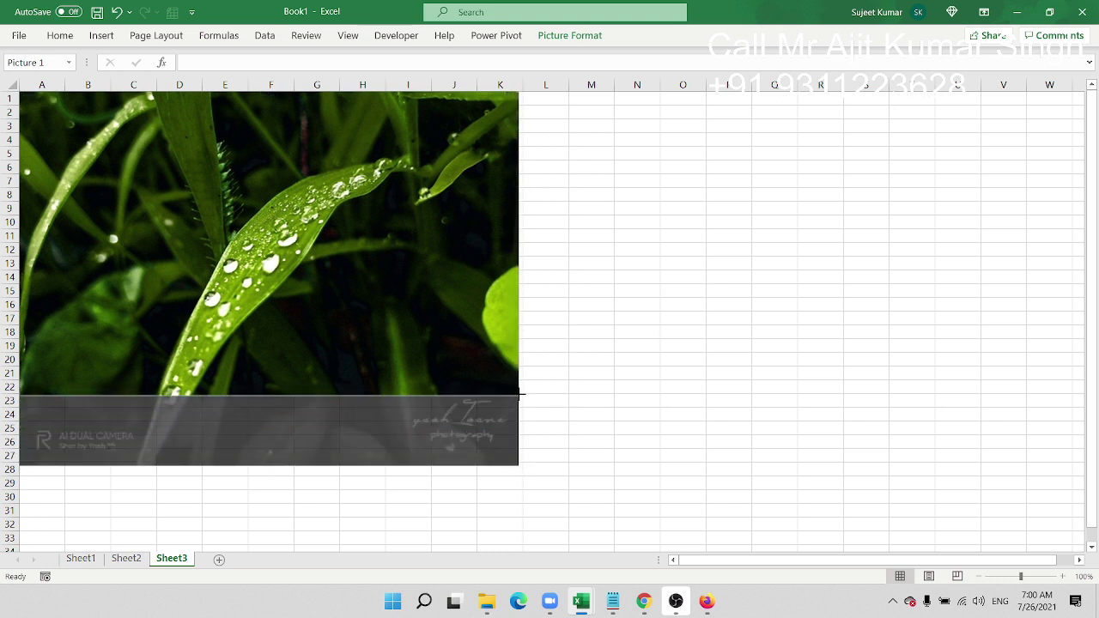
pyautogui.click(620, 371)
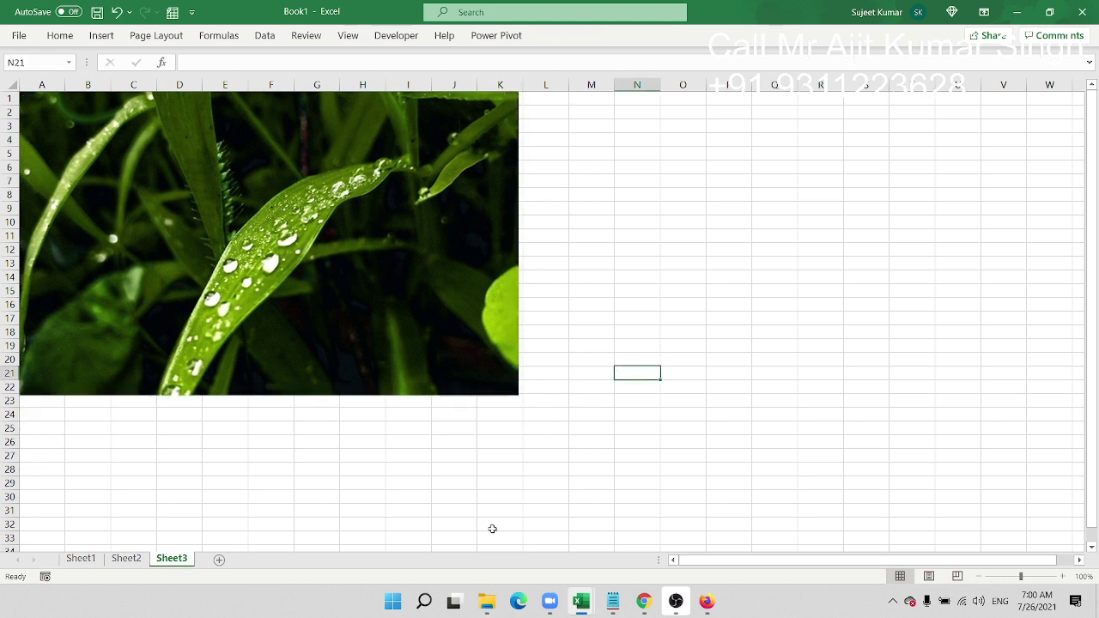
pyautogui.click(648, 601)
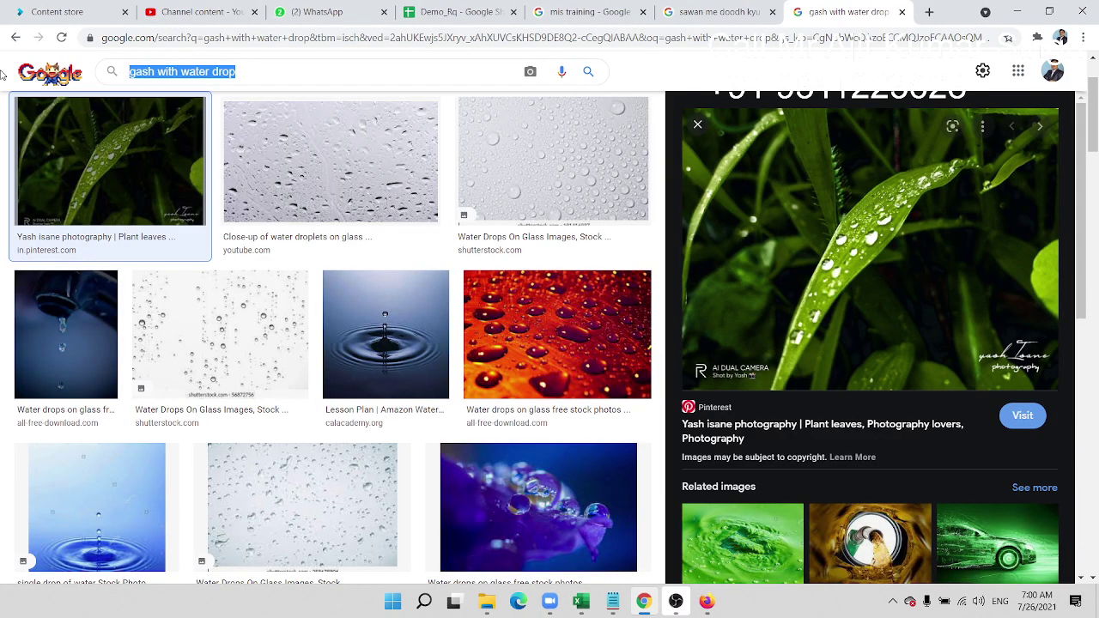
# Step: Search Google Images for 'gaye gash khati hai' to get cow-eating-grass pictures
pyautogui.write('gayae')
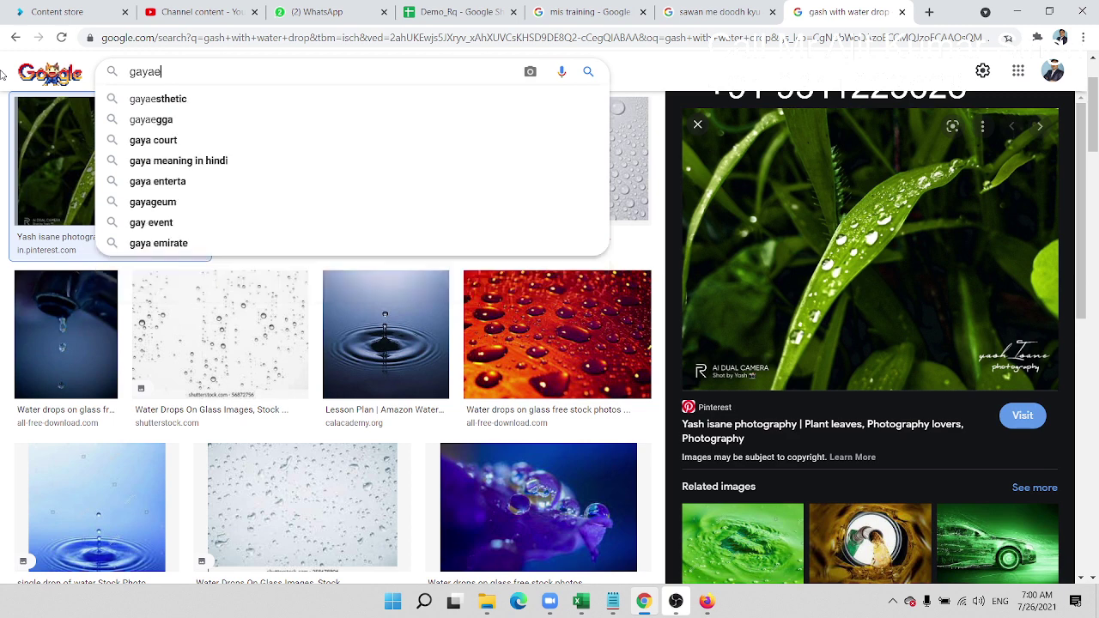
pyautogui.press('BackSpace')
pyautogui.press('BackSpace')
pyautogui.write('e g')
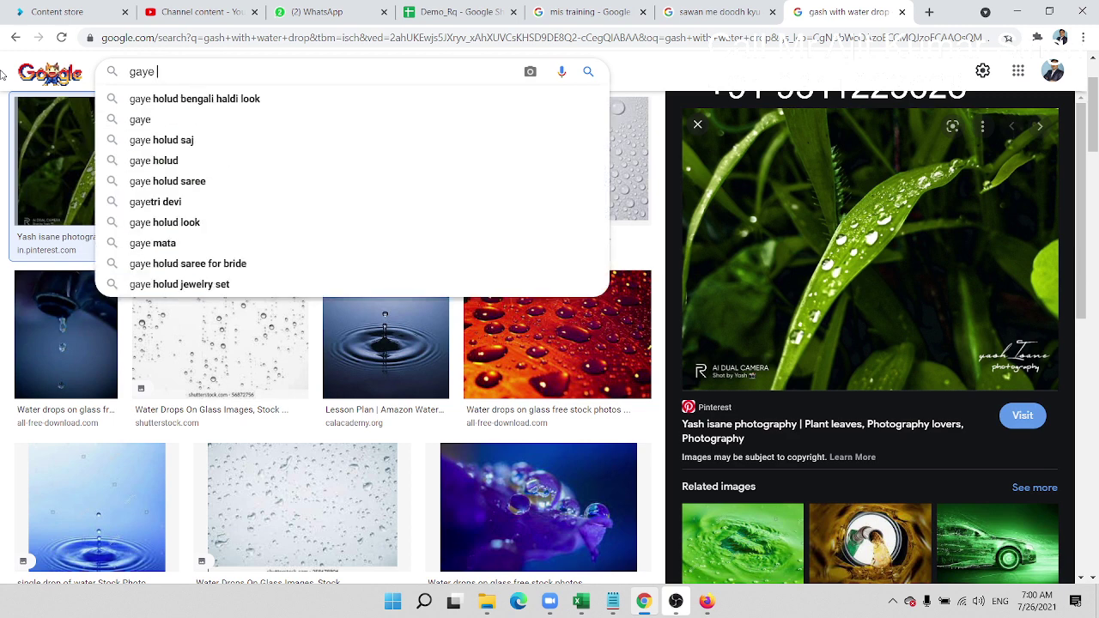
pyautogui.write('ash khati hai')
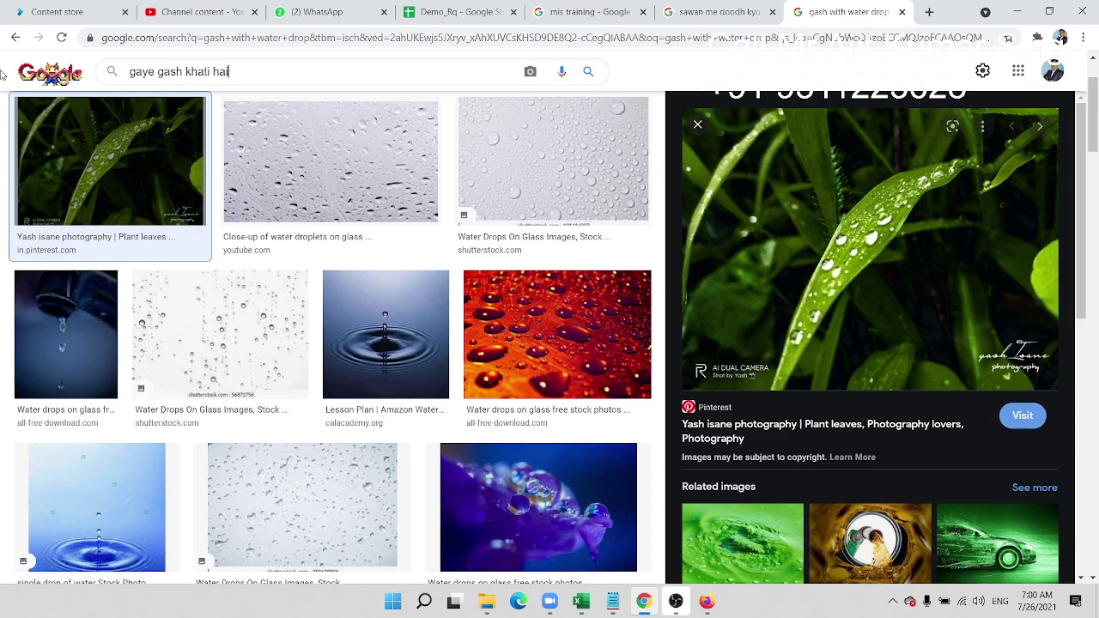
pyautogui.press('Return')
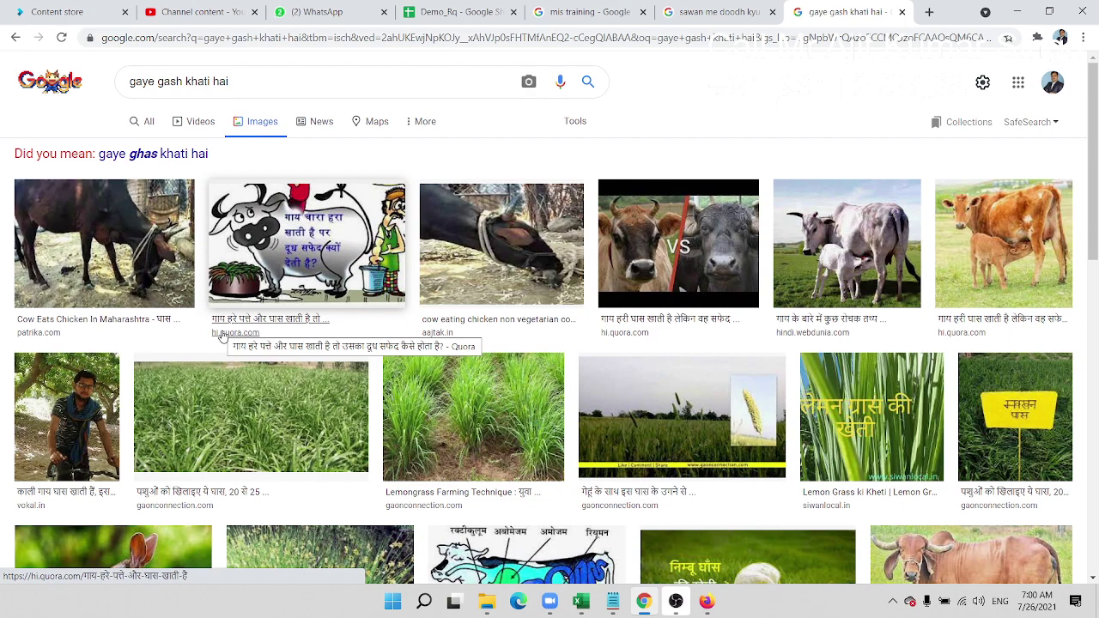
# Step: Copy the image of the brown cow standing in grass and return to Excel
pyautogui.scroll(-3, 219, 330)
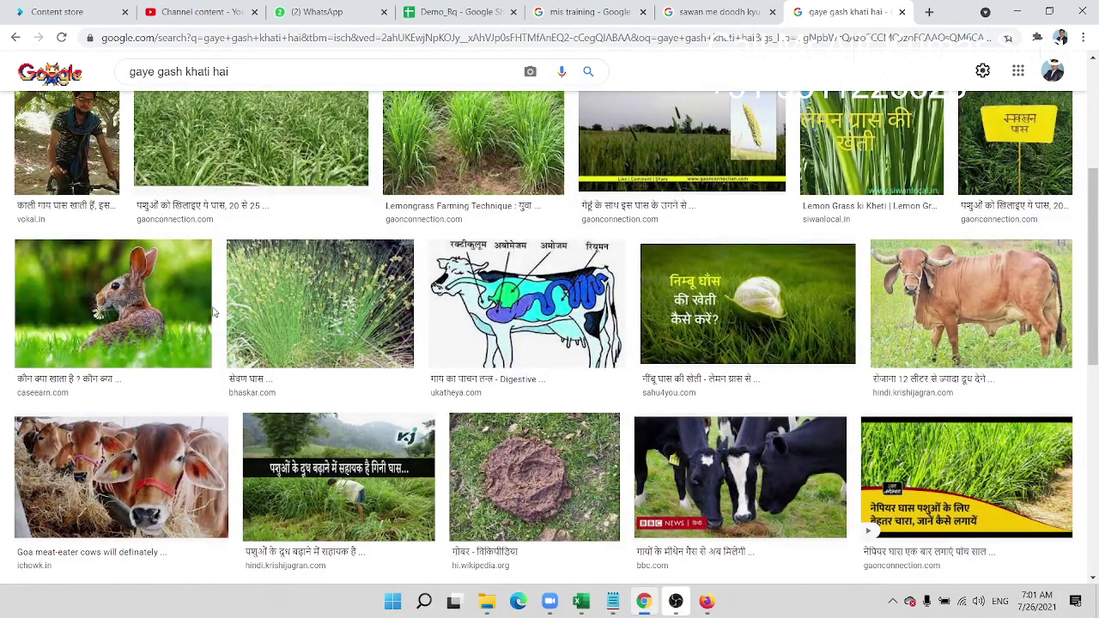
pyautogui.scroll(-2, 215, 312)
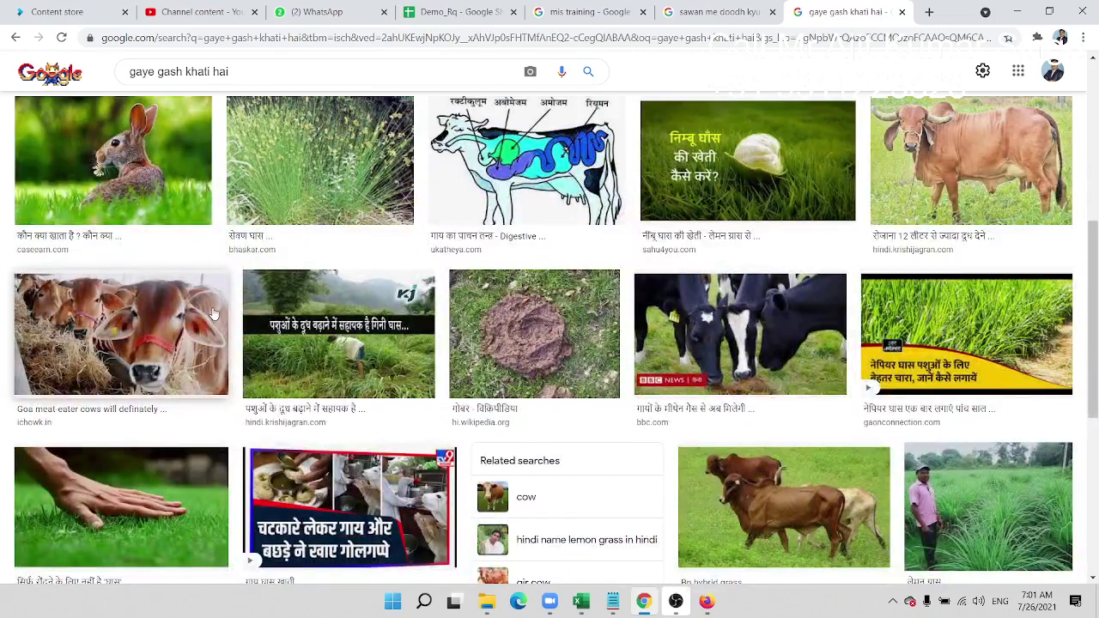
pyautogui.scroll(-3, 214, 313)
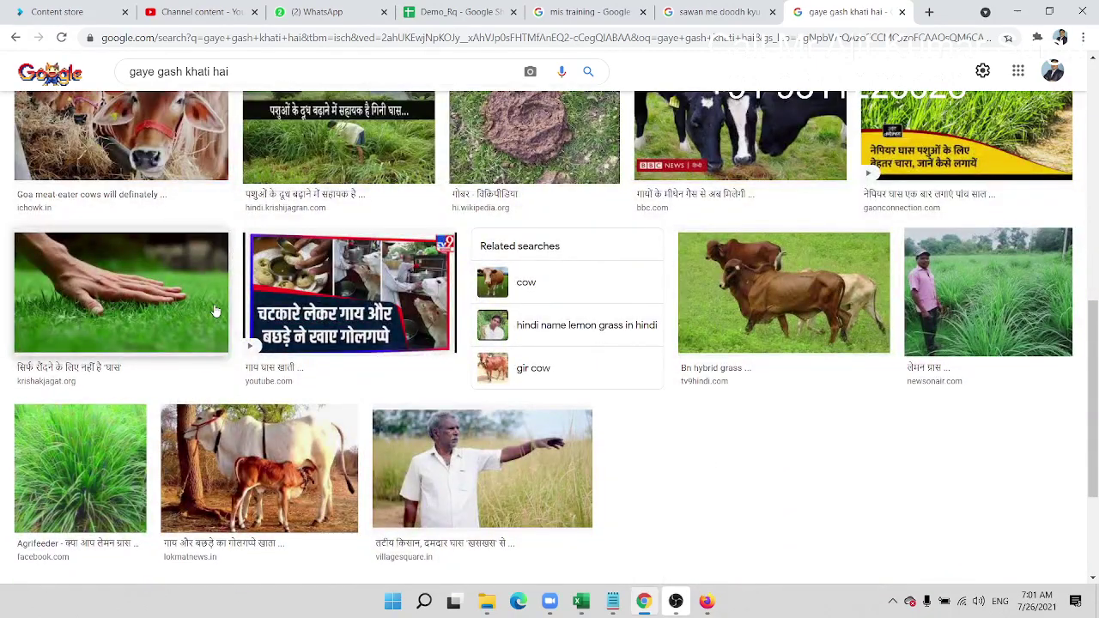
pyautogui.scroll(-2, 214, 311)
pyautogui.scroll(1, 164, 318)
pyautogui.scroll(2, 115, 322)
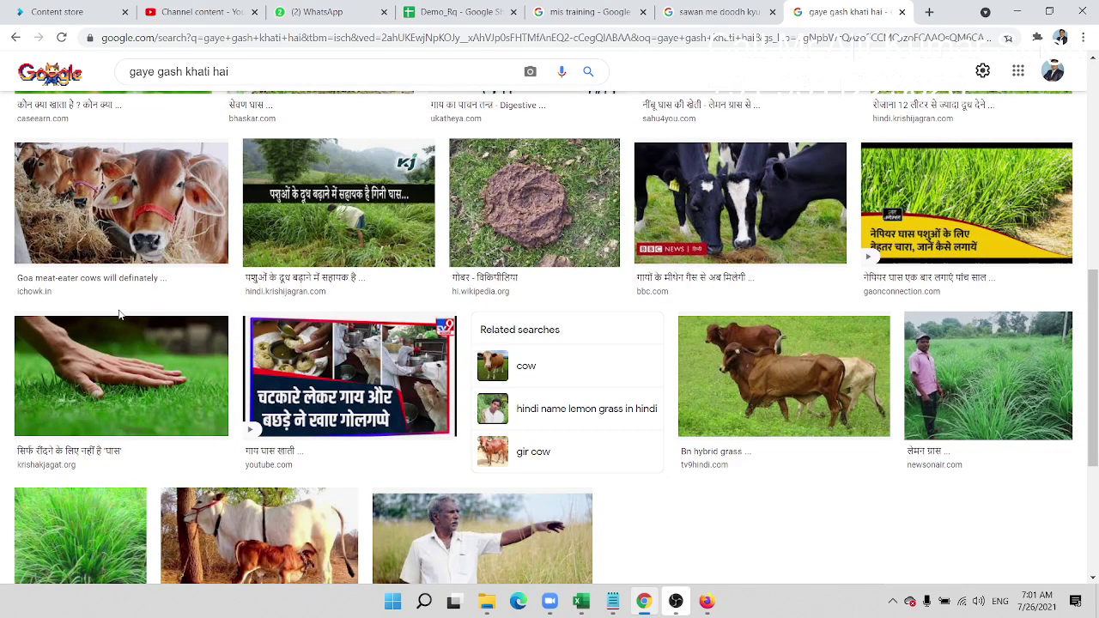
pyautogui.scroll(2, 767, 407)
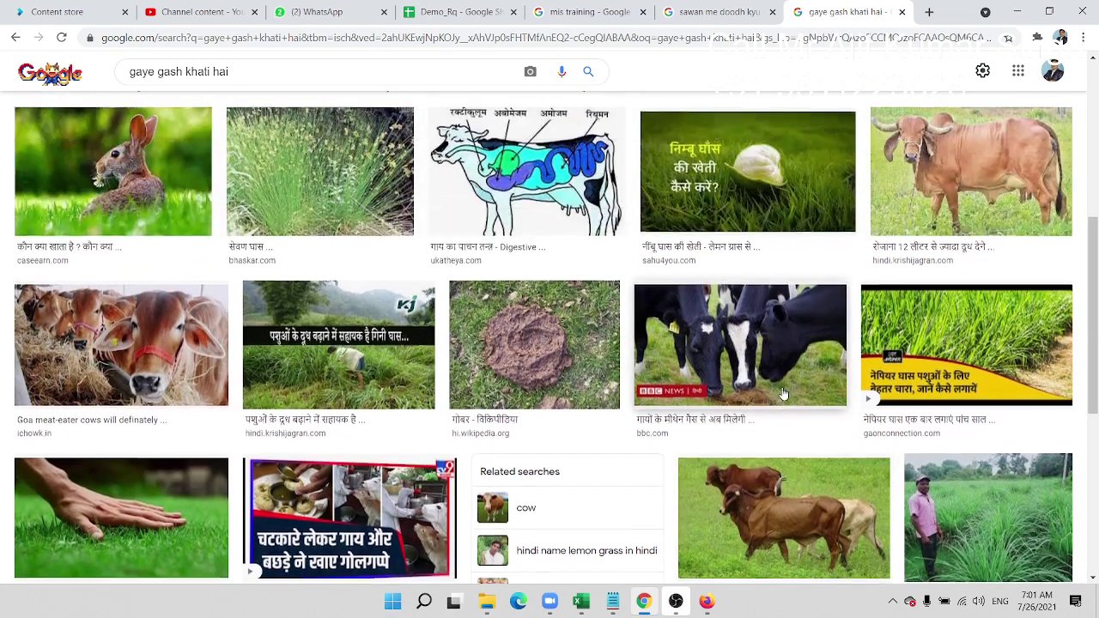
pyautogui.scroll(1, 790, 387)
pyautogui.scroll(1, 790, 387)
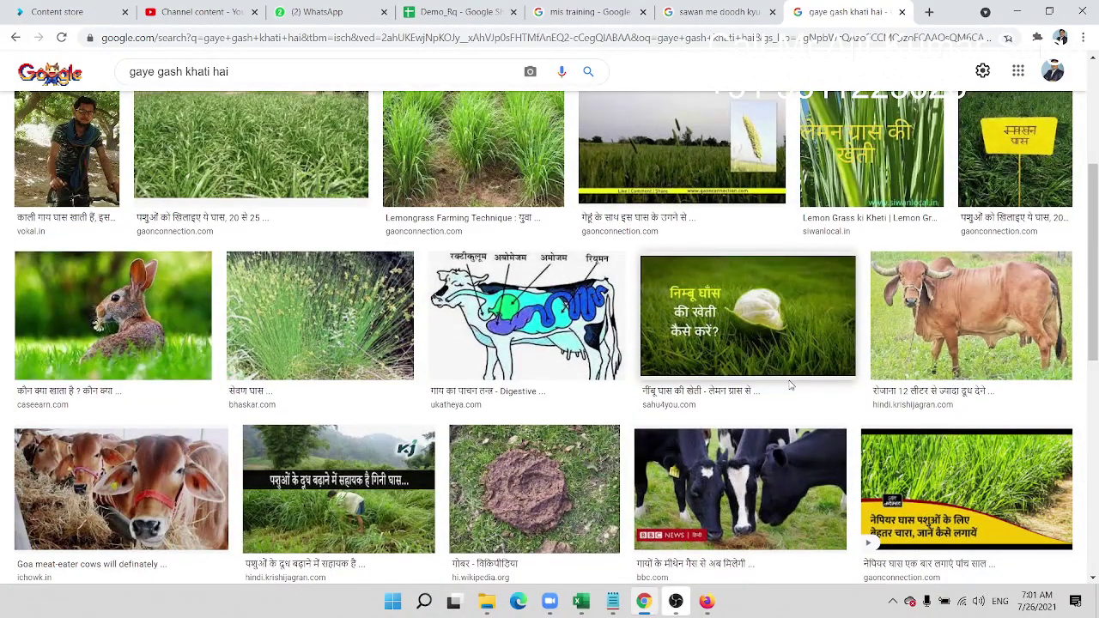
pyautogui.rightClick(922, 332)
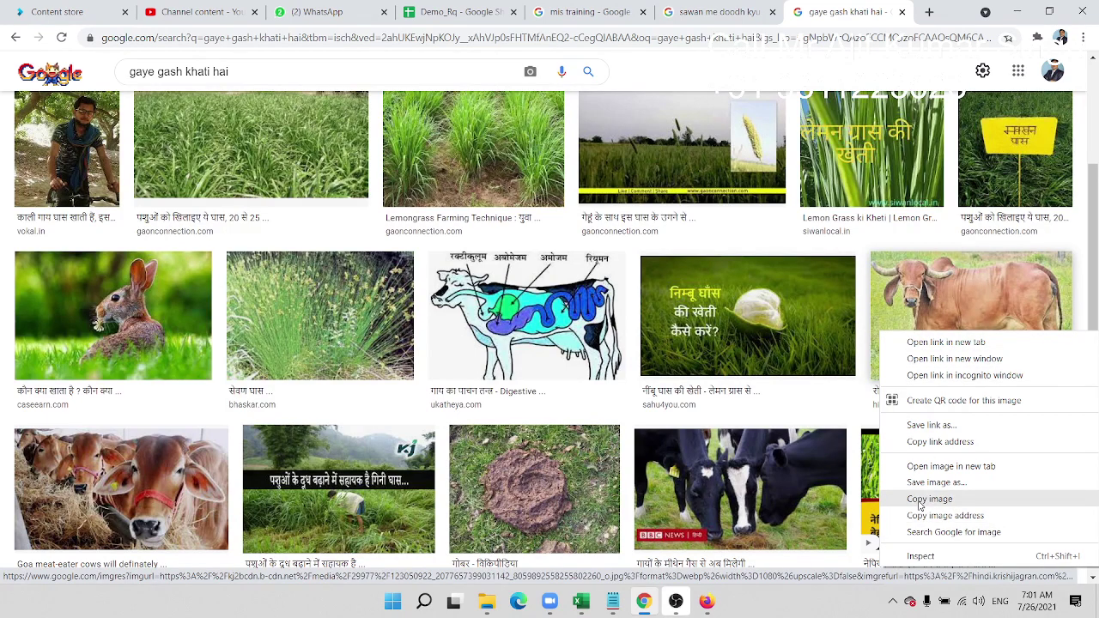
pyautogui.click(920, 499)
pyautogui.hotkey('alt', 'Tab')
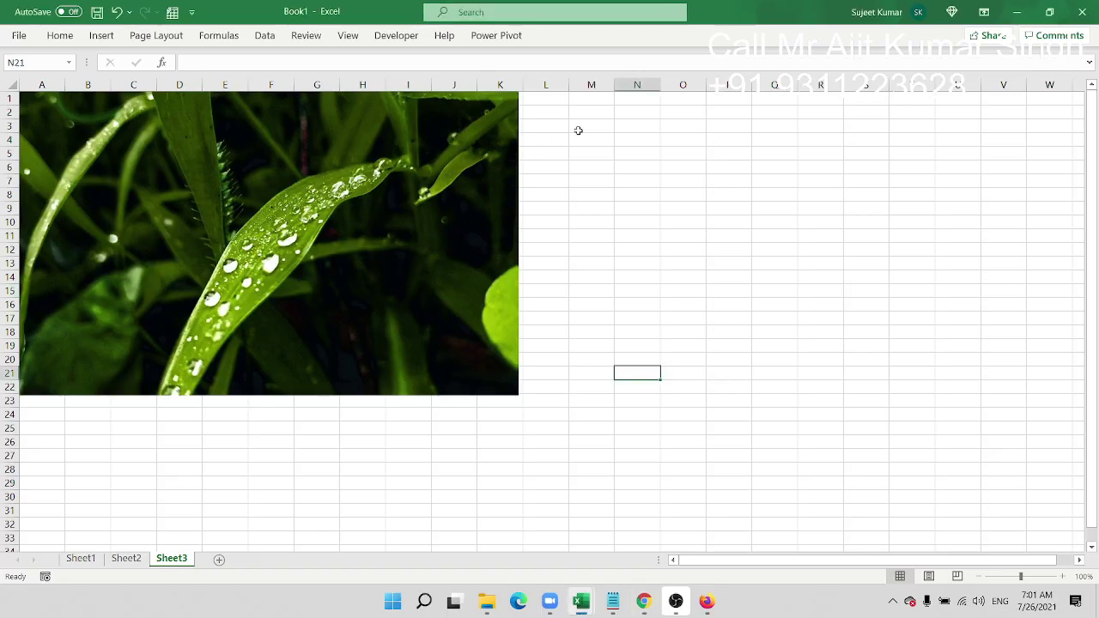
# Step: Paste the cow picture at M3, enlarge it, and move the leaf picture to touch it
pyautogui.click(580, 133)
pyautogui.hotkey('ctrl', 'v')
pyautogui.moveTo(653, 189); pyautogui.dragTo(637, 200)
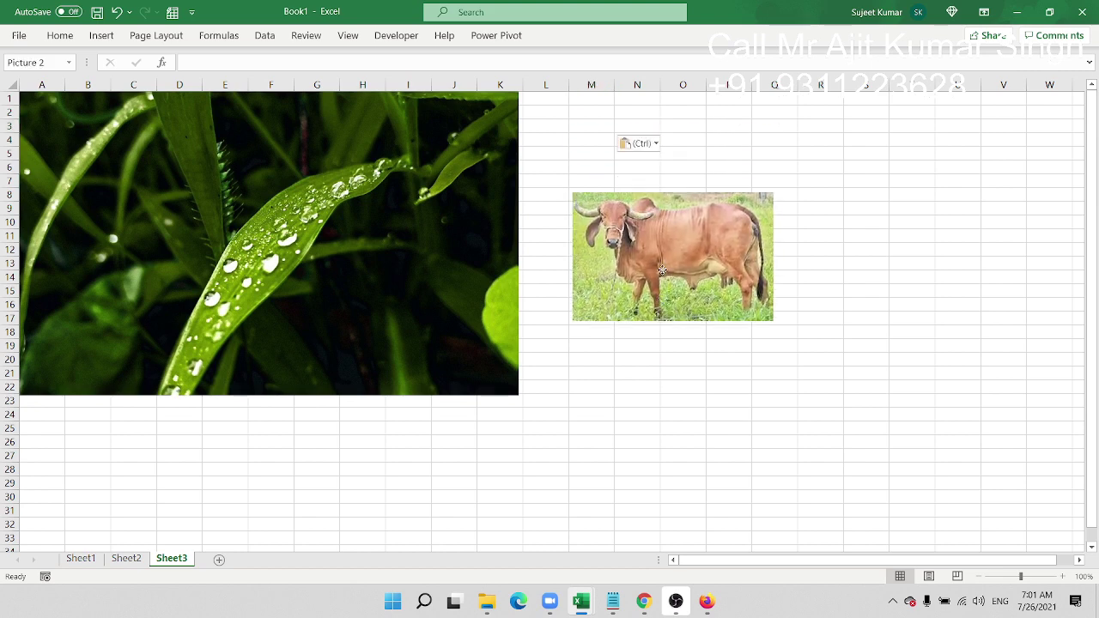
pyautogui.moveTo(755, 253); pyautogui.dragTo(1032, 436)
pyautogui.moveTo(826, 296); pyautogui.dragTo(806, 270)
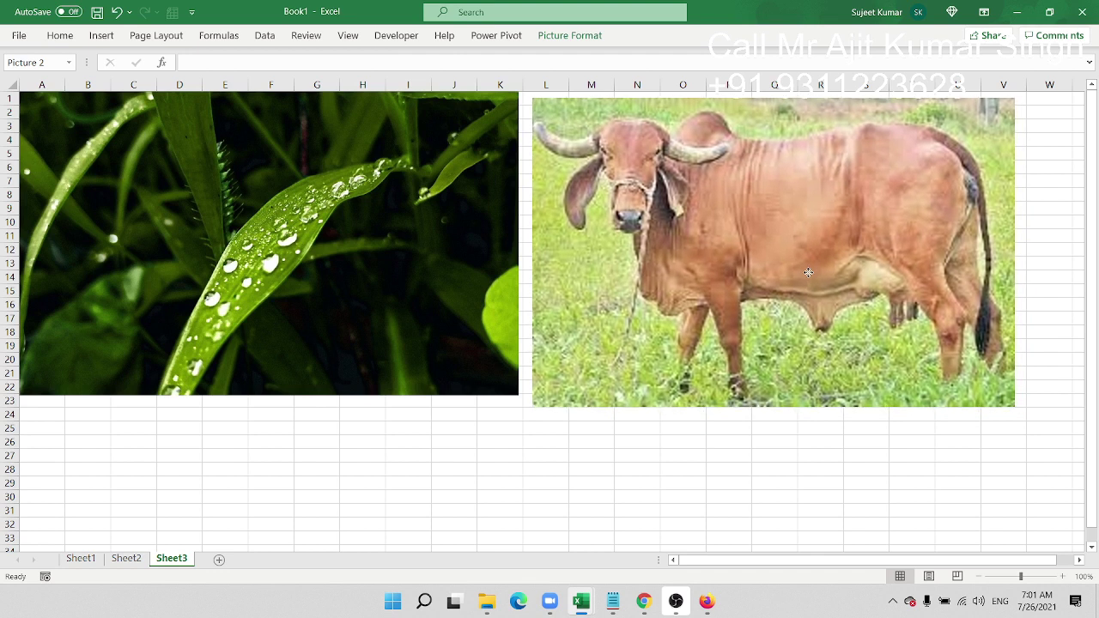
pyautogui.moveTo(893, 362); pyautogui.dragTo(883, 335)
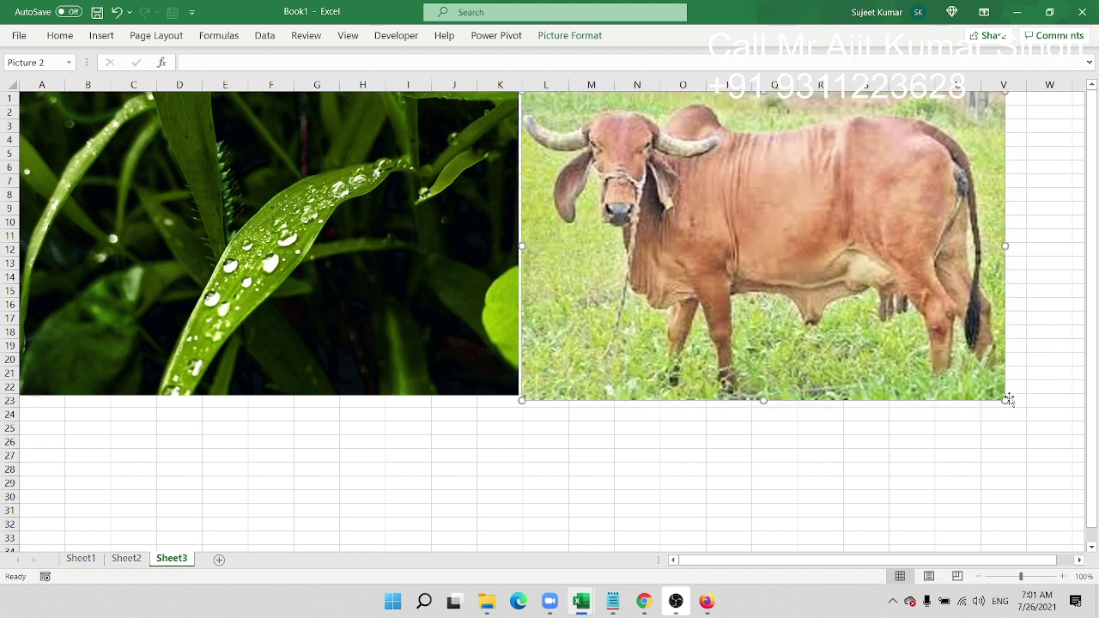
pyautogui.moveTo(463, 347); pyautogui.dragTo(467, 348)
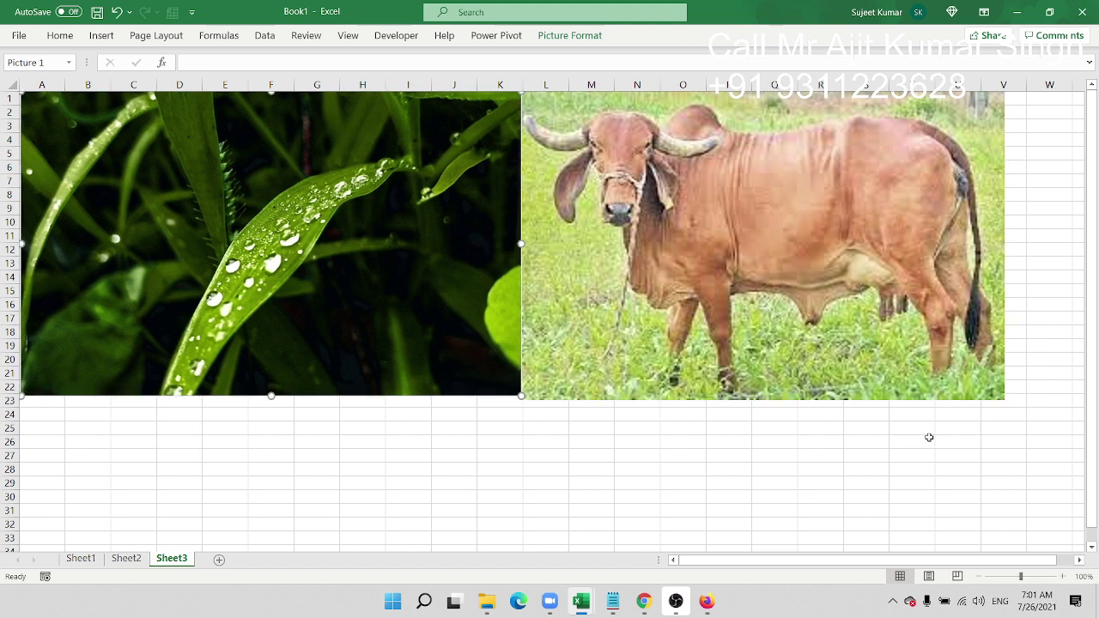
pyautogui.click(995, 399)
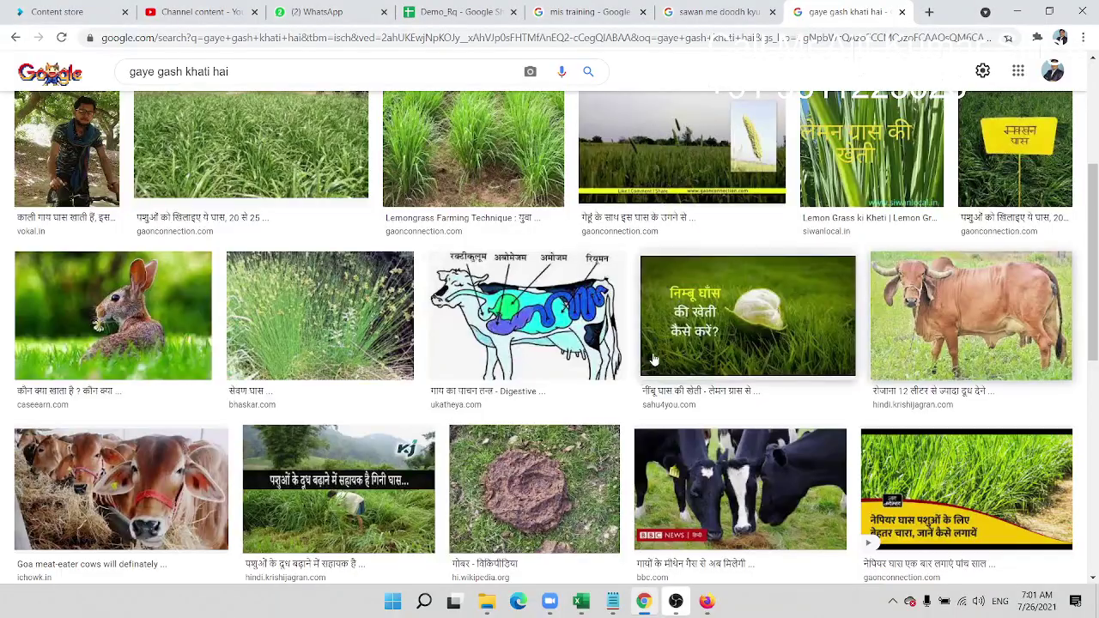
# Step: Replace the search query with 'savan me bishakt doodh' and run it
pyautogui.scroll(3, 650, 361)
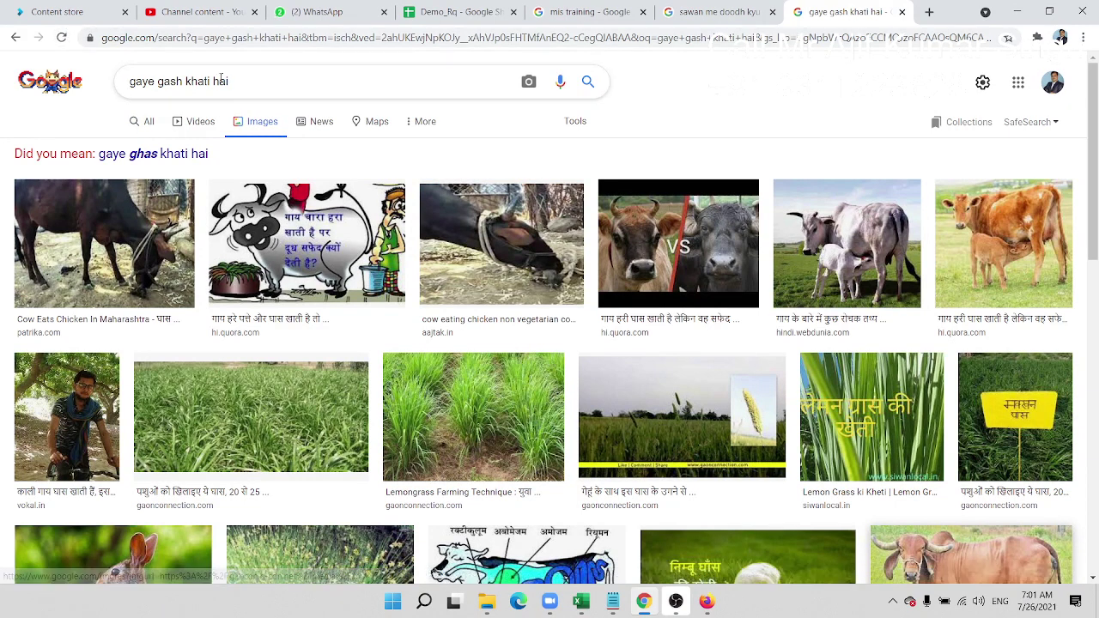
pyautogui.moveTo(246, 78)
pyautogui.mouseDown()
pyautogui.moveTo(125, 83)
pyautogui.moveTo(3, 64)
pyautogui.mouseUp()
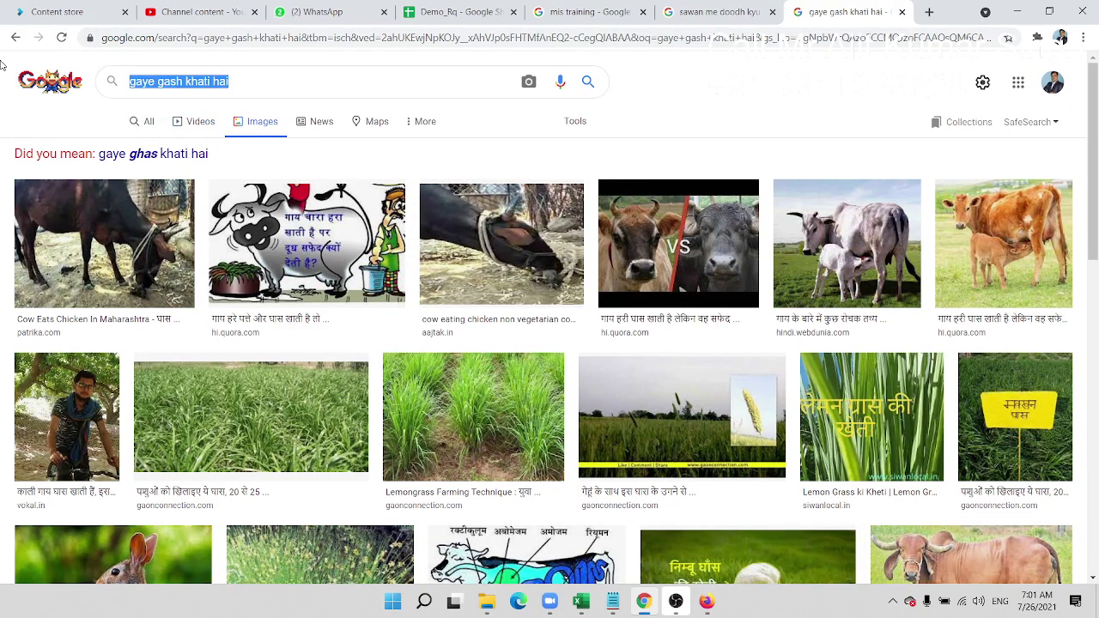
pyautogui.write('dho')
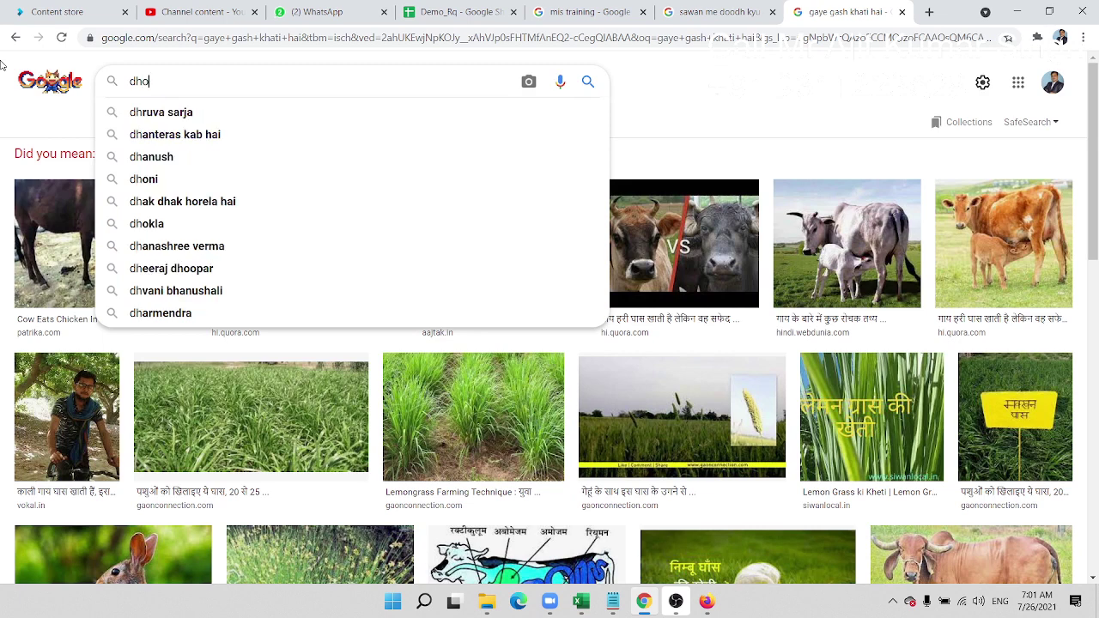
pyautogui.write('o')
pyautogui.press('BackSpace')
pyautogui.press('BackSpace')
pyautogui.press('BackSpace')
pyautogui.press('BackSpace')
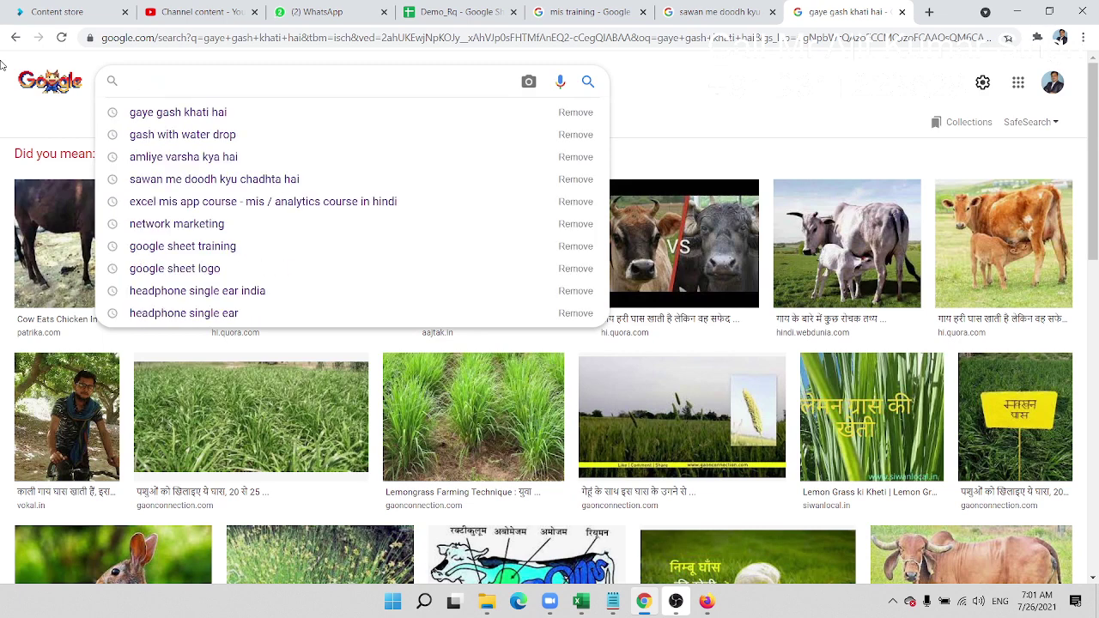
pyautogui.write('savan m')
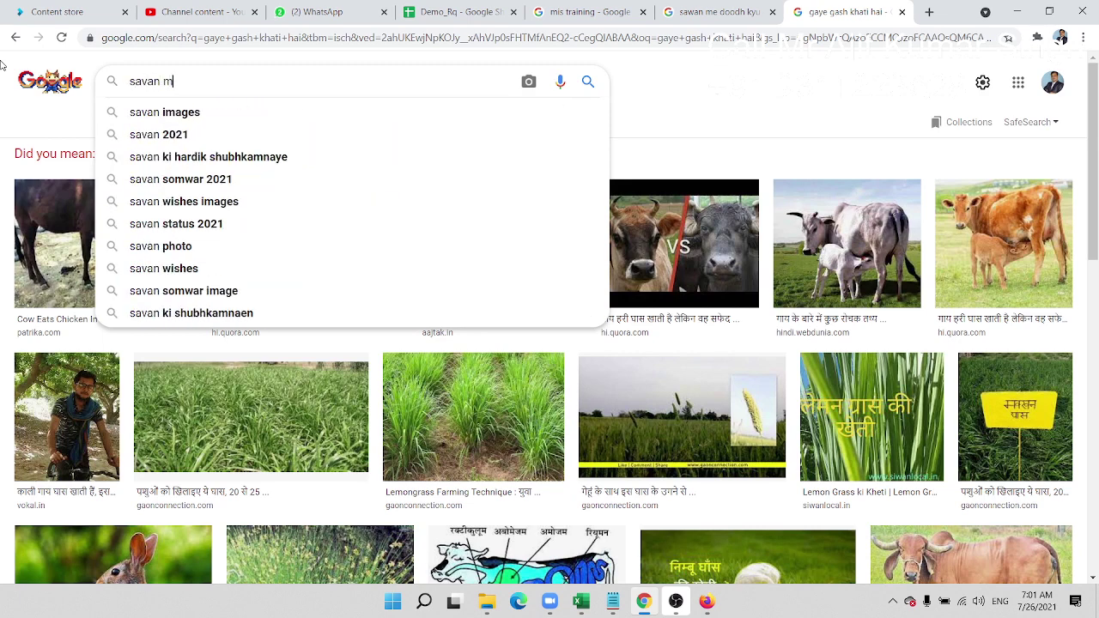
pyautogui.write('e bishakt doodh')
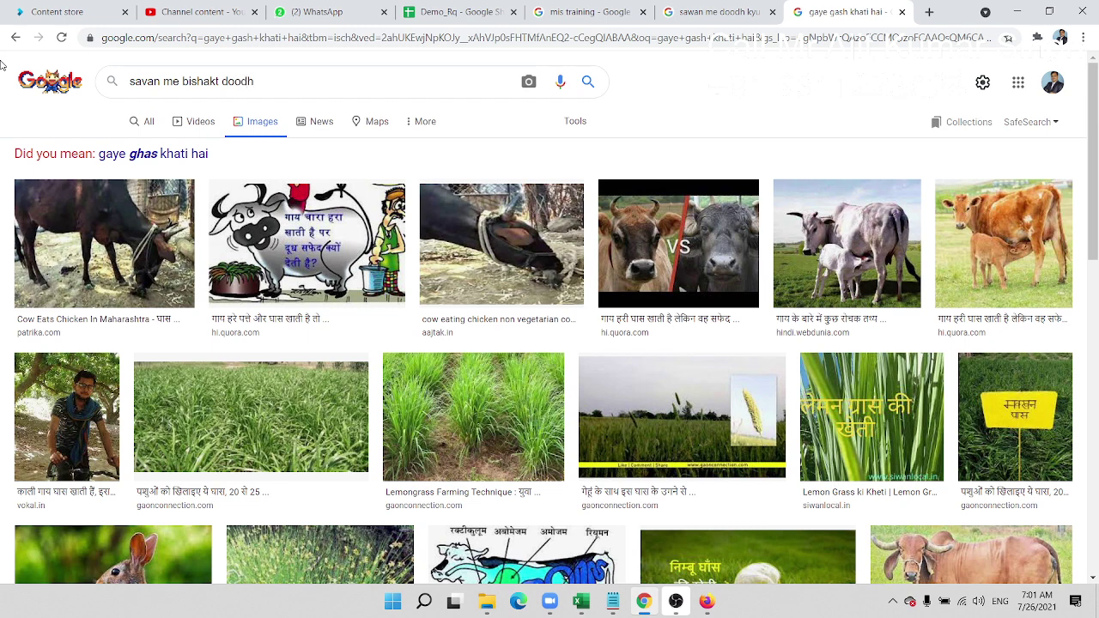
pyautogui.press('Return')
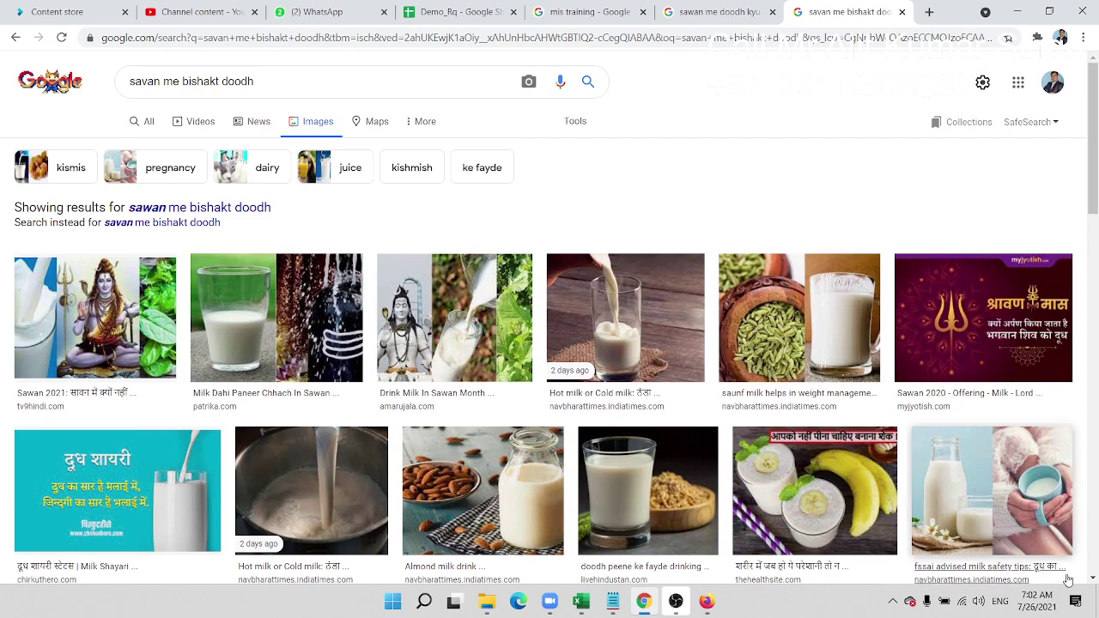
# Step: Copy the photo of milk poured over a Shivling and return to Excel
pyautogui.click(152, 364)
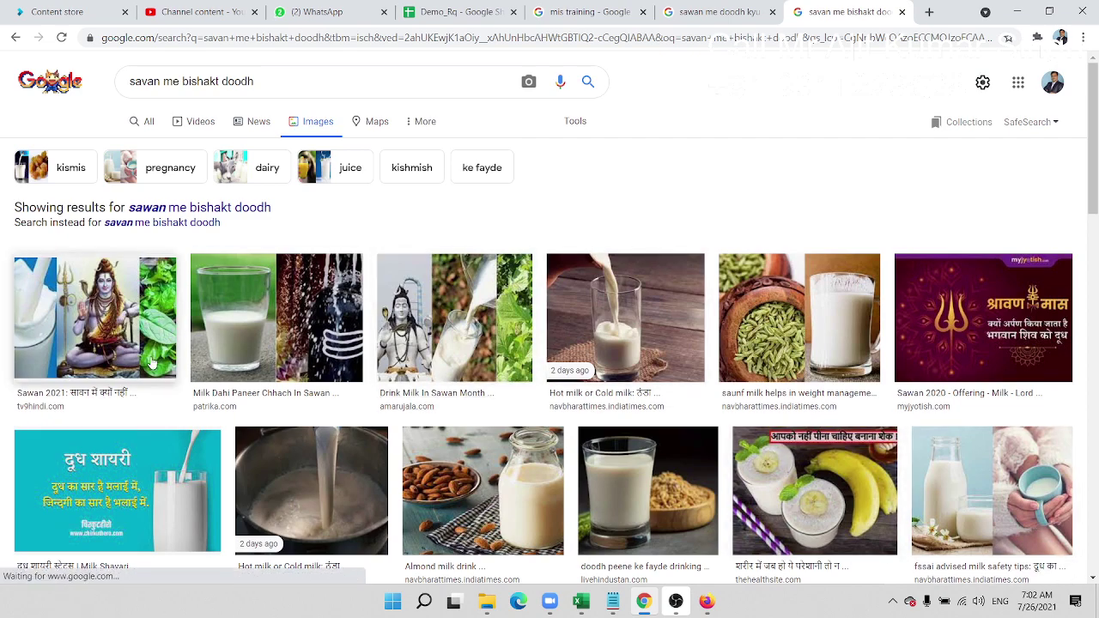
pyautogui.scroll(-2, 152, 348)
pyautogui.scroll(-2, 152, 348)
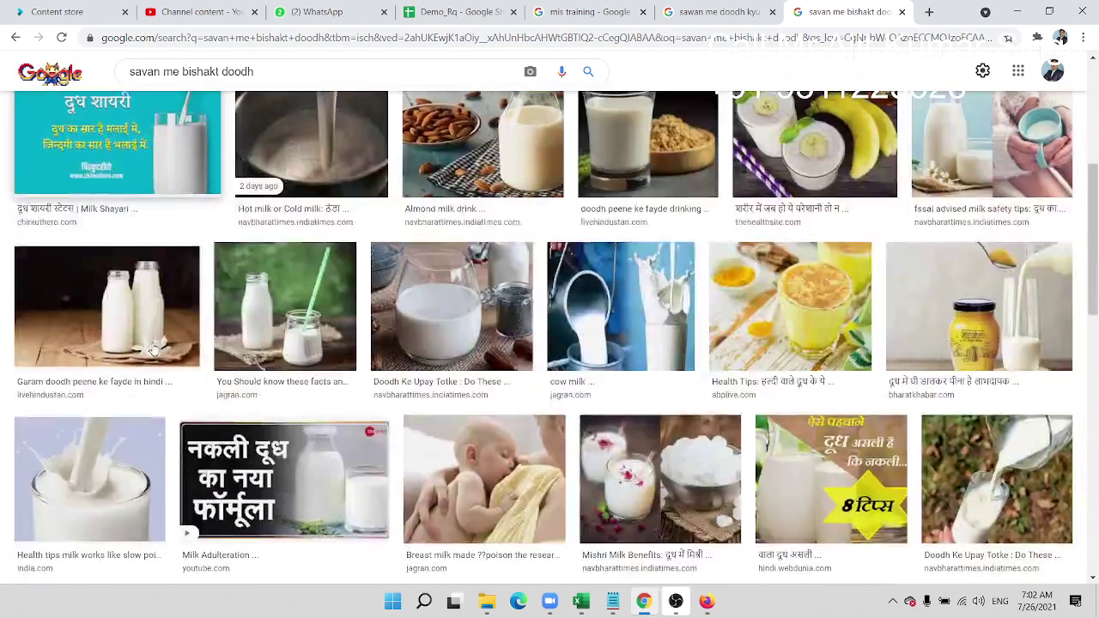
pyautogui.scroll(-2, 152, 348)
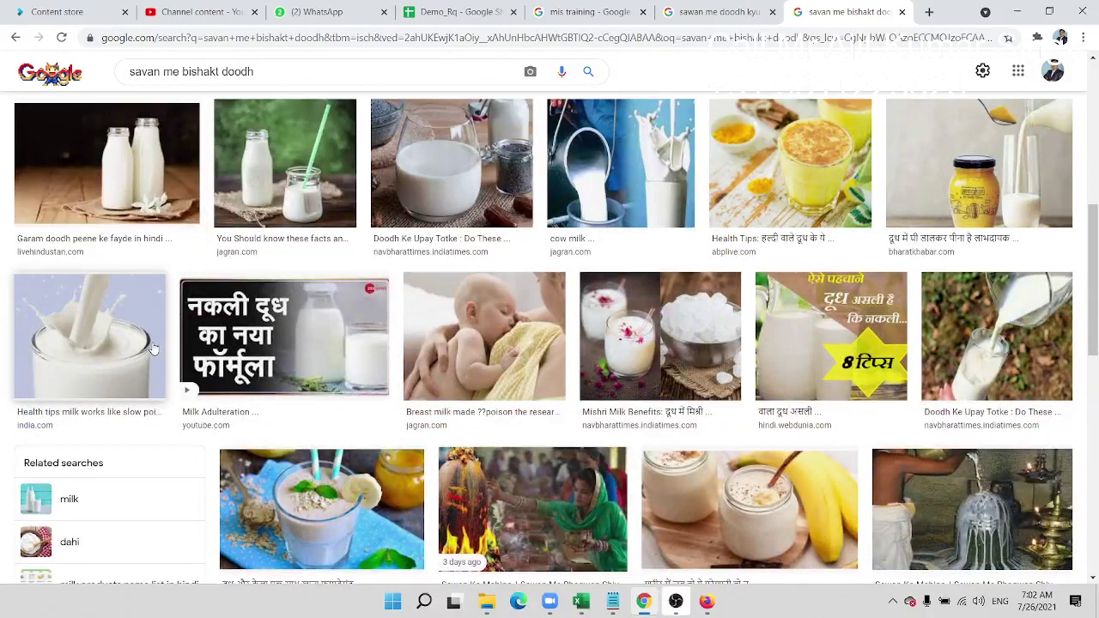
pyautogui.scroll(-2, 152, 347)
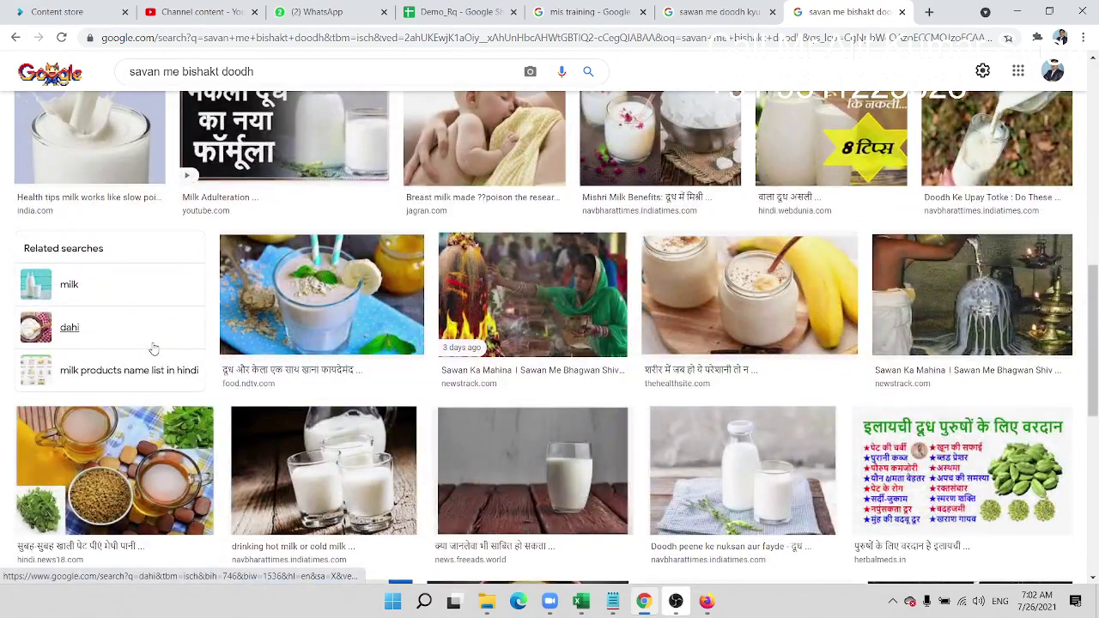
pyautogui.scroll(-1, 152, 348)
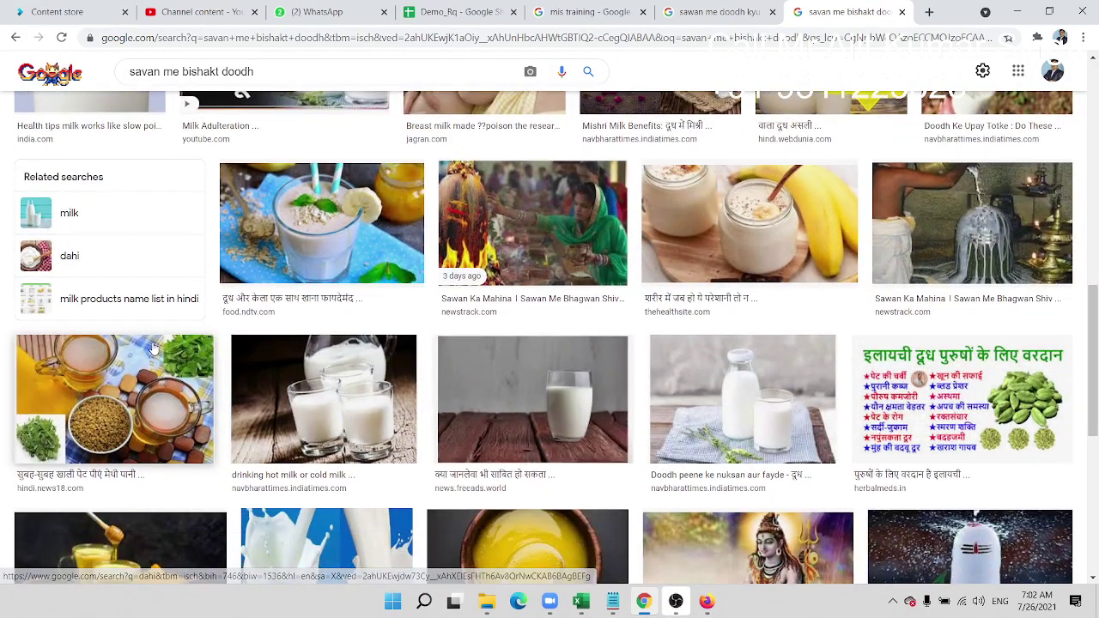
pyautogui.rightClick(973, 223)
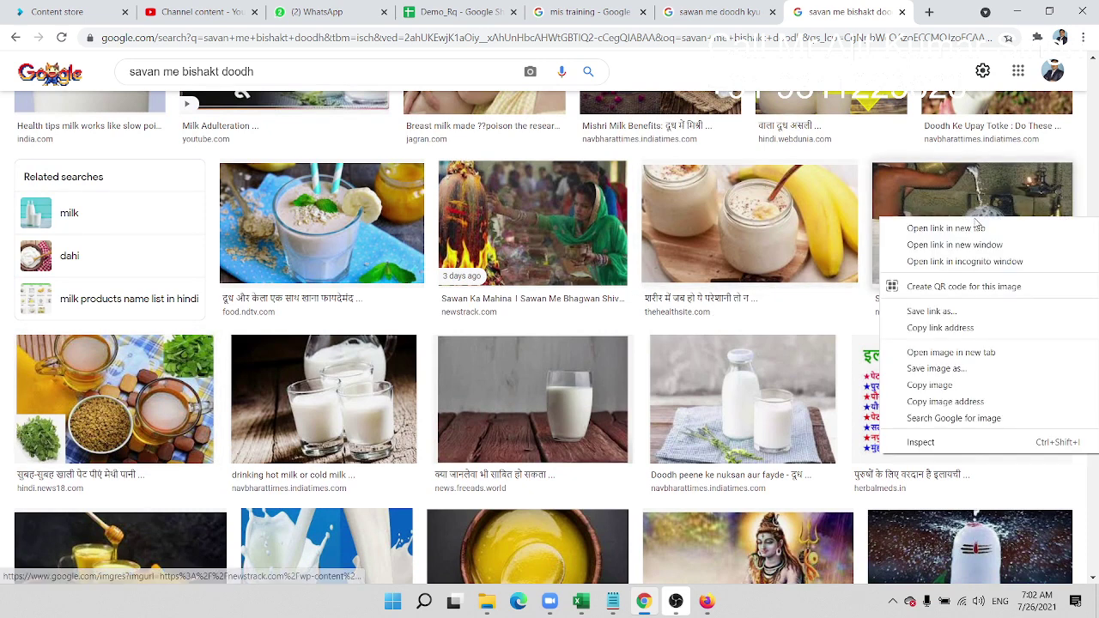
pyautogui.click(918, 385)
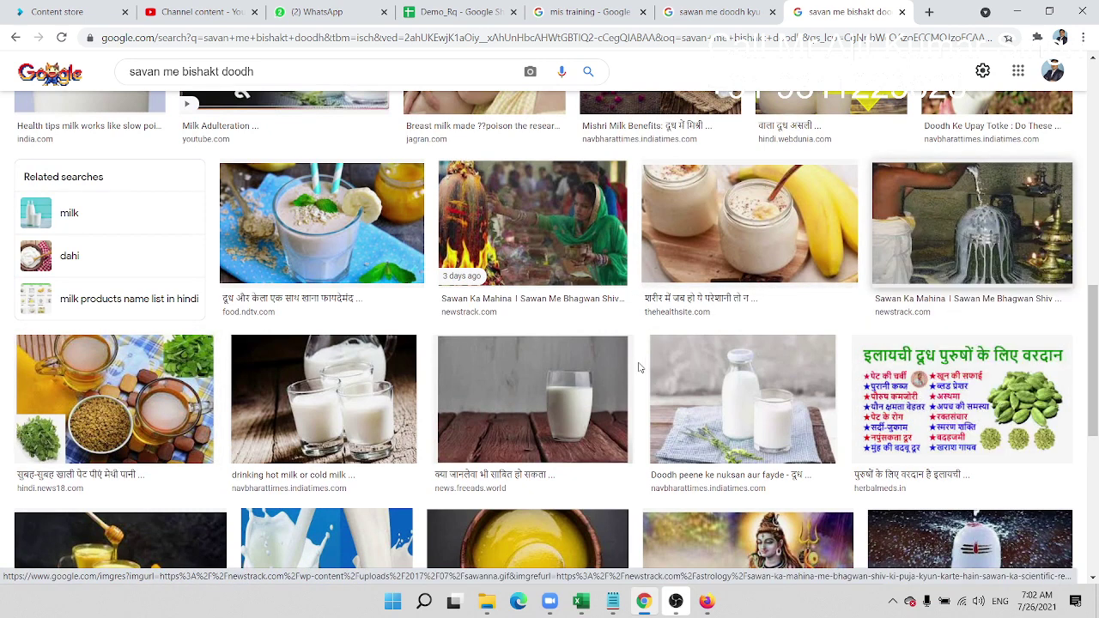
pyautogui.hotkey('alt', 'Tab')
# Step: Paste the Shivling photo onto Sheet3, then delete it from there
pyautogui.hotkey('ctrl', 'v')
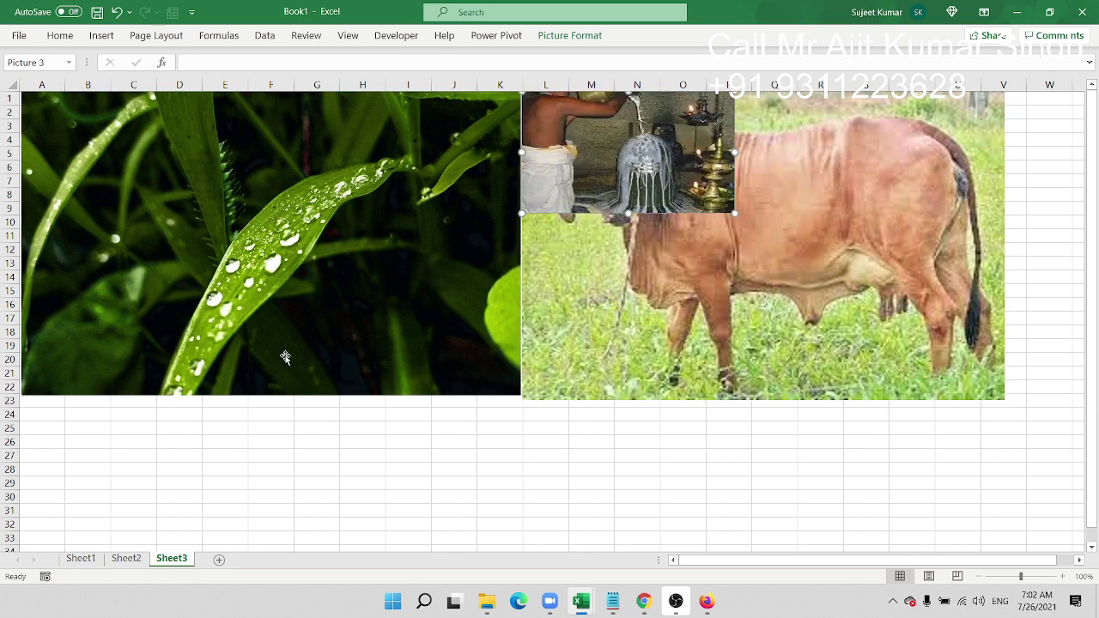
pyautogui.moveTo(666, 219)
pyautogui.mouseDown()
pyautogui.moveTo(650, 281)
pyautogui.moveTo(232, 502)
pyautogui.moveTo(195, 488)
pyautogui.mouseUp()
pyautogui.scroll(-3, 183, 485)
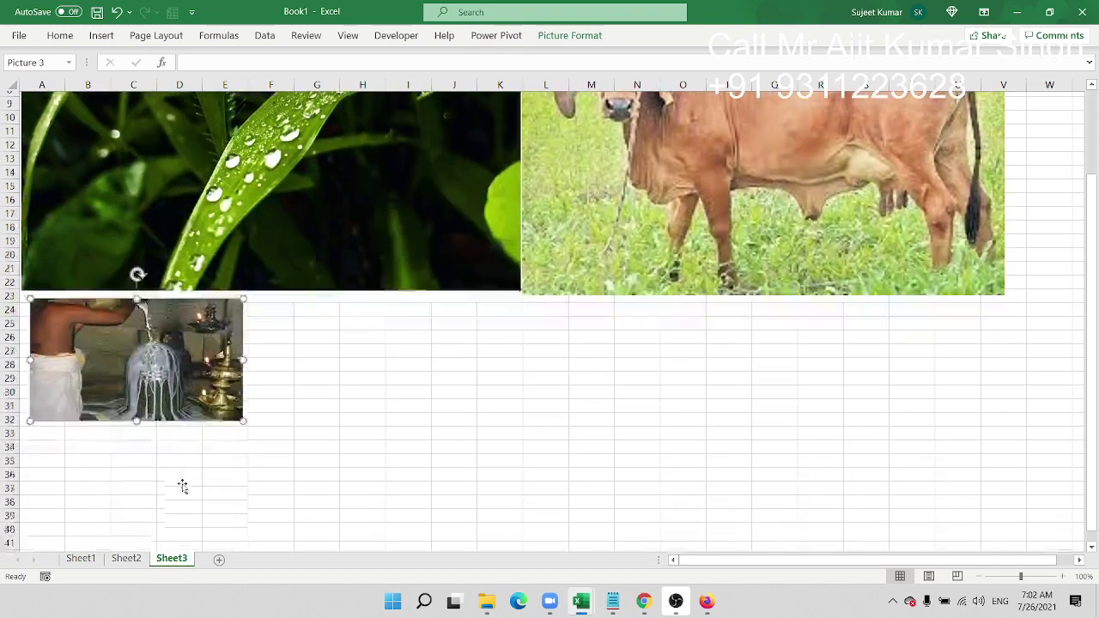
pyautogui.scroll(-1, 184, 481)
pyautogui.scroll(3, 185, 471)
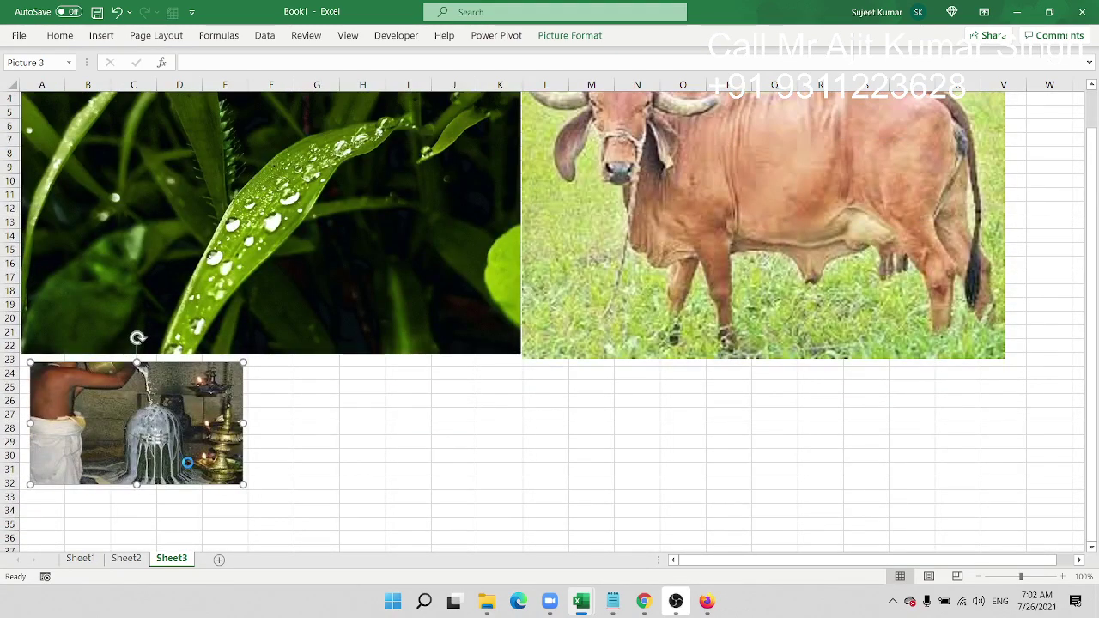
pyautogui.press('Delete')
# Step: Add Sheet4 and paste the Shivling photo there, enlarged to about column L
pyautogui.click(219, 559)
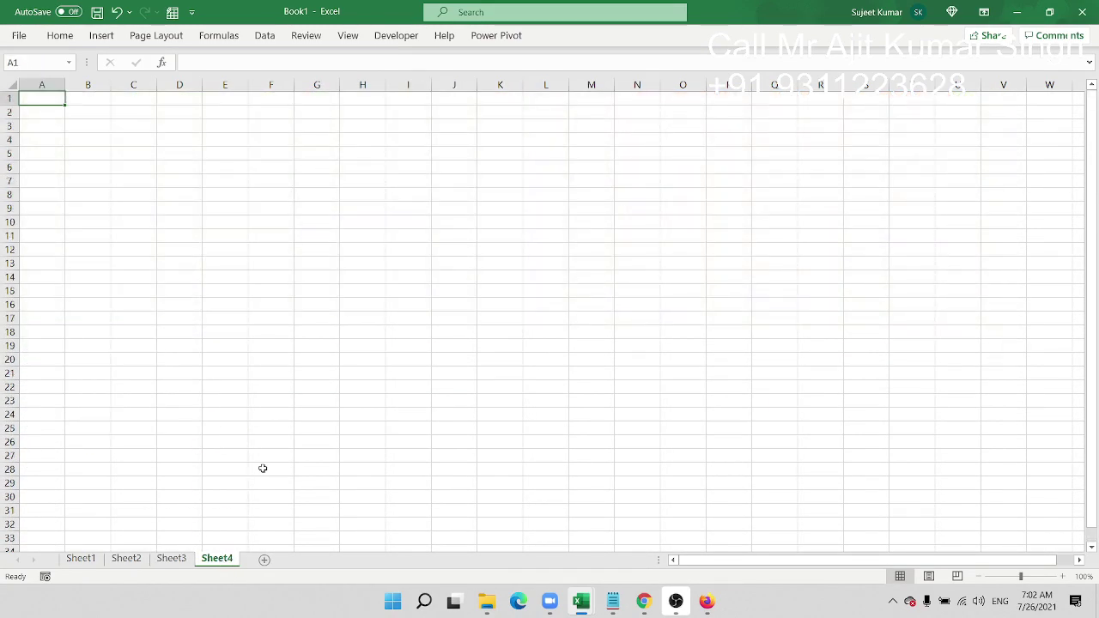
pyautogui.hotkey('ctrl', 'v')
pyautogui.moveTo(232, 212); pyautogui.dragTo(552, 395)
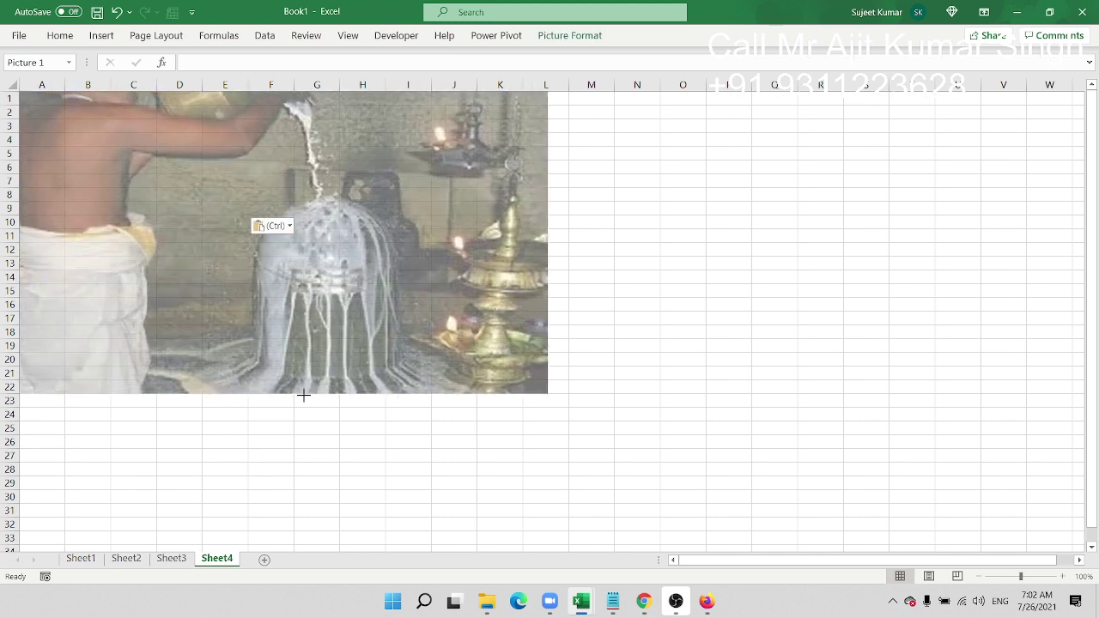
pyautogui.hotkey('alt', 'Tab')
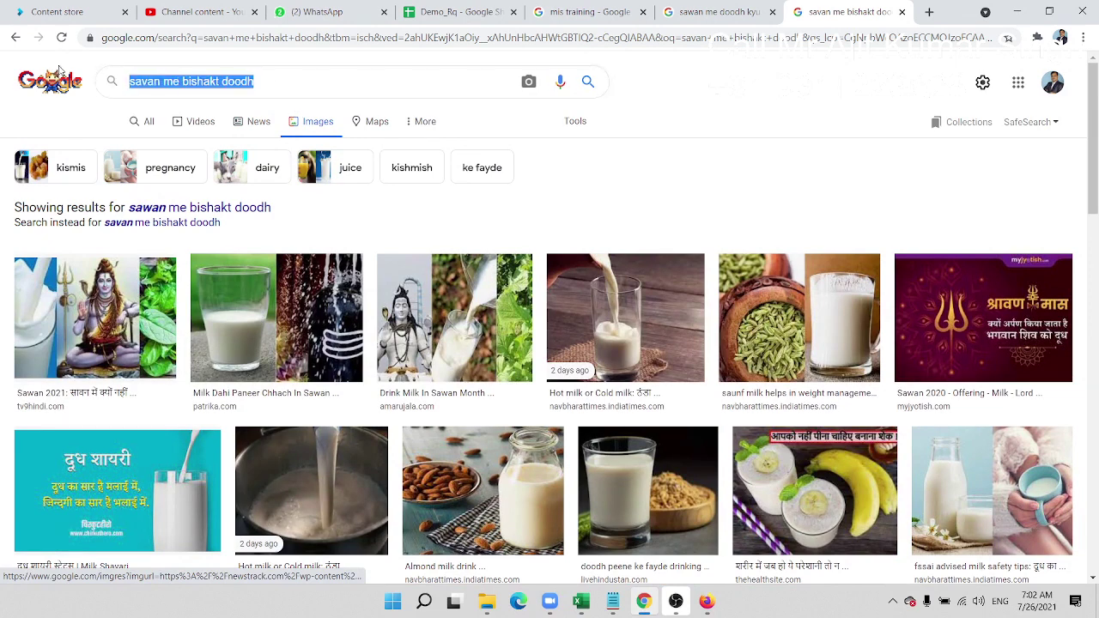
# Step: Search Google Images for 'neelkant', then use the suggested spelling 'neelkanth'
pyautogui.write('nee')
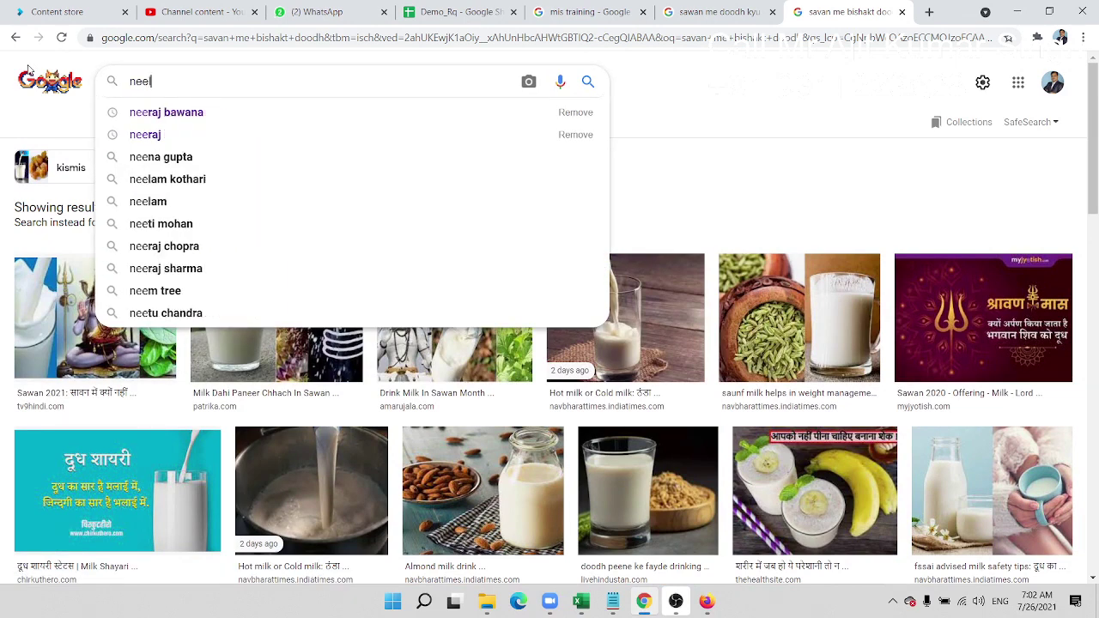
pyautogui.write('lkant')
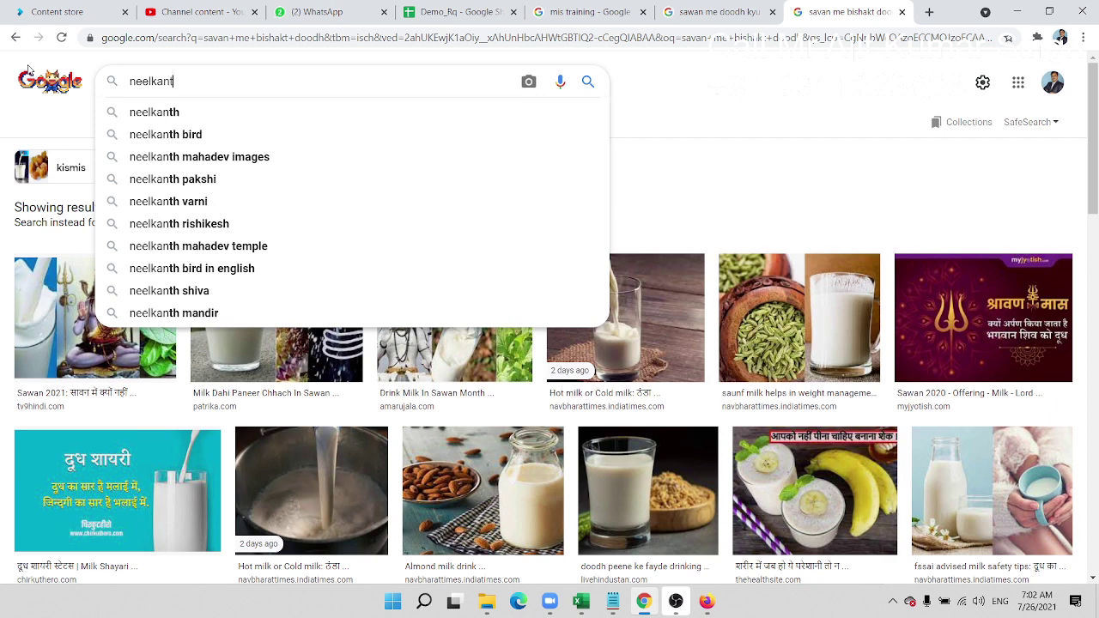
pyautogui.press('Return')
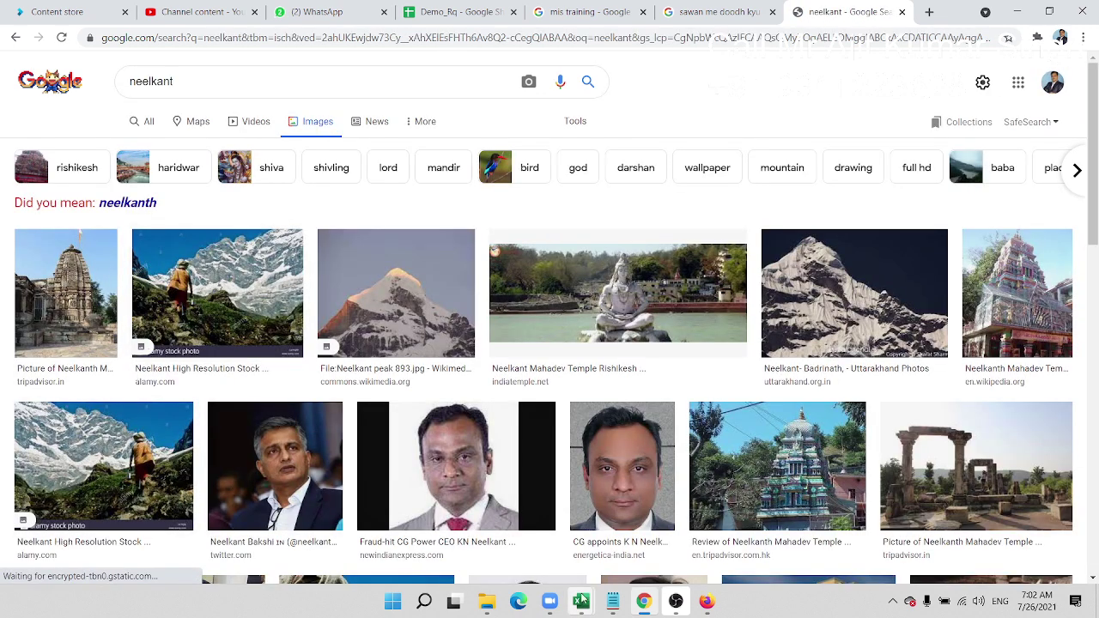
pyautogui.click(143, 204)
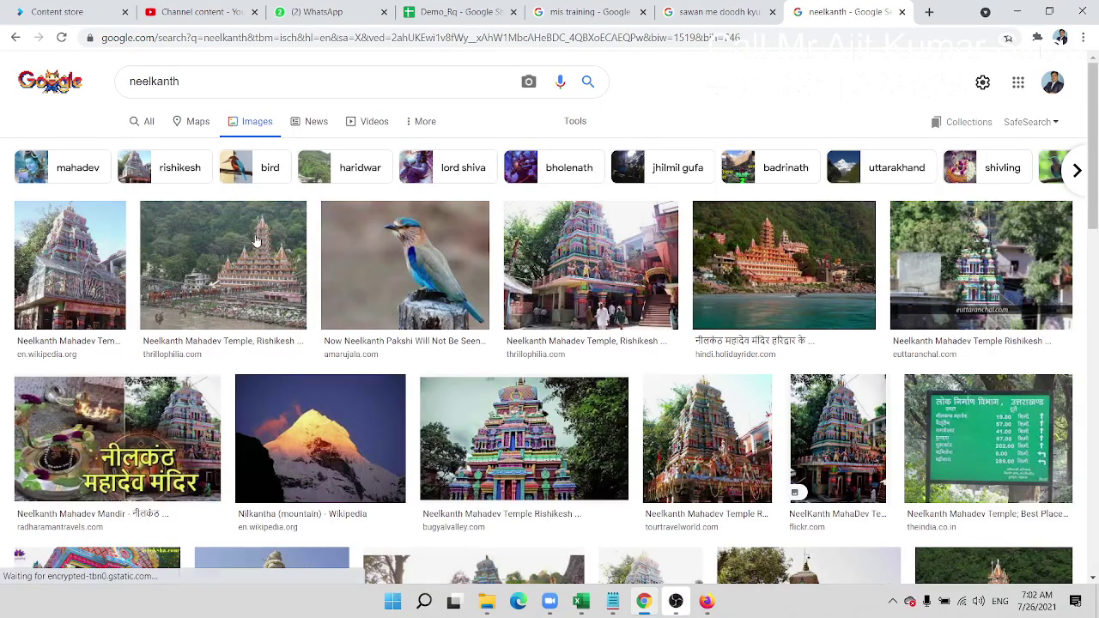
# Step: Copy the image of Shiva holding a cup and paste it onto Sheet4
pyautogui.scroll(-2, 462, 434)
pyautogui.scroll(-1, 463, 434)
pyautogui.scroll(-3, 463, 433)
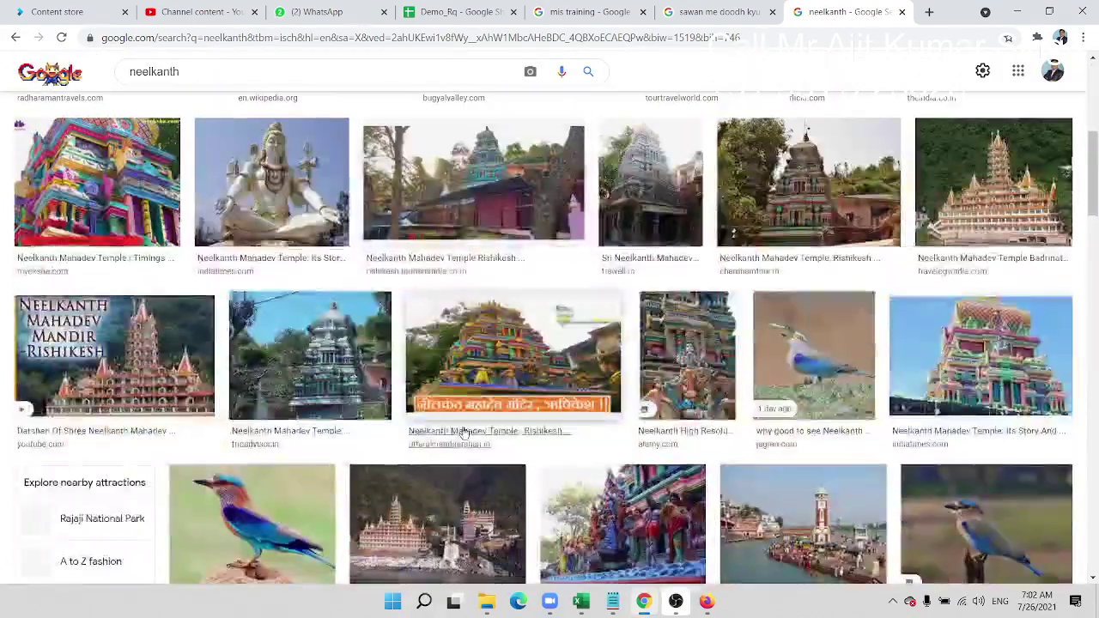
pyautogui.scroll(-3, 462, 434)
pyautogui.scroll(-3, 463, 434)
pyautogui.scroll(-4, 463, 432)
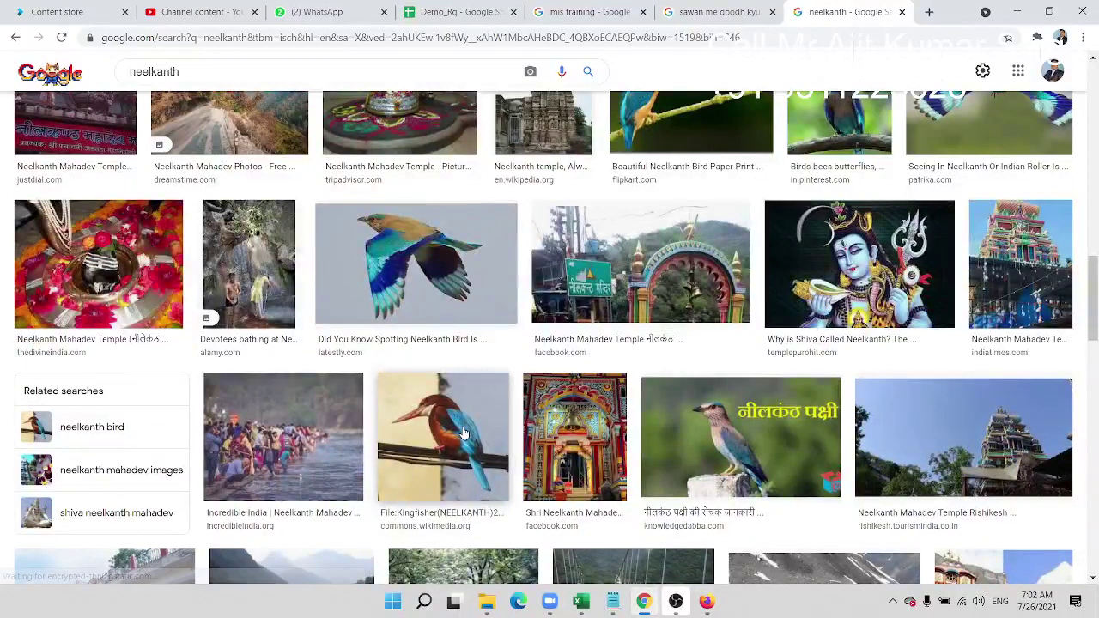
pyautogui.rightClick(828, 295)
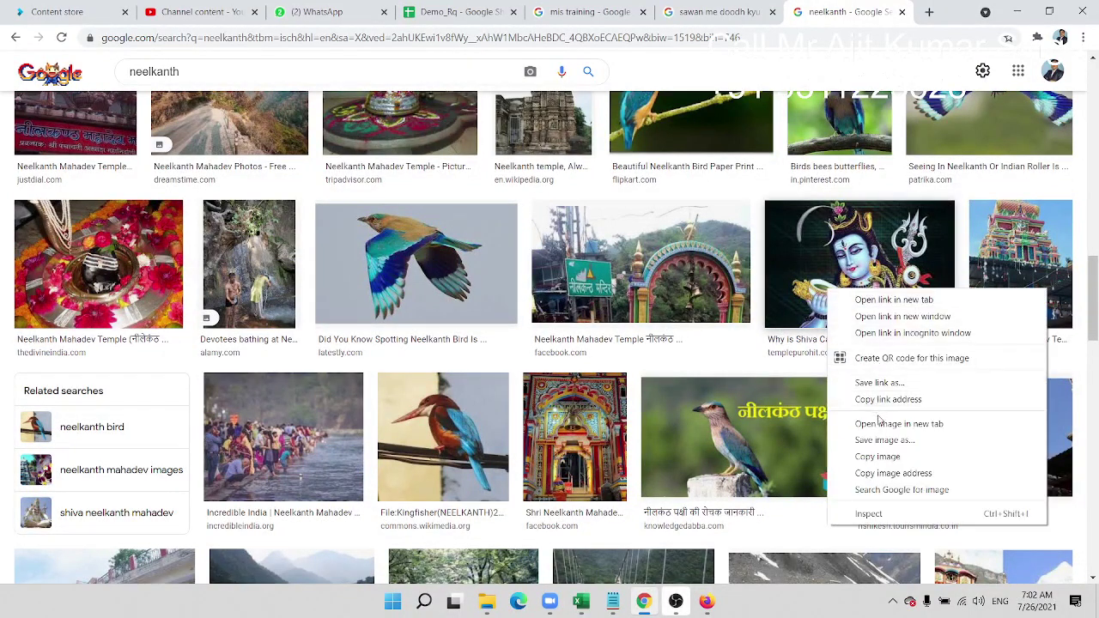
pyautogui.click(877, 459)
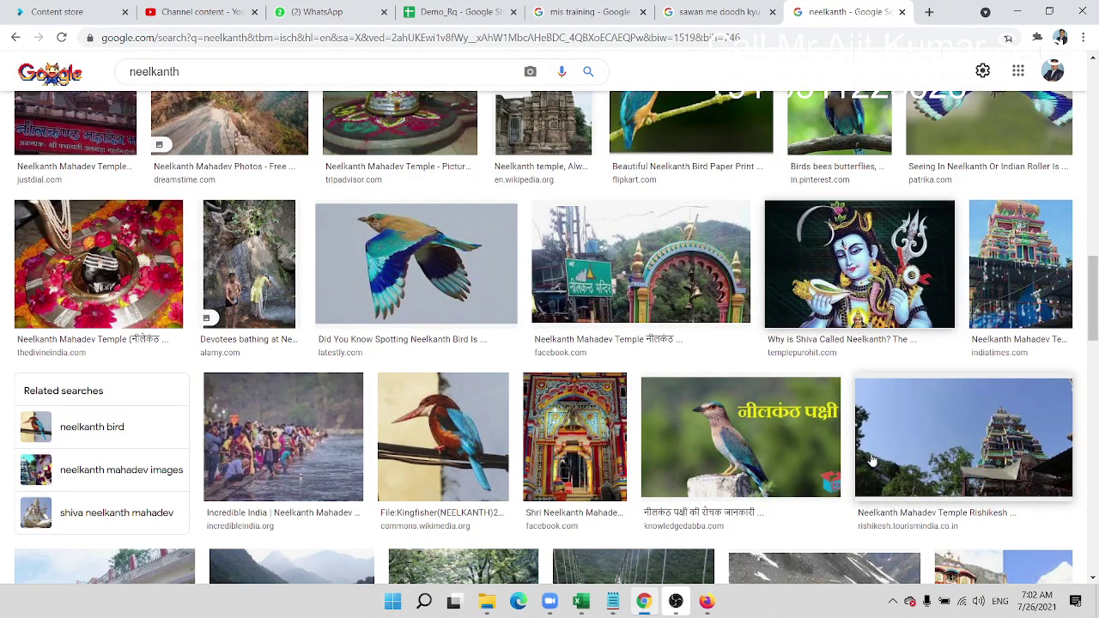
pyautogui.hotkey('alt', 'Tab')
pyautogui.hotkey('ctrl', 'v')
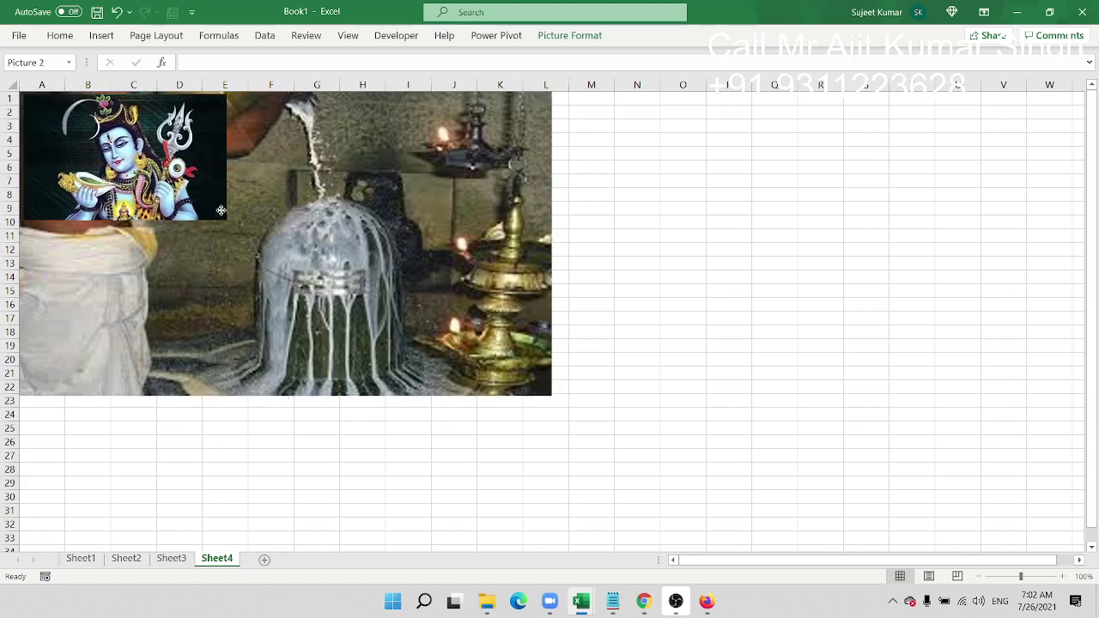
# Step: Move the Shiva picture beside the Shivling photo on Sheet4, then switch to Sheet1
pyautogui.moveTo(161, 187)
pyautogui.mouseDown()
pyautogui.moveTo(726, 263)
pyautogui.moveTo(715, 200)
pyautogui.moveTo(851, 314)
pyautogui.moveTo(910, 396)
pyautogui.mouseUp()
pyautogui.click(80, 559)
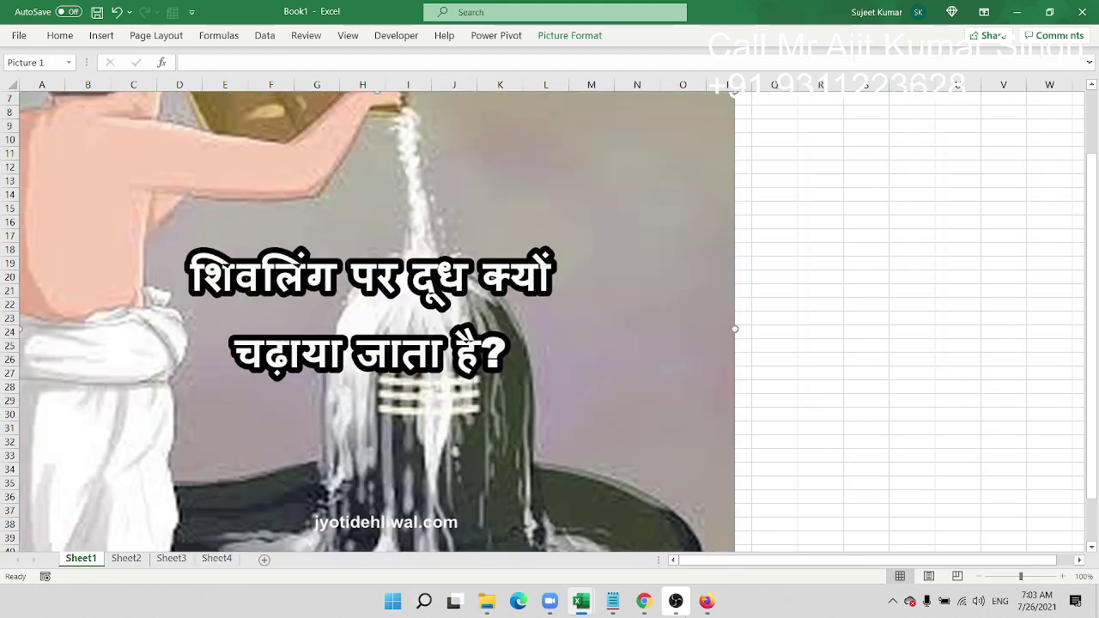
pyautogui.click(684, 603)
pyautogui.click(684, 603)
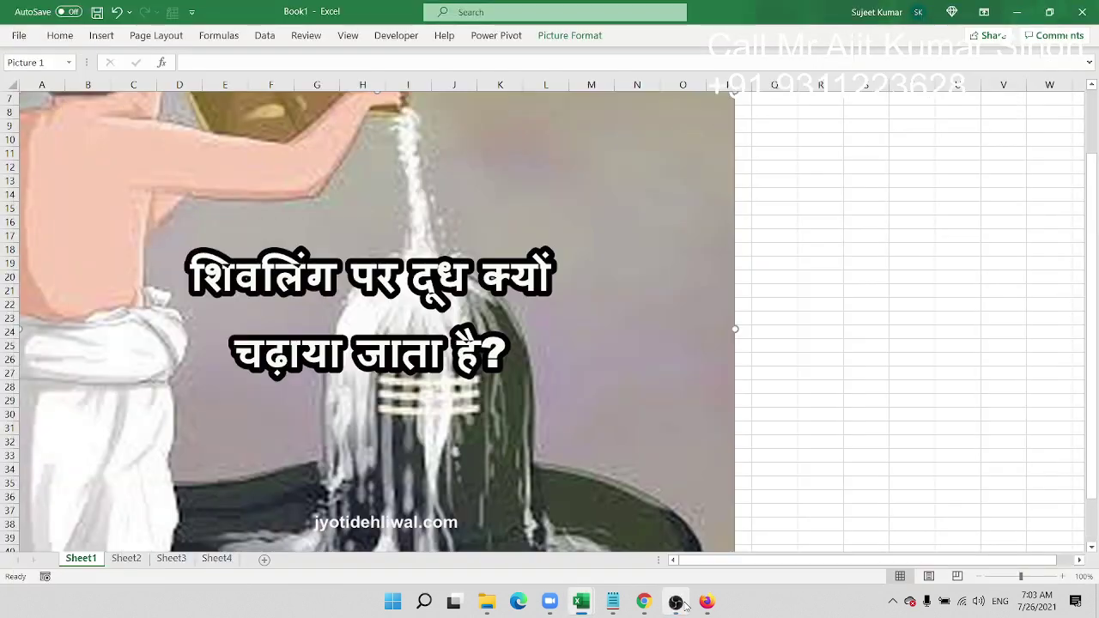
pyautogui.click(677, 602)
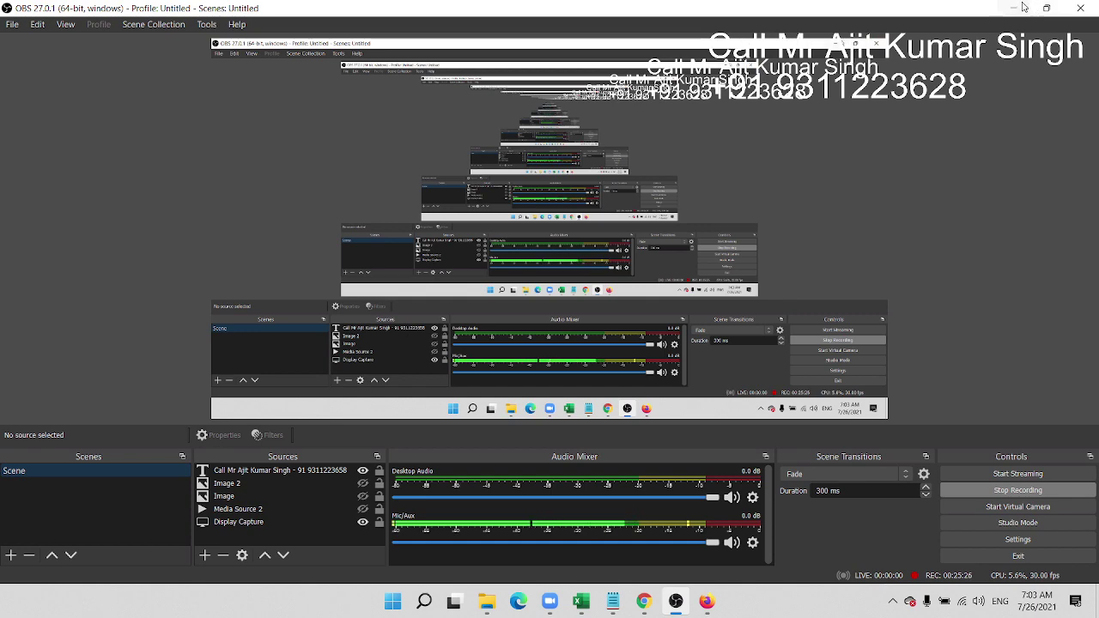
pyautogui.click(1021, 8)
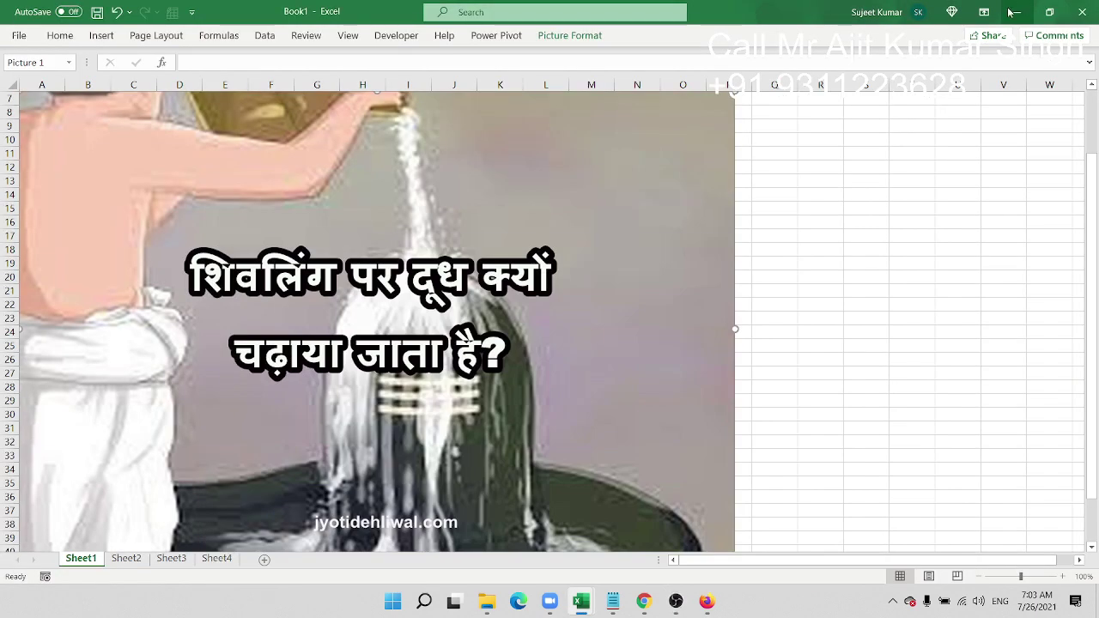